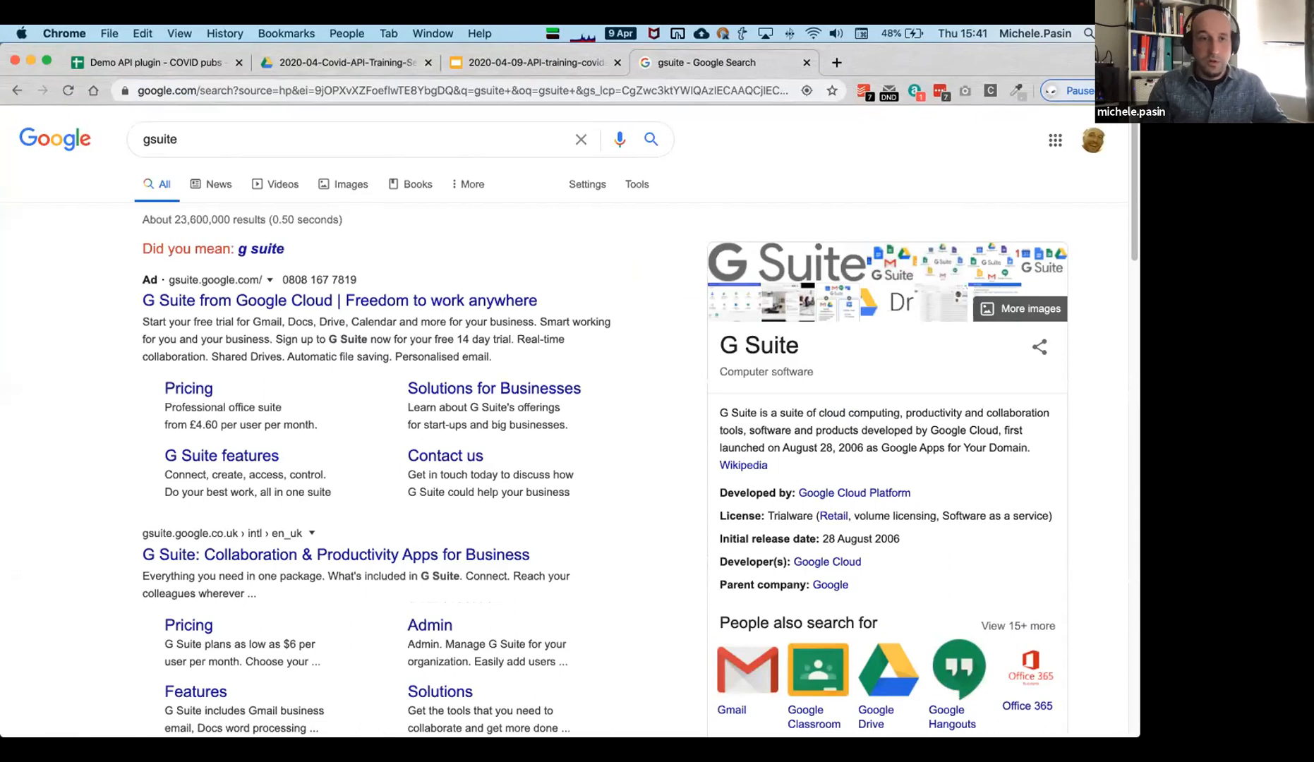
Go to google.com, search 'guite marketplace', and open the G Suite Marketplace result.
left_click(498, 300)
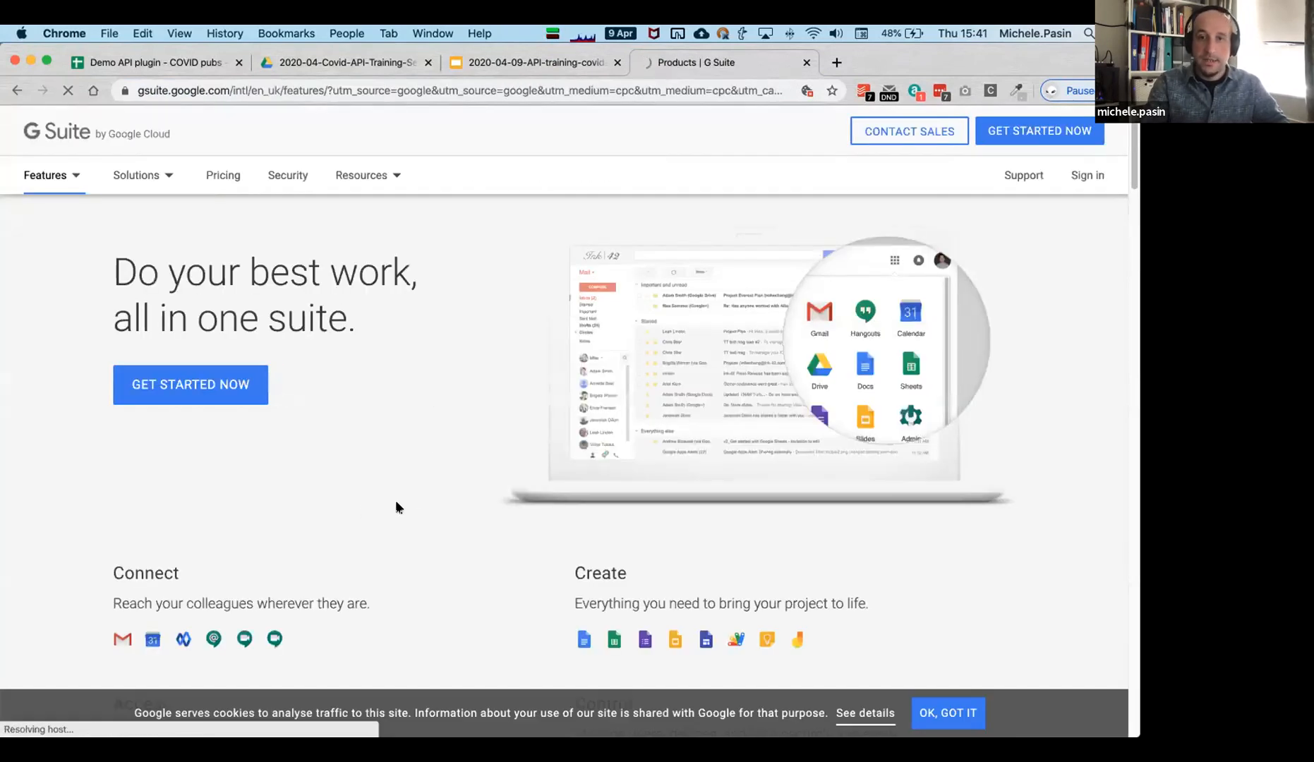
left_click(388, 90)
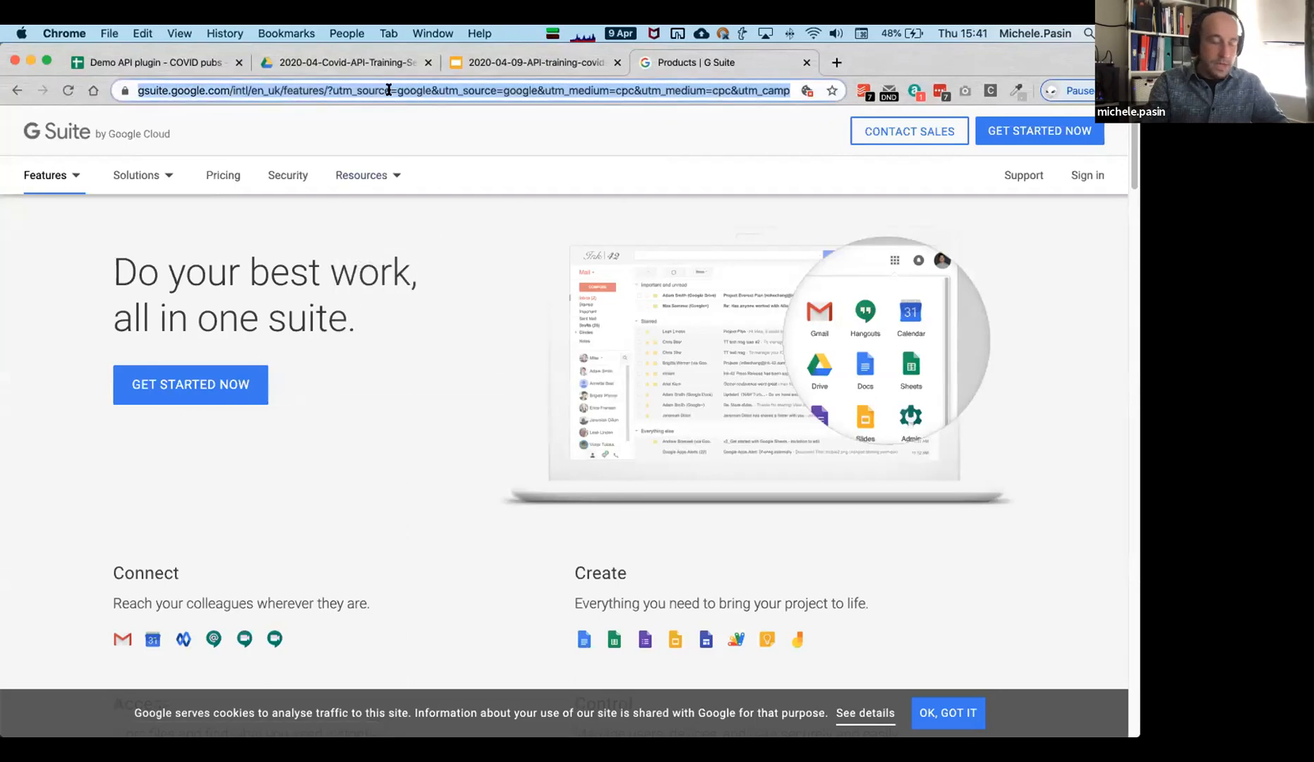
type("google.com")
key("Return")
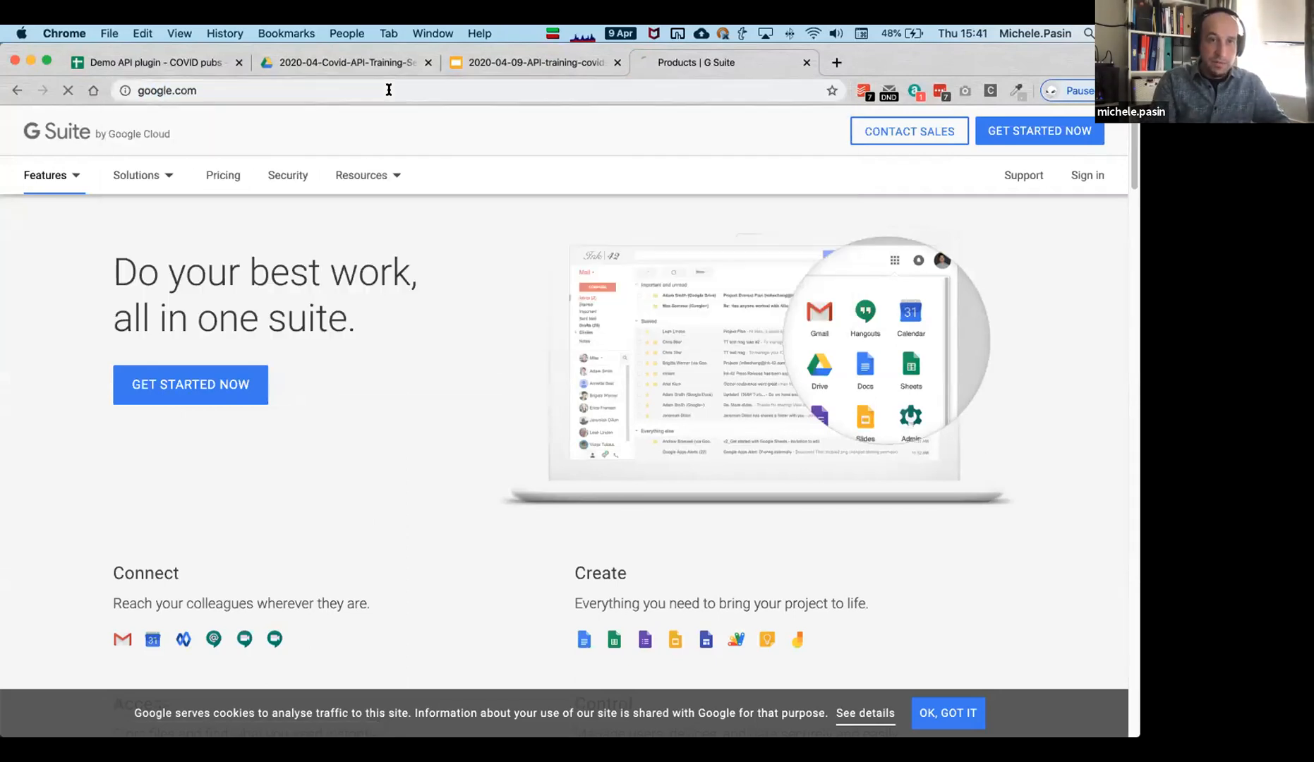
type("gui")
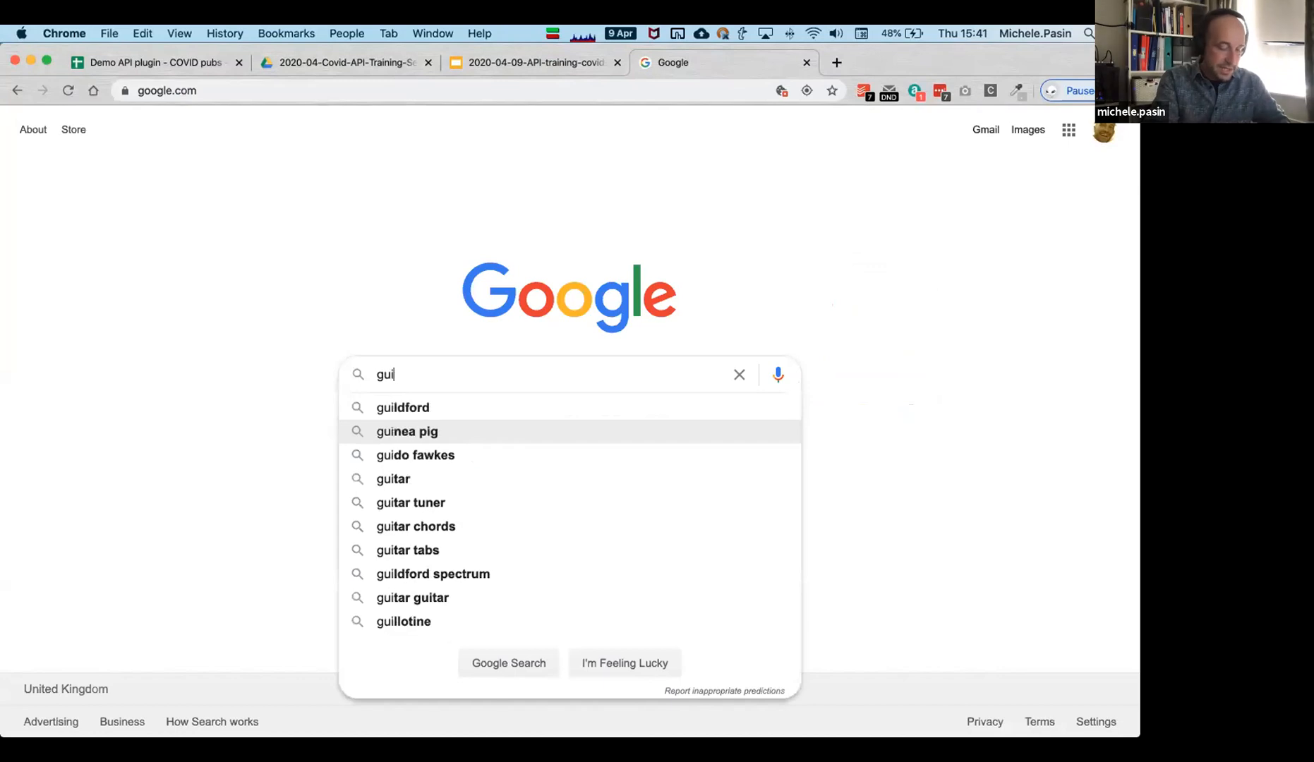
type("te mar")
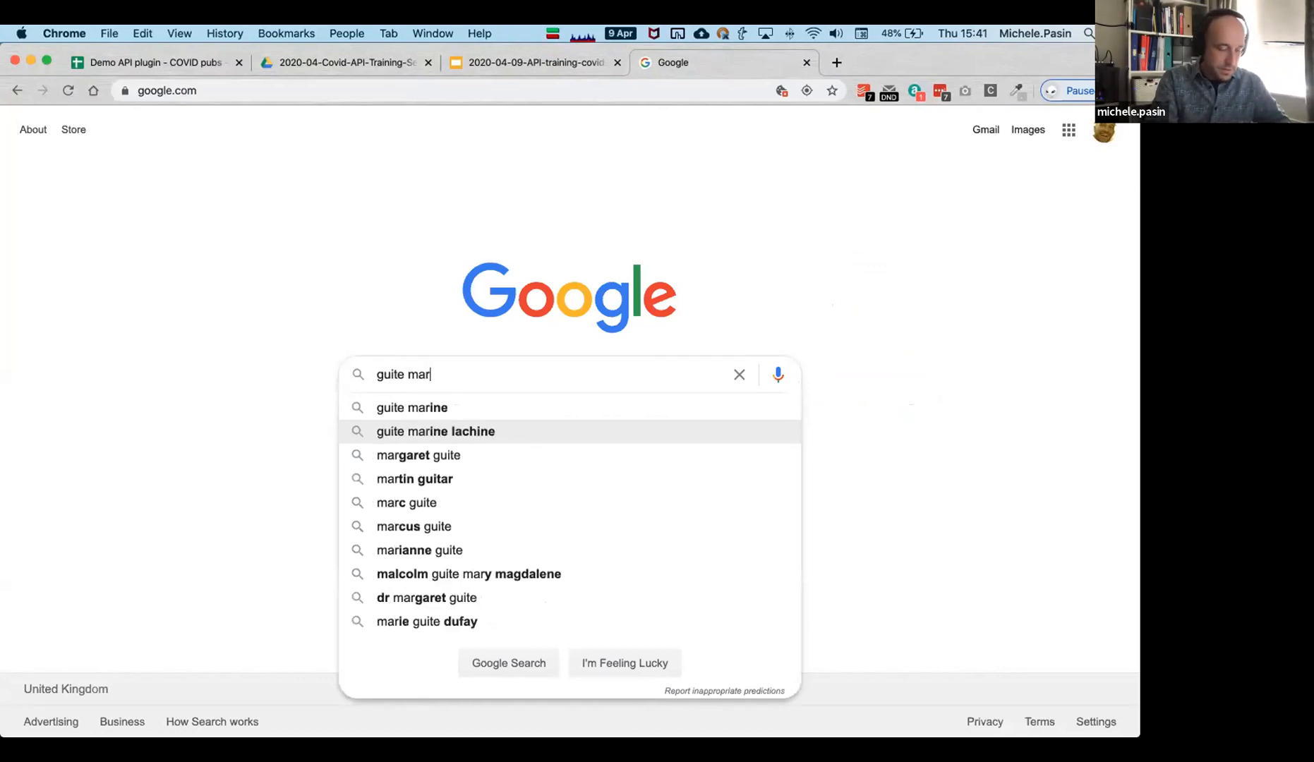
type("ketplace")
key("Return")
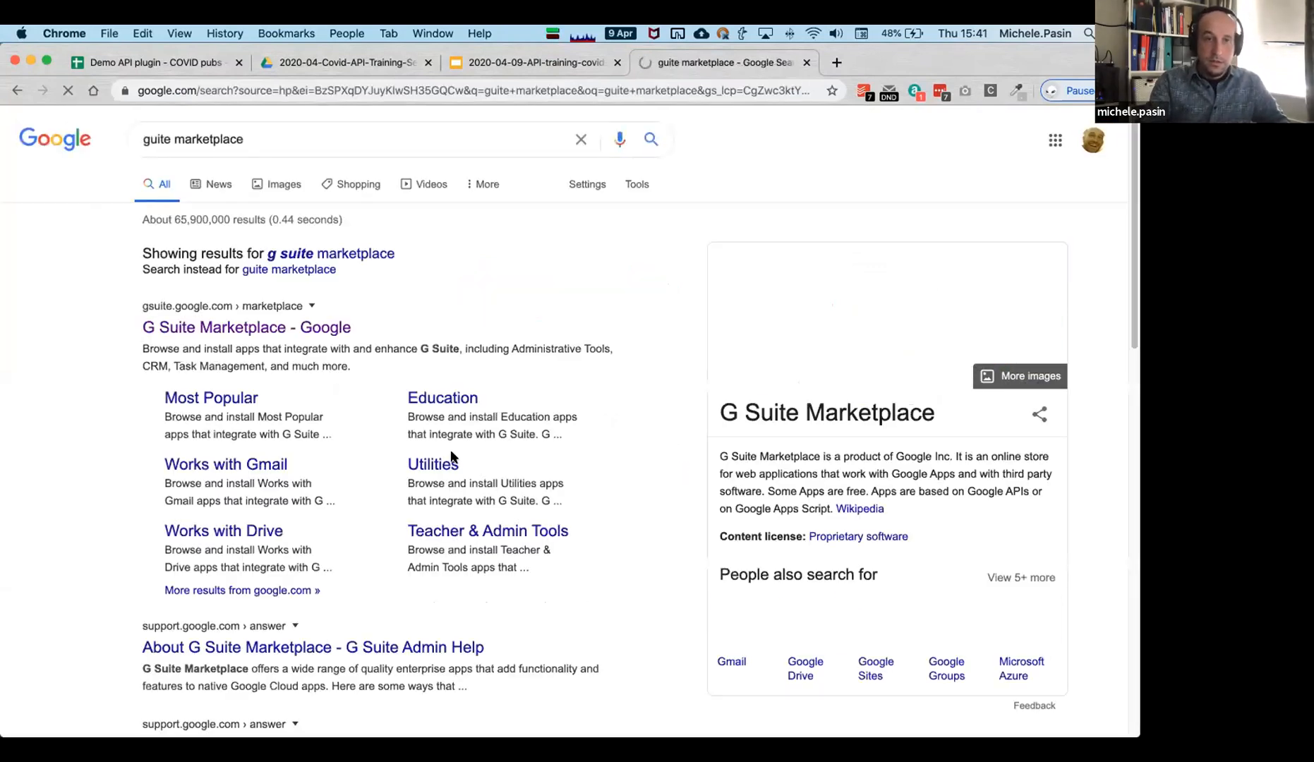
left_click(315, 328)
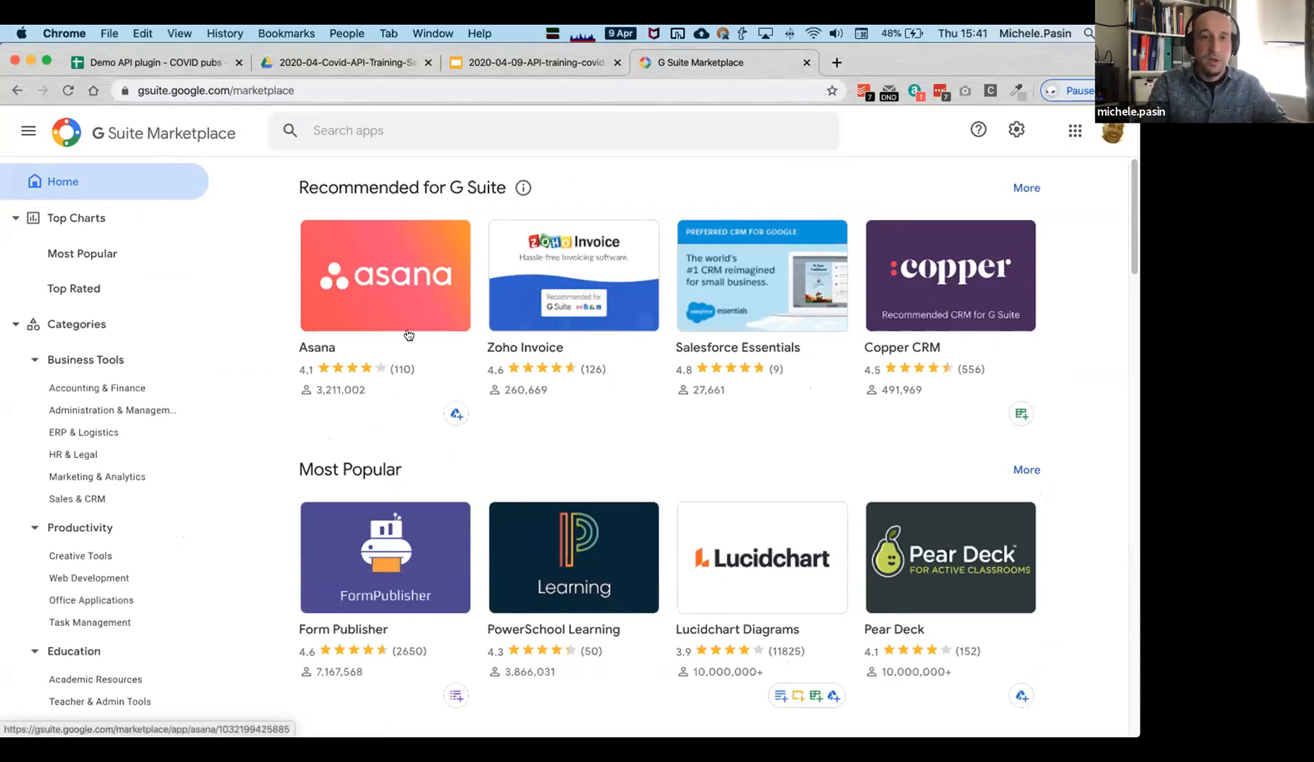
Search the marketplace for 'dimensions' and start installing the Dimensions API add-on from its page.
left_click(377, 133)
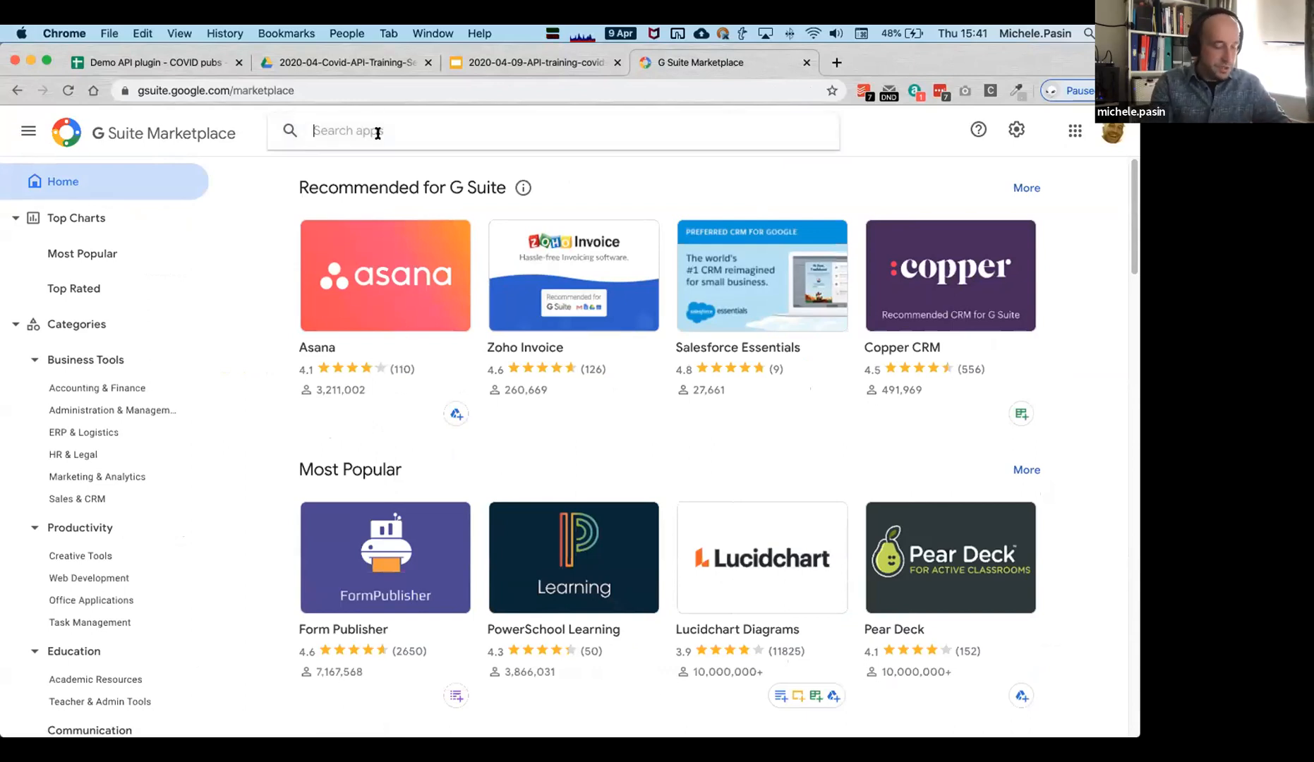
type("dimensions")
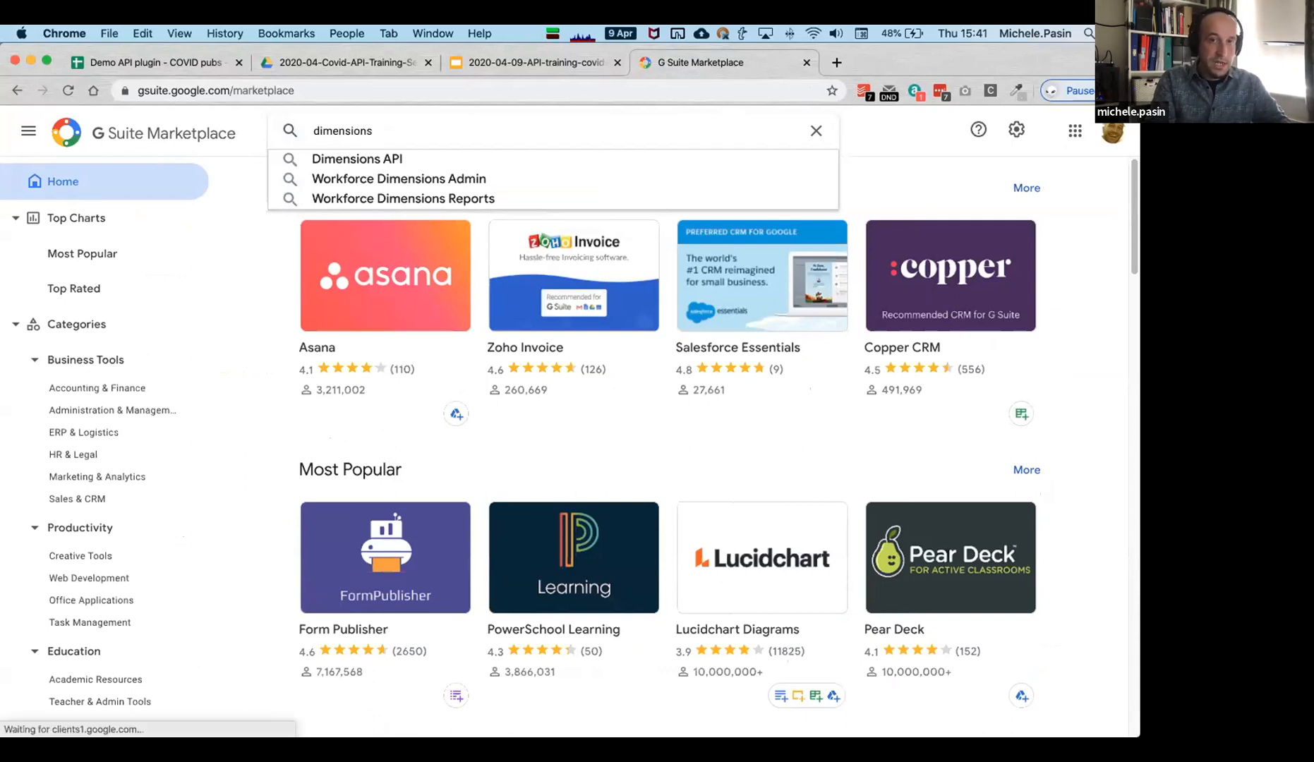
key("Return")
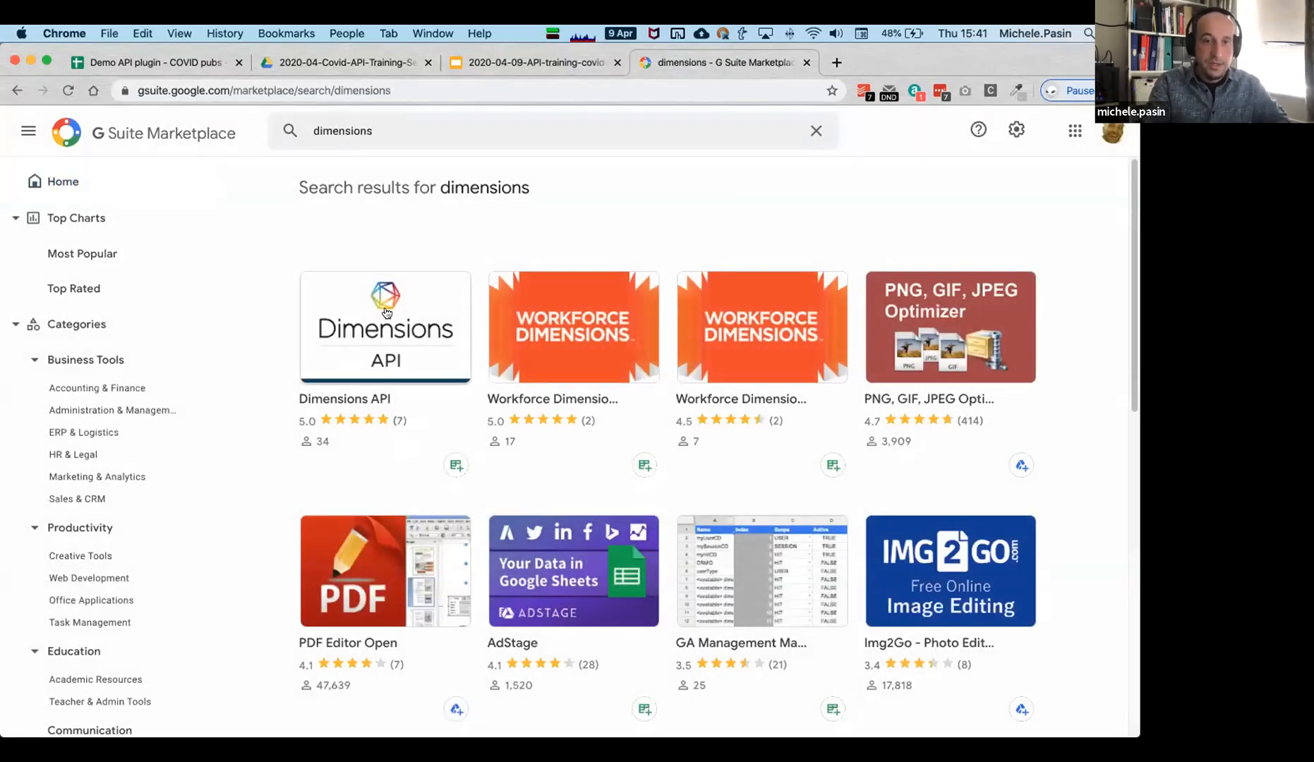
left_click(428, 343)
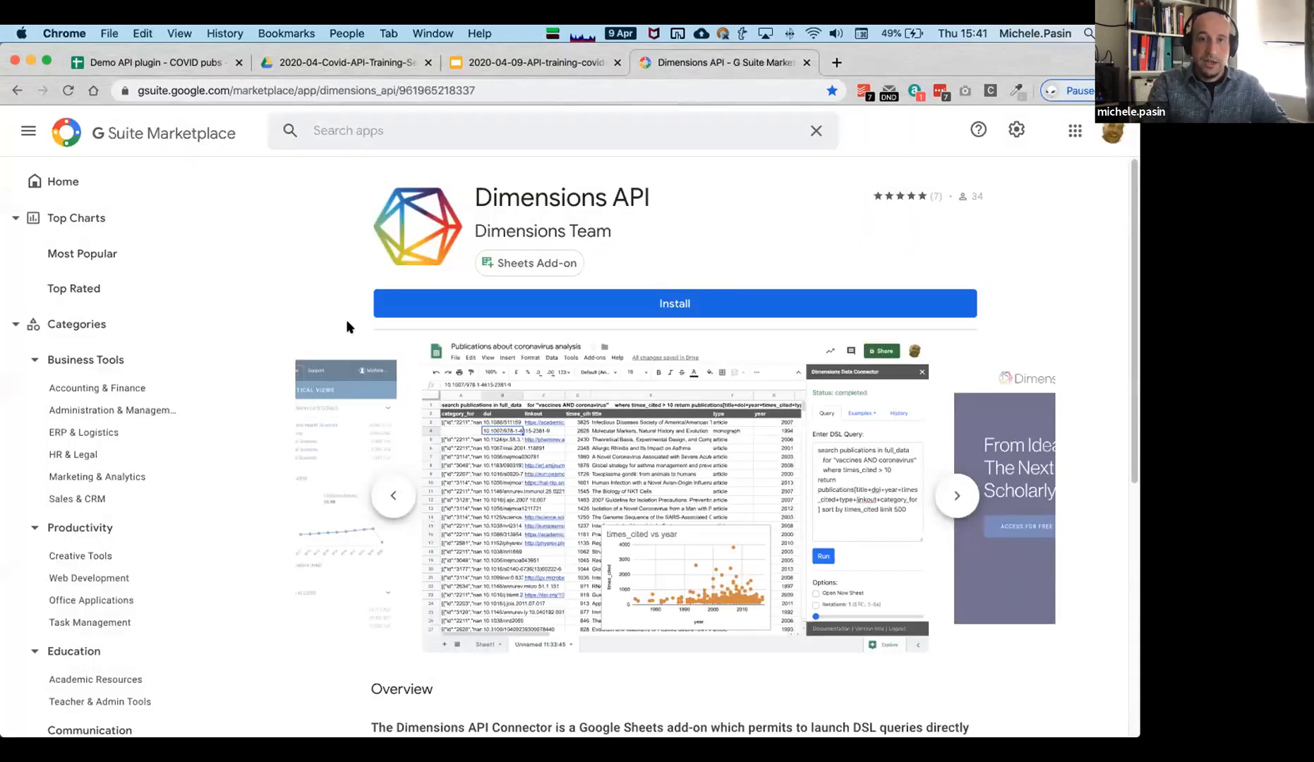
scroll(358, 366, "down", 6)
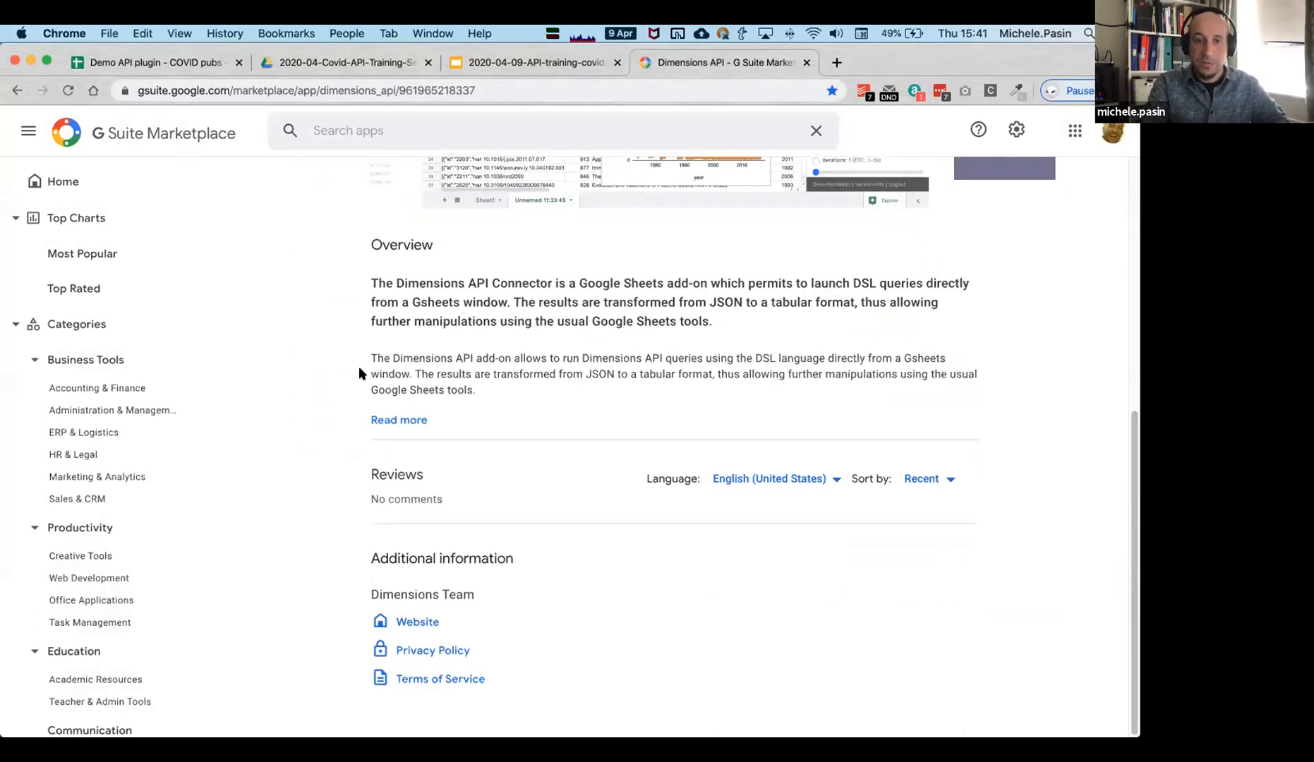
scroll(358, 366, "up", 6)
left_click(692, 305)
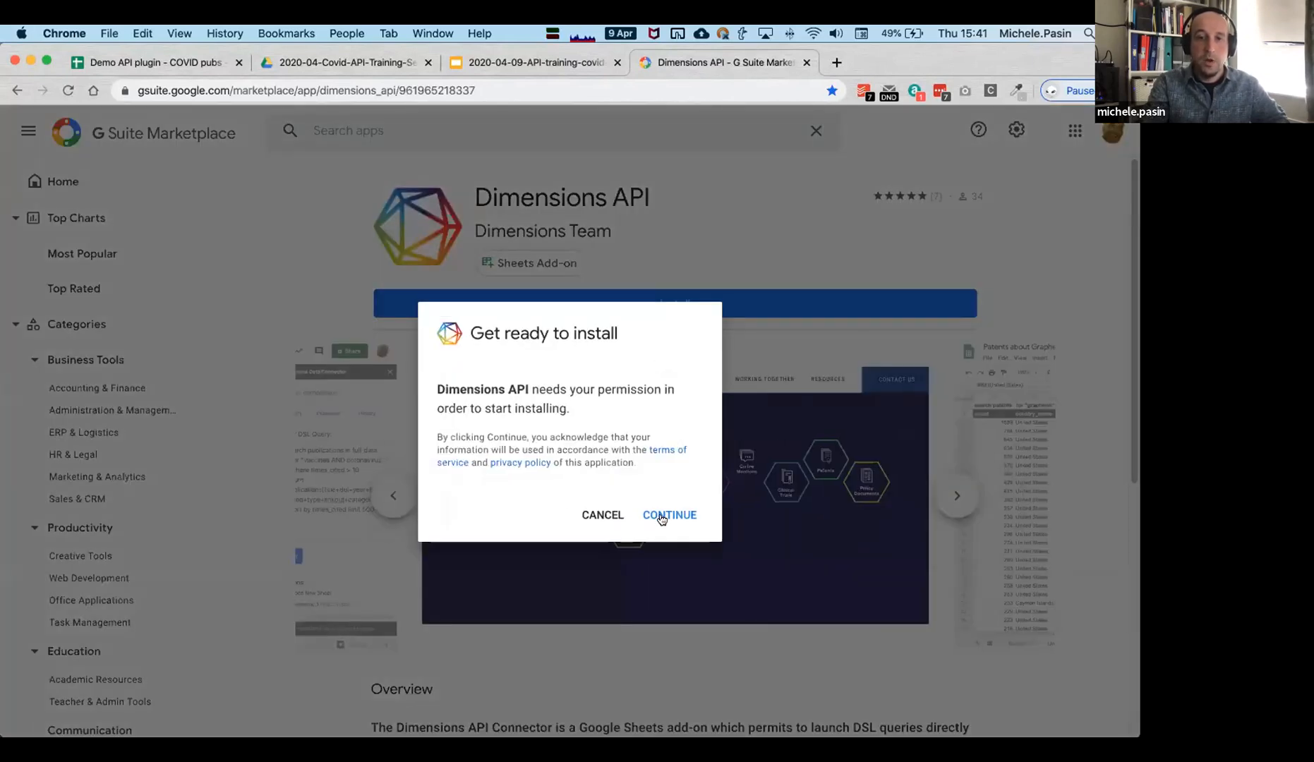
Continue the install, choose the work Google account, allow access, and dismiss the confirmation.
left_click(662, 517)
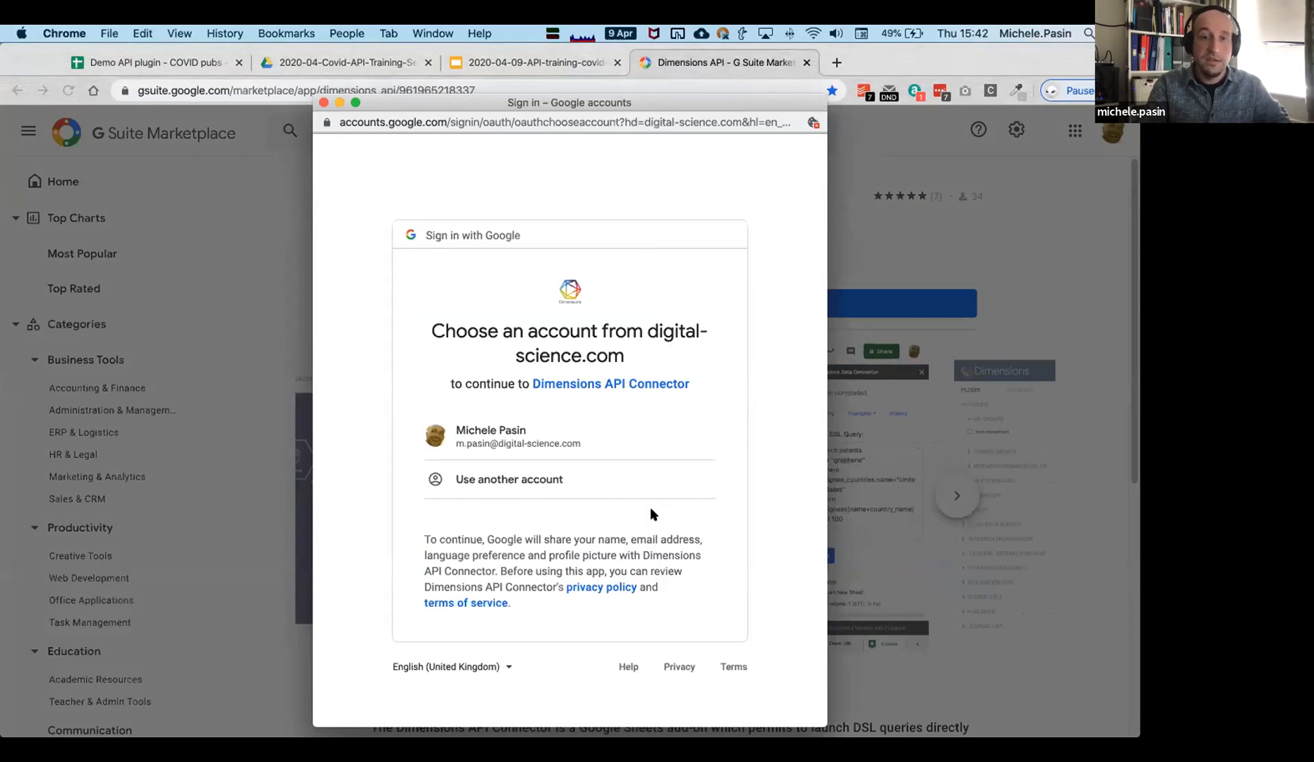
left_click(560, 431)
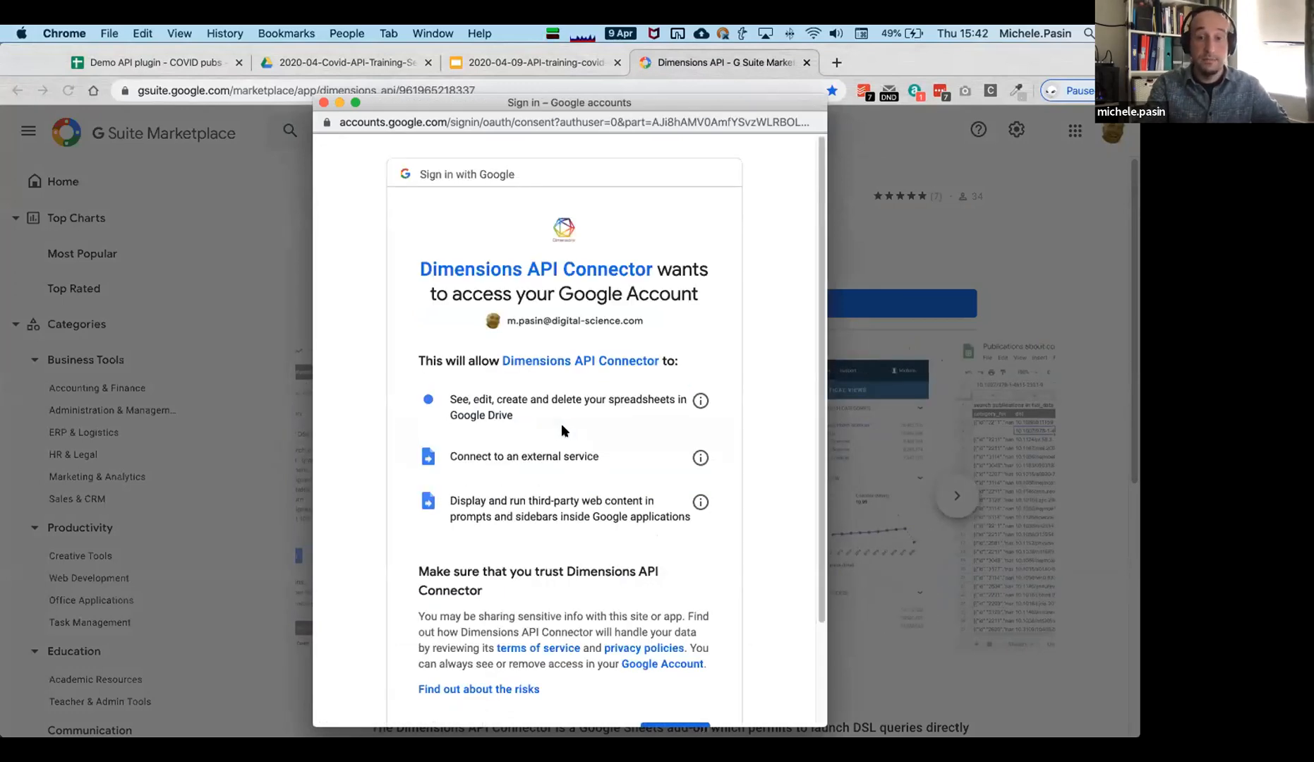
scroll(542, 558, "down", 1)
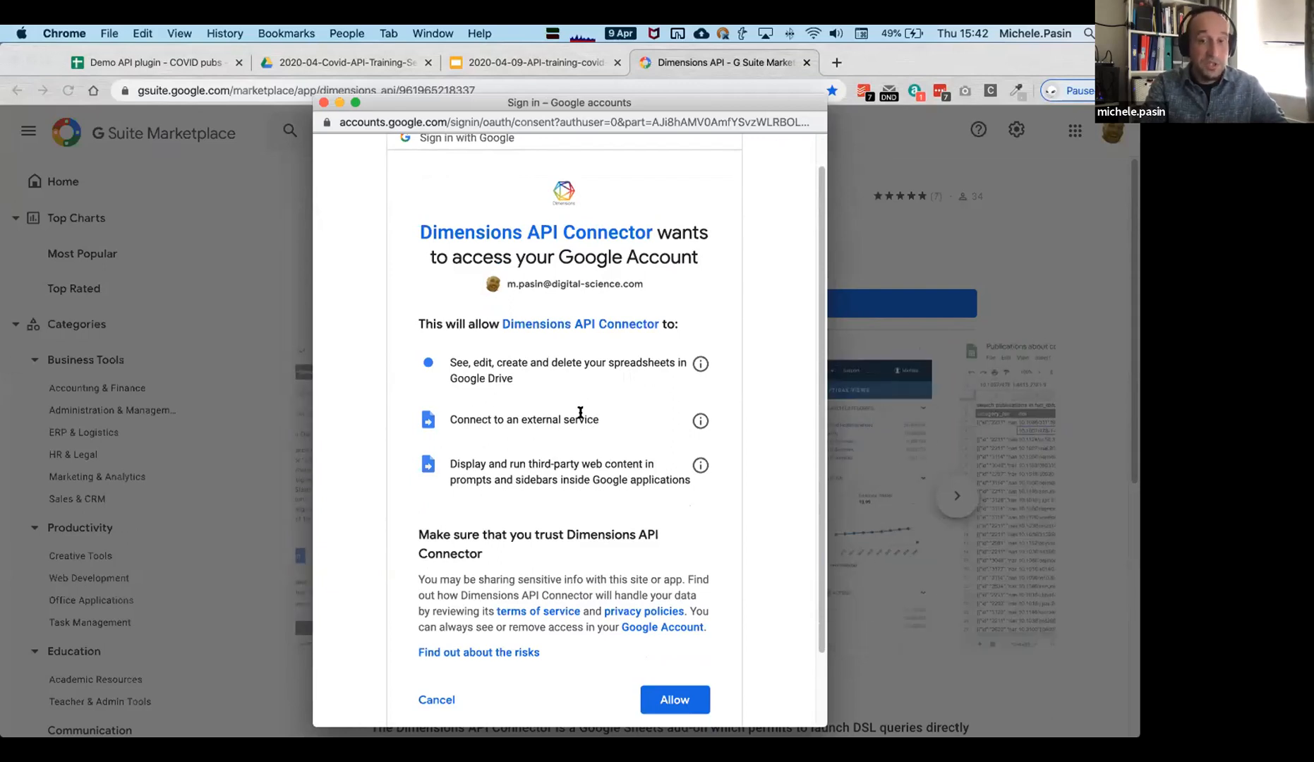
scroll(600, 528, "down", 1)
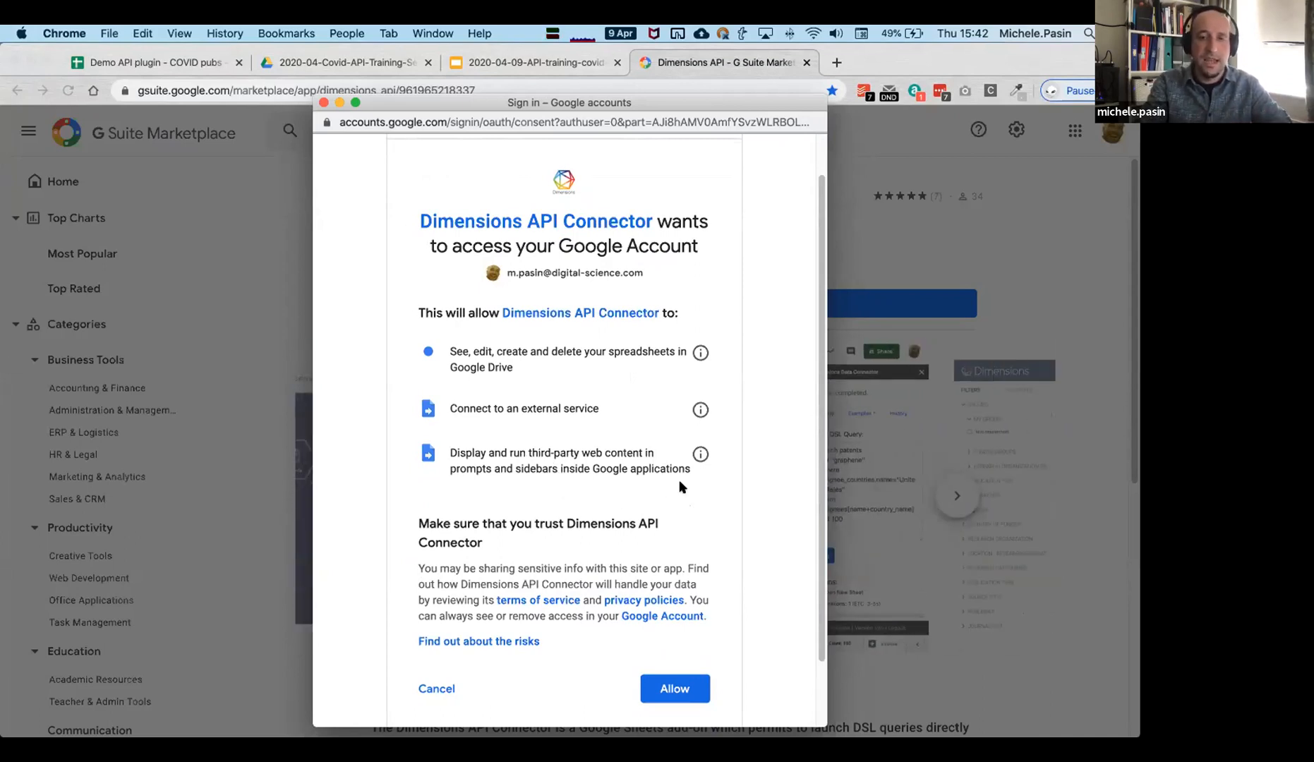
left_click(673, 689)
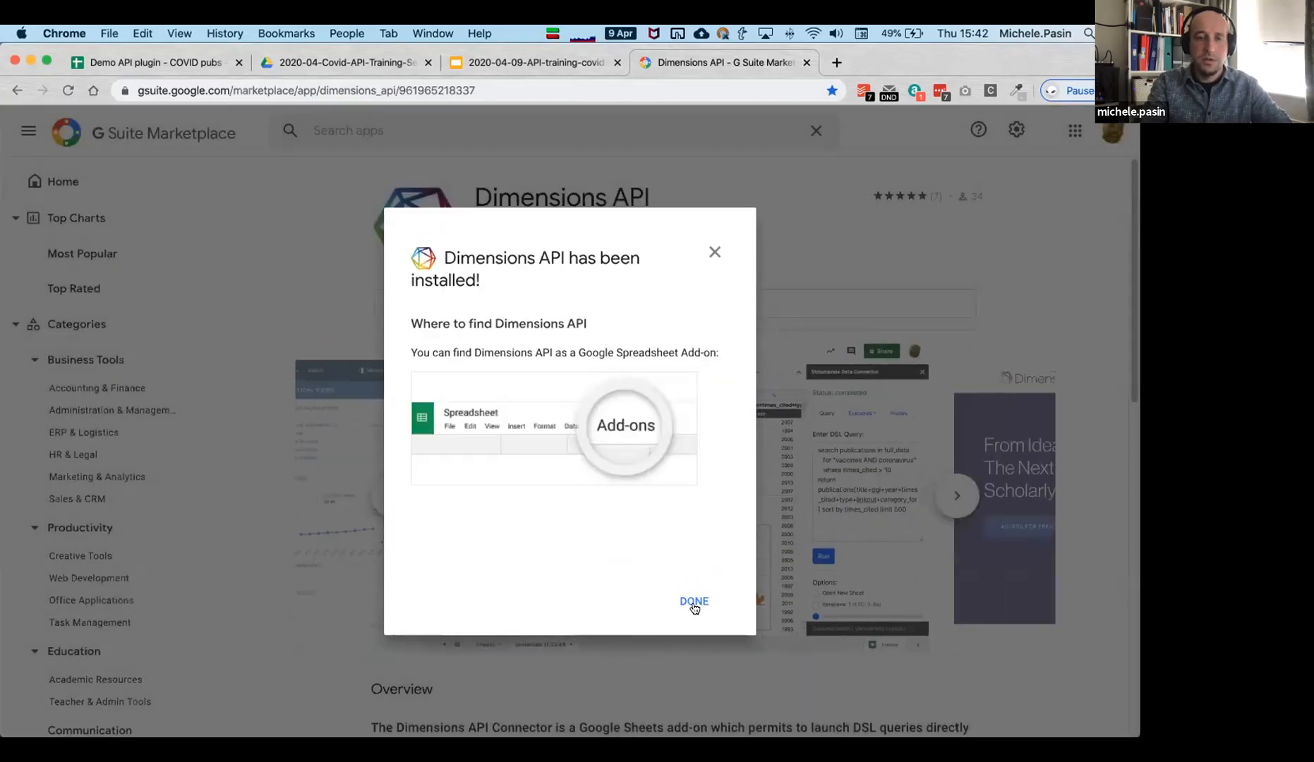
left_click(692, 604)
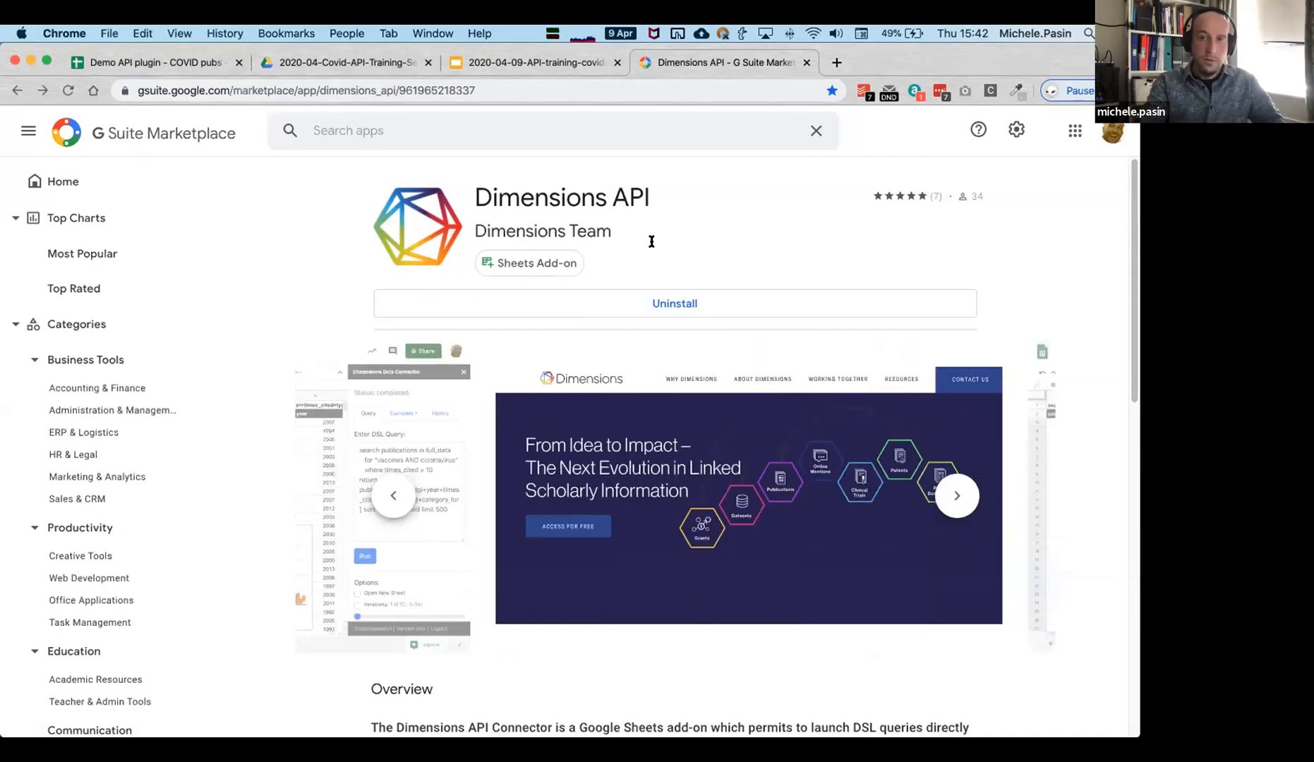
Create a blank spreadsheet in a new tab and title it 'Dimensions Add on demo'.
key("super+t")
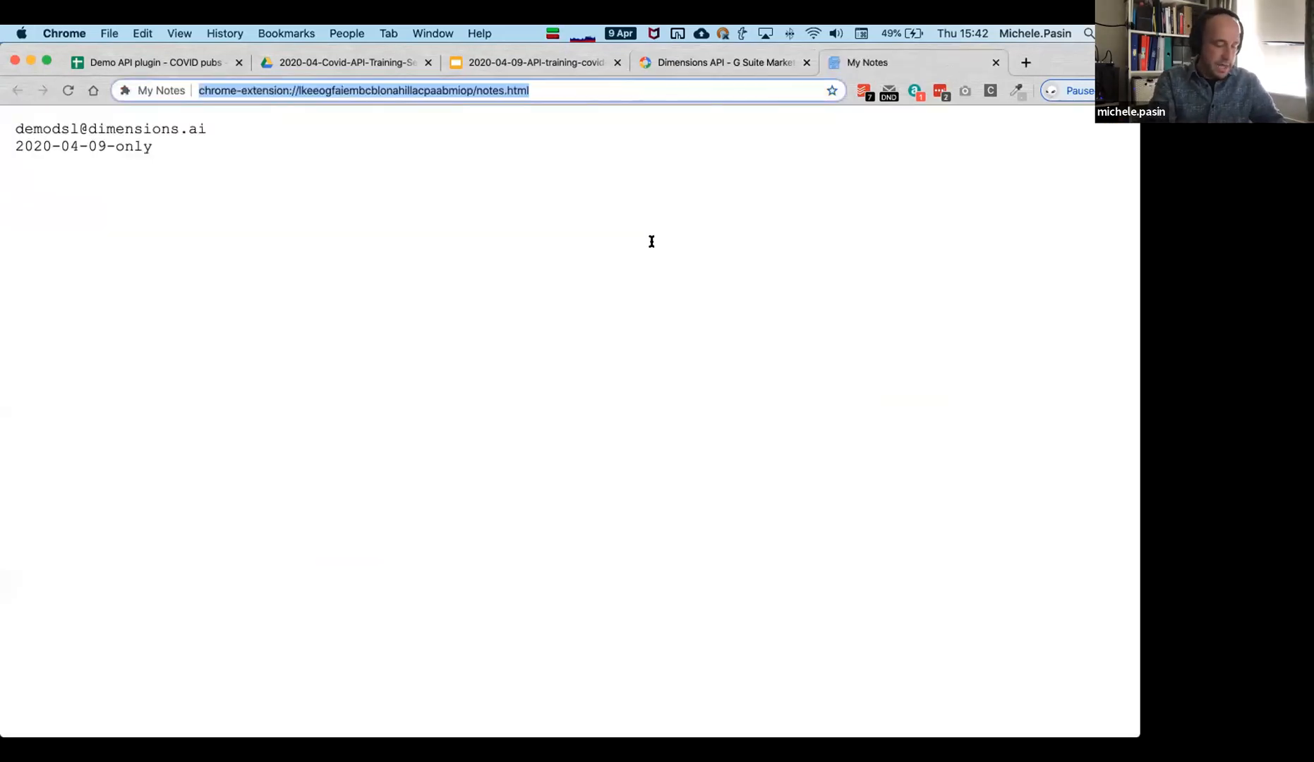
type("she")
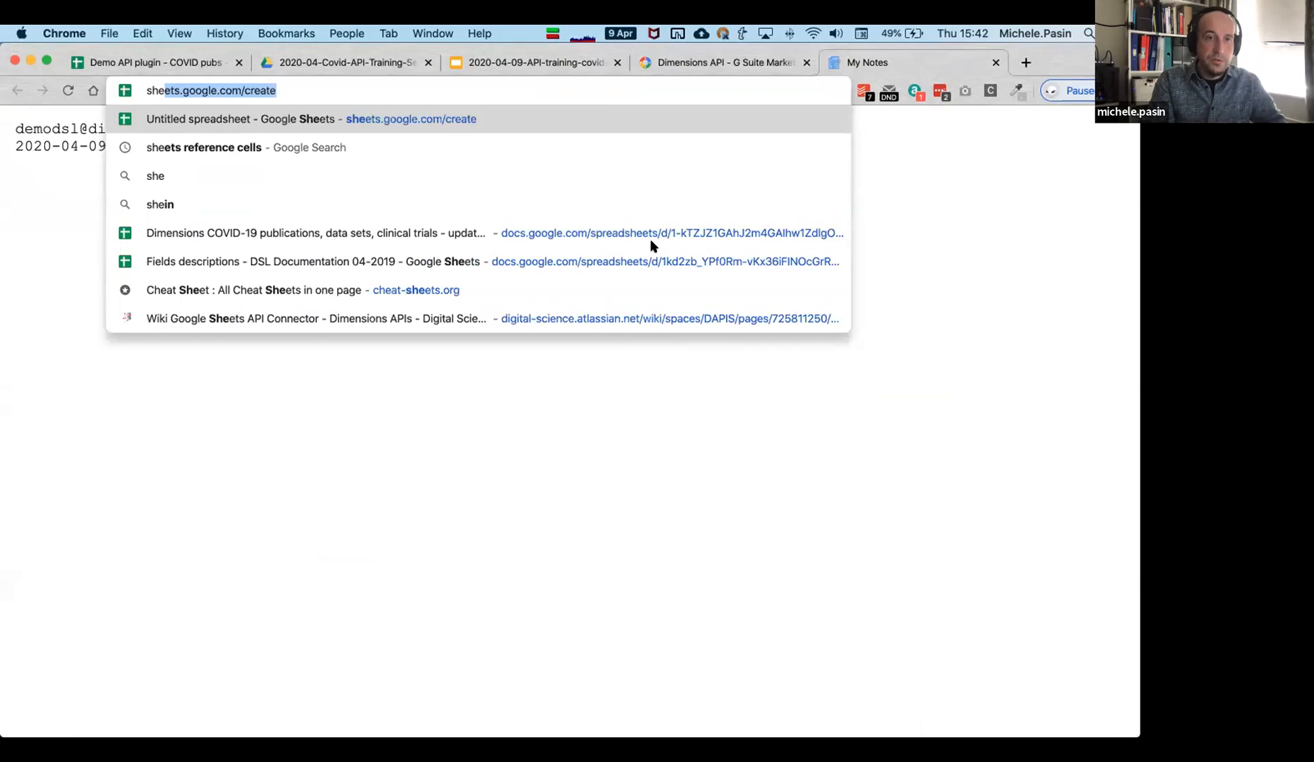
key("Return")
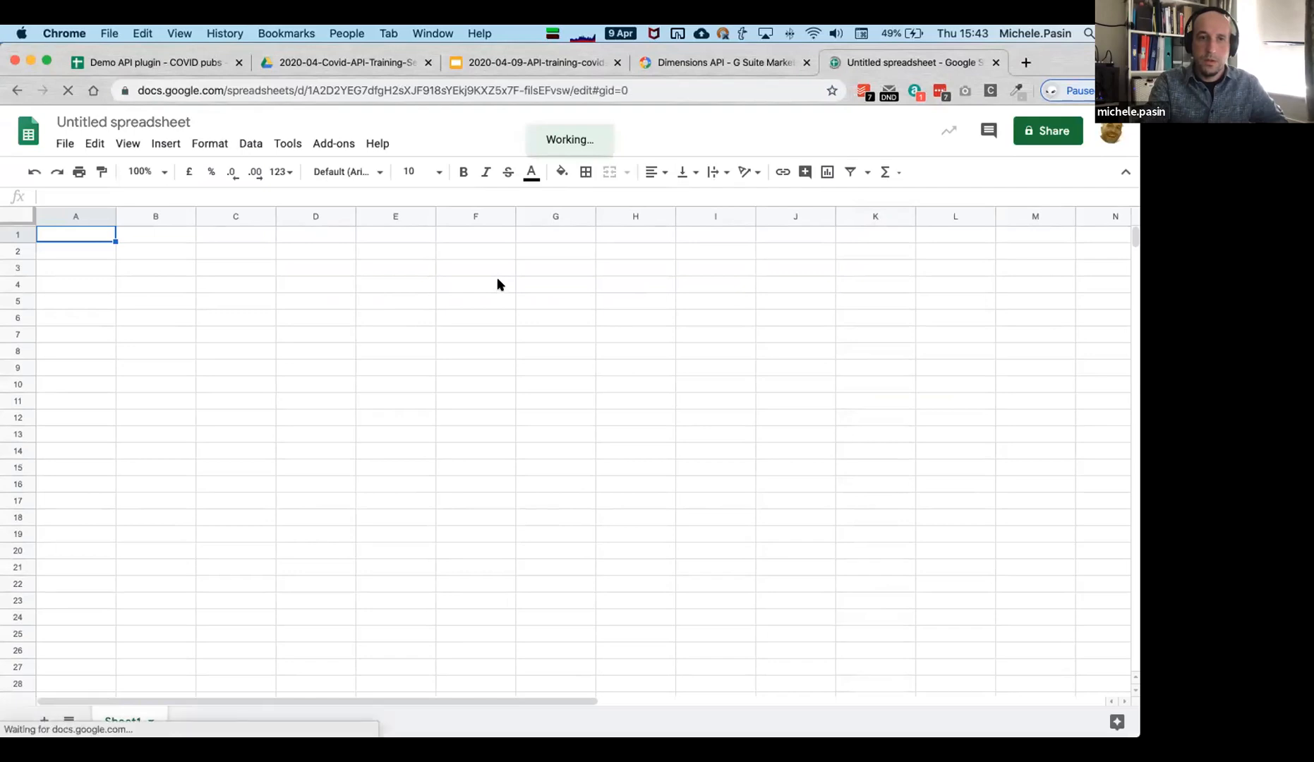
left_click(130, 123)
type("Dimensions ")
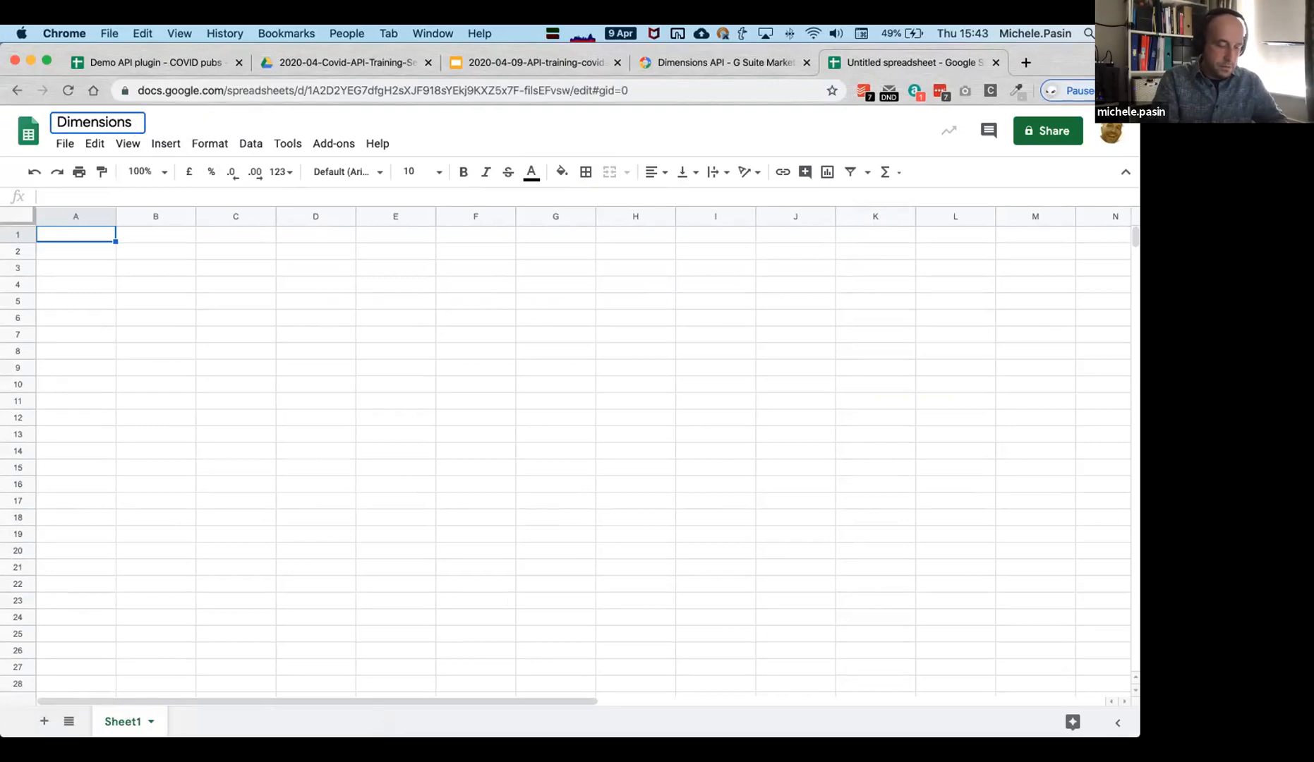
type("Add on demo")
key("Return")
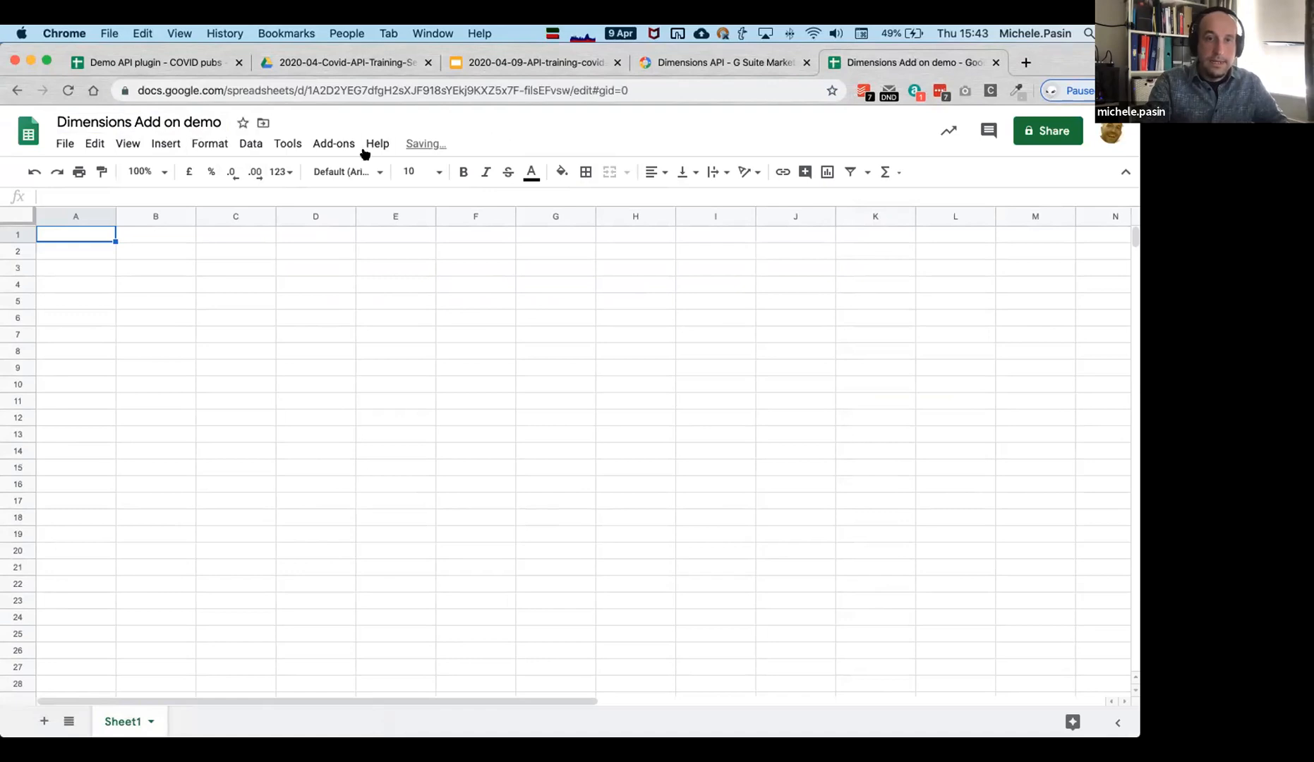
Launch the Dimensions API query panel, log out of the connector, and close the panel.
left_click(319, 150)
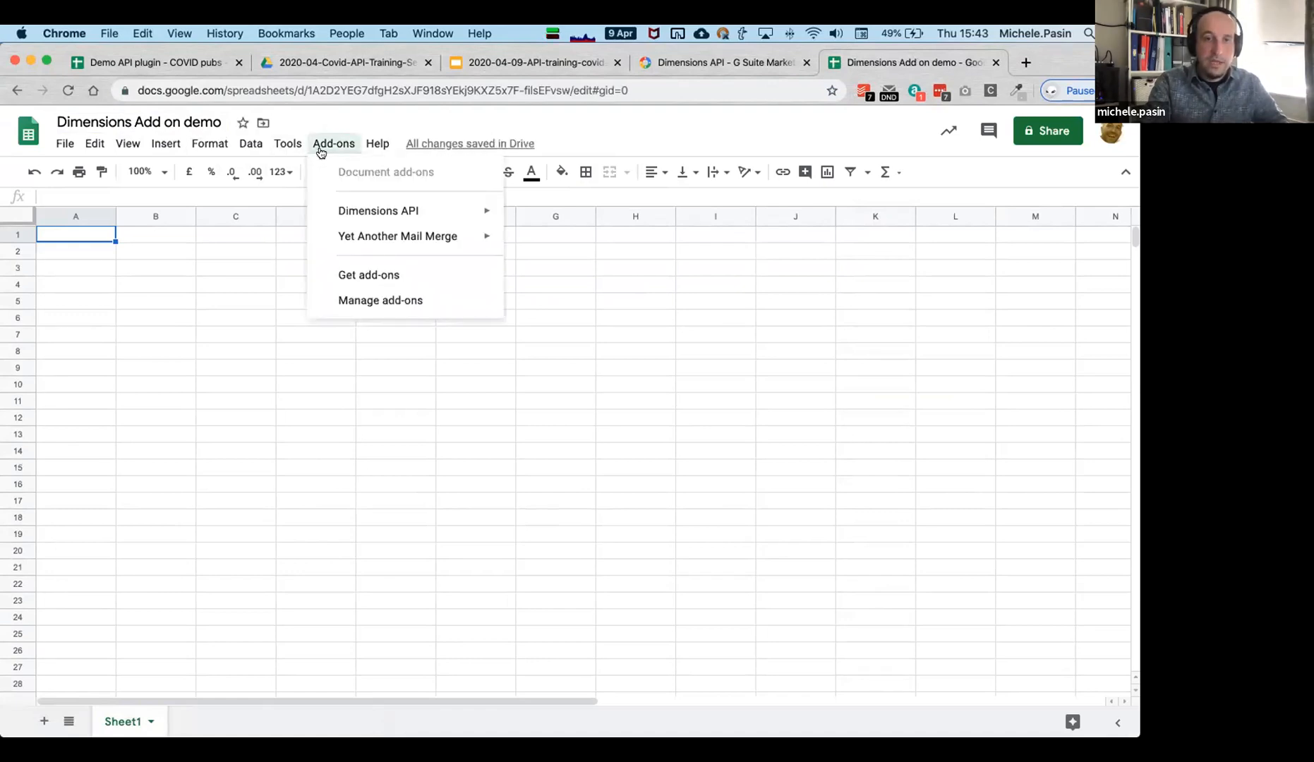
mouse_move(380, 209)
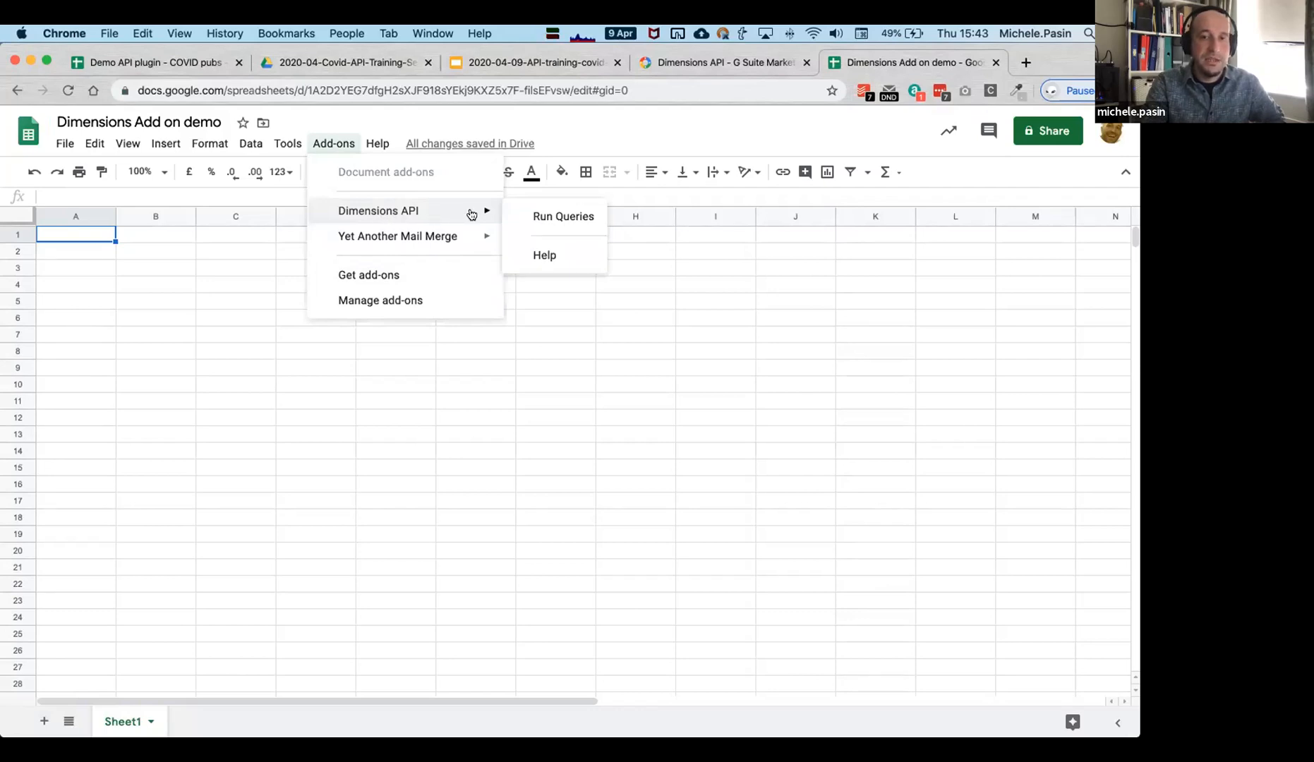
left_click(550, 225)
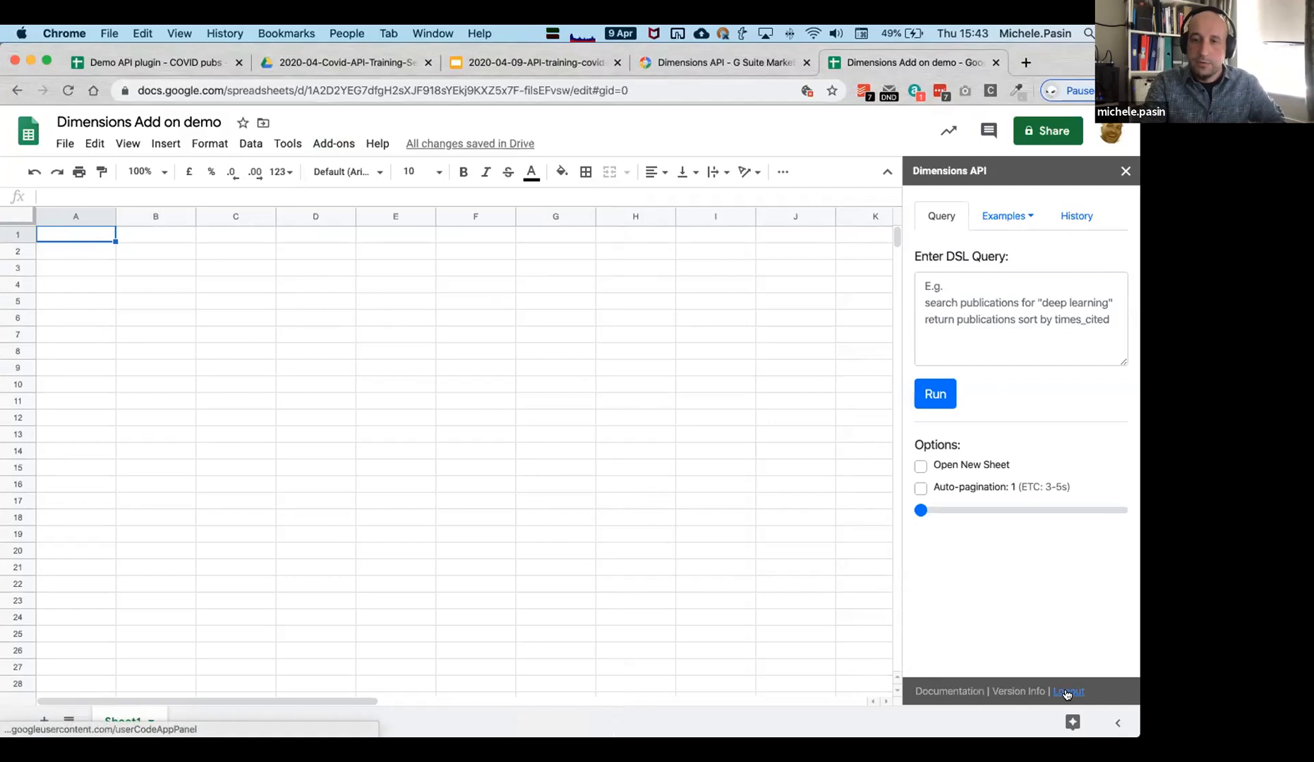
left_click(1067, 693)
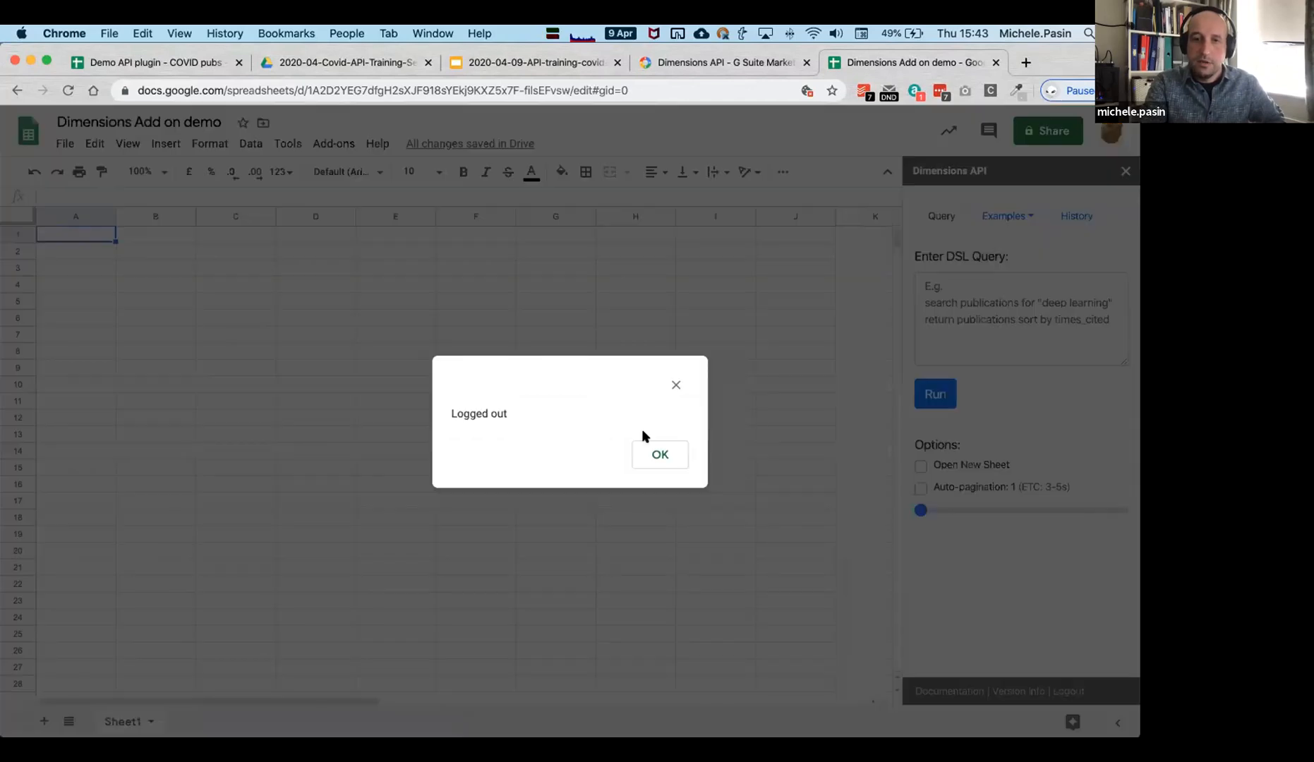
left_click(659, 455)
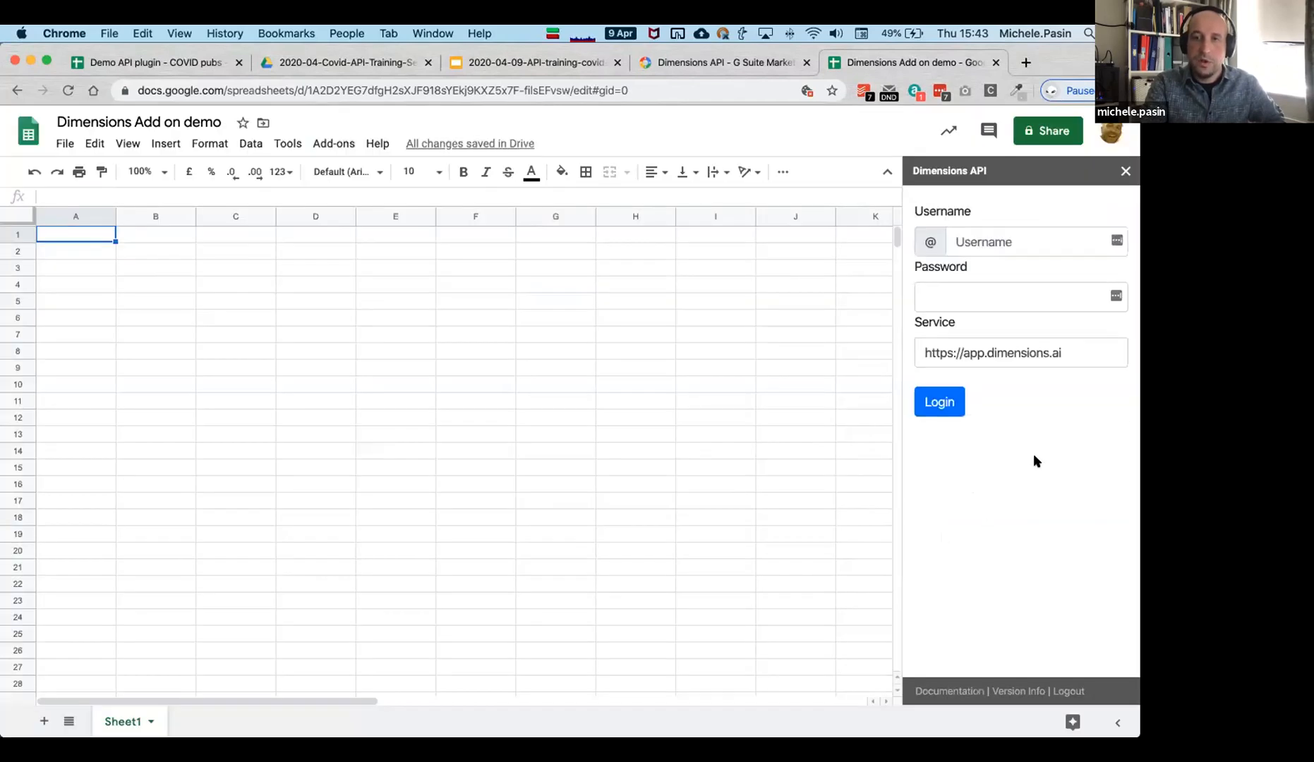
left_click(1126, 171)
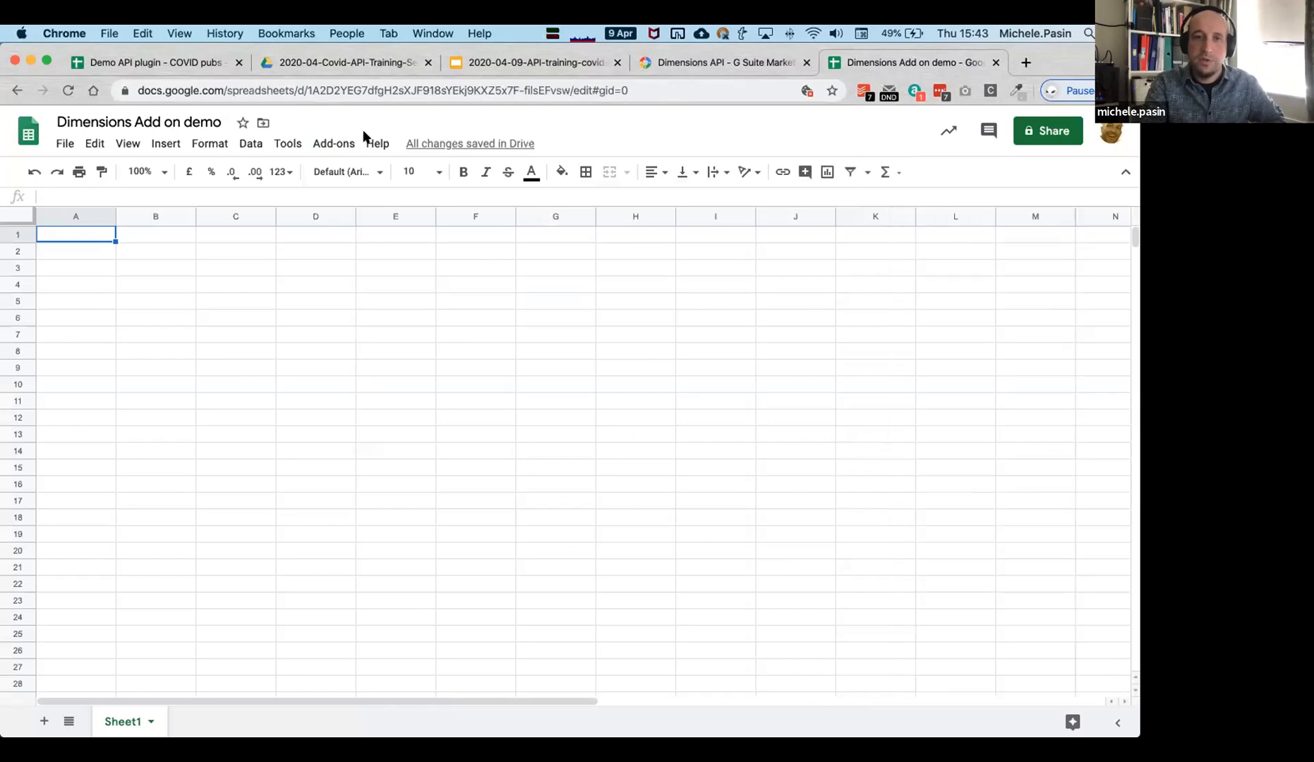
Reopen the Dimensions API query panel from Add-ons to show its login form.
left_click(334, 143)
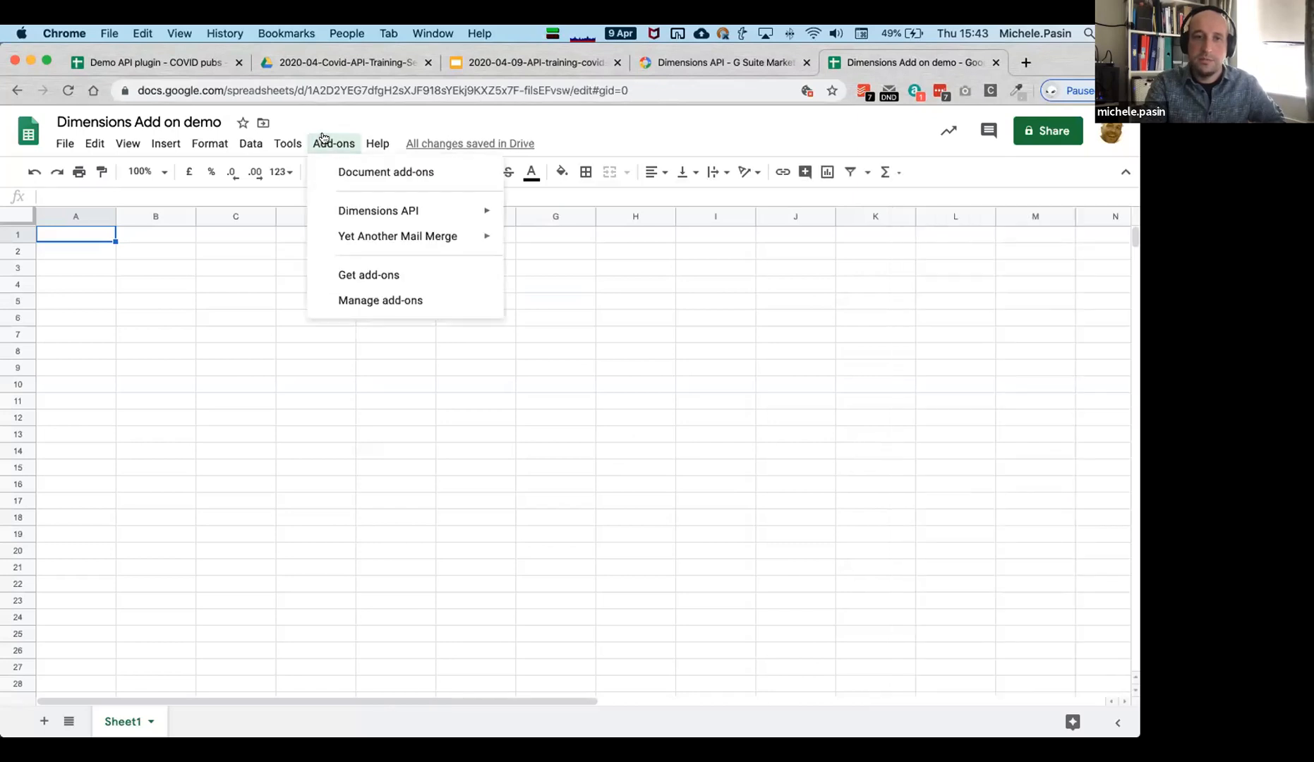
mouse_move(475, 211)
left_click(537, 214)
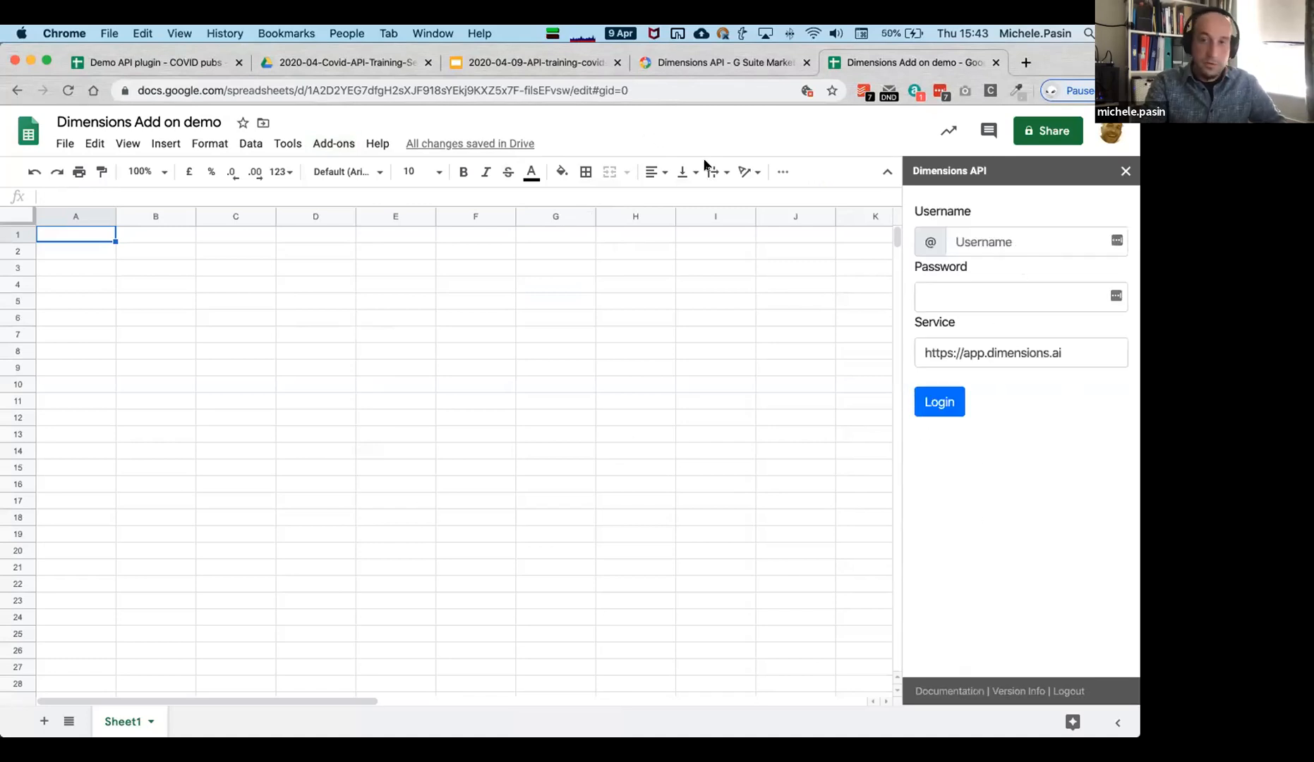
Copy the username e-mail from the notes tab into the sidebar's username field.
key("super+t")
left_click(238, 152)
left_click_drag(211, 128, 9, 120)
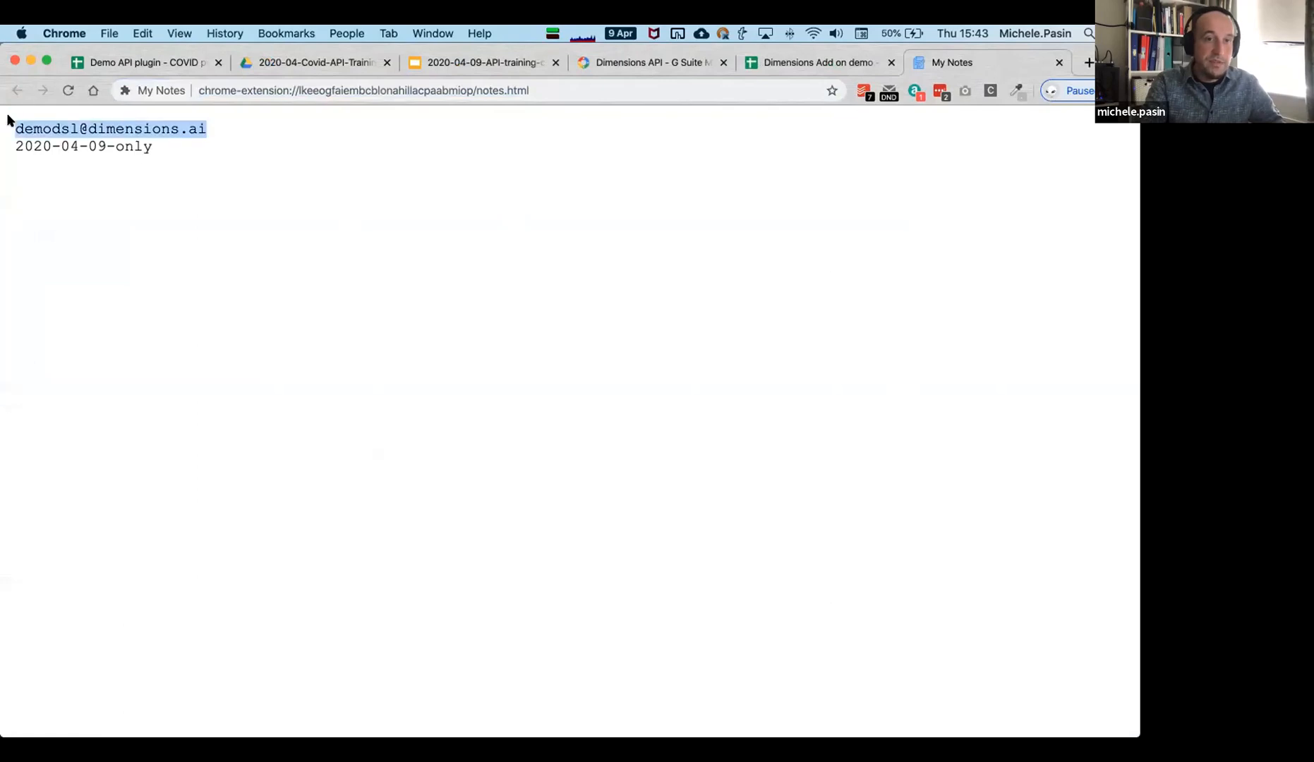
key("super+c")
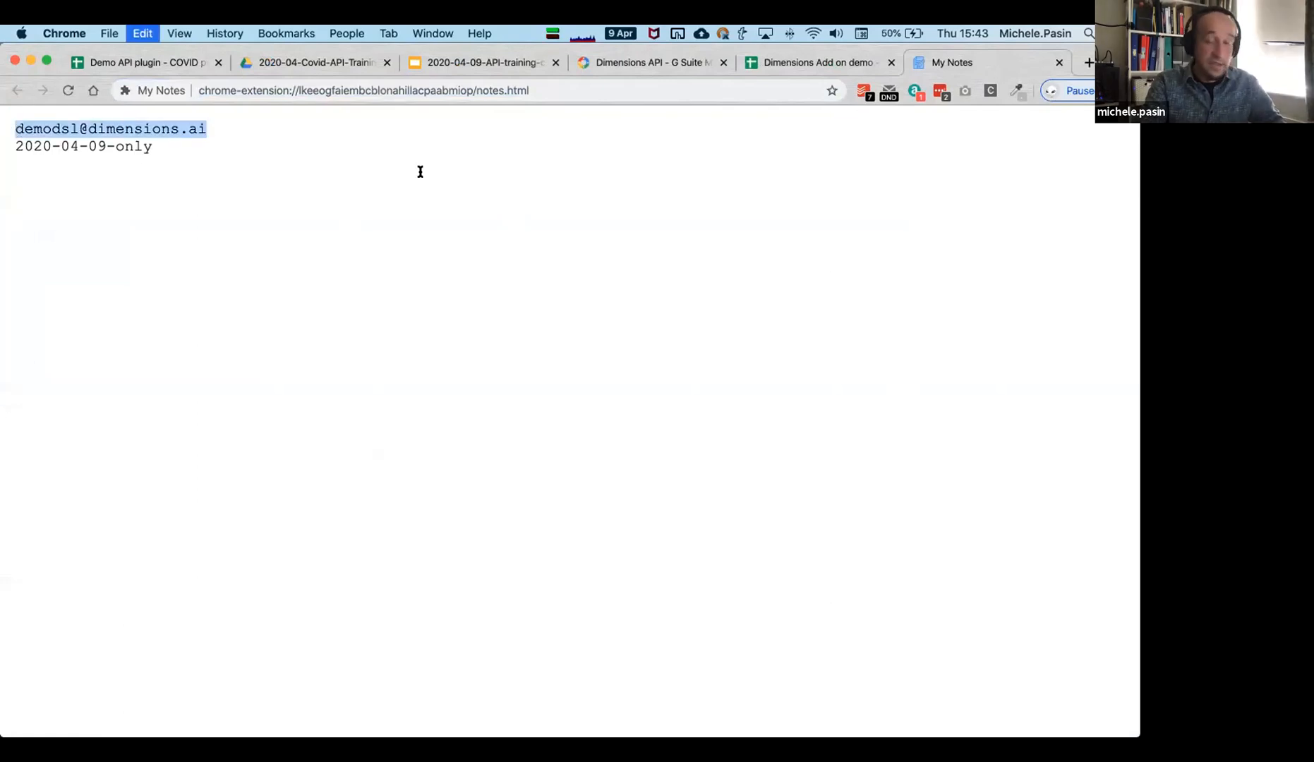
left_click(815, 58)
left_click(1021, 241)
key("super+v")
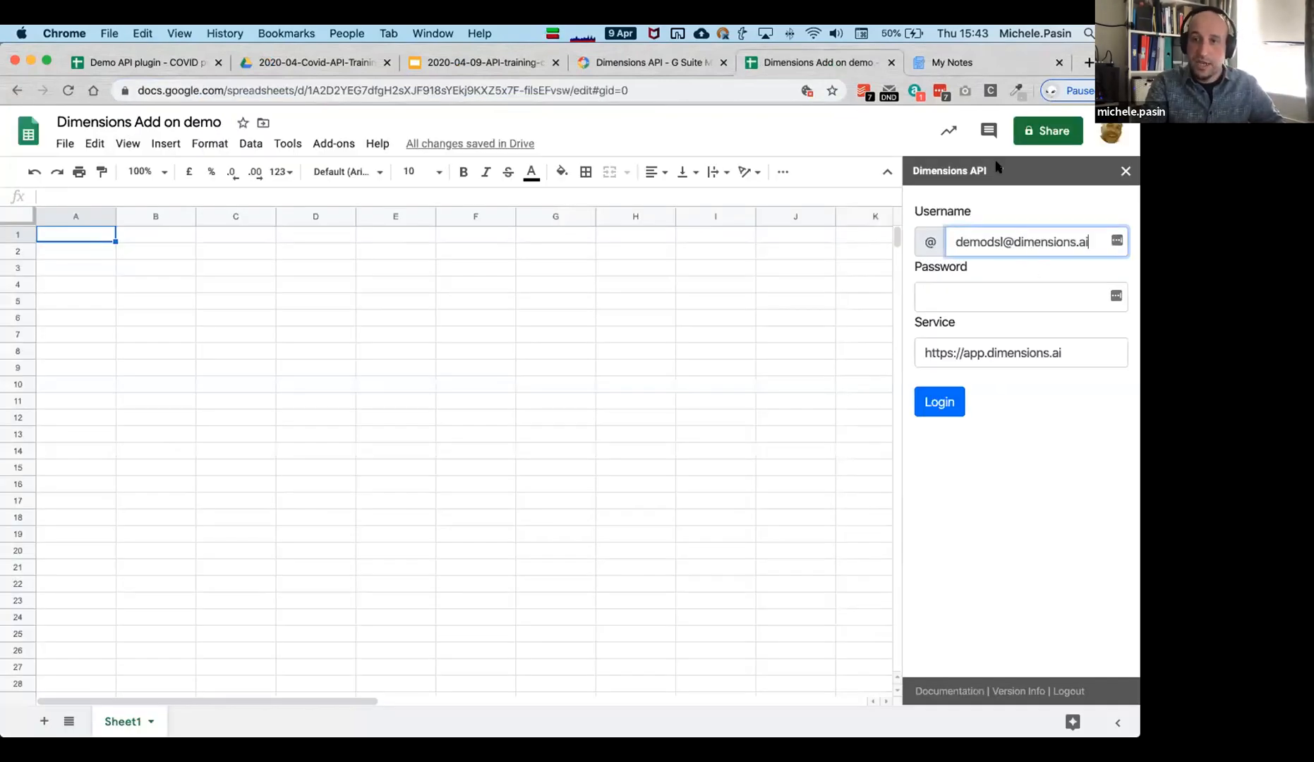
Copy the password from the notes into the password field, log in, and decline saving it.
left_click(977, 65)
left_click(231, 179)
left_click_drag(163, 149, 15, 146)
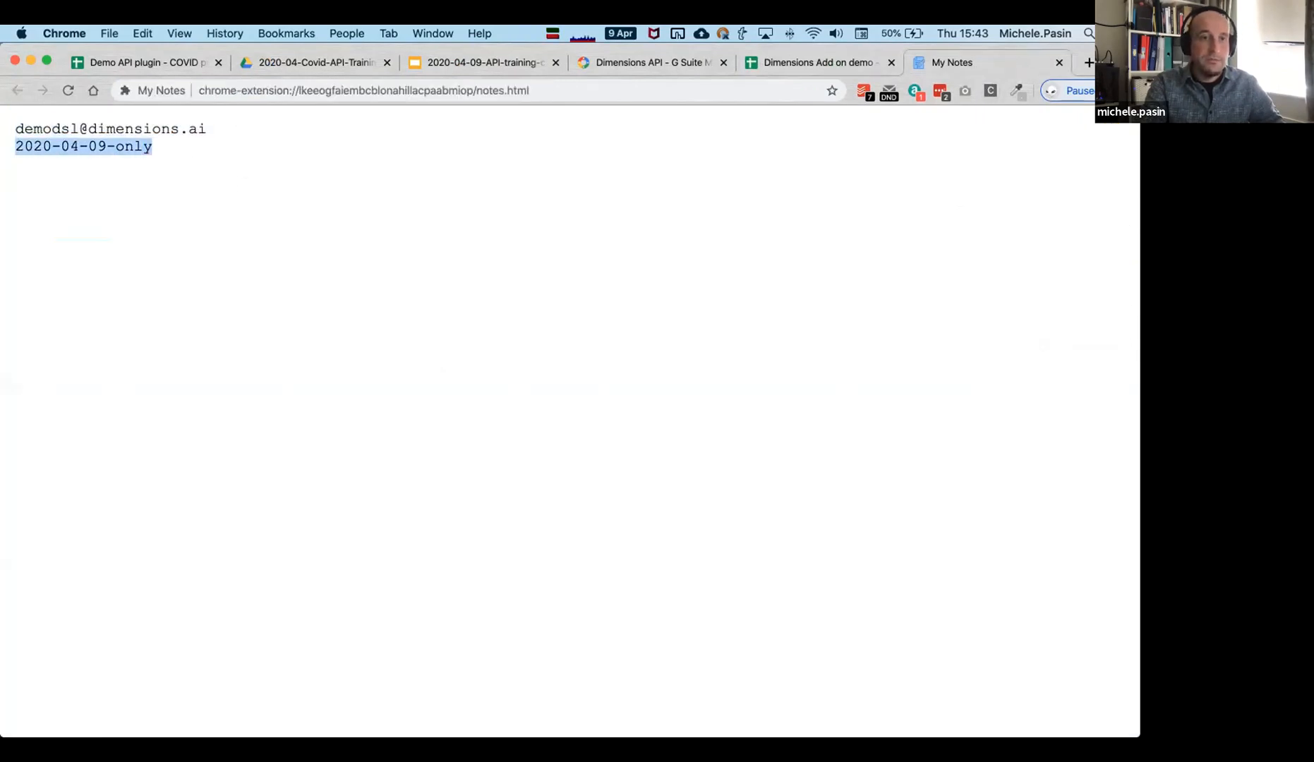
key("super+c")
left_click(797, 65)
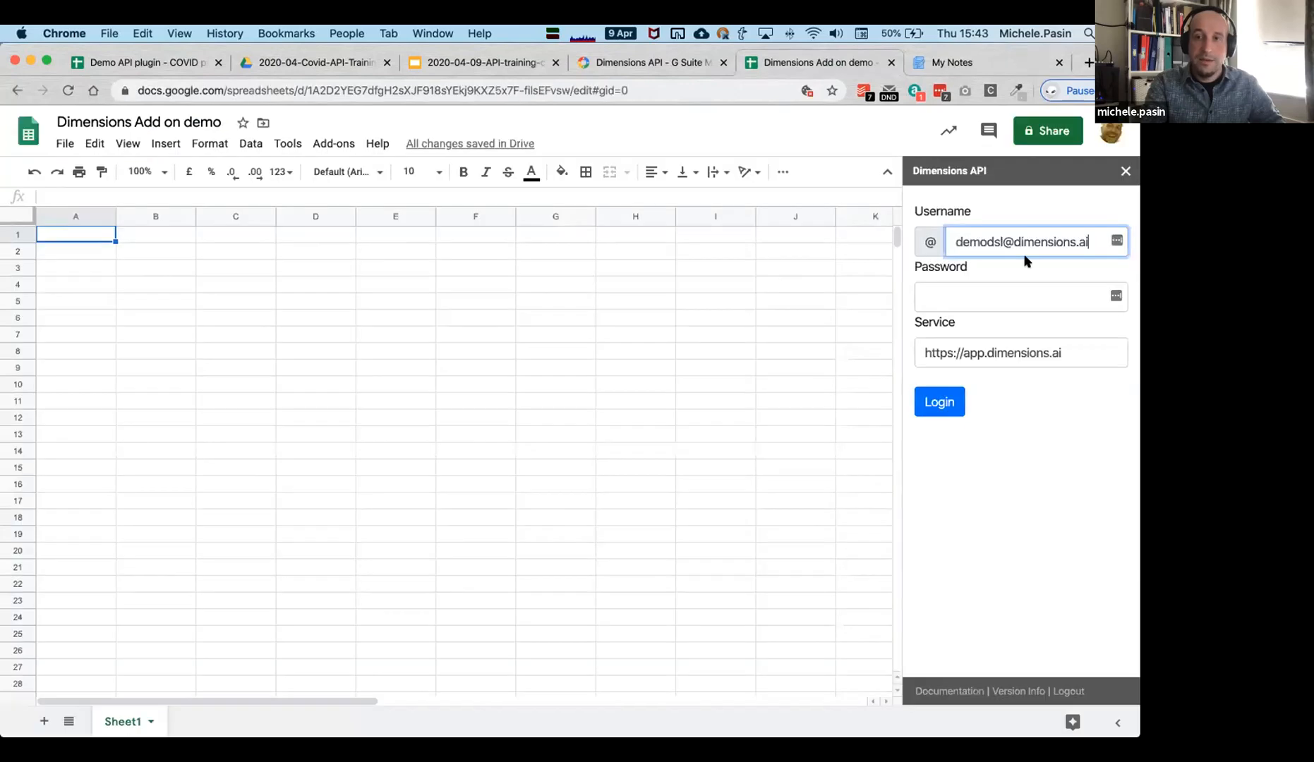
left_click(975, 296)
key("super+v")
left_click(954, 414)
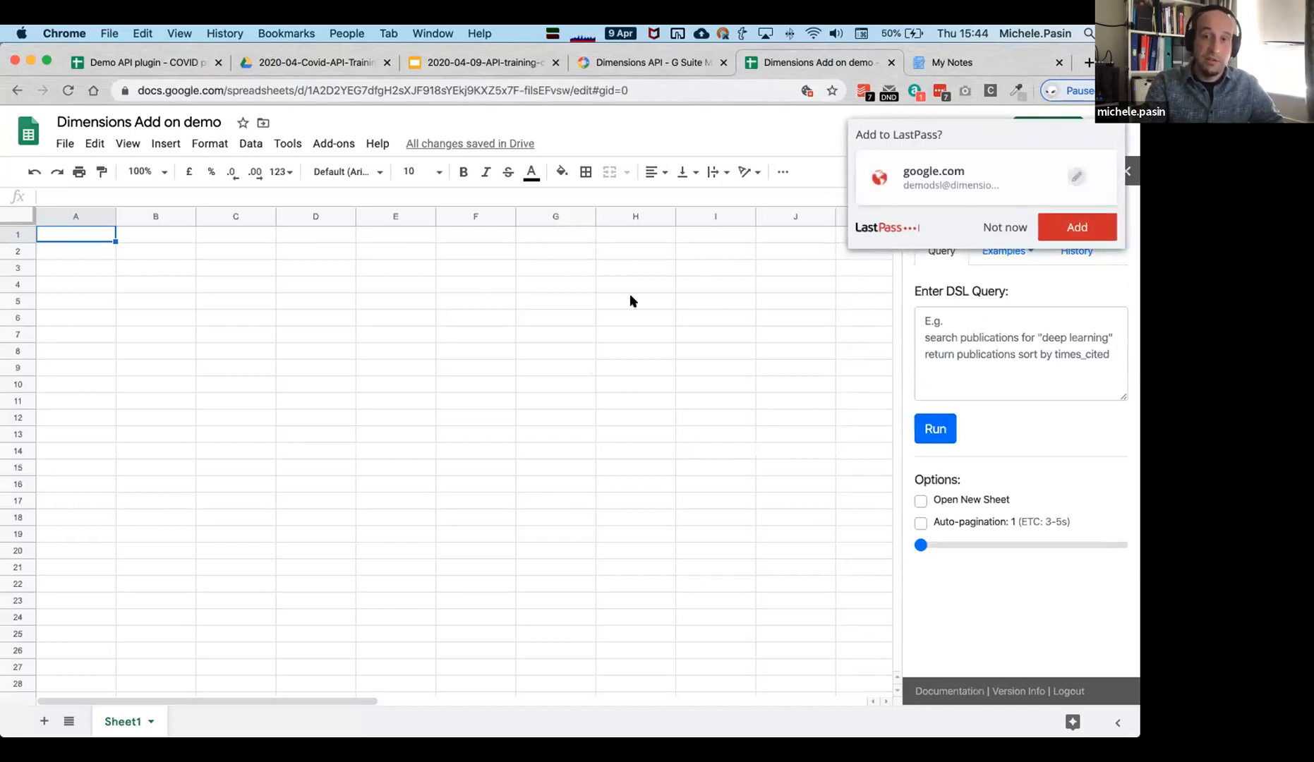
left_click(1005, 235)
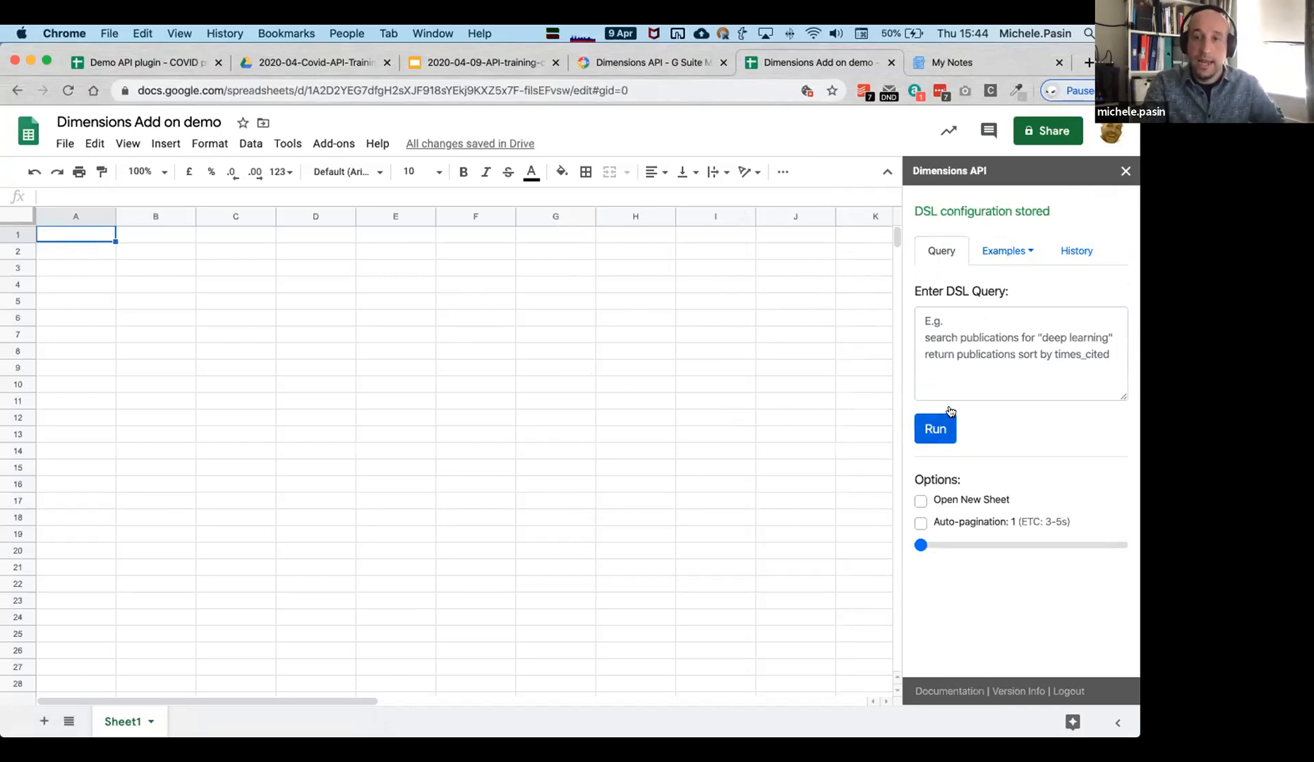
Browse the Researchers example queries and the recent query history.
left_click(1006, 359)
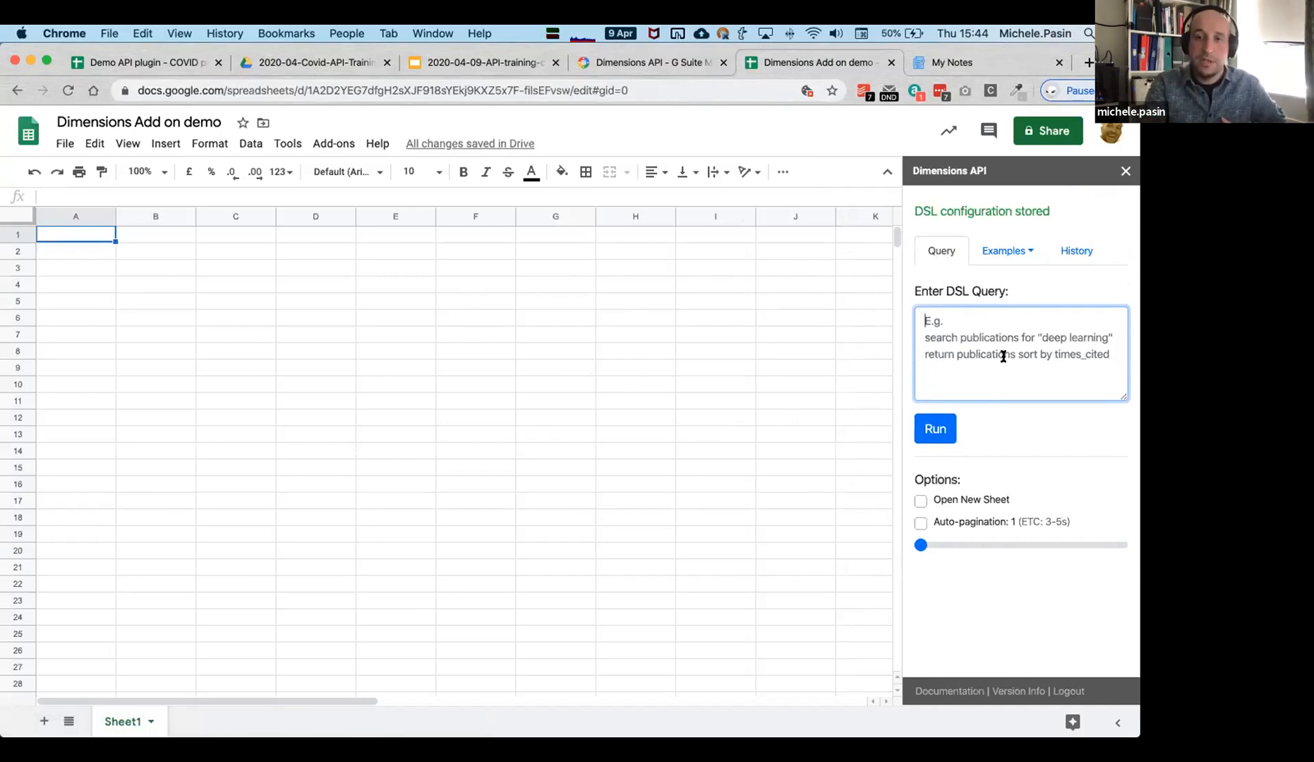
left_click_drag(1121, 394, 1113, 482)
left_click(1025, 252)
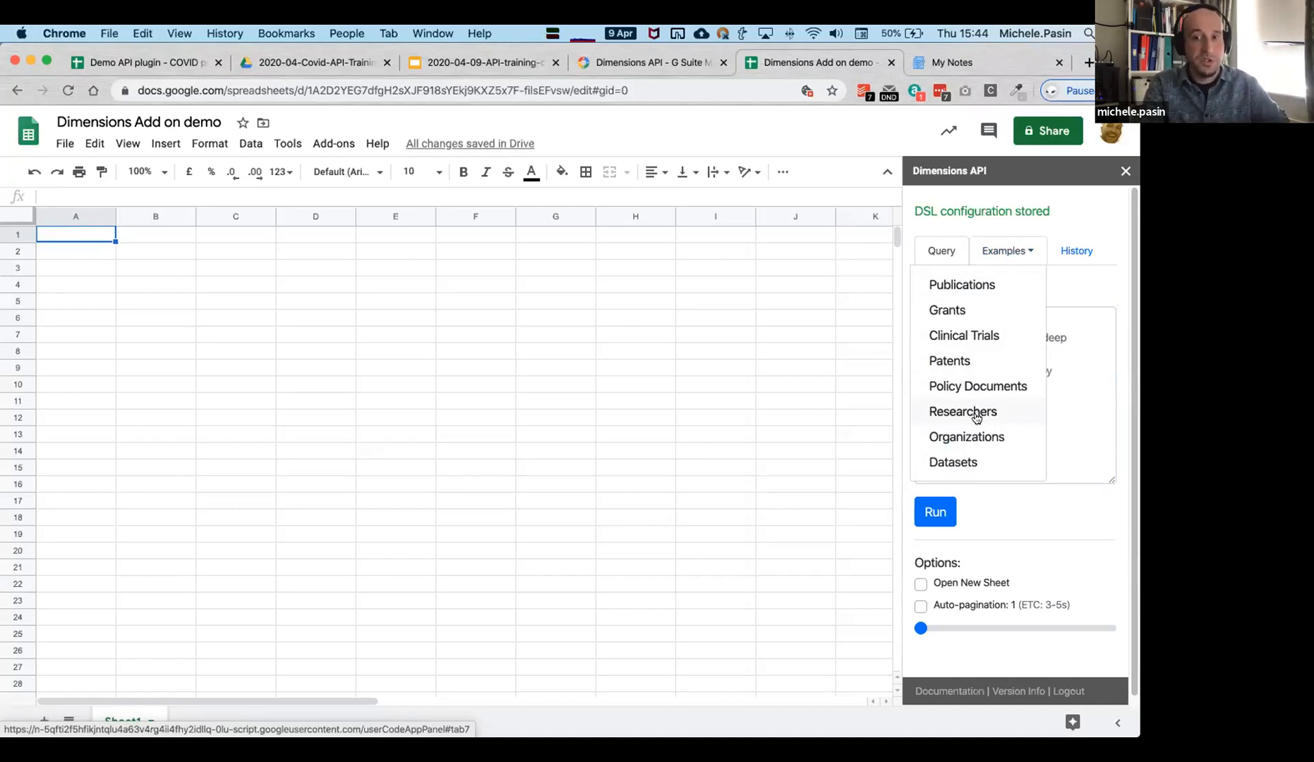
left_click(978, 411)
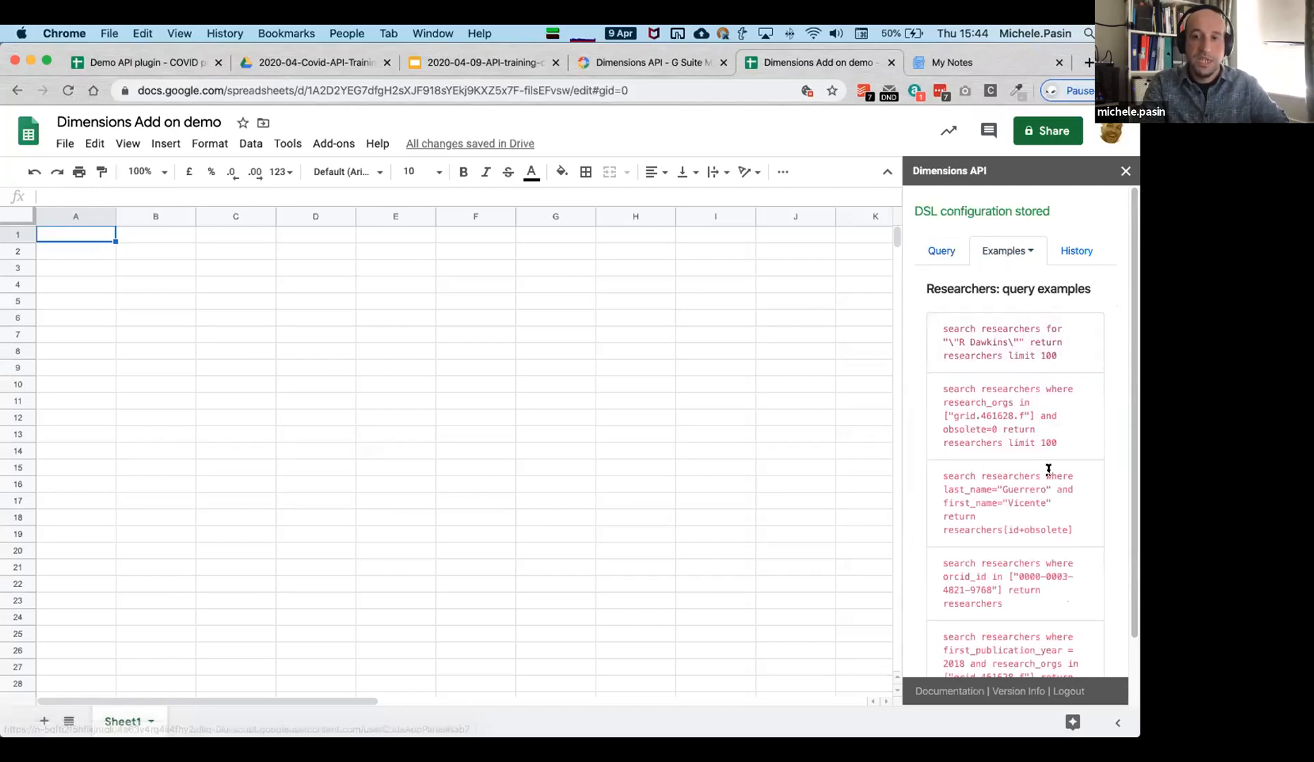
scroll(972, 480, "down", 2)
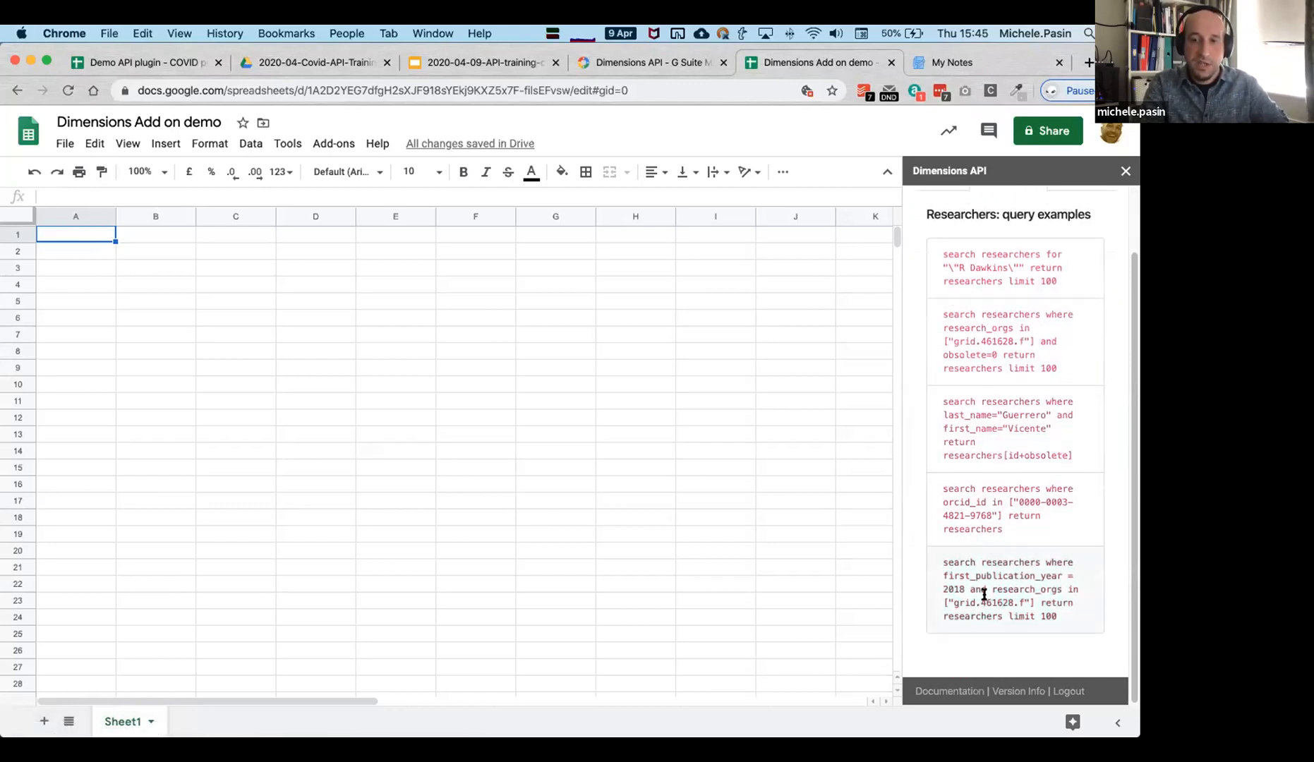
scroll(1016, 457, "up", 2)
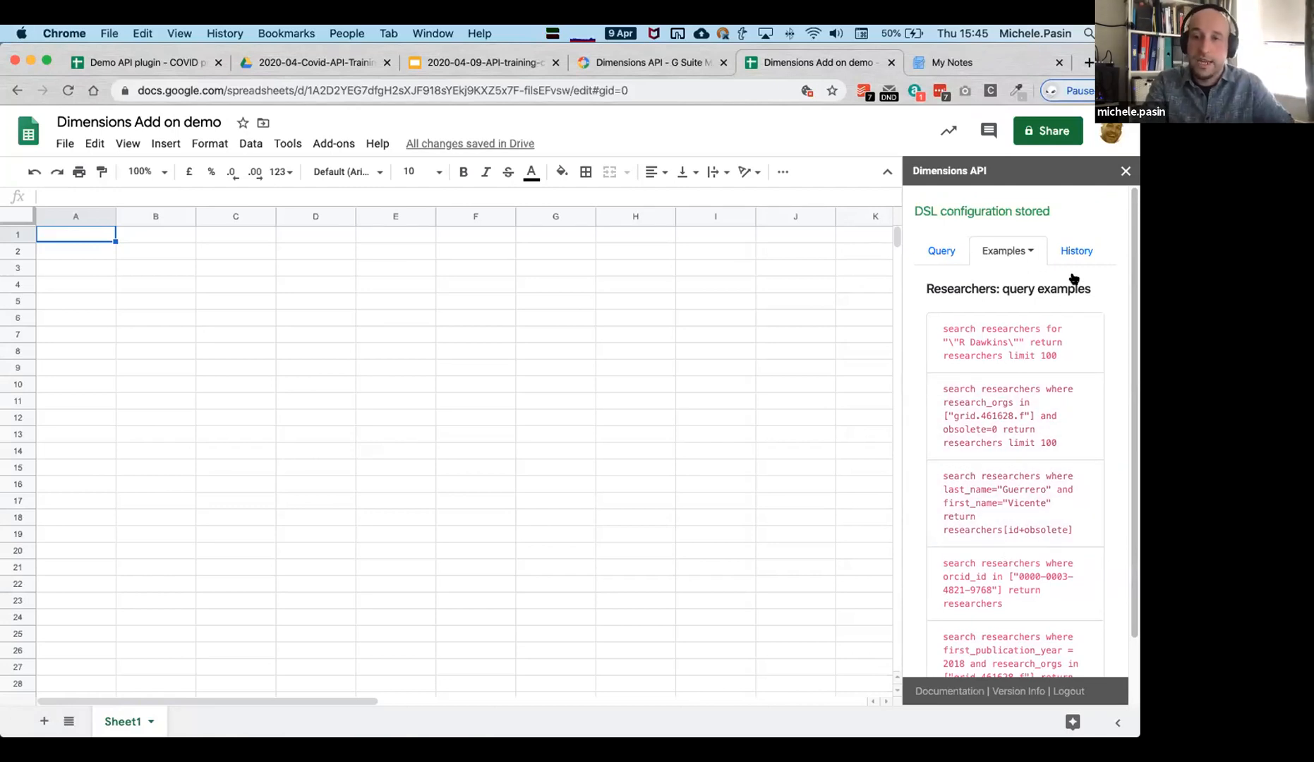
left_click(1078, 253)
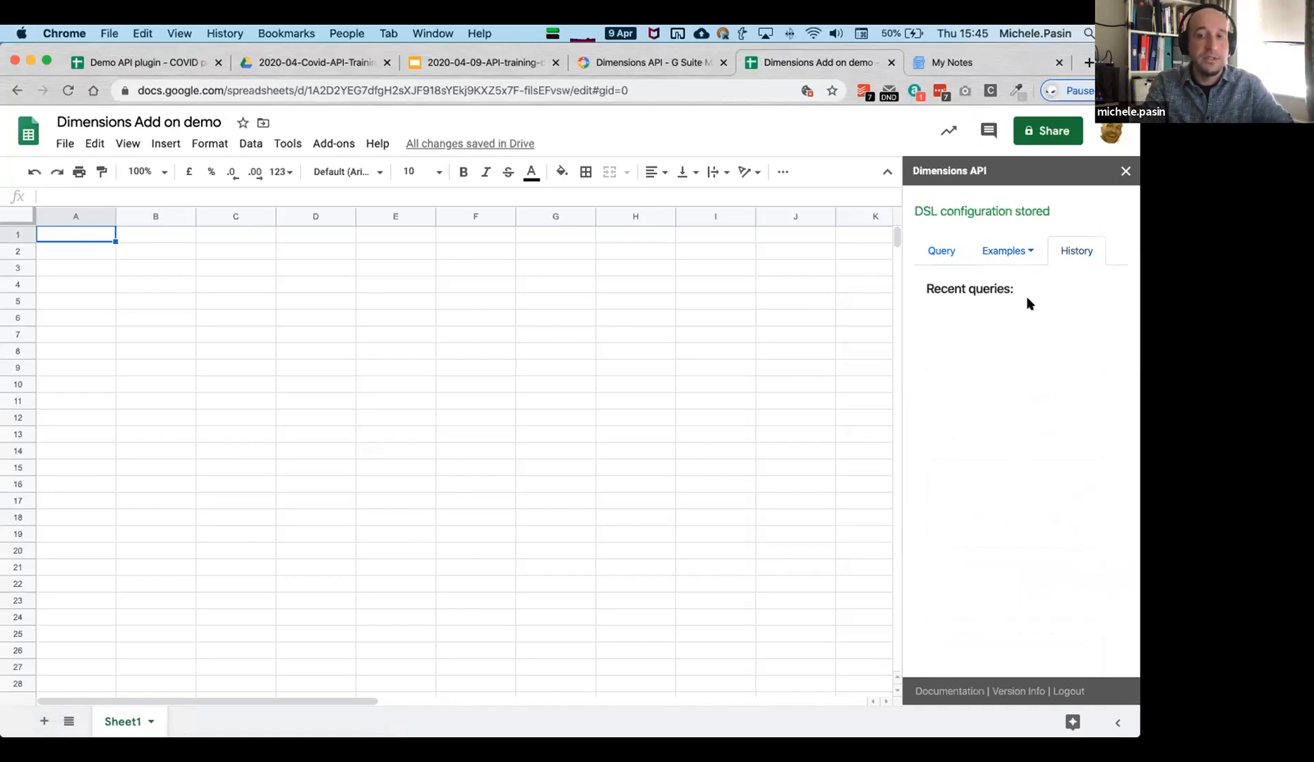
left_click(942, 252)
Load the Researchers example filtering first_publication_year = 2018 into the query box.
left_click(1024, 252)
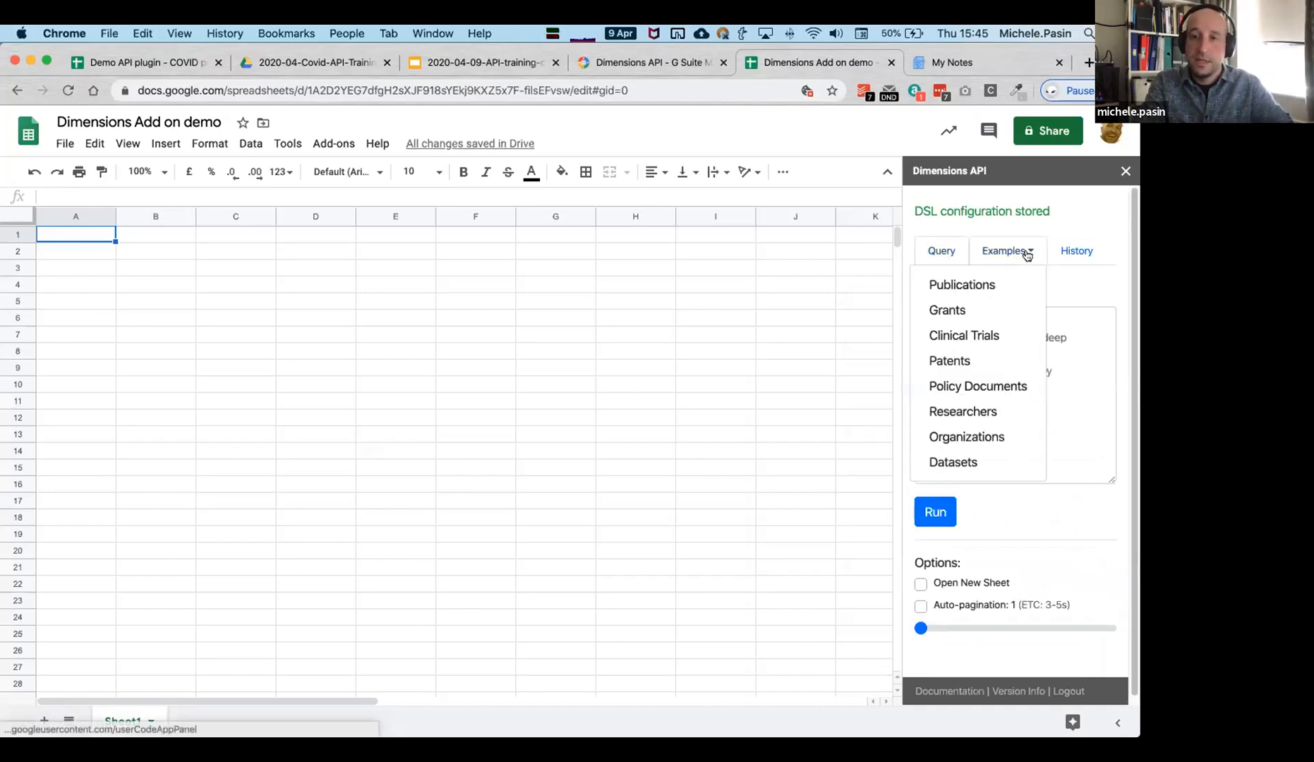
left_click(988, 412)
scroll(988, 494, "down", 1)
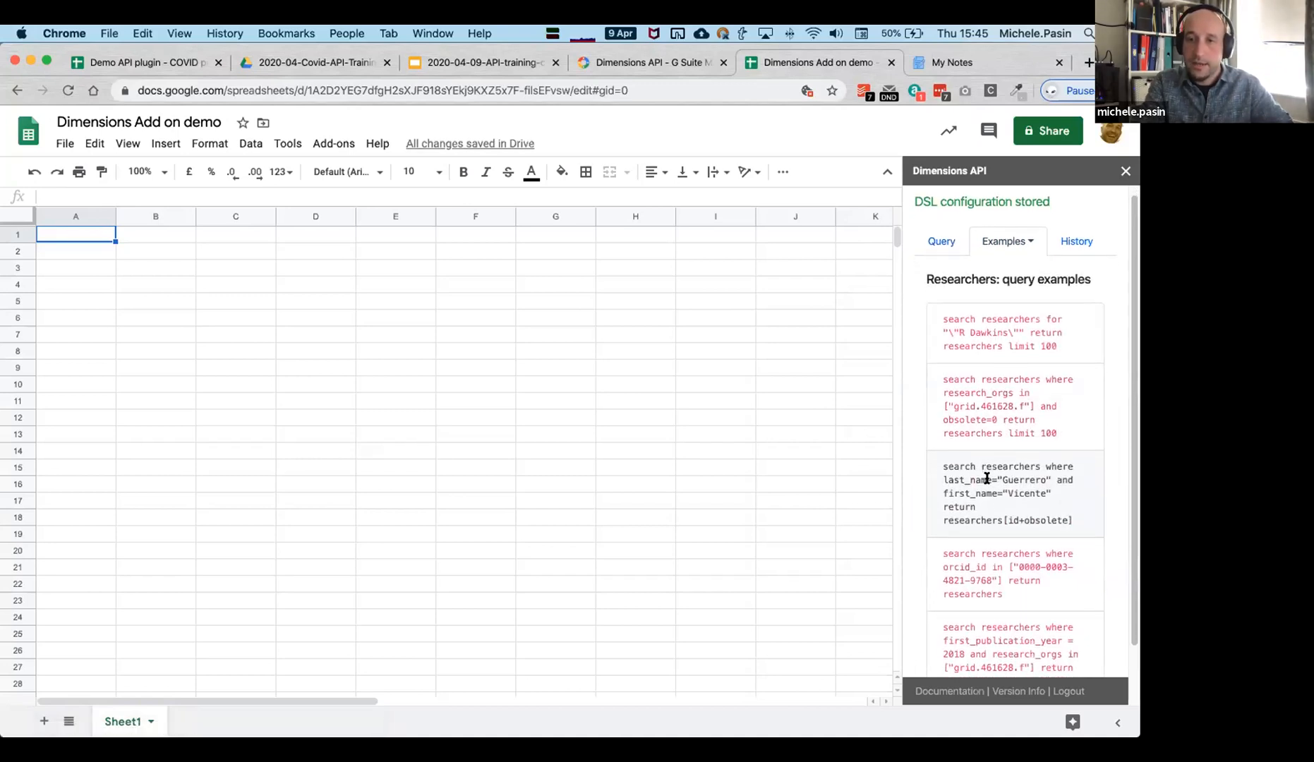
scroll(1009, 568, "down", 1)
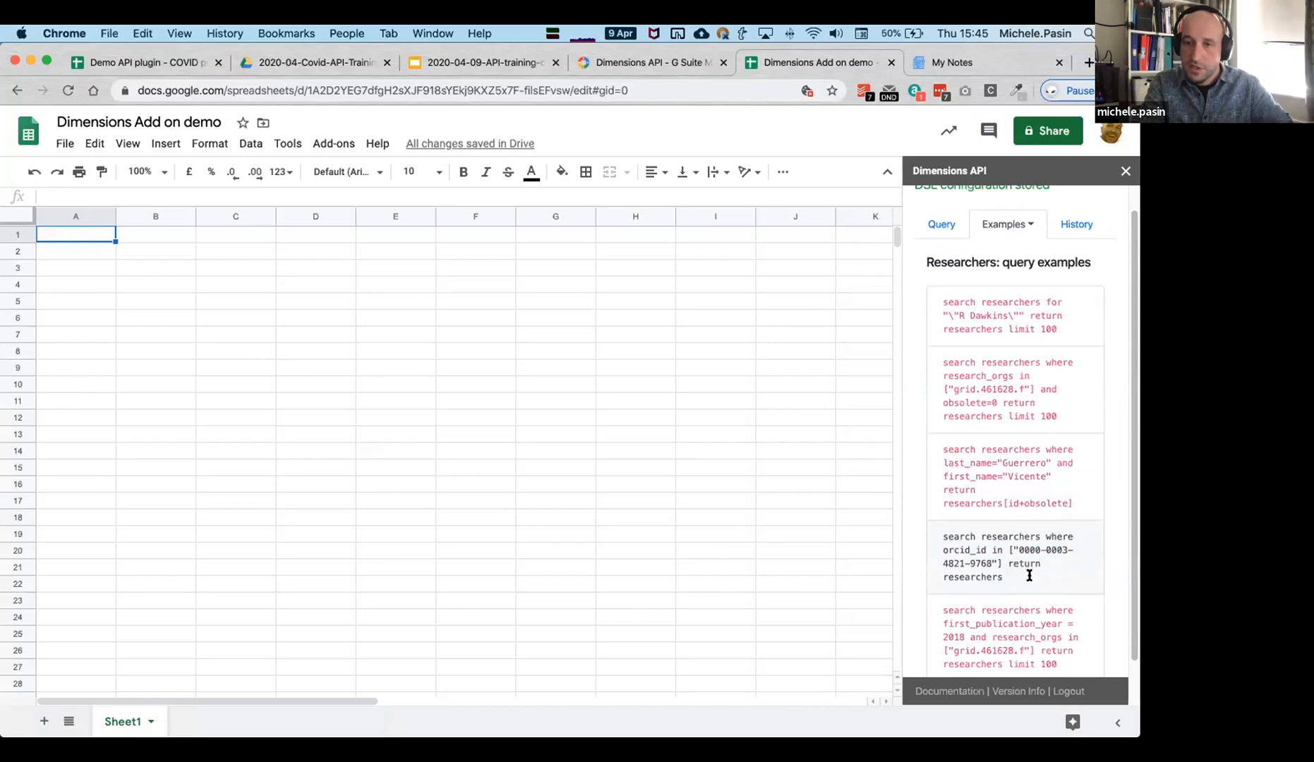
scroll(1035, 379, "down", 1)
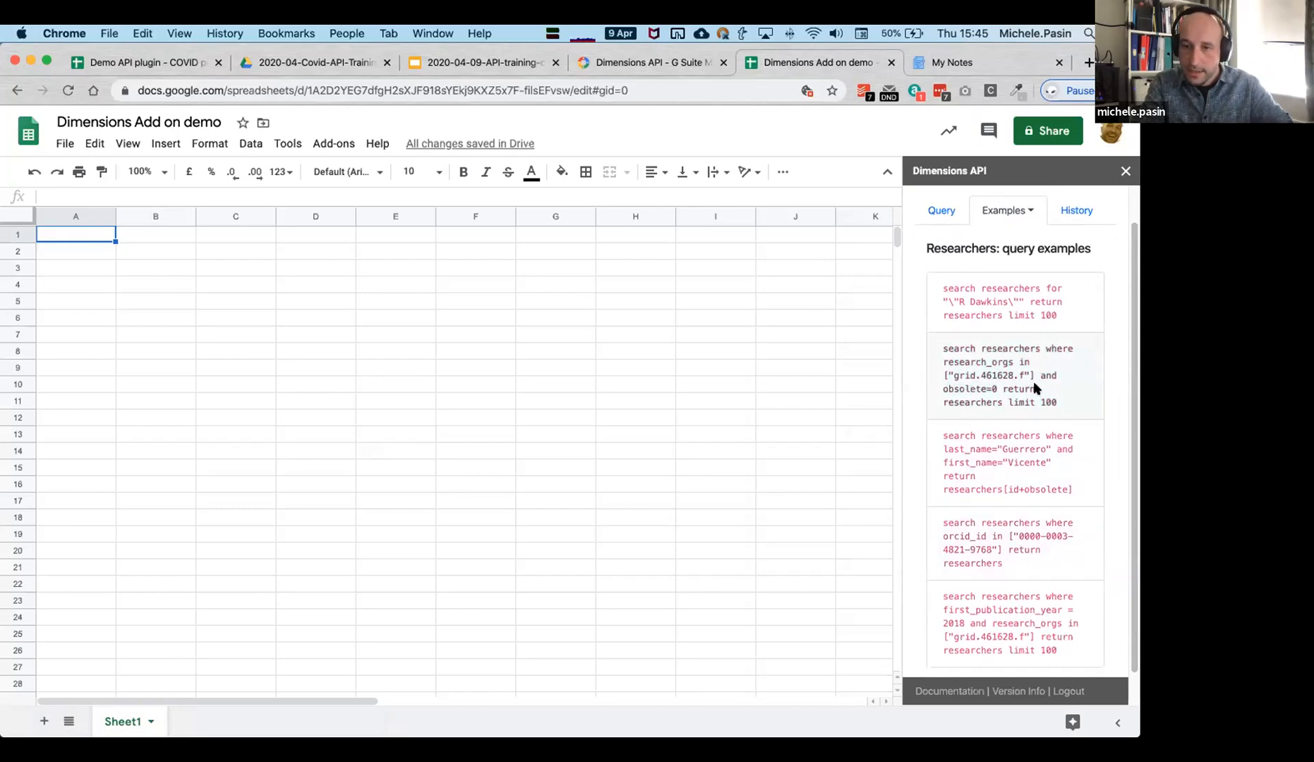
scroll(1016, 374, "down", 1)
left_click(1027, 601)
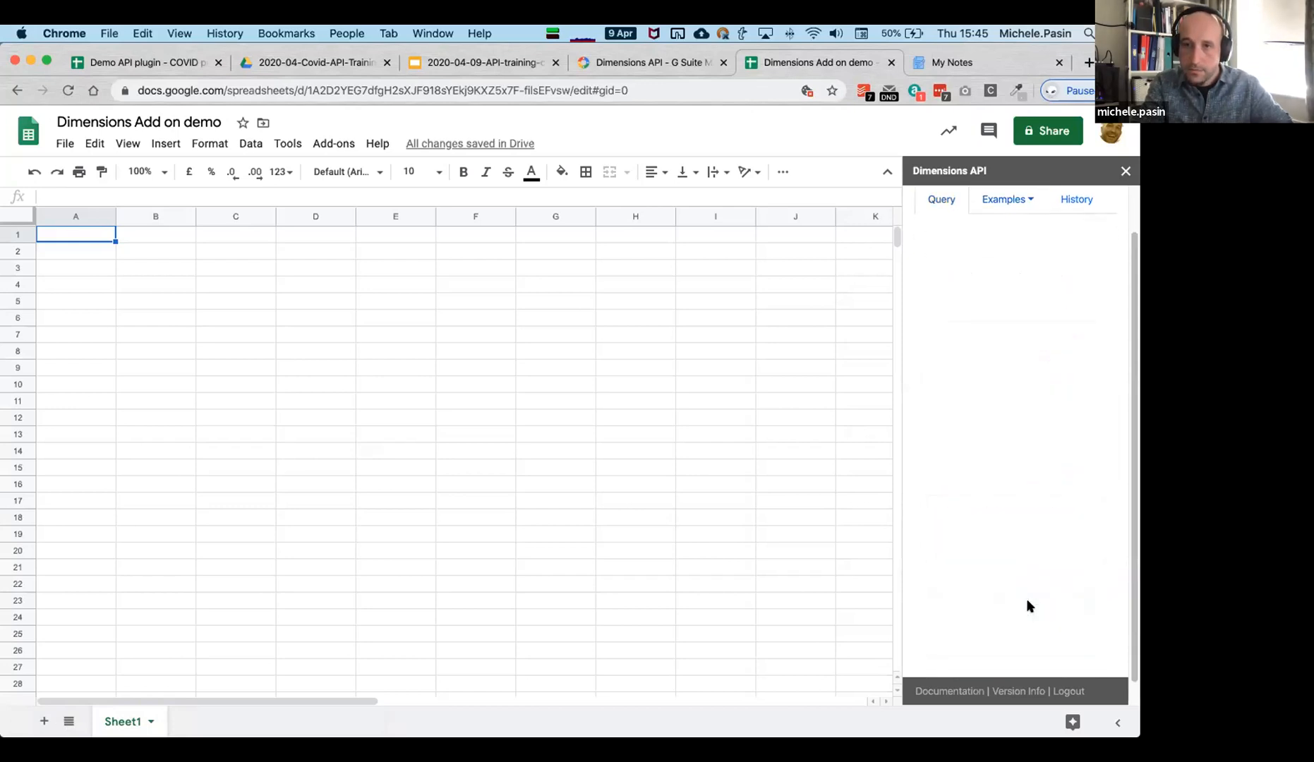
left_click(1030, 353)
Highlight the query and its first_publication_year = 2018 condition to point them out.
left_click(987, 364)
left_click_drag(1069, 375, 933, 305)
left_click(1021, 366)
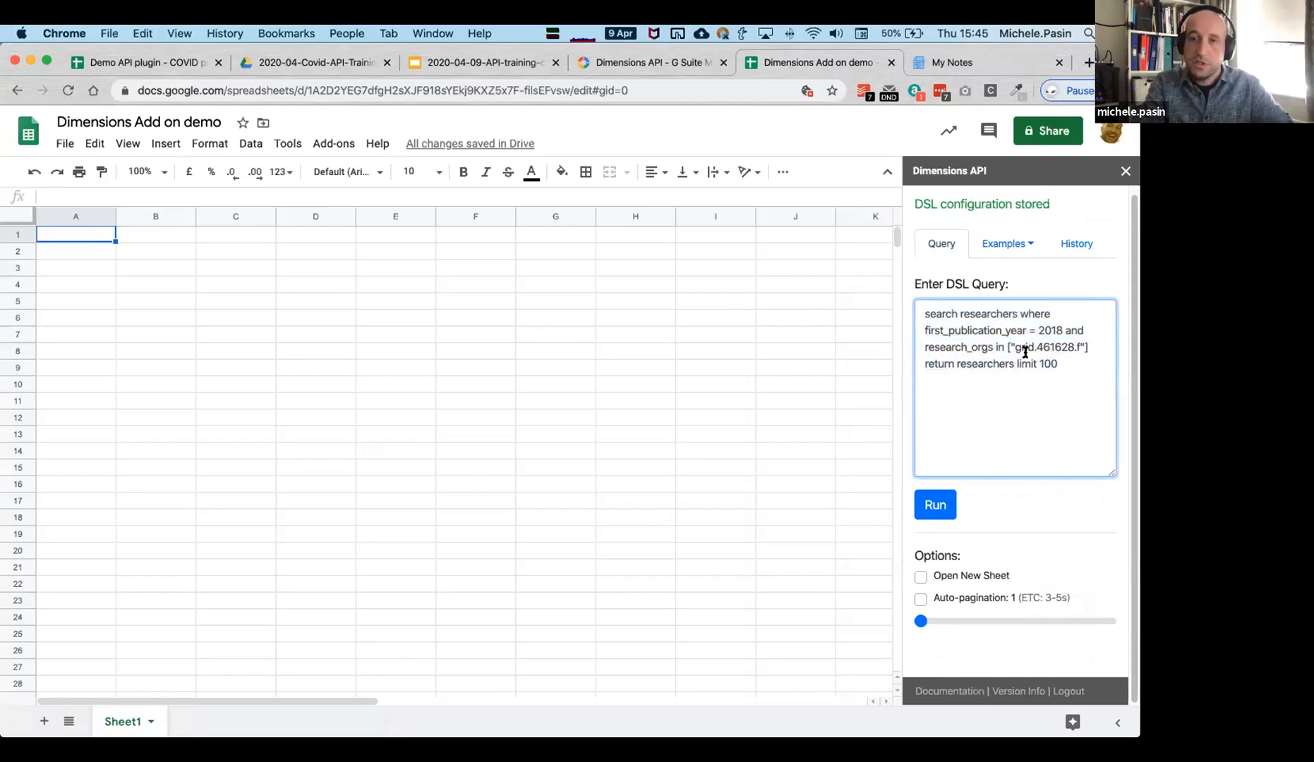
left_click_drag(1065, 329, 924, 328)
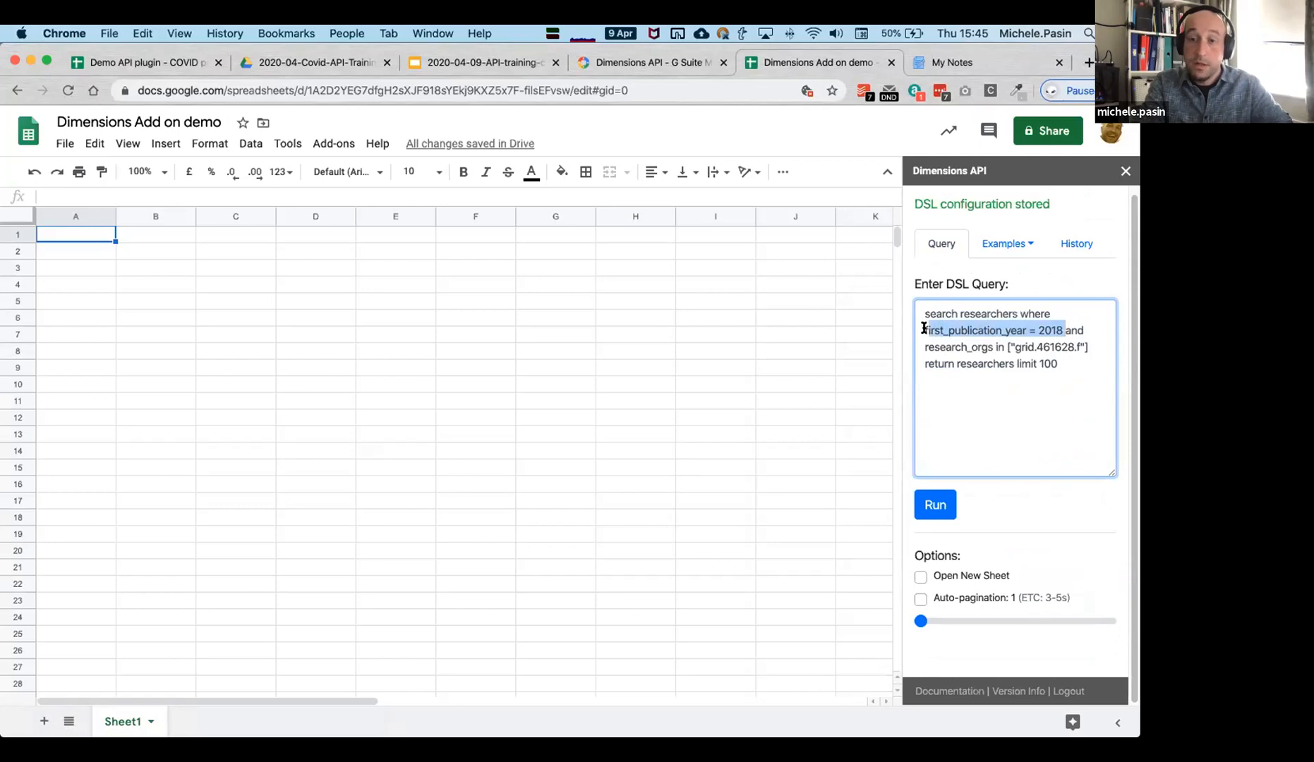
Move the research_orgs condition and the return clause onto their own lines, then run the query.
left_click(1027, 371)
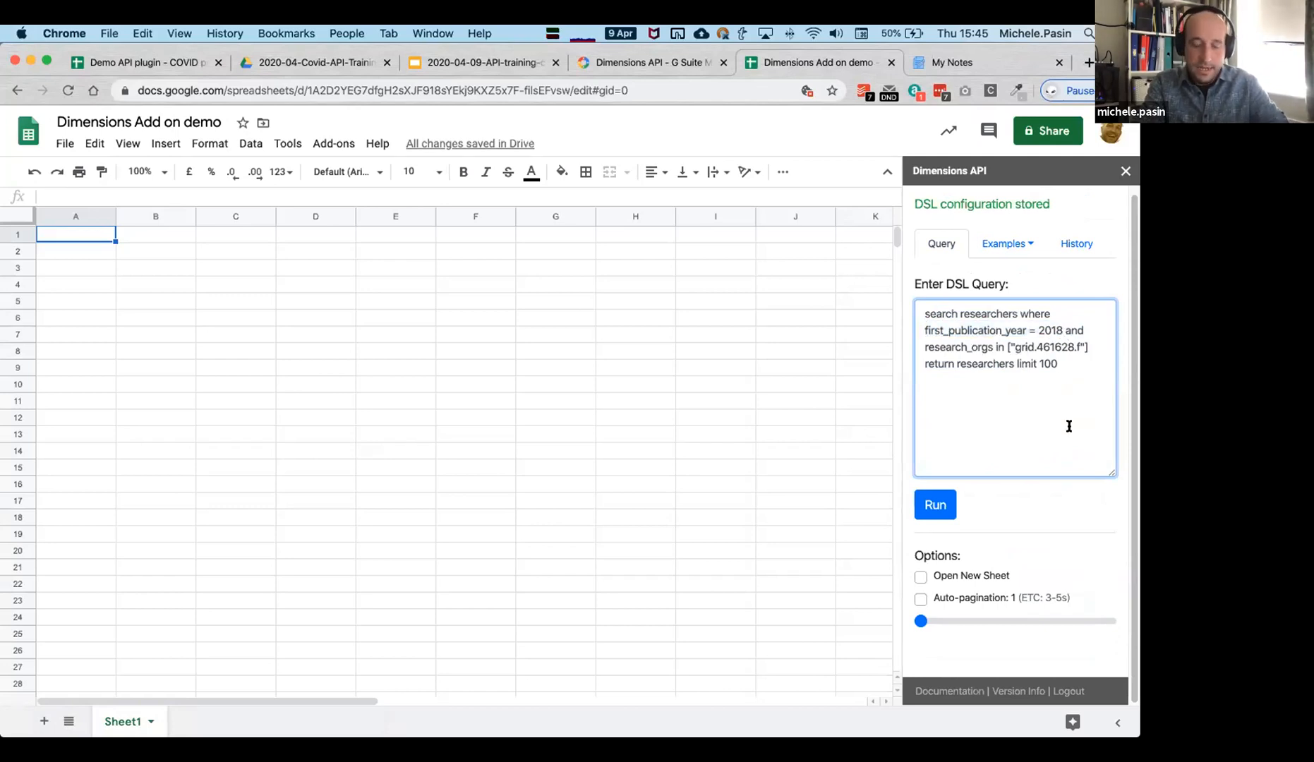
key("Return")
left_click(986, 385)
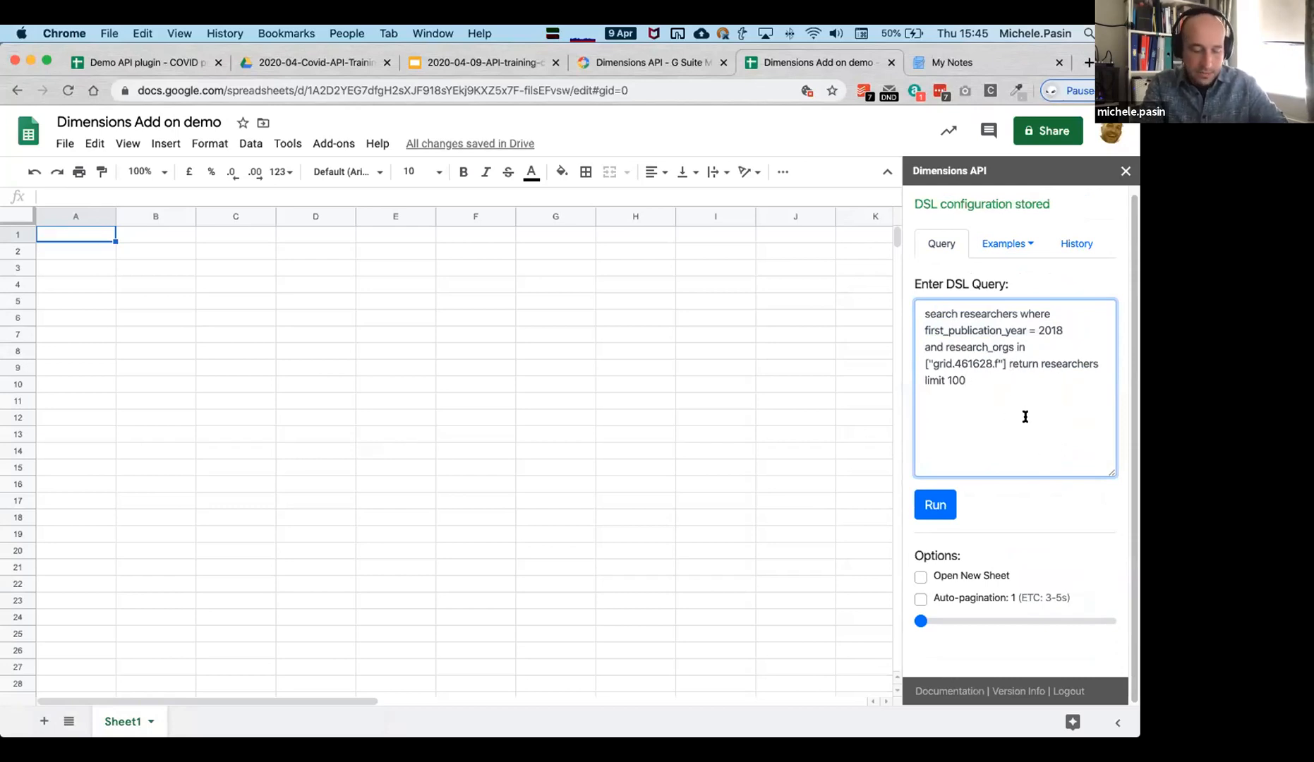
key("Return")
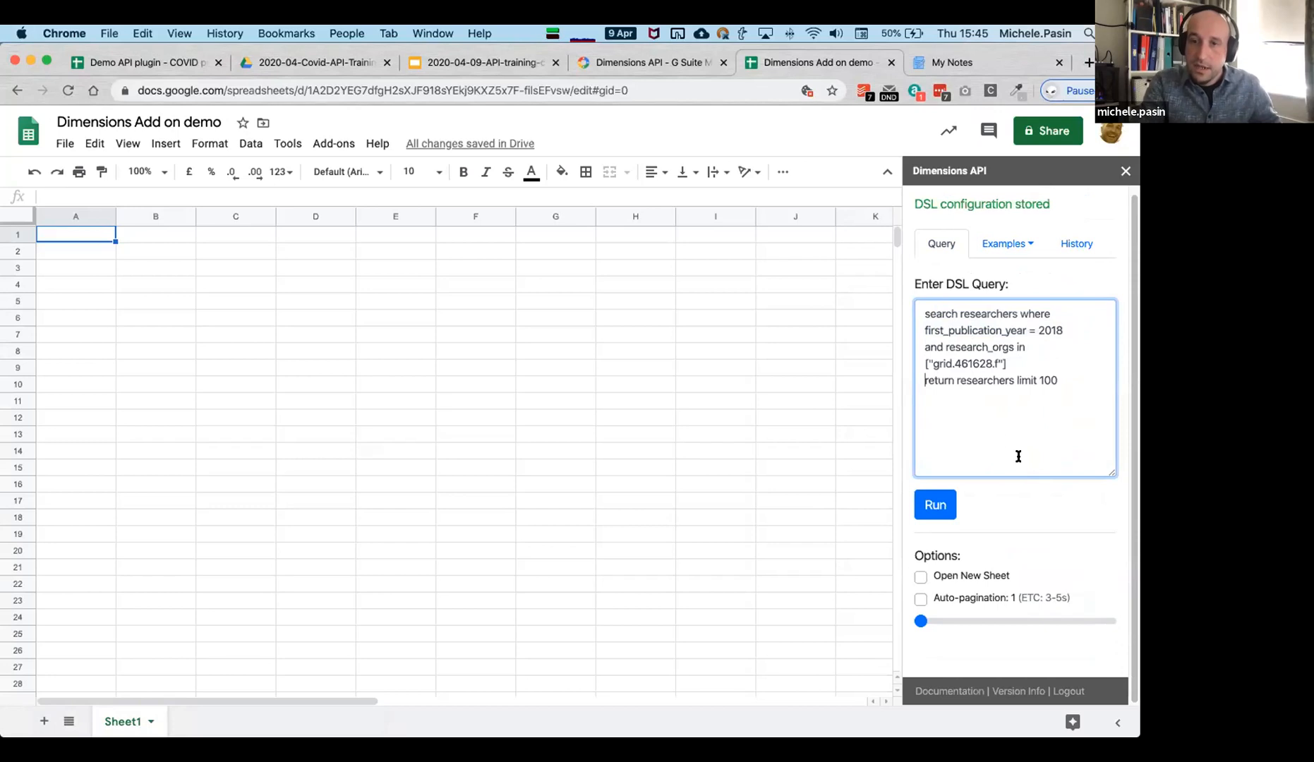
left_click_drag(997, 364, 930, 364)
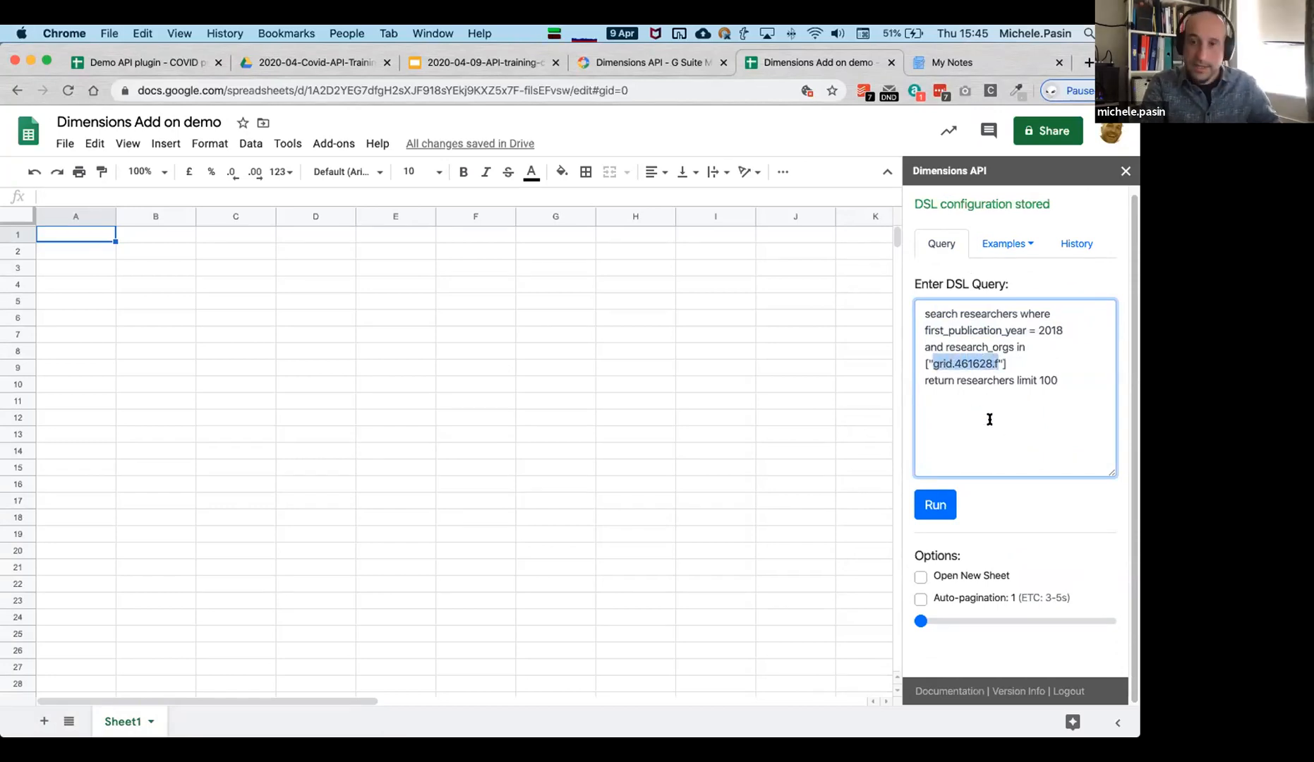
left_click(1005, 401)
left_click(938, 506)
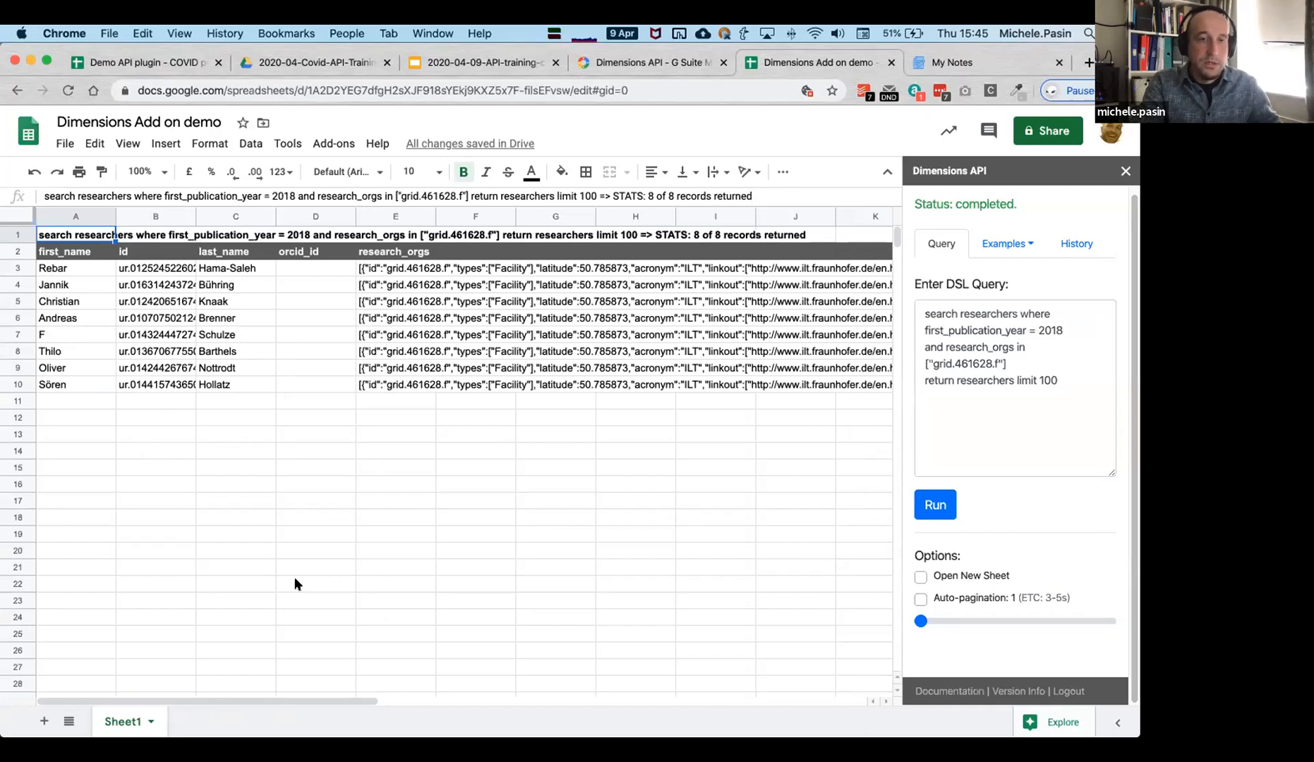
Compare the research_orgs JSON of several returned researcher rows in the formula bar.
mouse_move(326, 699)
left_mouse_down()
mouse_move(777, 732)
mouse_move(339, 708)
left_mouse_up()
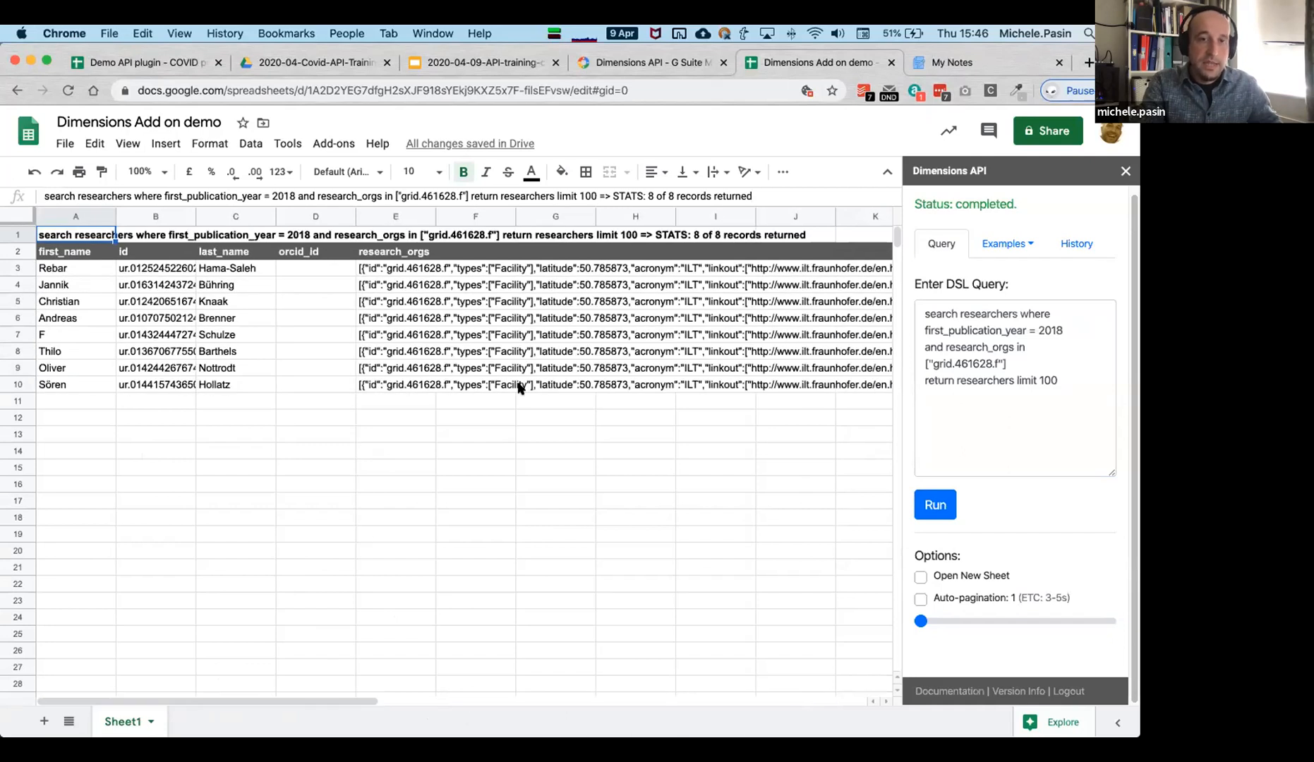
left_click(415, 271)
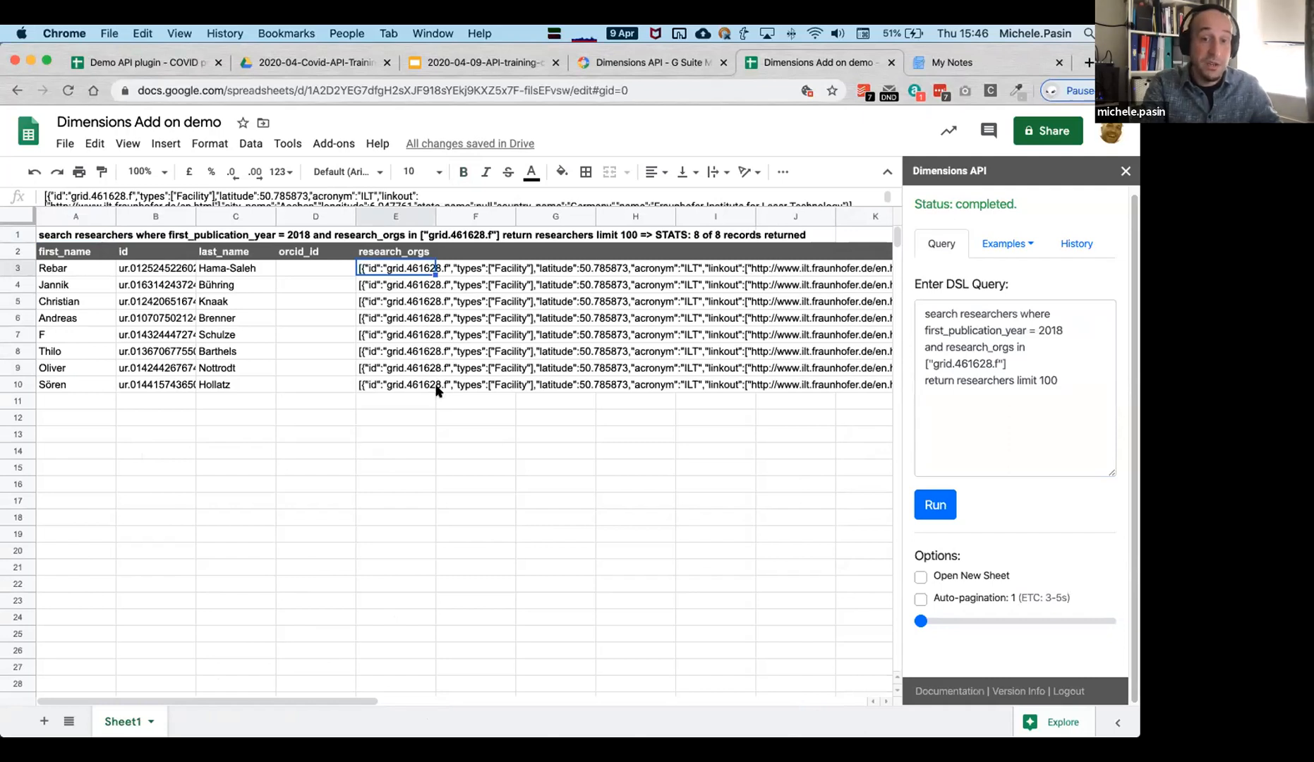
left_click(405, 352)
left_click(395, 273)
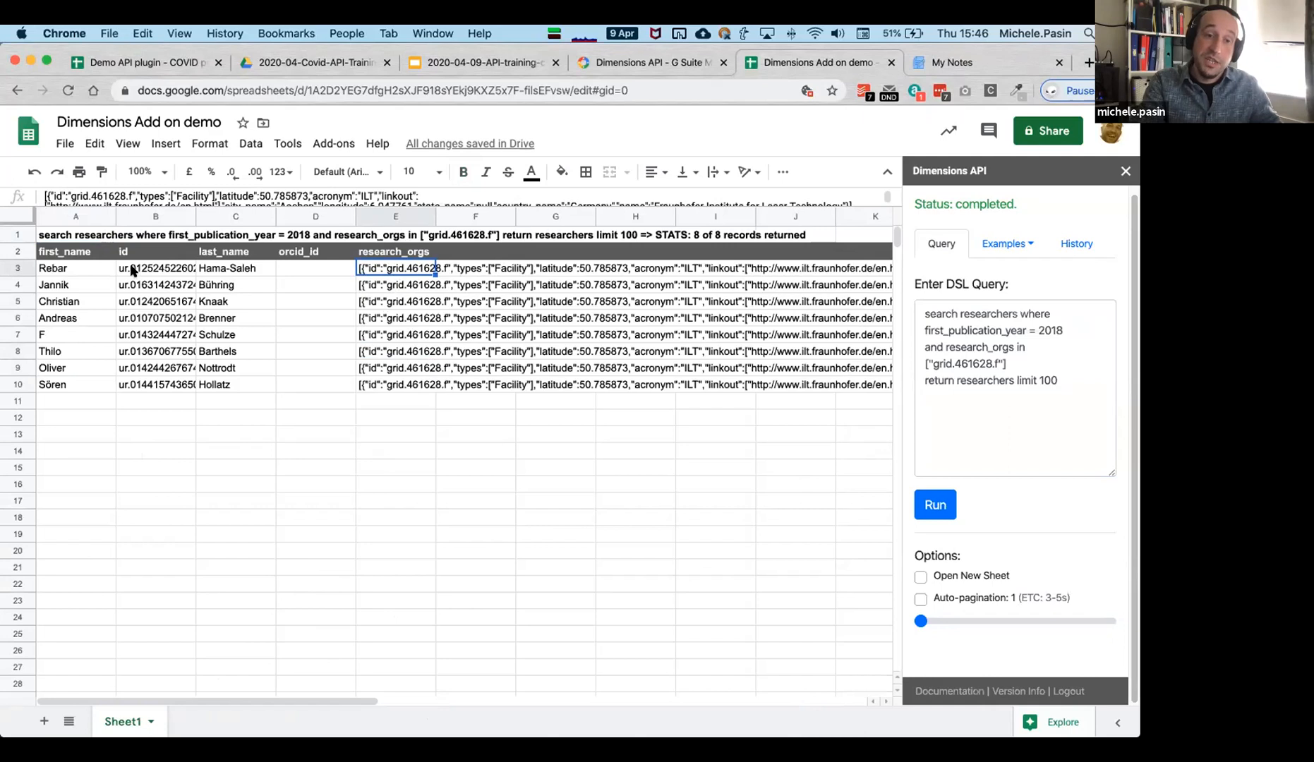
left_click(390, 322)
left_click(409, 397)
left_click(393, 264)
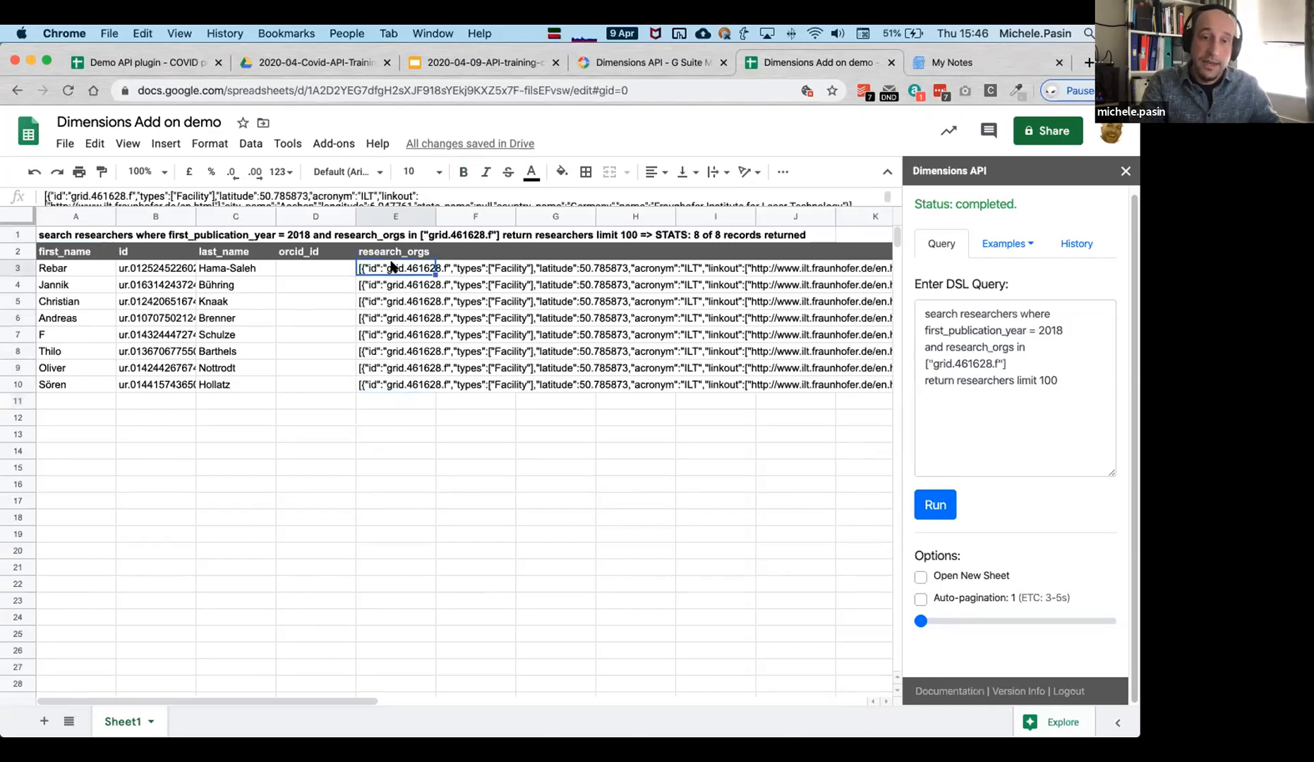
left_click(452, 505)
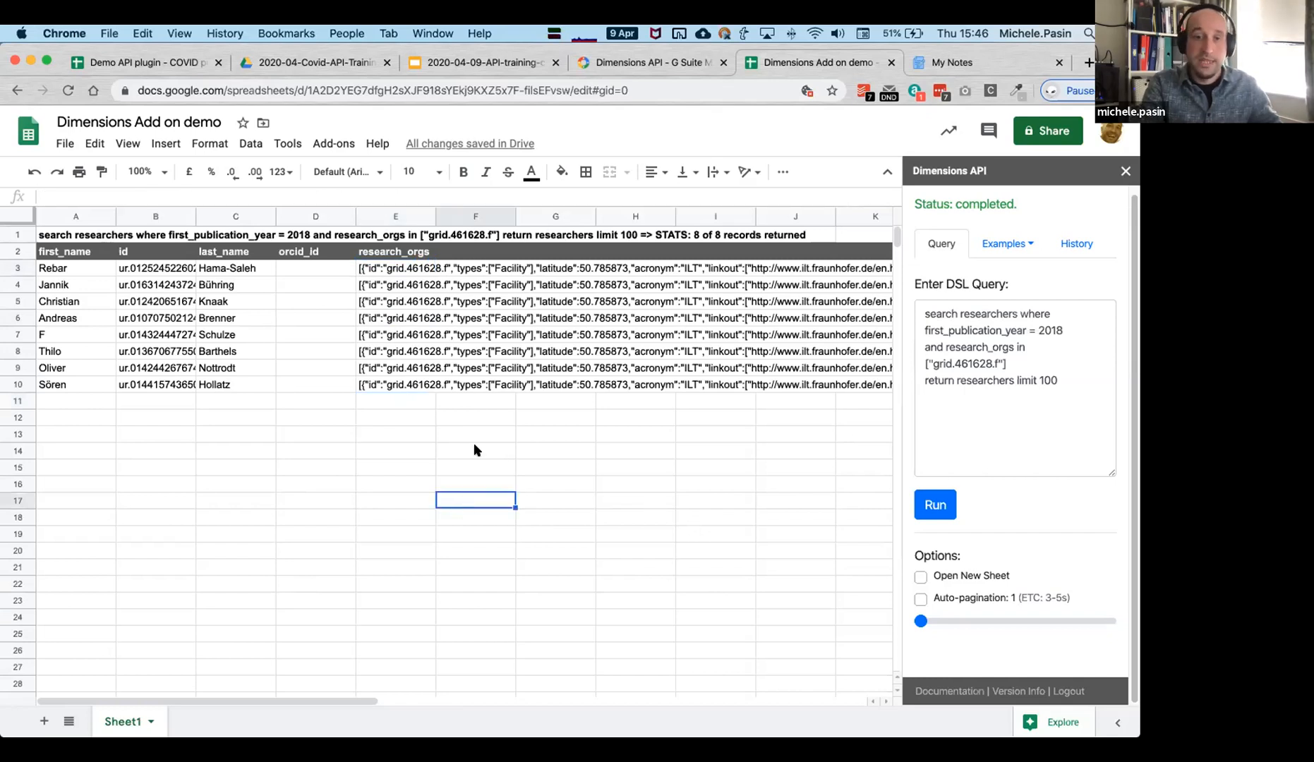
Delete 'first_publication_year = 2018 and', change the limit to 1000, and rerun the query.
left_click(1023, 401)
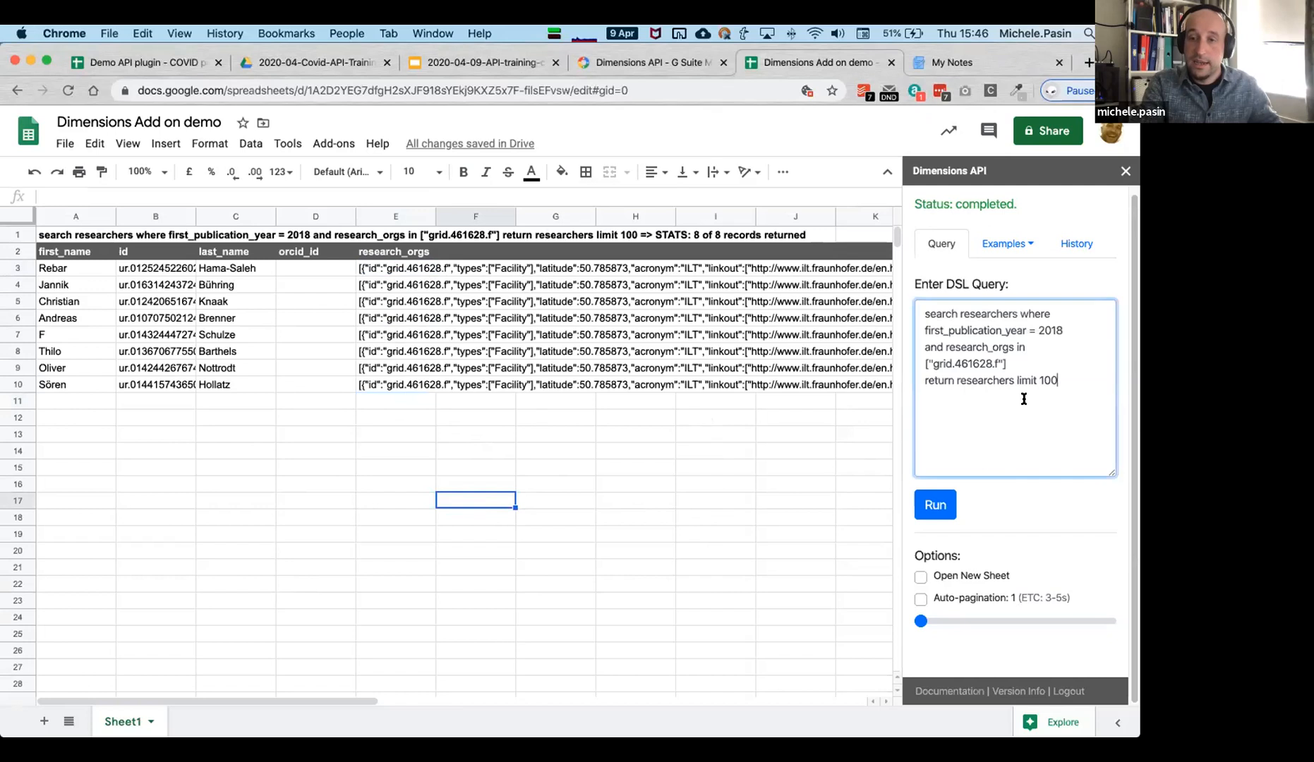
left_click(1059, 329)
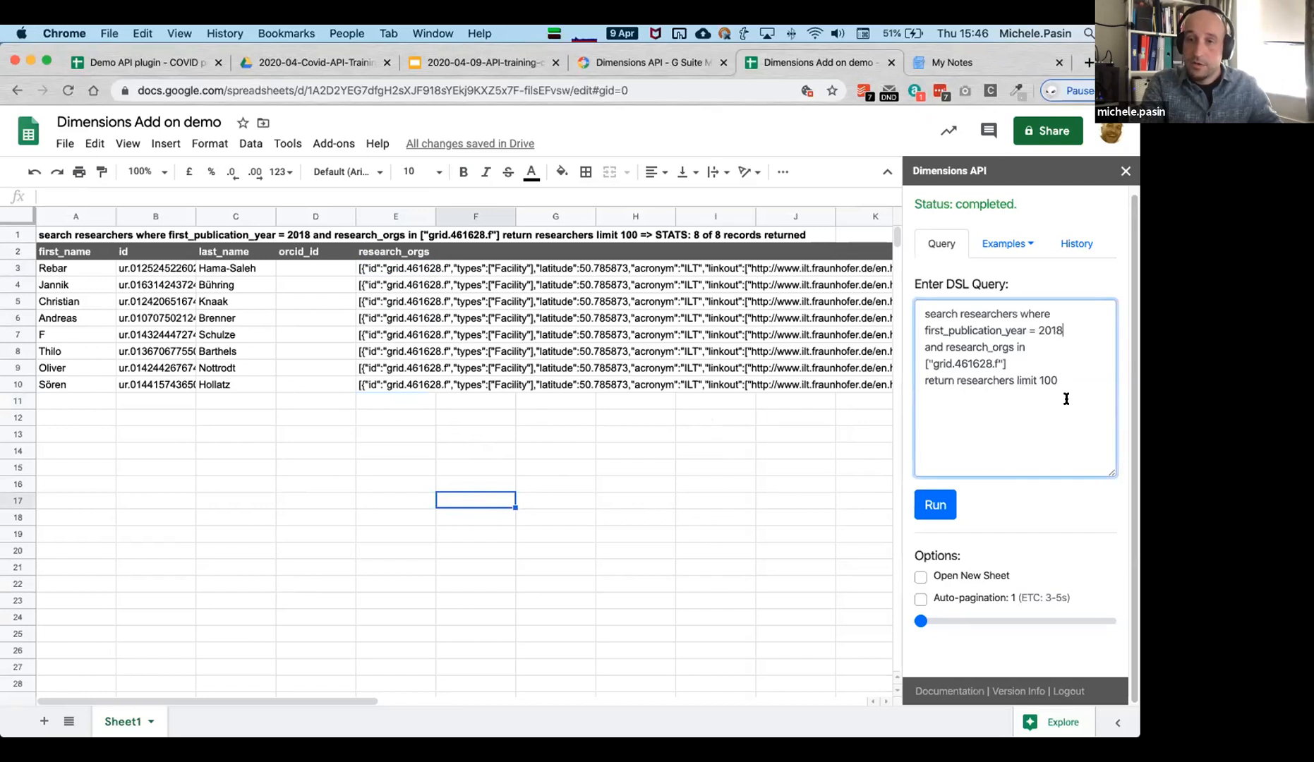
key("BackSpace")
key("BackSpace")
key("BackSpace")
key("BackSpace")
key("BackSpace")
key("BackSpace")
key("BackSpace")
key("BackSpace")
key("BackSpace")
key("BackSpace")
key("BackSpace")
key("BackSpace")
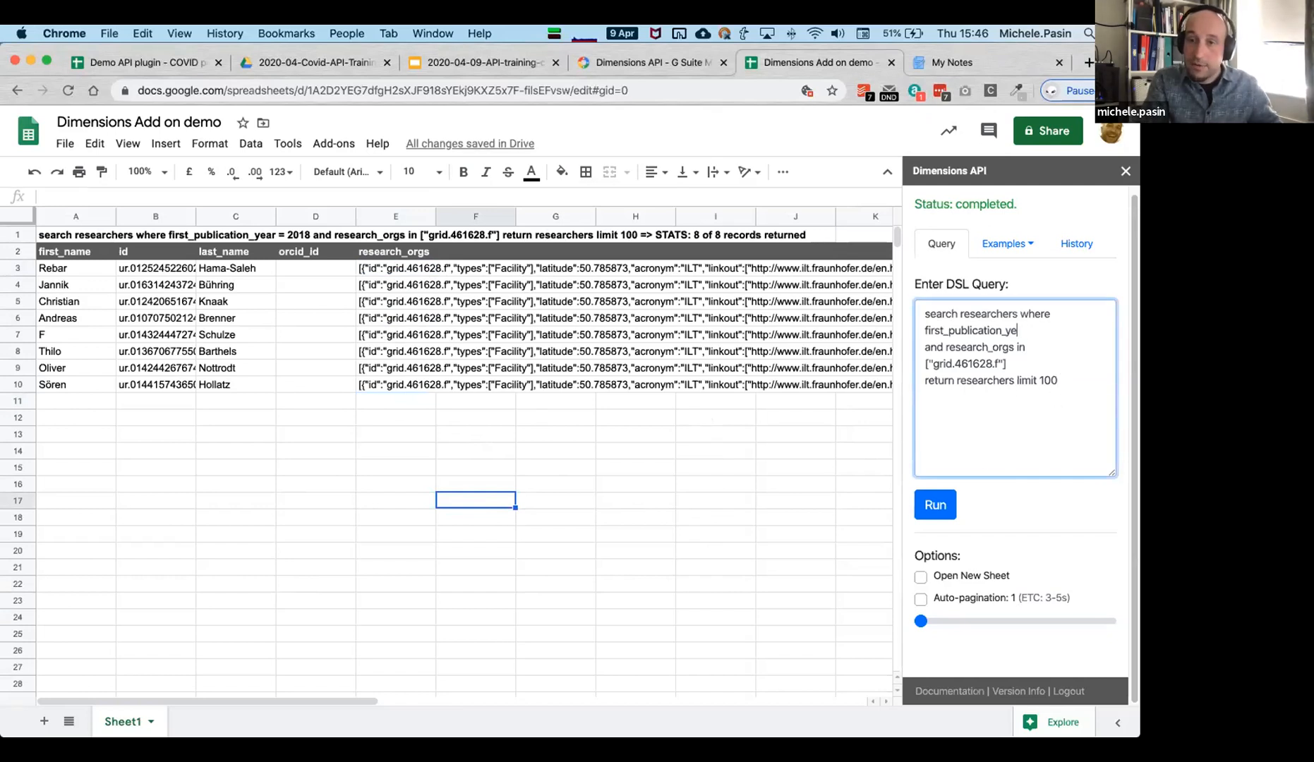
key("BackSpace")
key("BackSpace")
key("BackSpace")
key("BackSpace")
key("BackSpace")
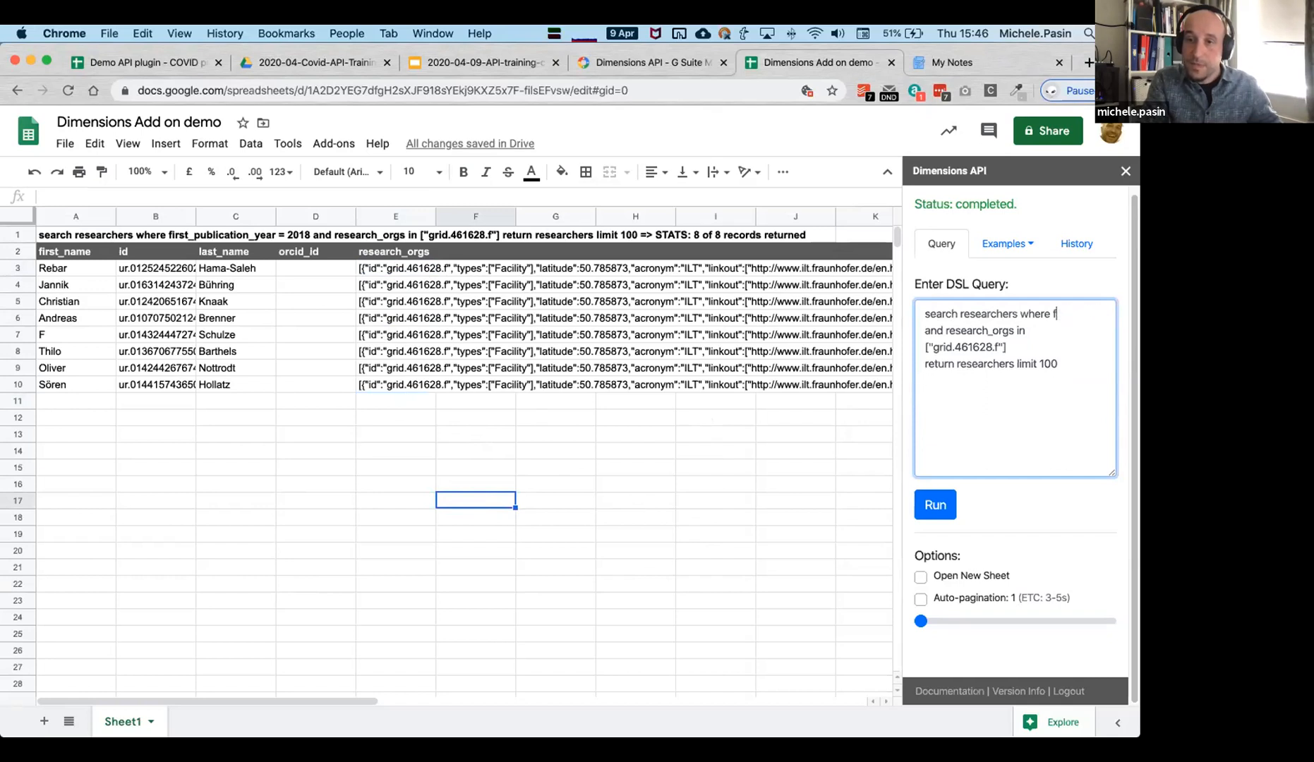
left_click(1015, 341)
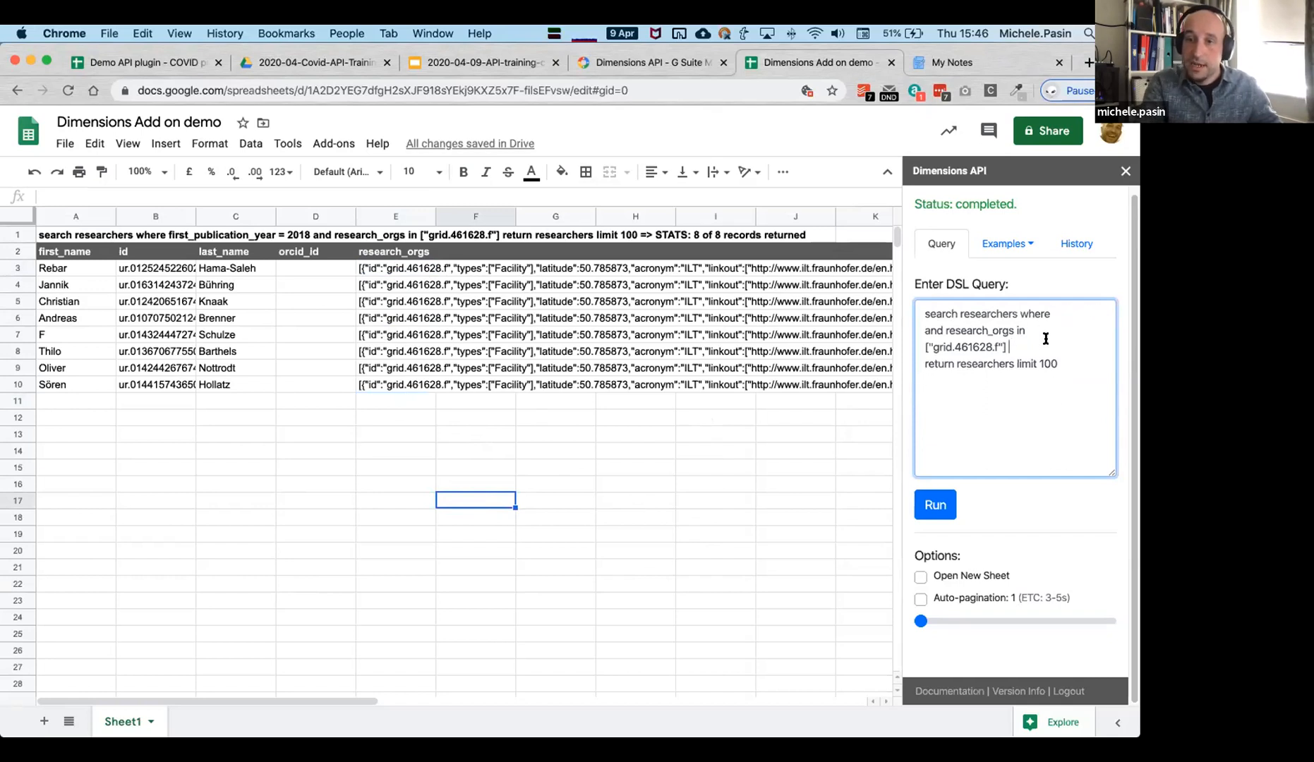
double_click(933, 329)
key("BackSpace")
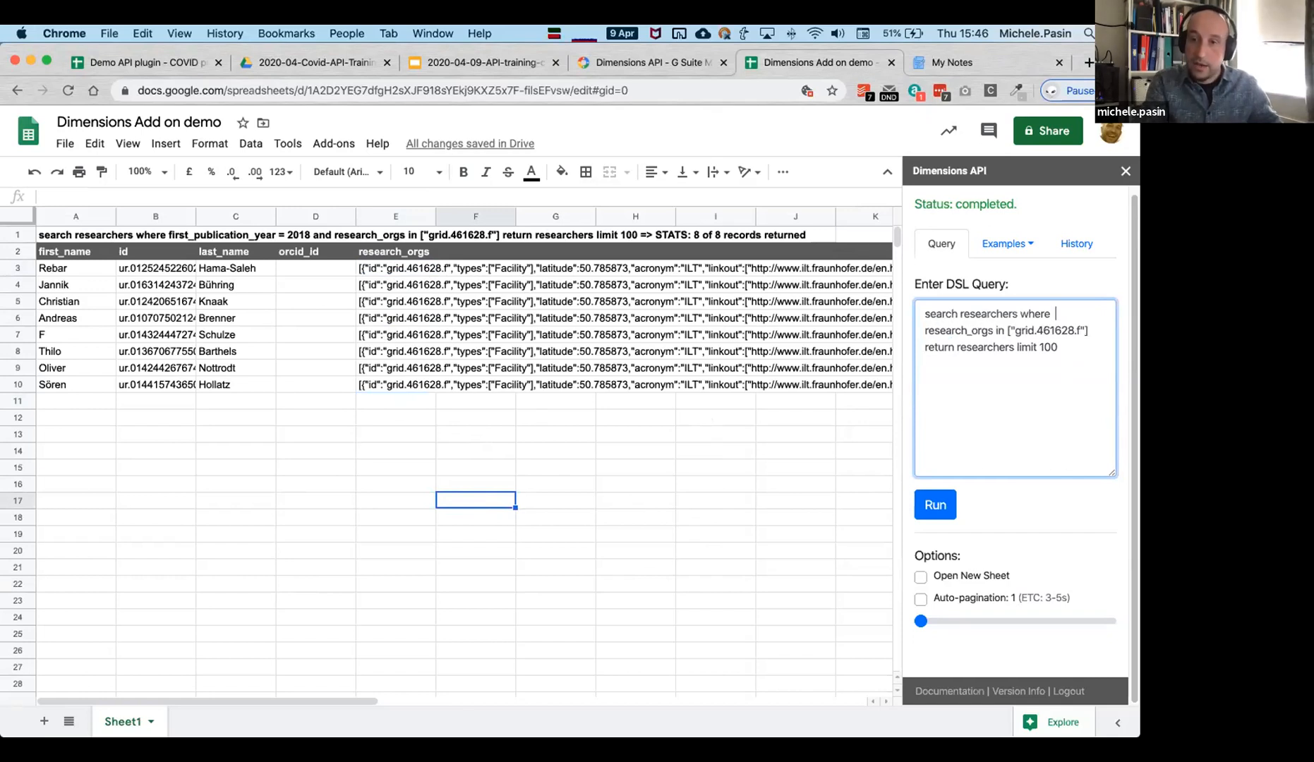
left_click(1083, 349)
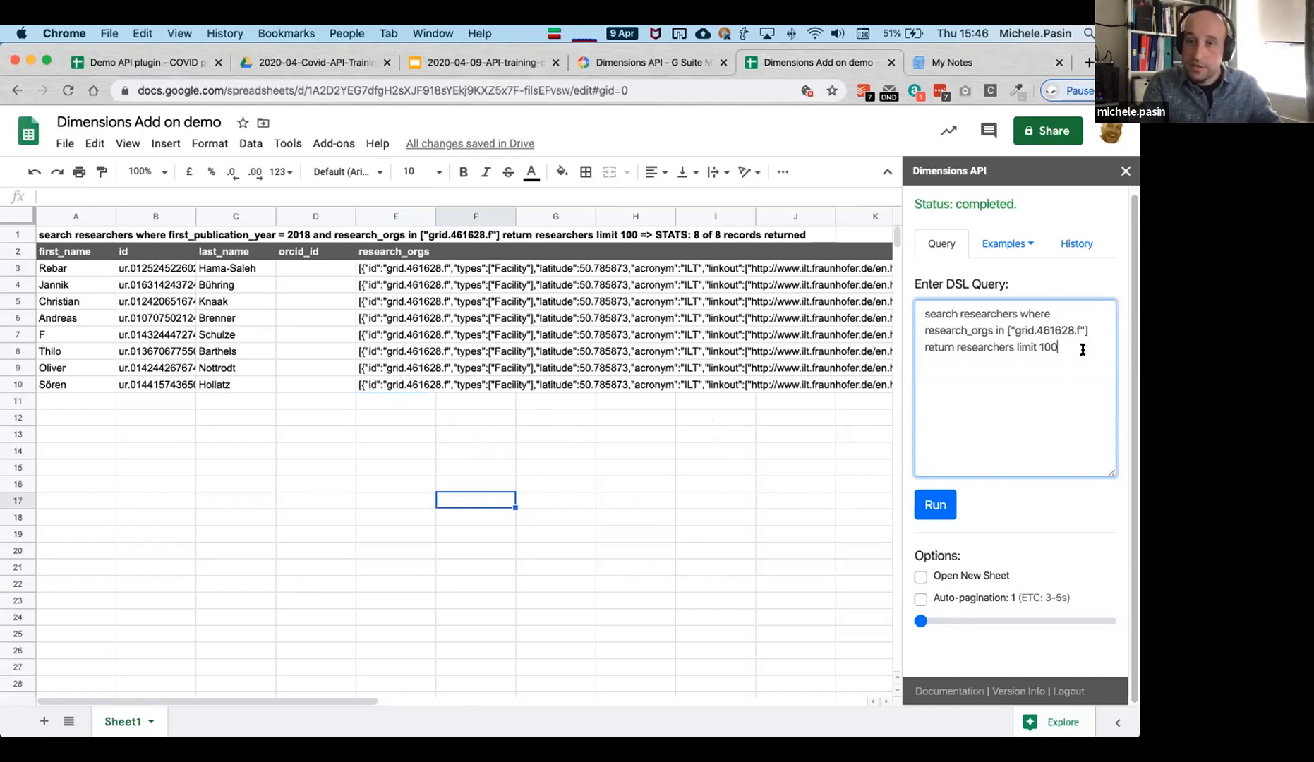
type("0")
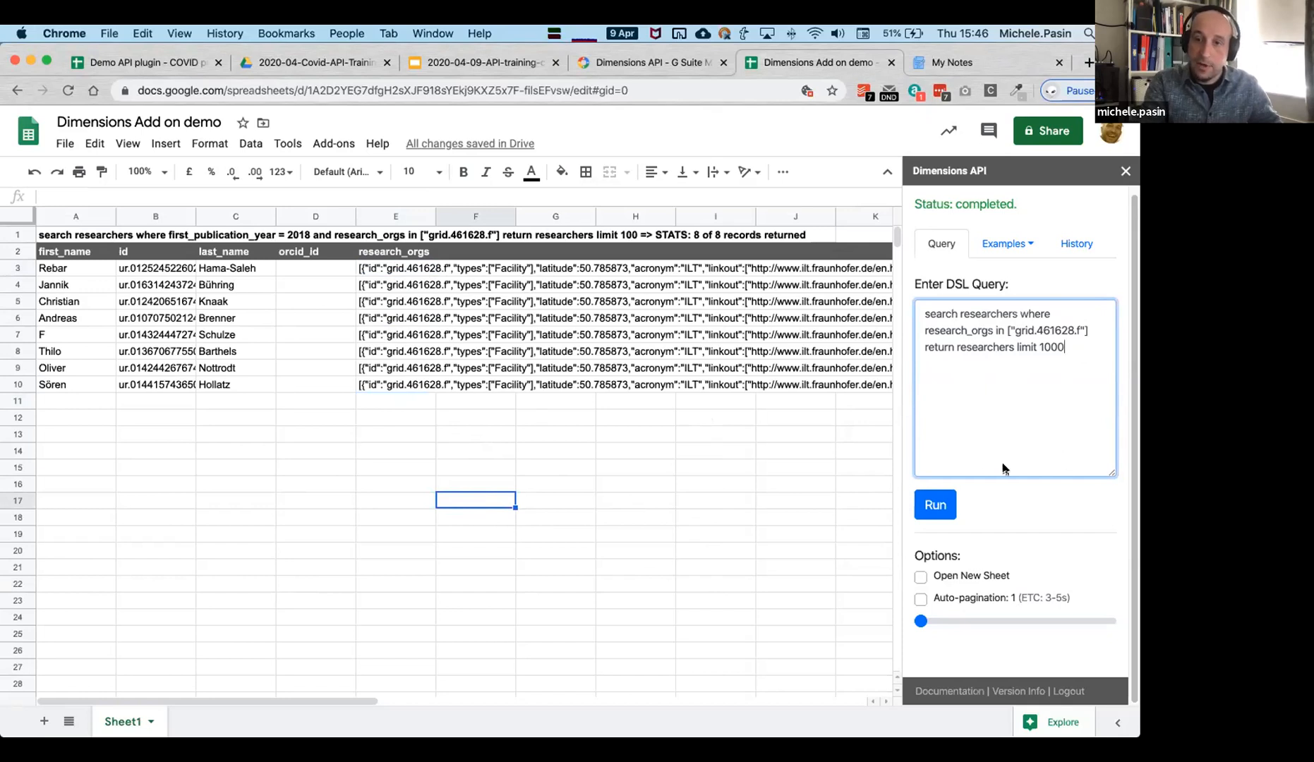
left_click(935, 505)
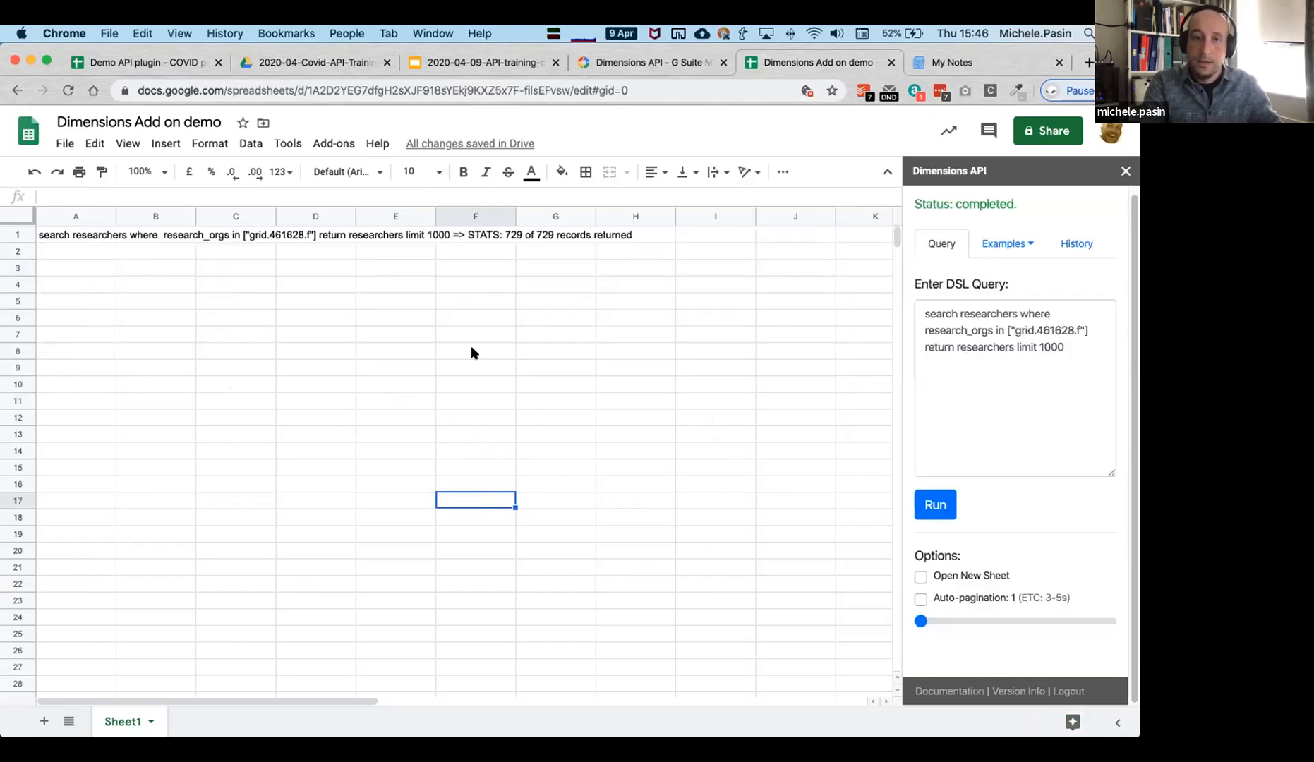
Check the 729-researcher summary in row 1, then select the whole query for replacement.
left_click(554, 235)
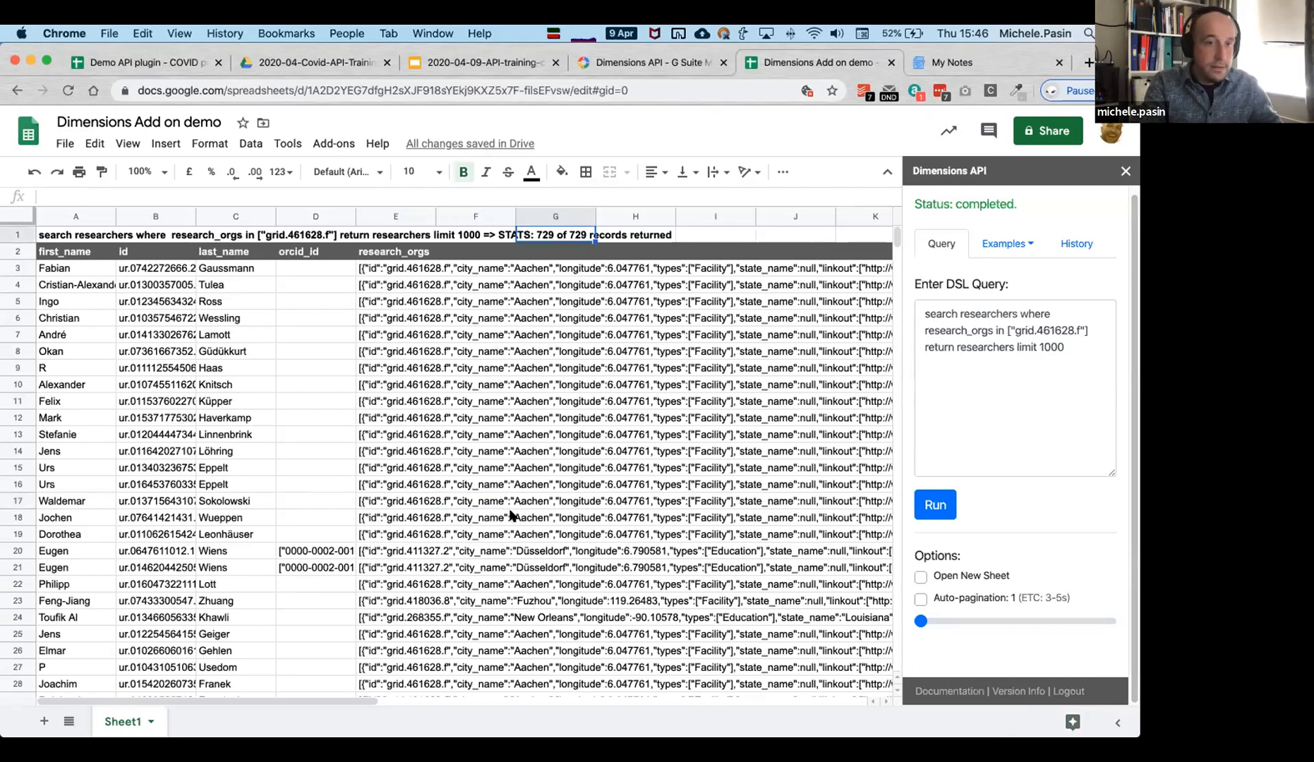
scroll(505, 512, "down", 3)
scroll(639, 544, "up", 3)
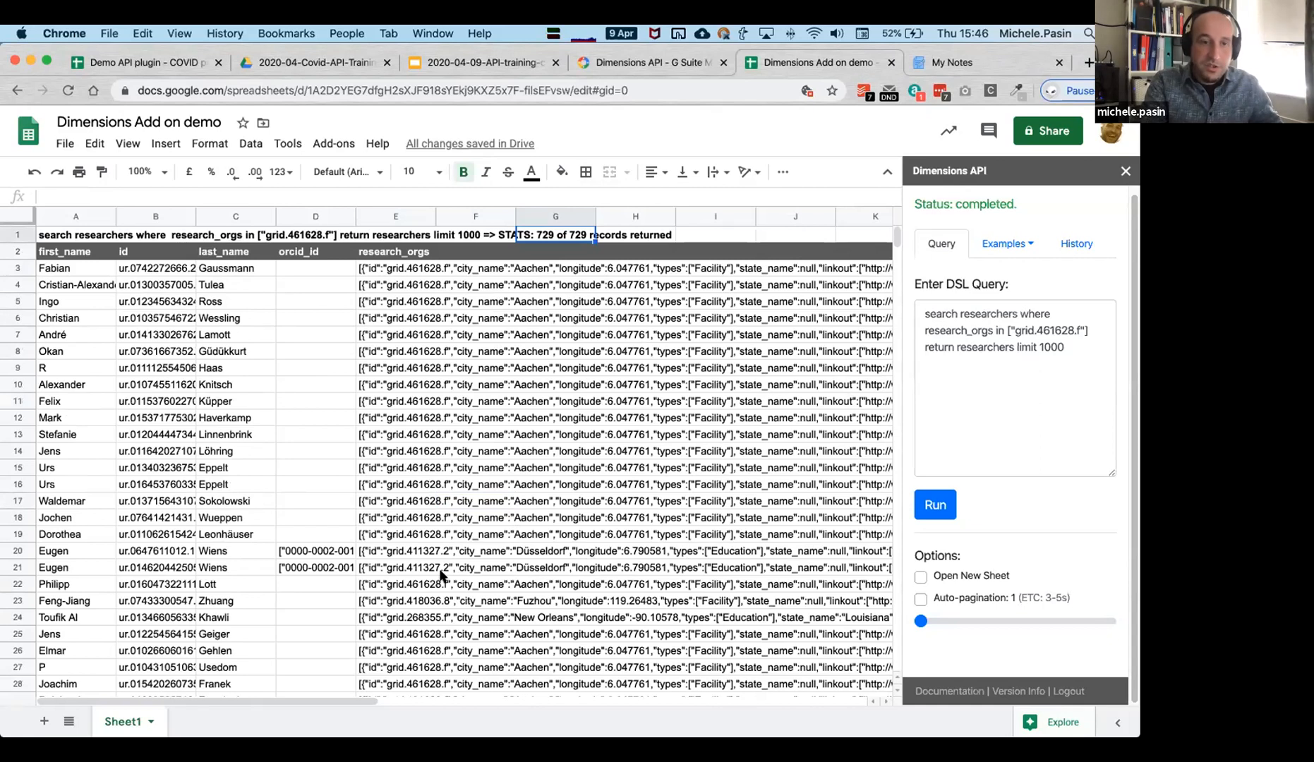
left_click(992, 387)
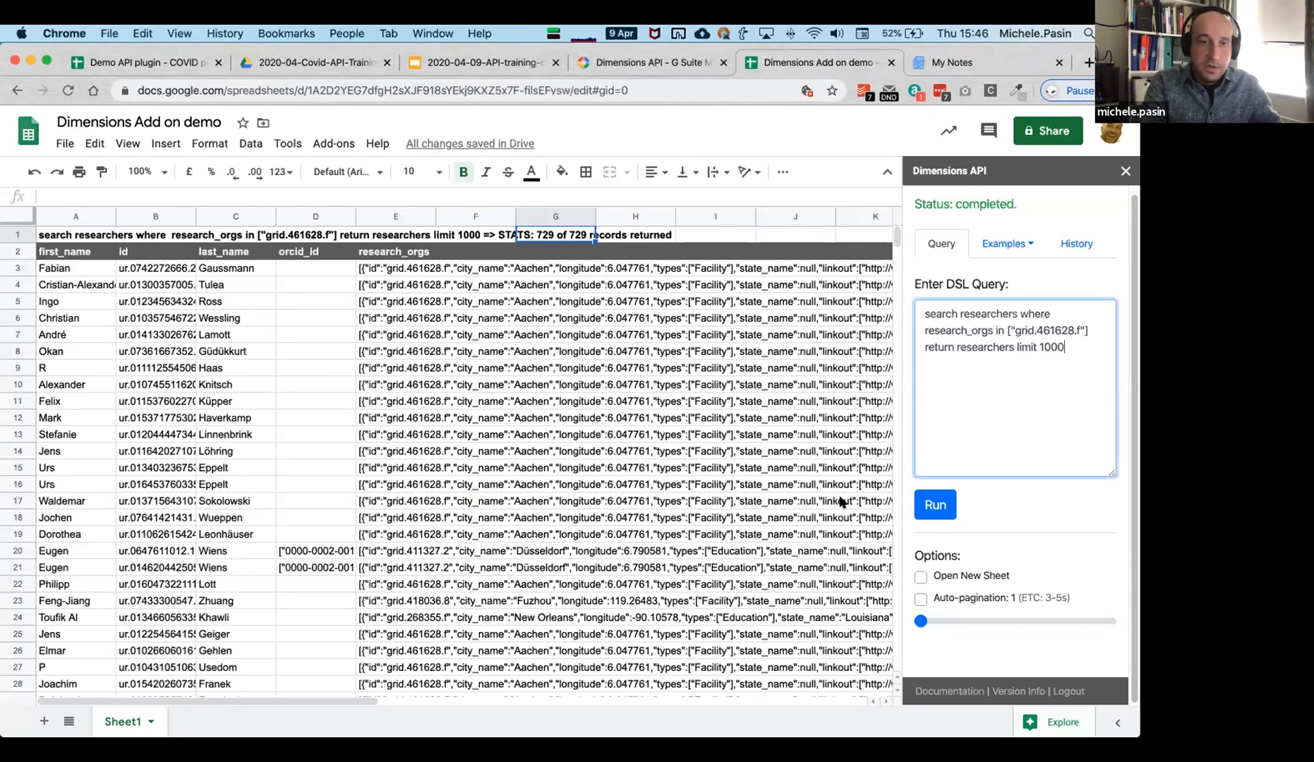
triple_click(954, 328)
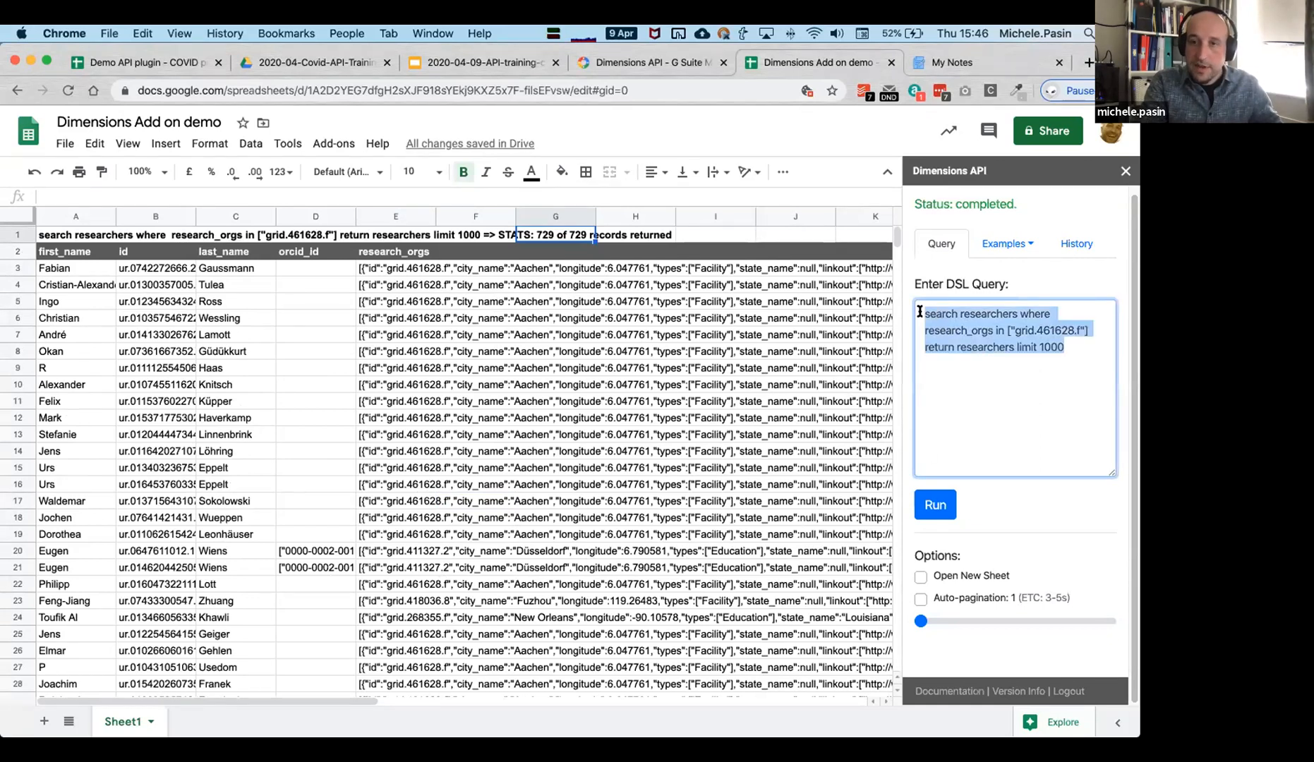
Write the query: search organizations where id = "grid.461628.f" return organizations[all].
type("search organiz")
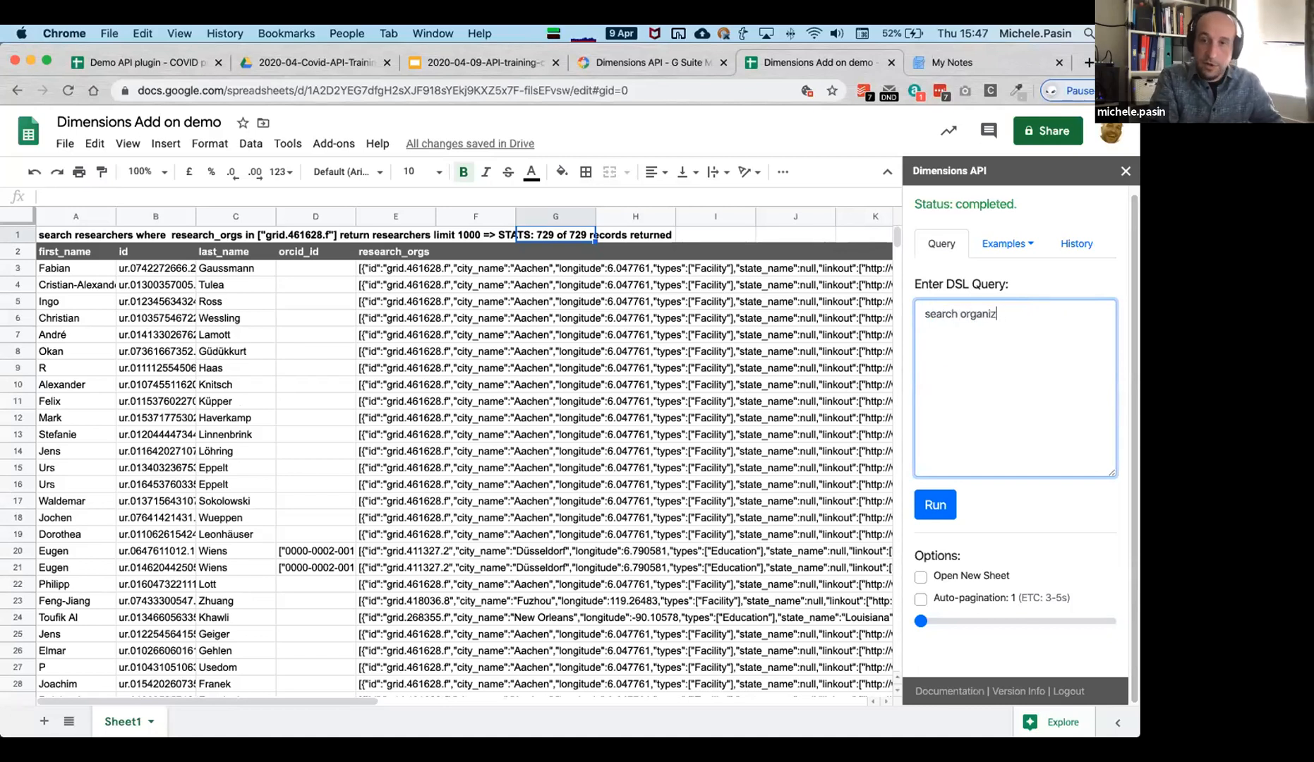
type("ation s")
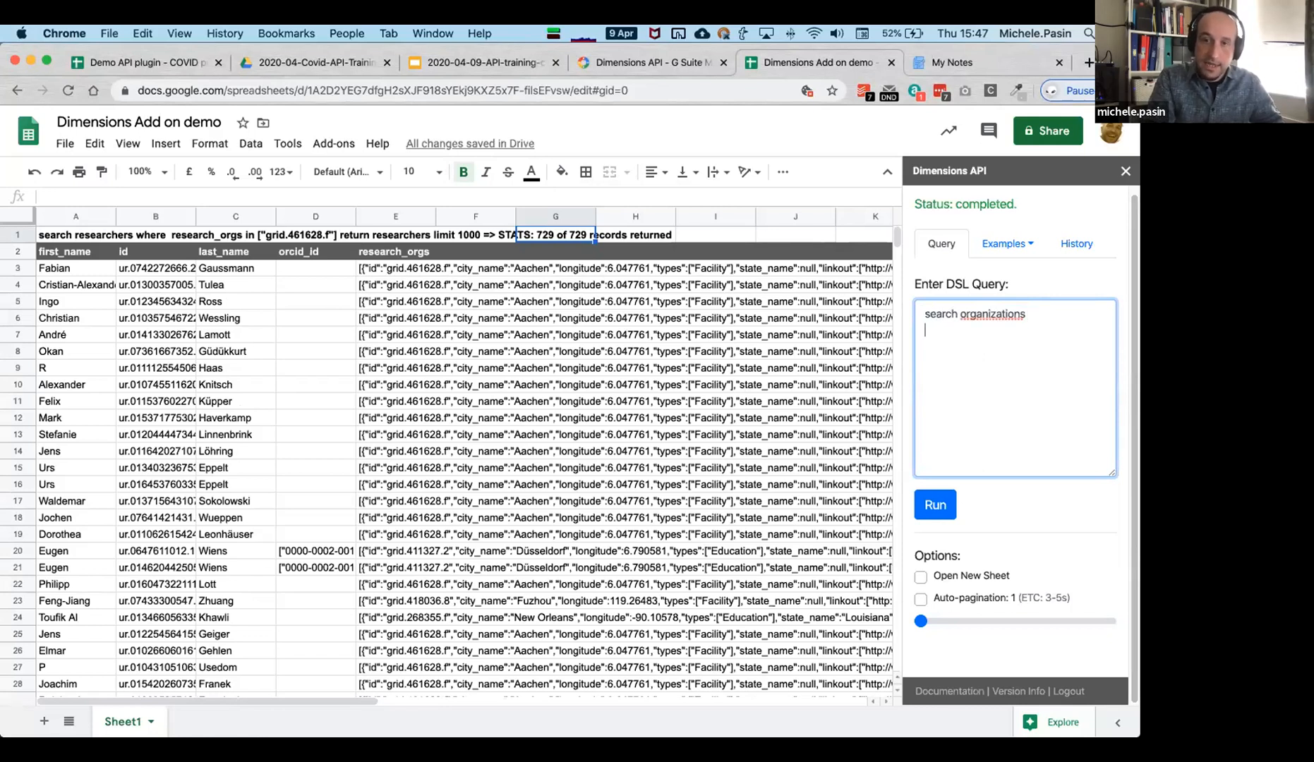
key("Return")
type("where id")
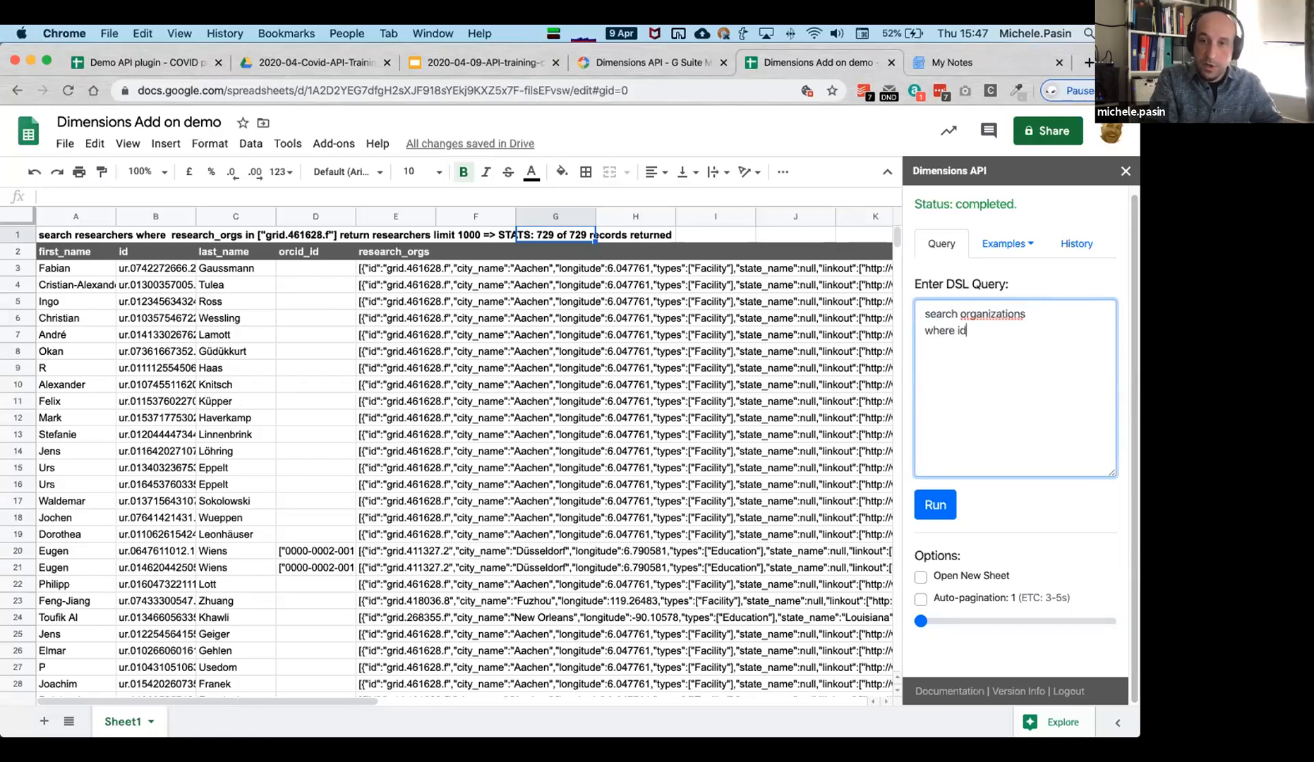
type(" = \"grid.461628.f\"")
key("Left")
type("grid.461628.f")
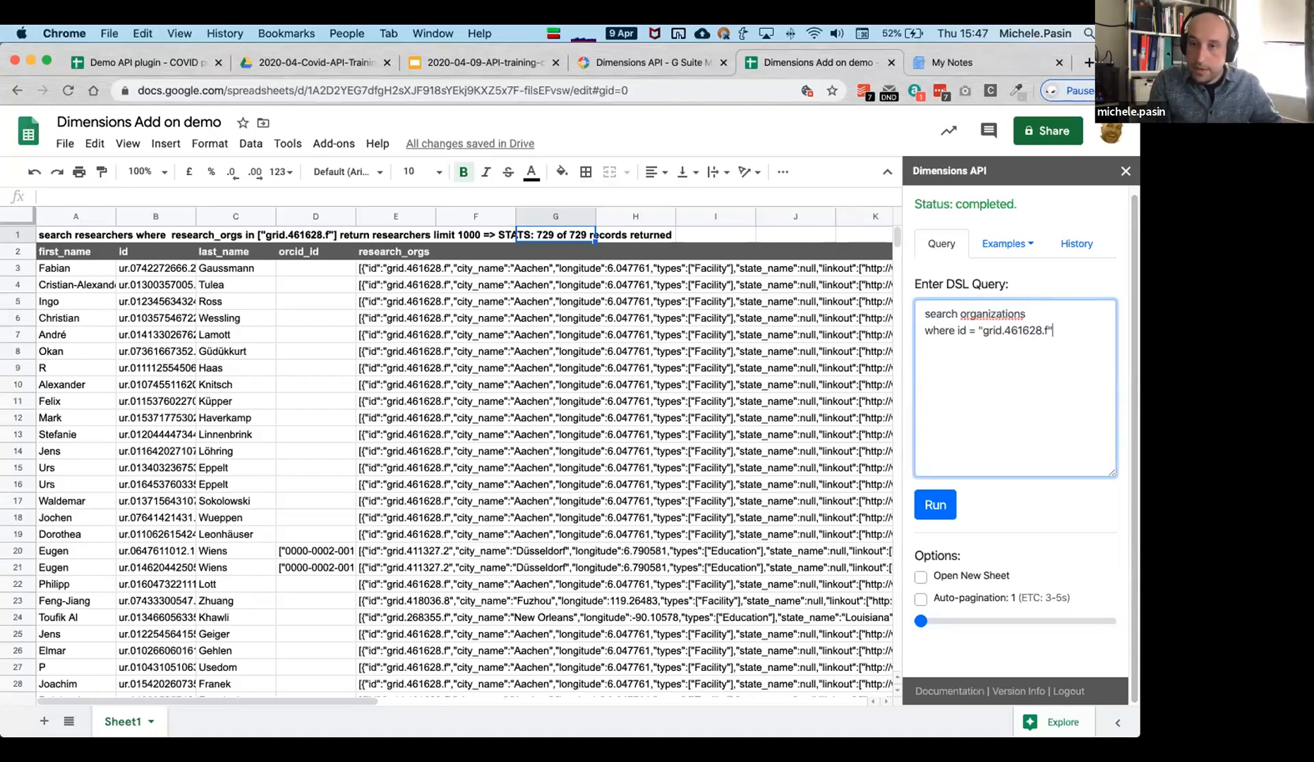
key("Return")
type("return")
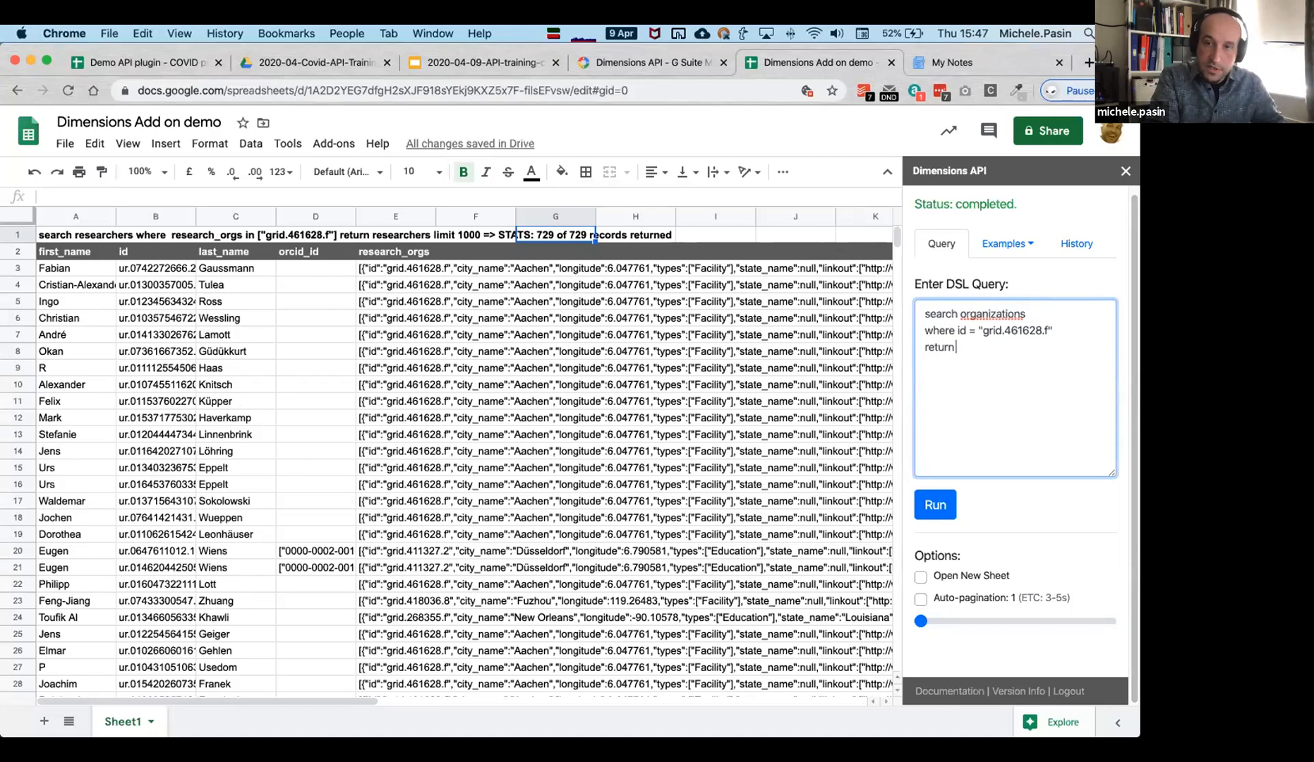
type(" organizations[]al")
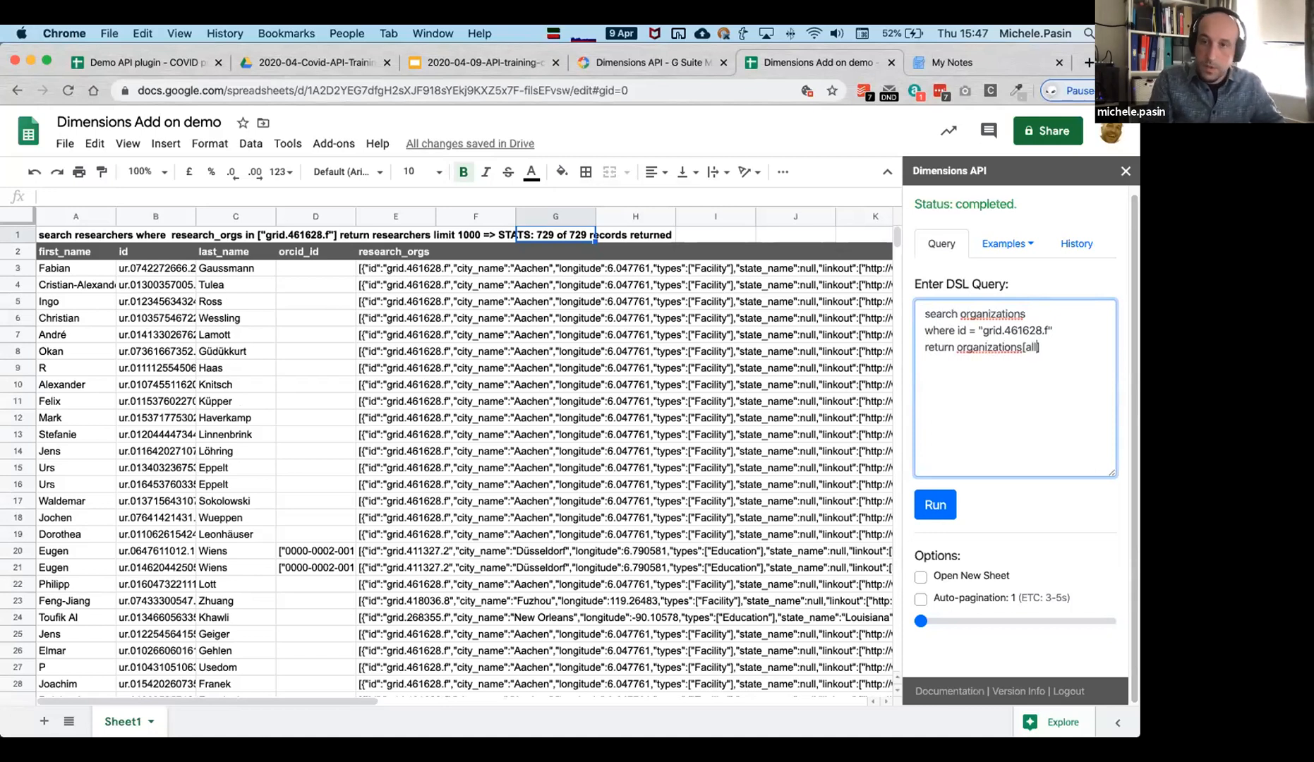
Run the lookup and browse the ILT Aachen record's columns, including the city value.
left_click(935, 508)
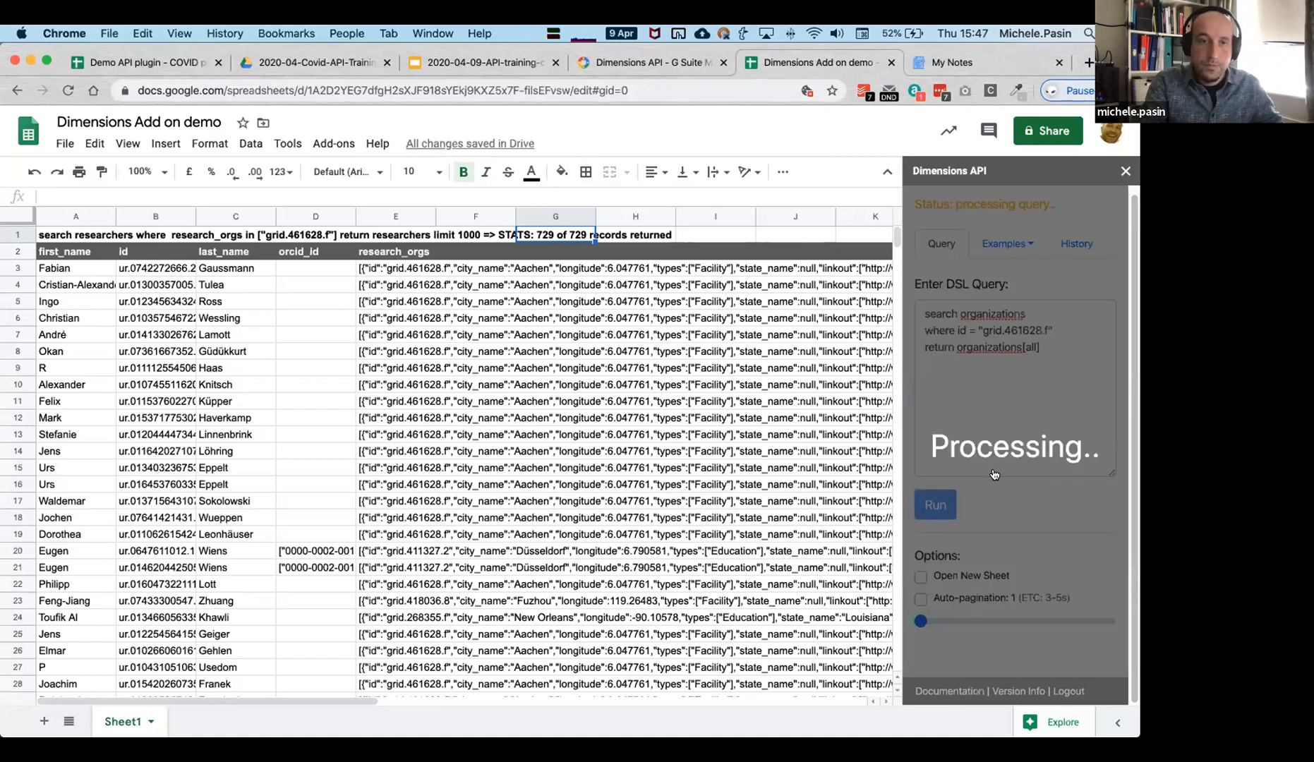
left_click(471, 368)
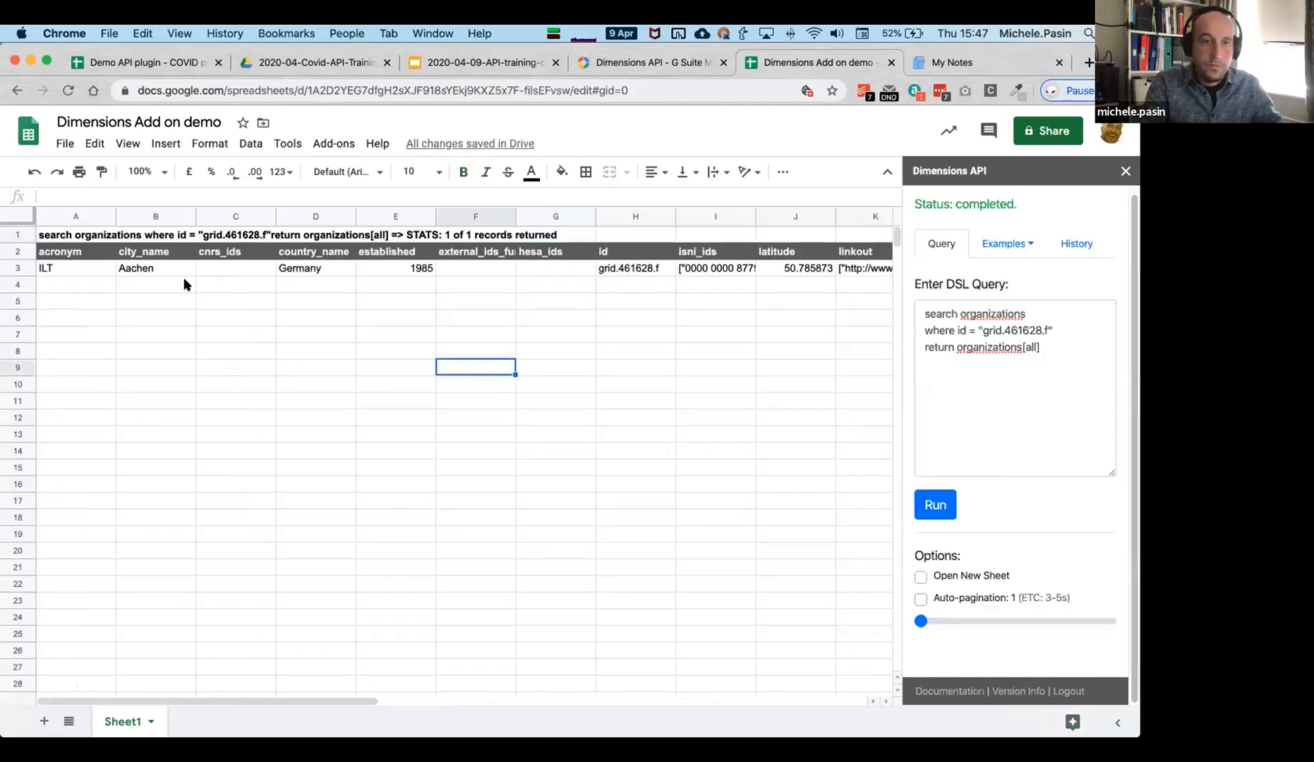
left_click(129, 271)
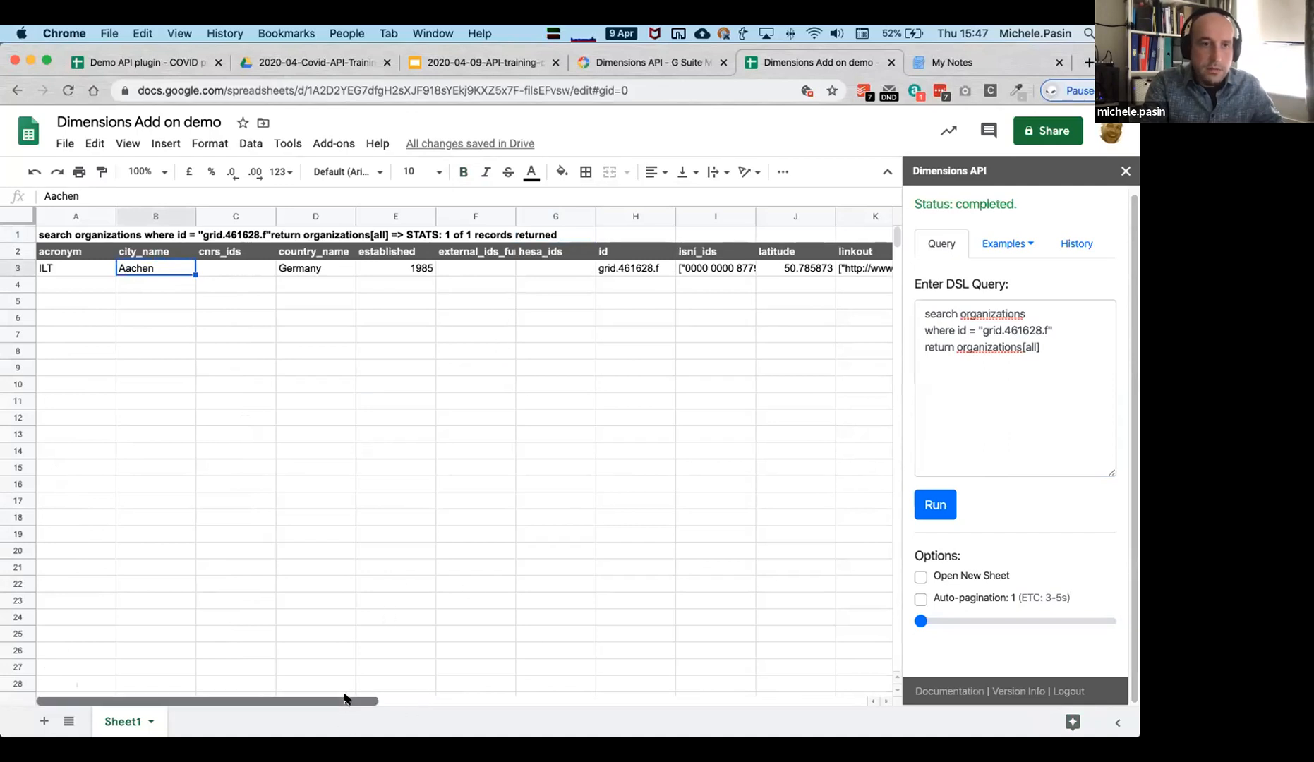
left_click_drag(344, 699, 529, 714)
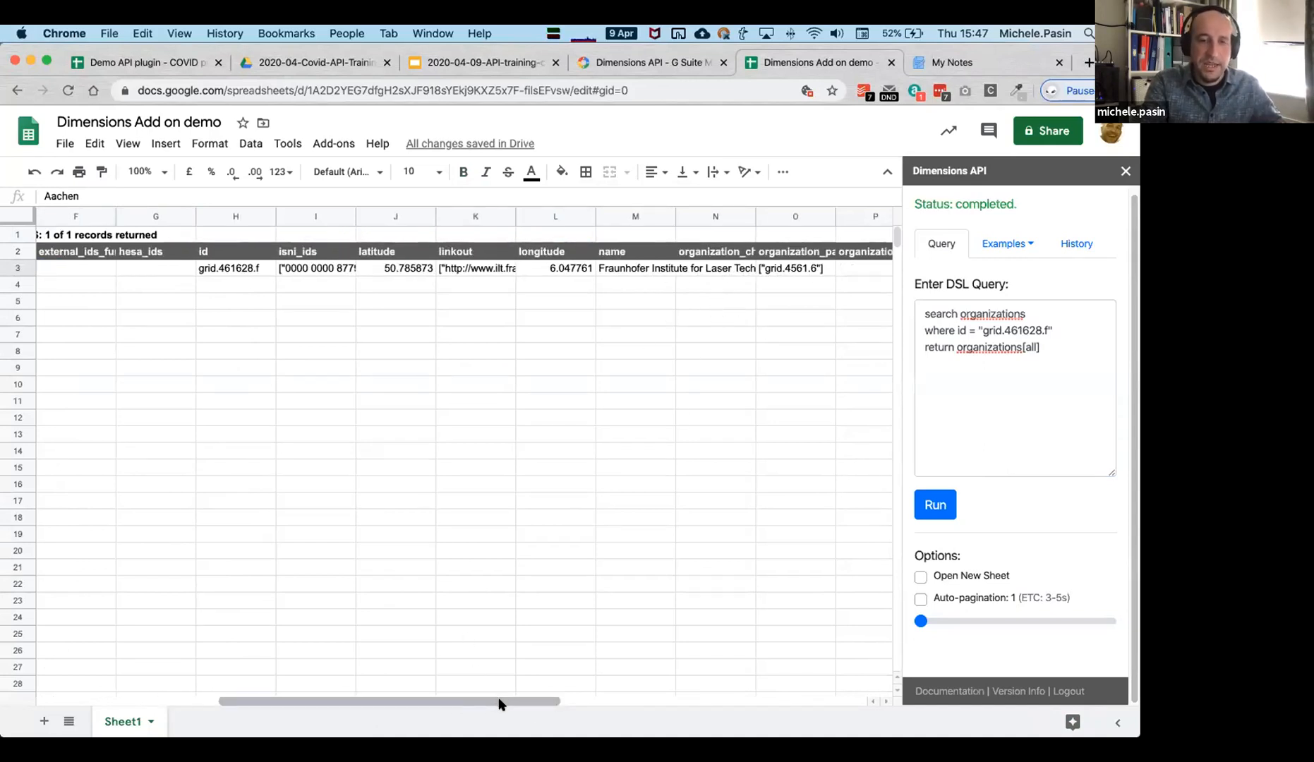
left_click_drag(499, 700, 292, 691)
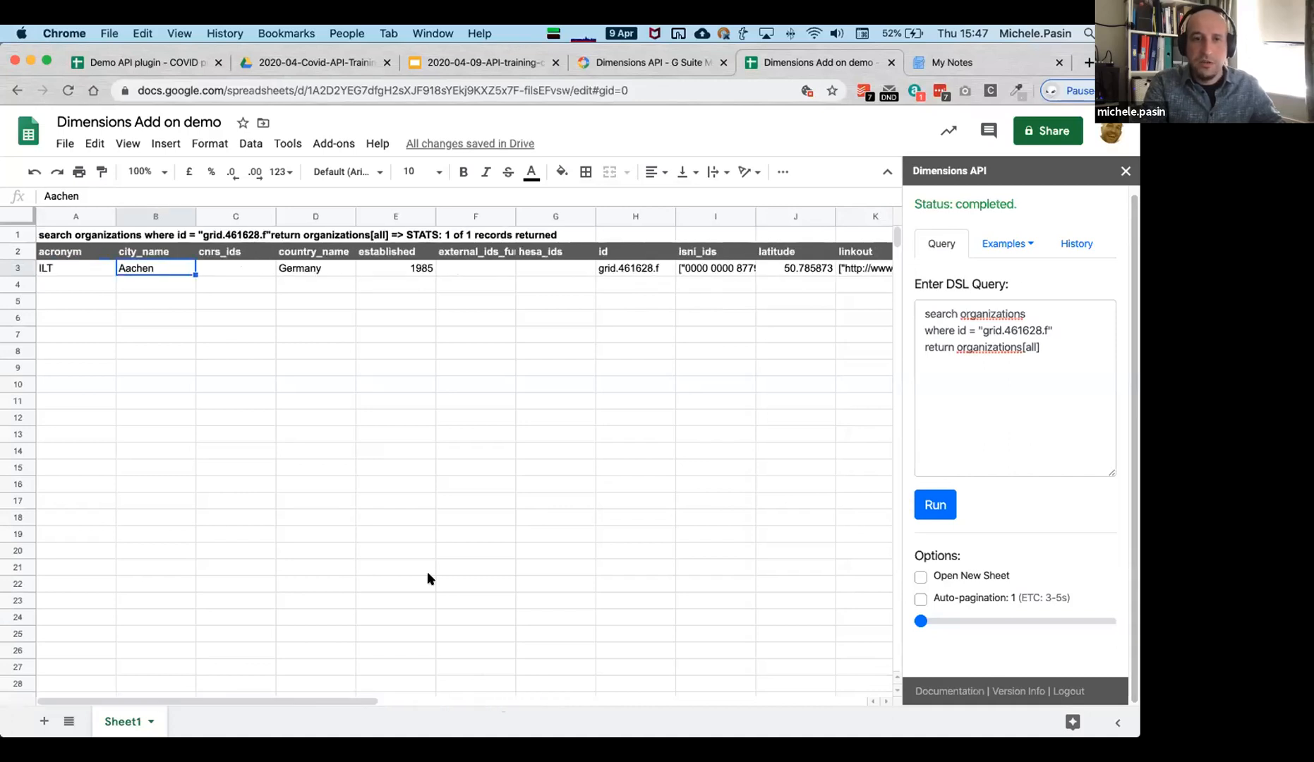
Load the graphene citation example from the Publications query examples.
left_click(1017, 391)
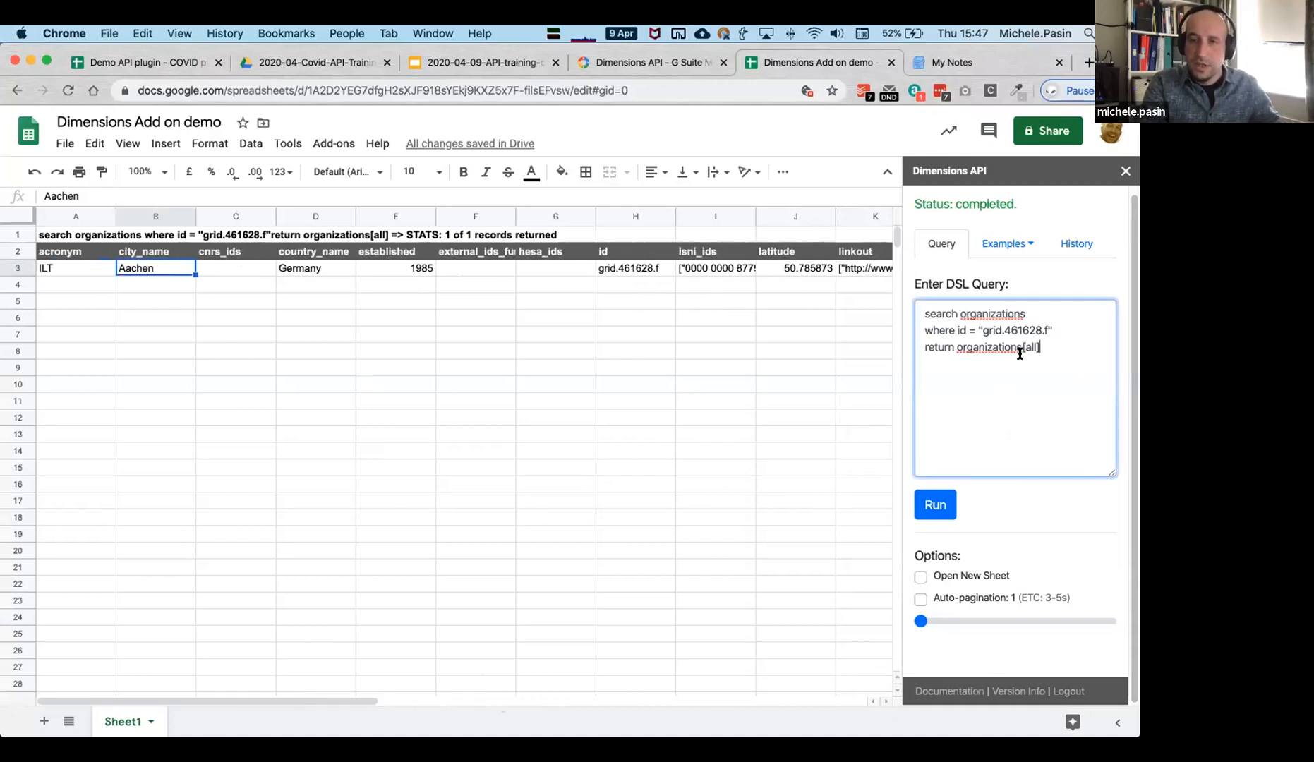
left_click(1009, 245)
left_click(977, 280)
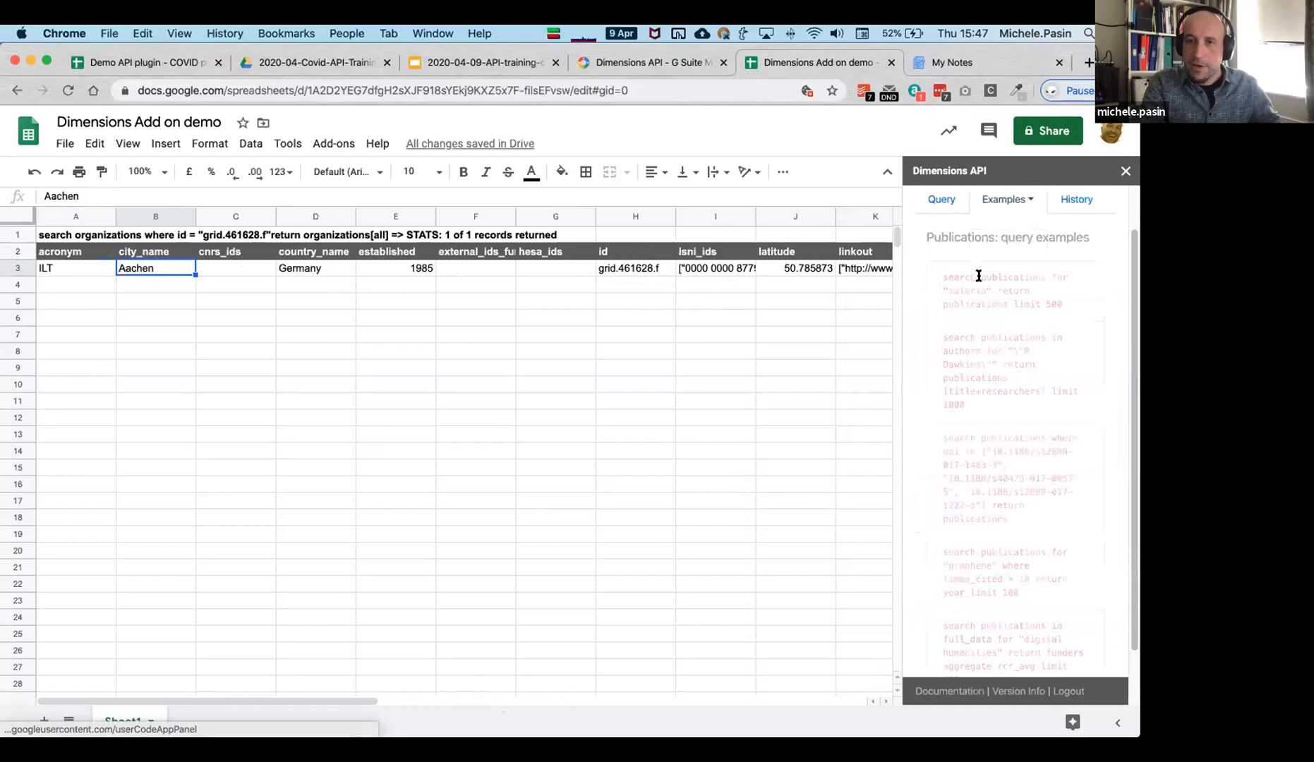
scroll(981, 498, "down", 2)
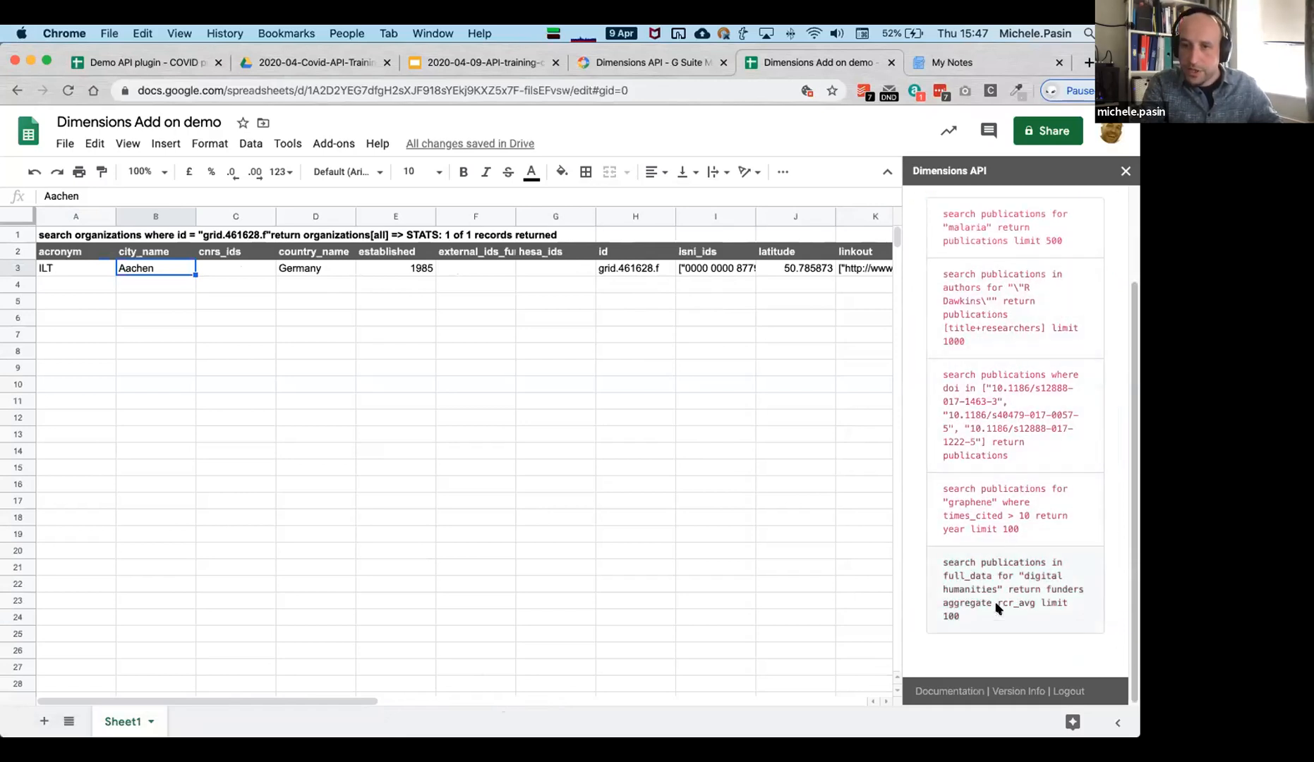
left_click(988, 513)
left_click(1019, 367)
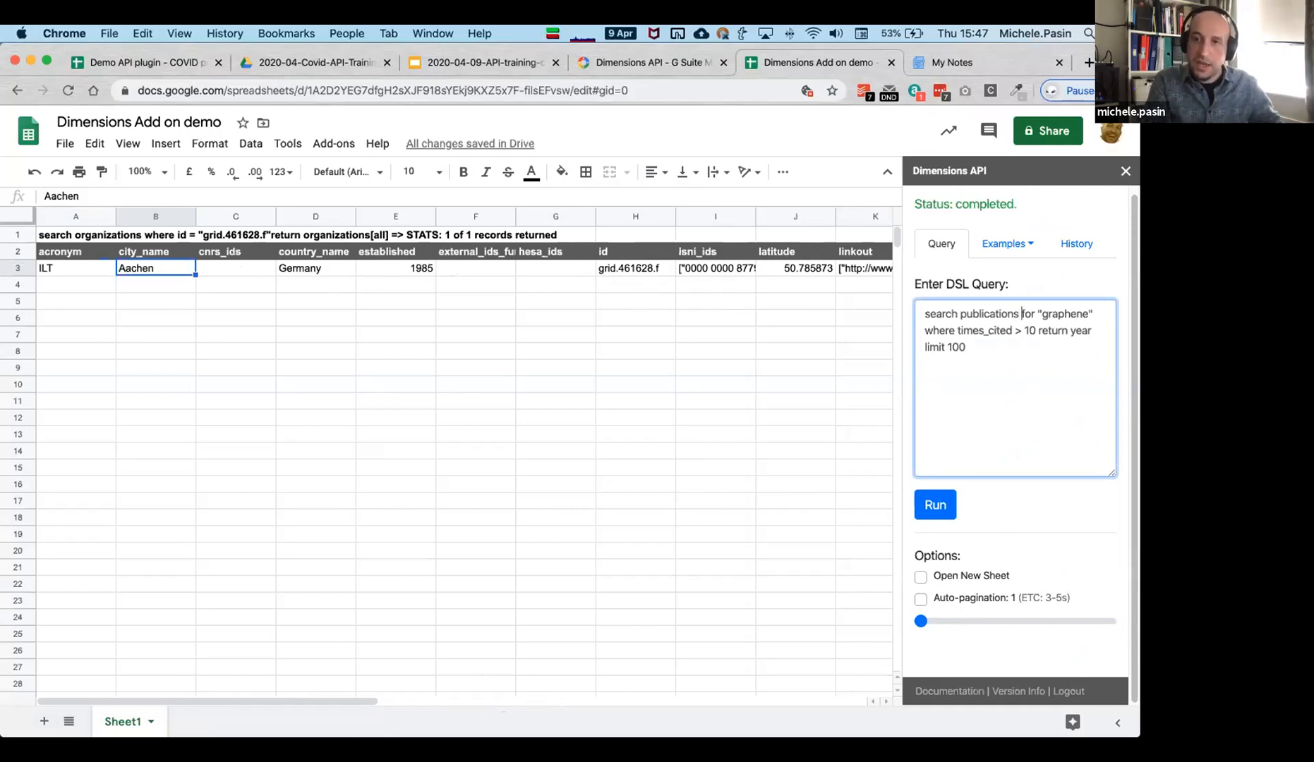
Put the for, where and return clauses on separate lines and raise the citation threshold to 100.
key("Return")
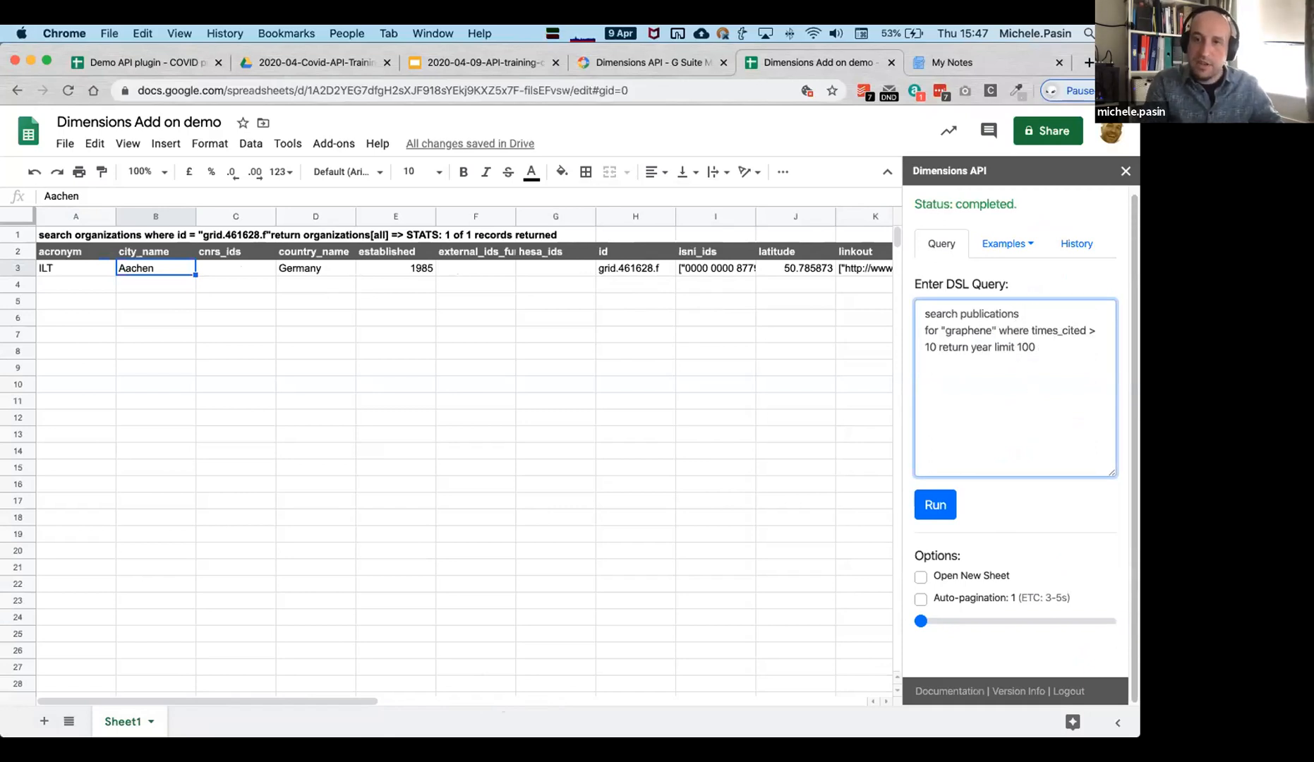
left_click(999, 331)
key("Return")
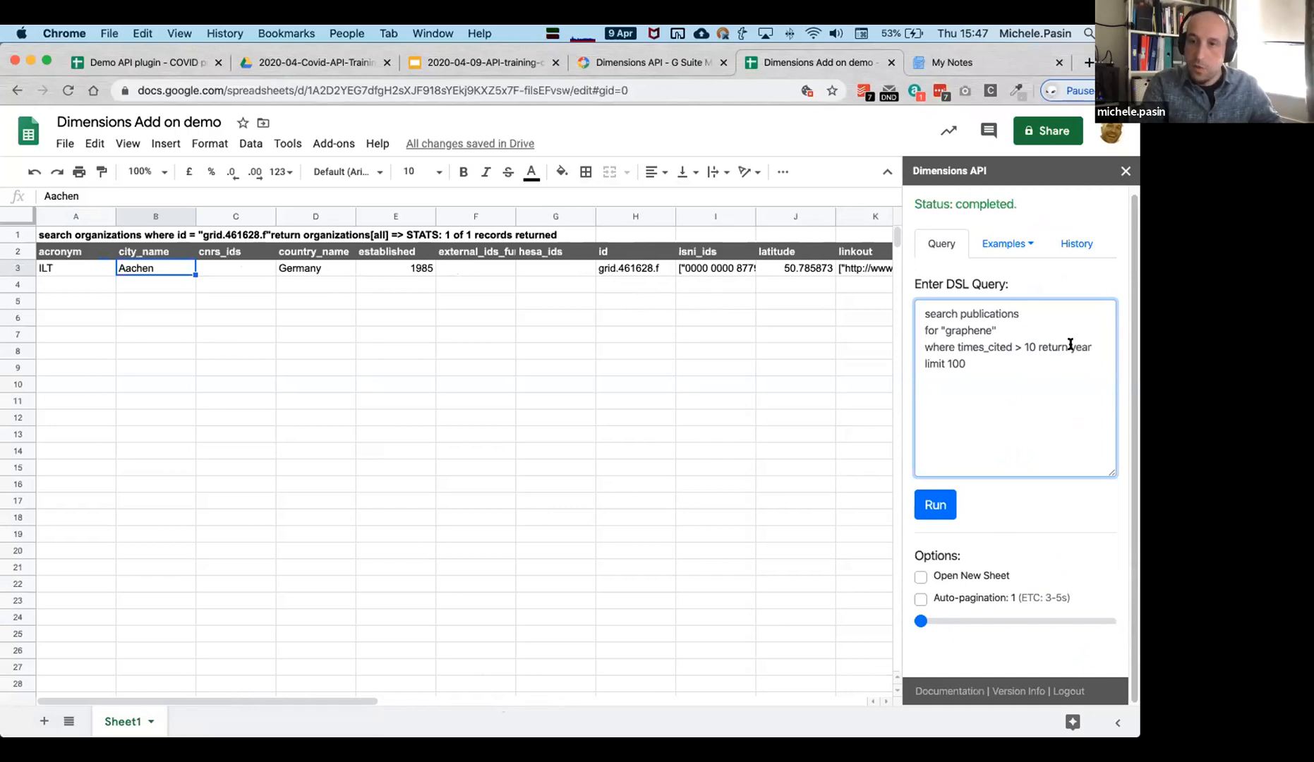
left_click(1034, 346)
type("0")
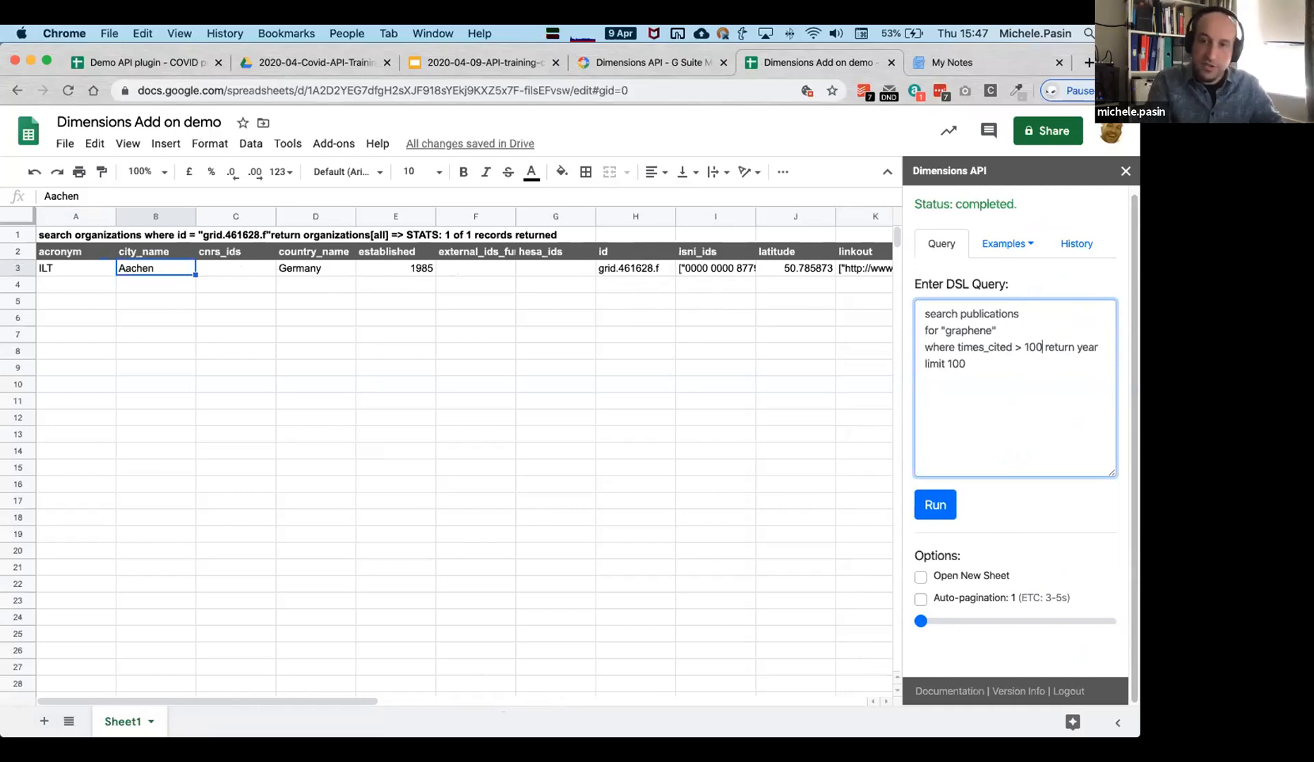
key("Return")
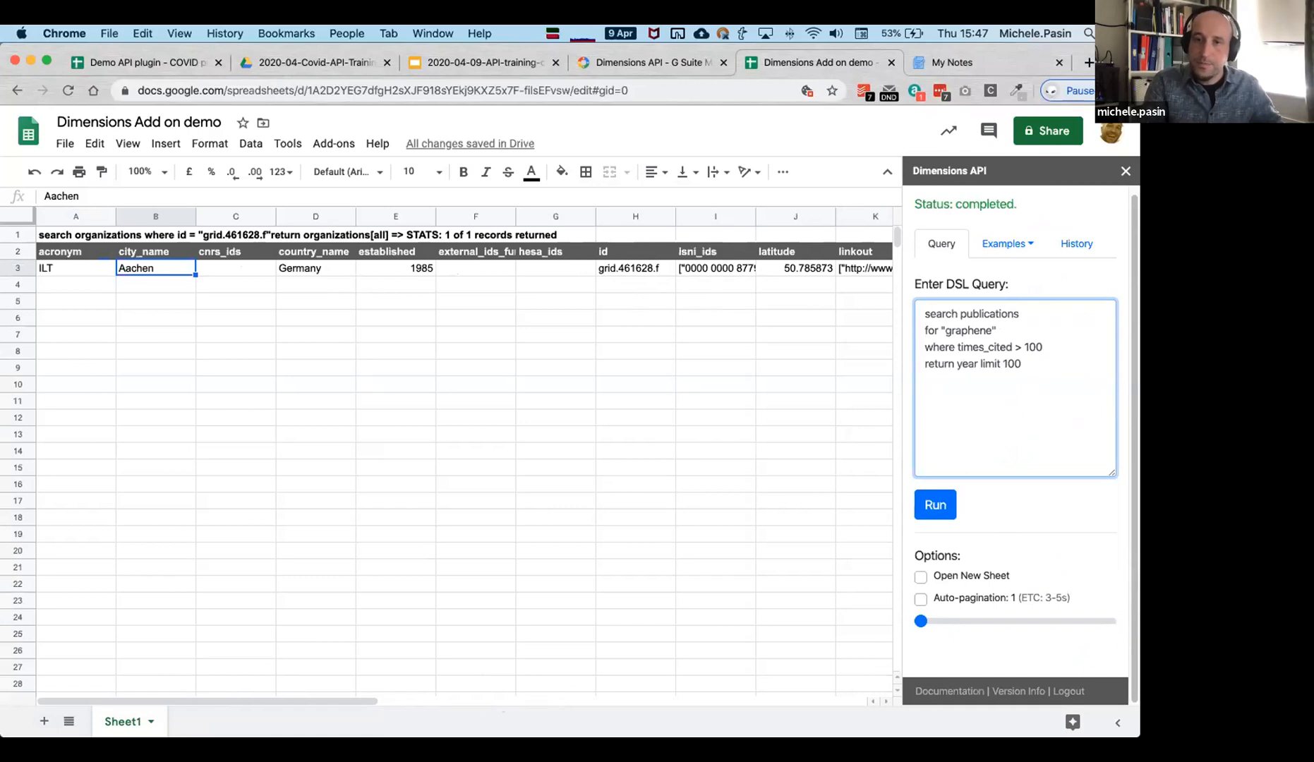
Change the return clause to publications[all] and clear the 1 from limit 100.
double_click(965, 362)
type("publications")
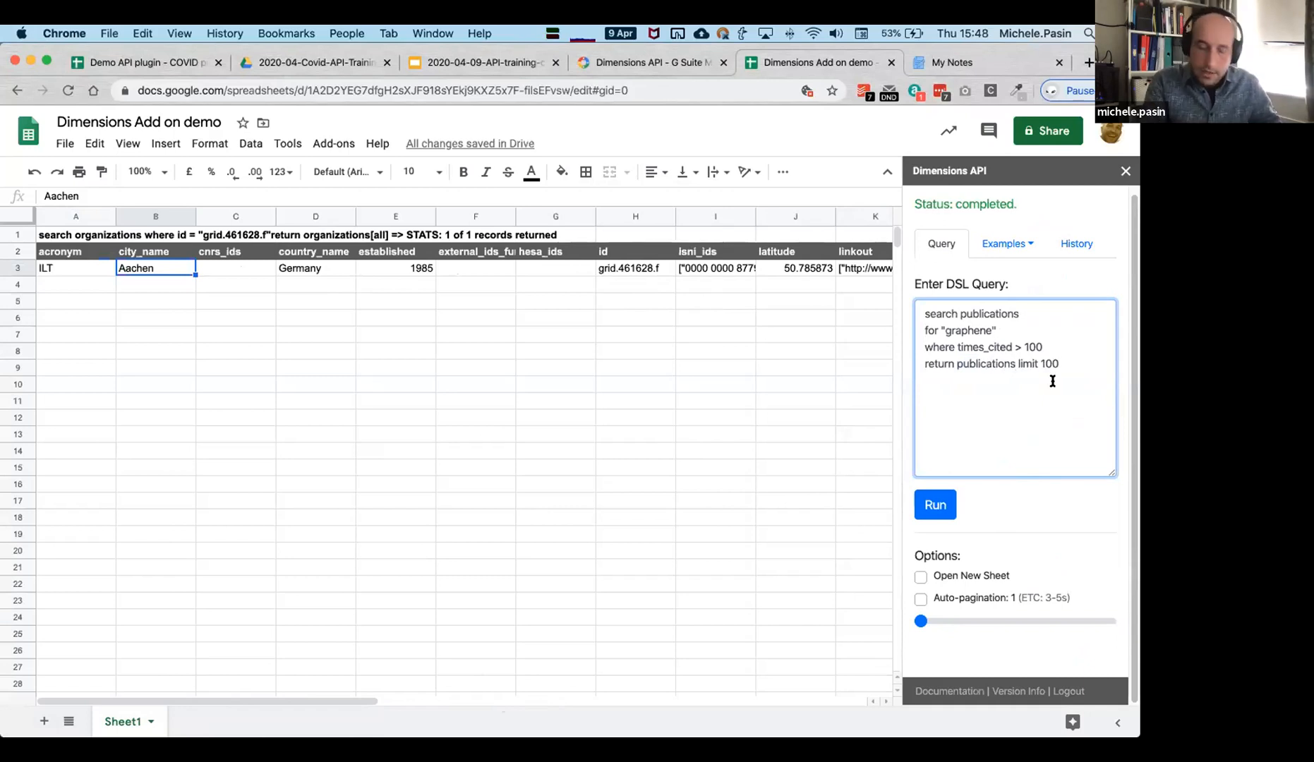
type("[]")
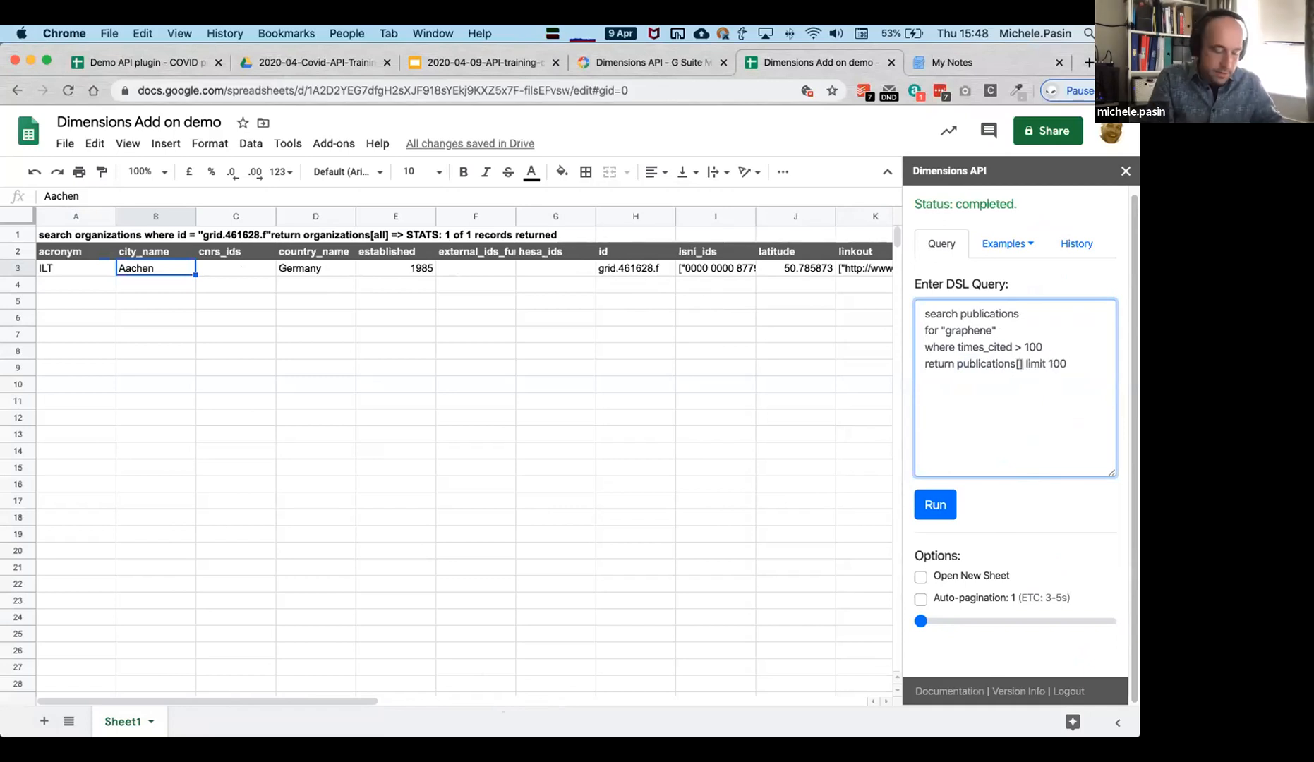
type("all")
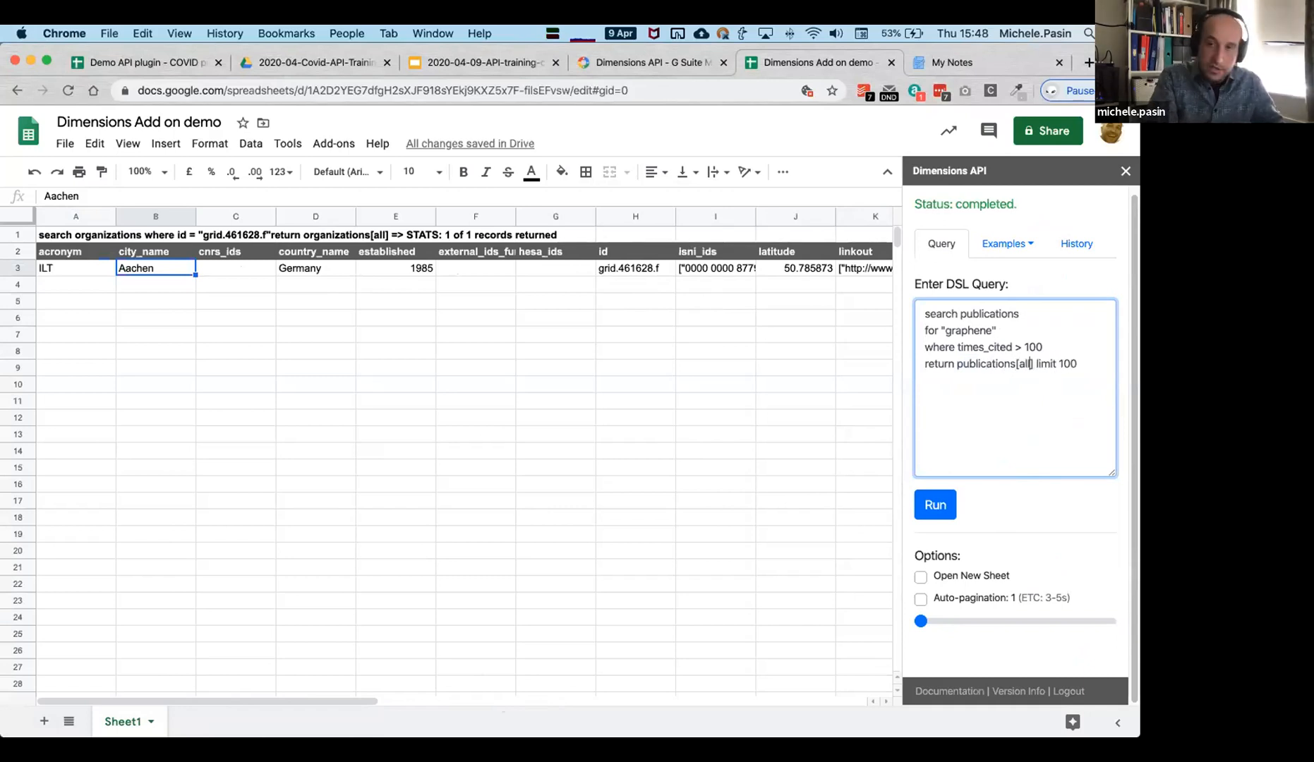
left_click(1060, 360)
key("Delete")
Set the limit to 500, run the query and inspect the FOR values in the results.
type("5")
left_click(937, 511)
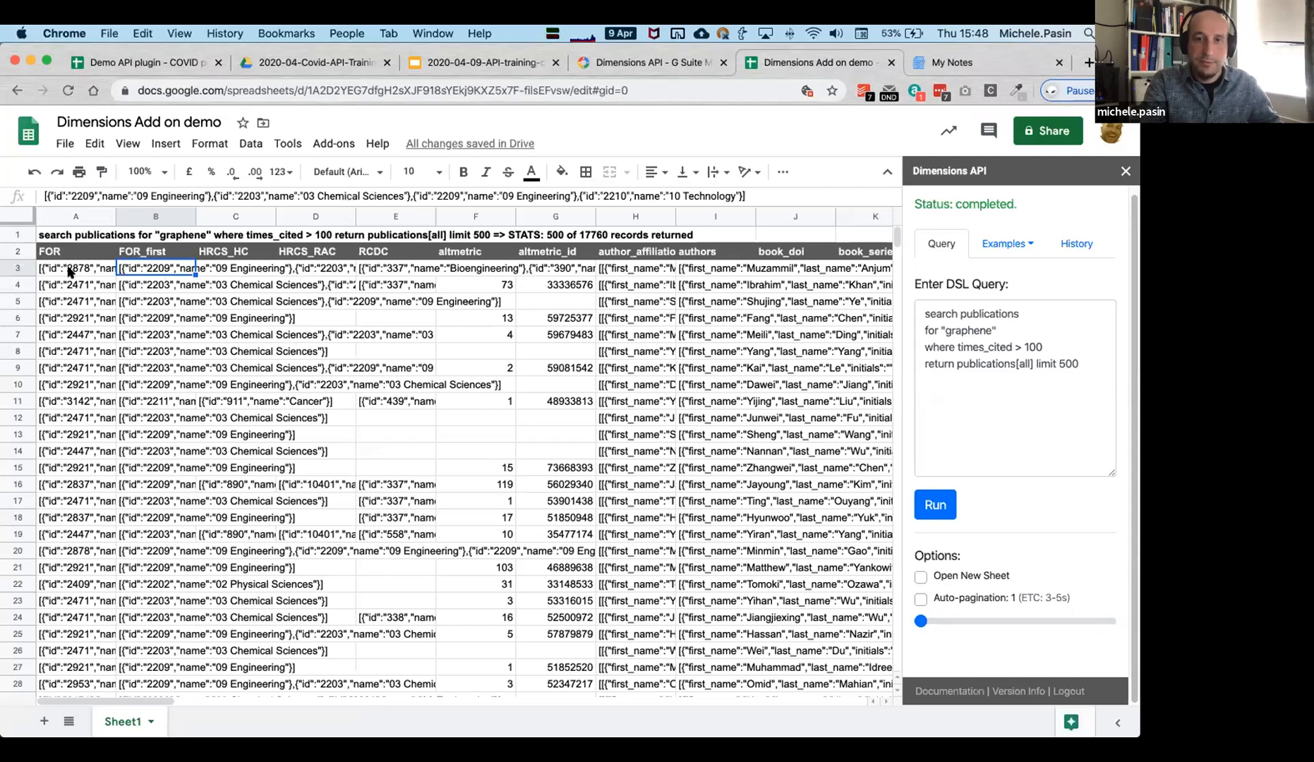
left_click(169, 502)
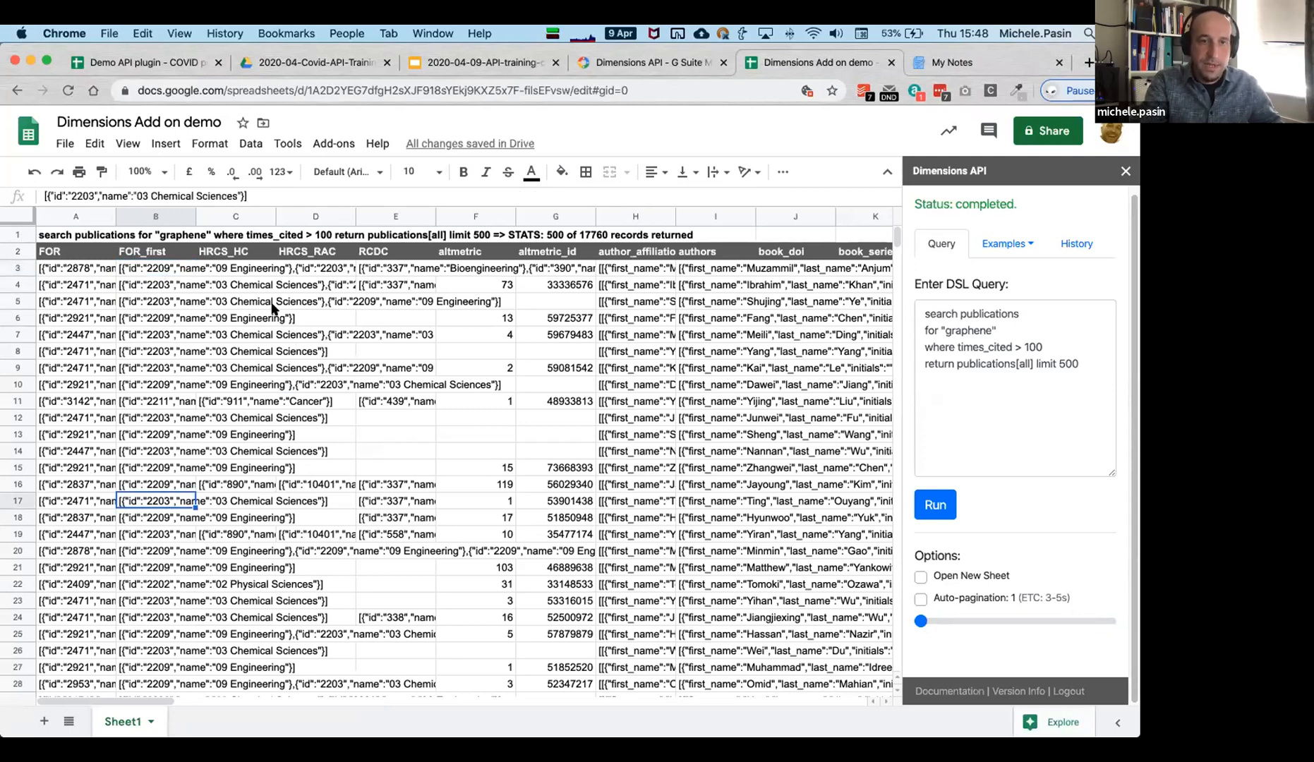
left_click_drag(123, 698, 423, 704)
scroll(195, 676, "left", 15)
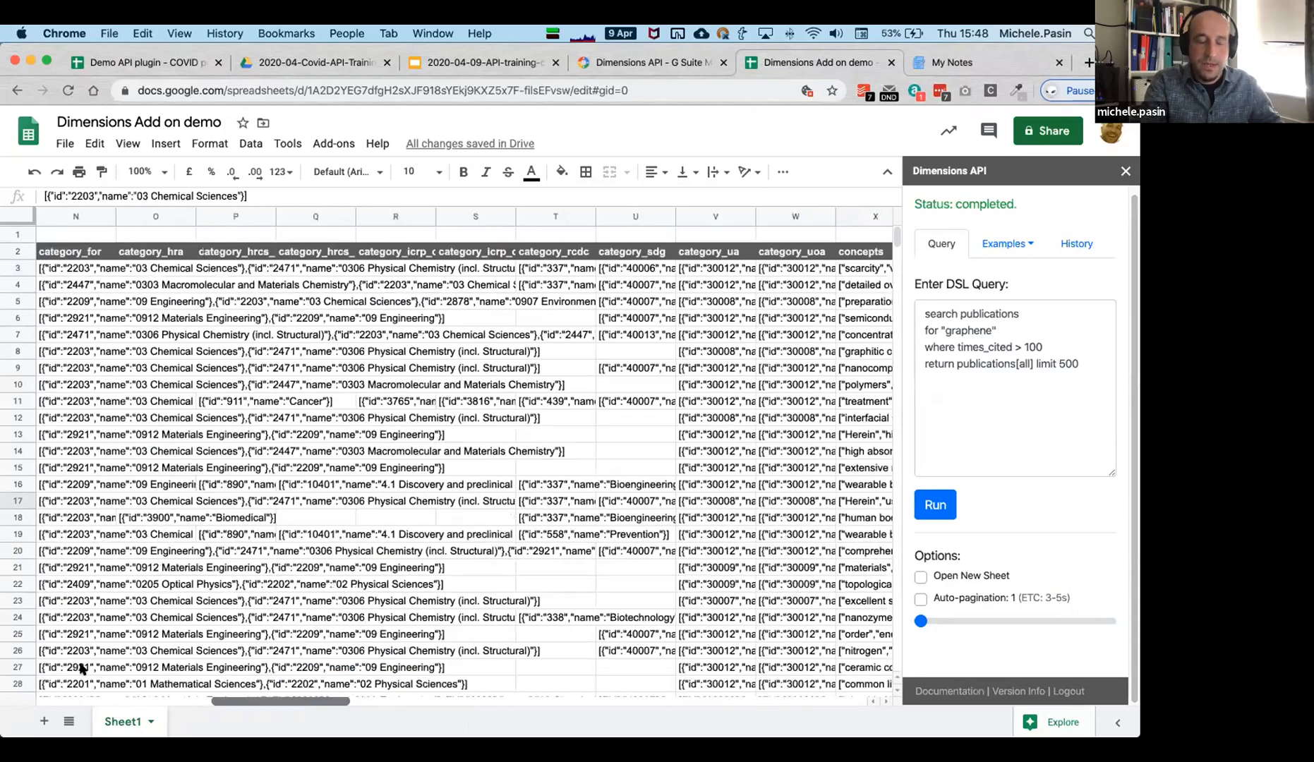
Browse the remaining result columns and select the journal_title column AI.
left_click_drag(894, 233, 869, 387)
scroll(869, 386, "up", 20)
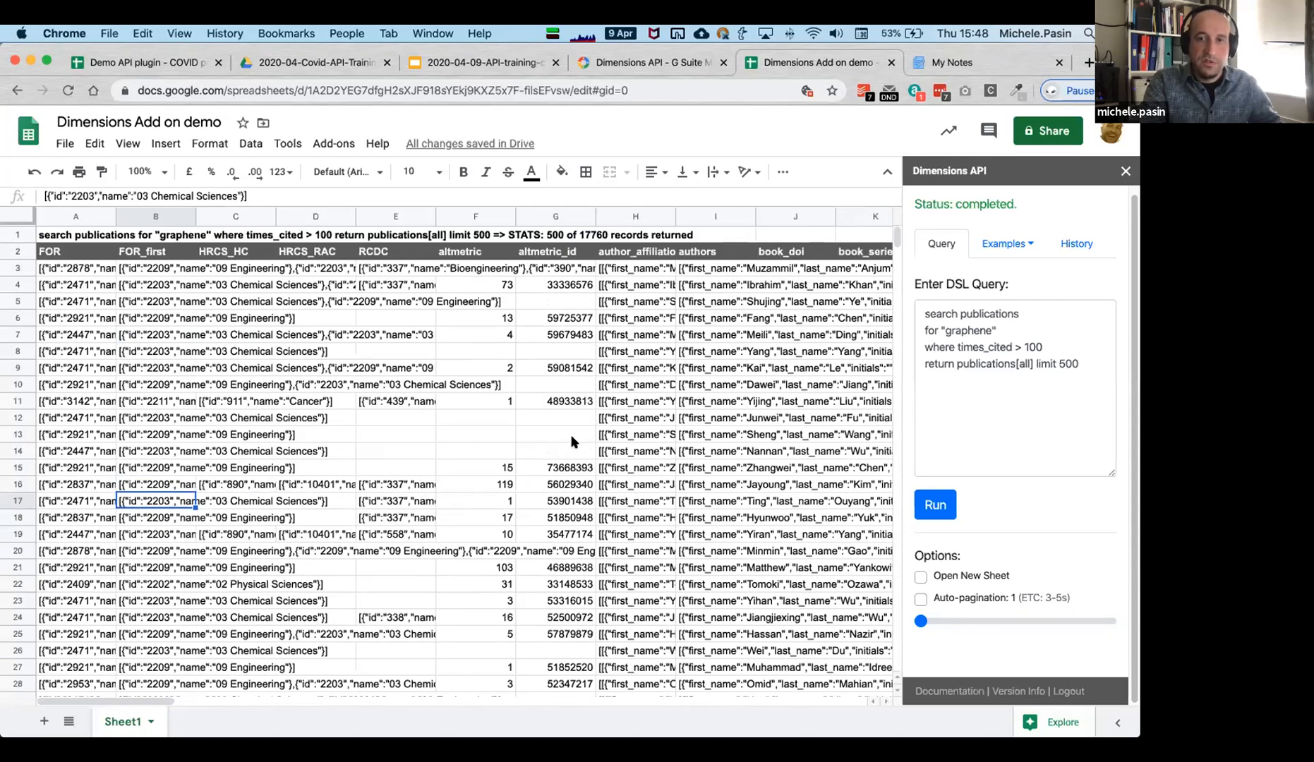
left_click(572, 435)
left_click(1017, 413)
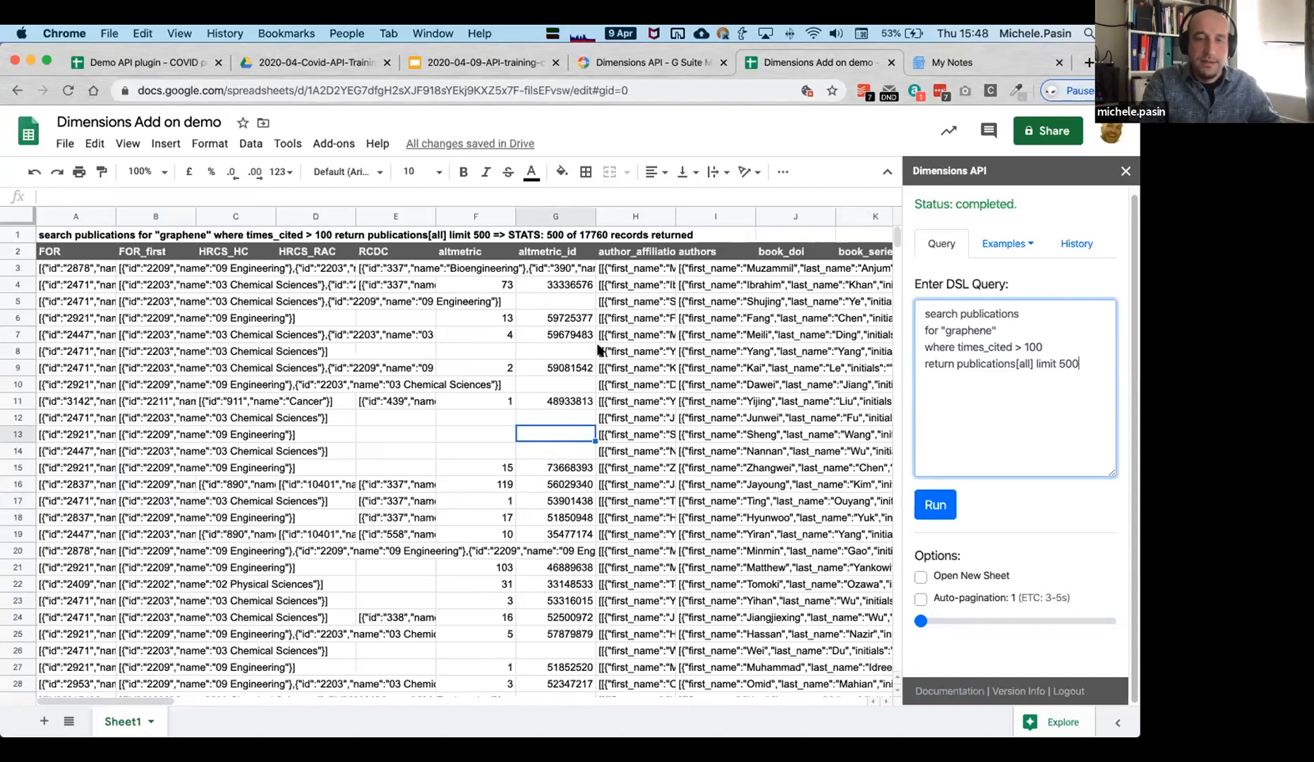
left_click(337, 351)
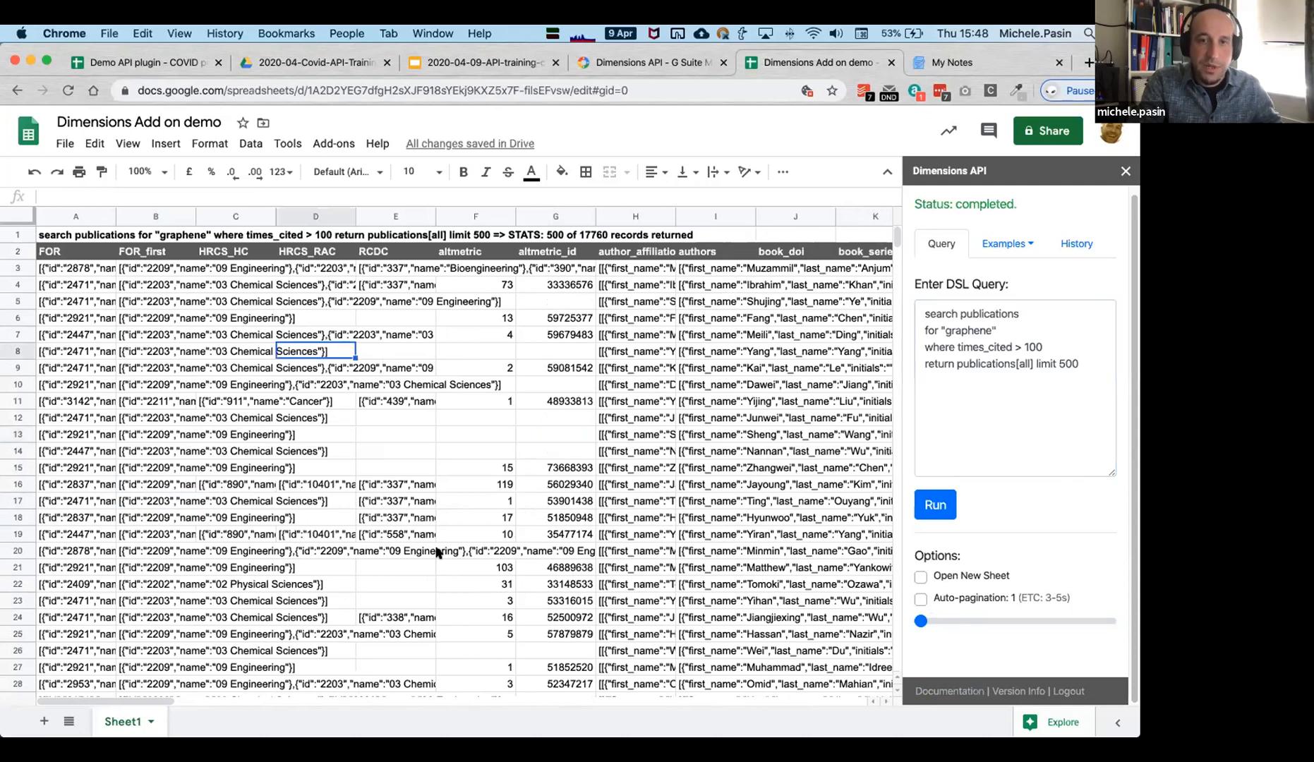
left_click_drag(123, 703, 546, 710)
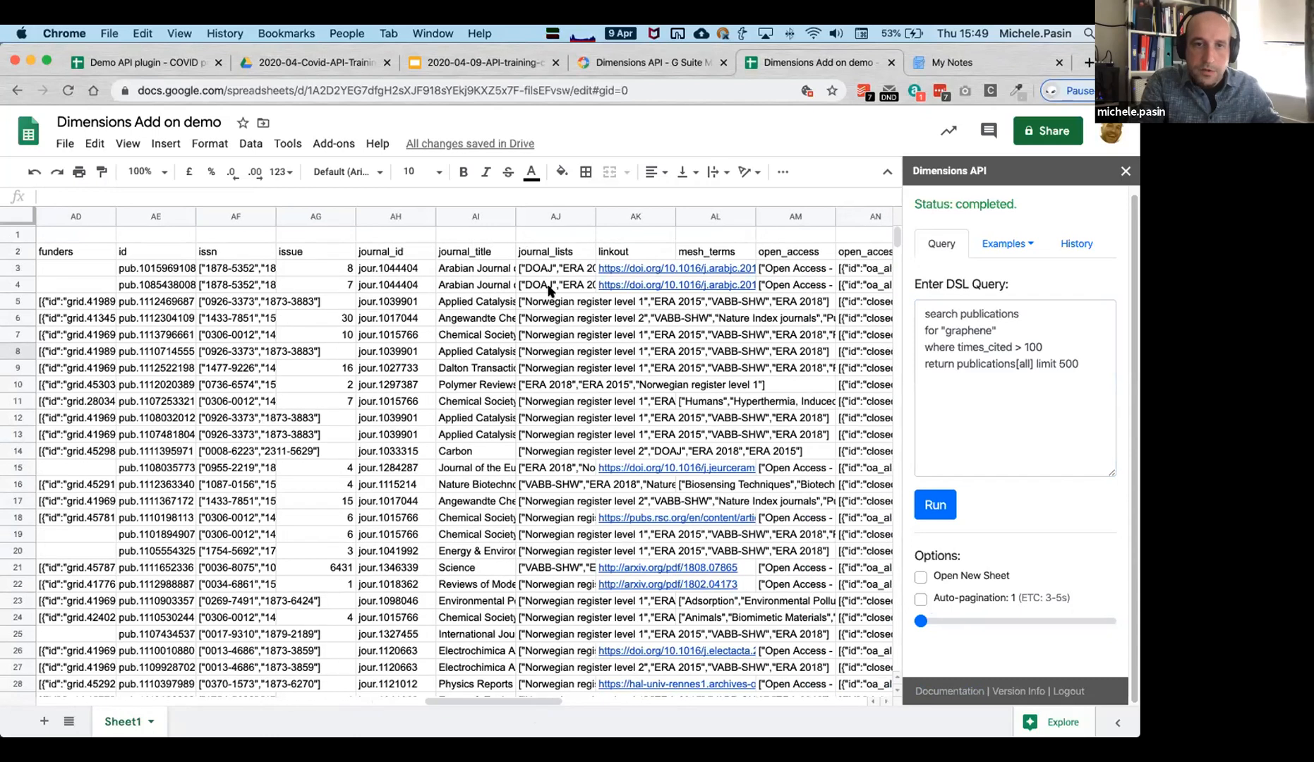
left_click(450, 214)
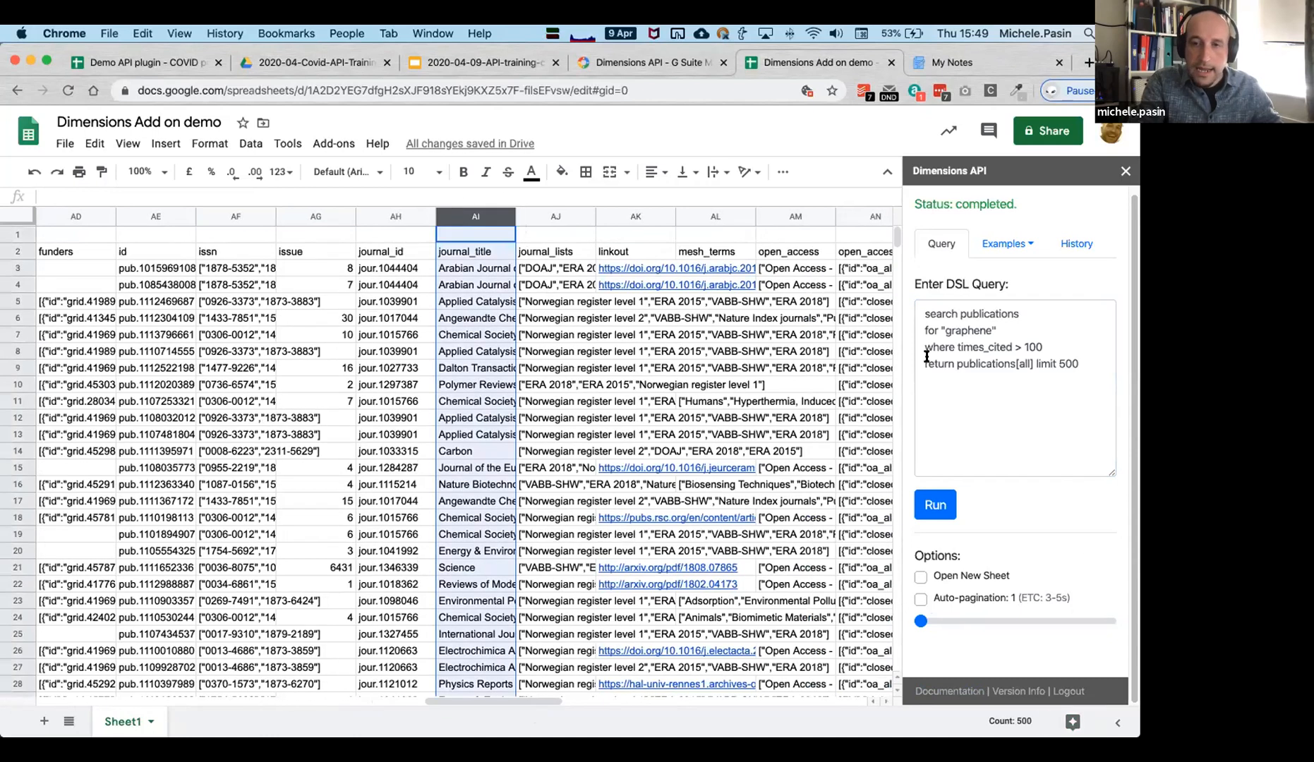
left_click(1066, 724)
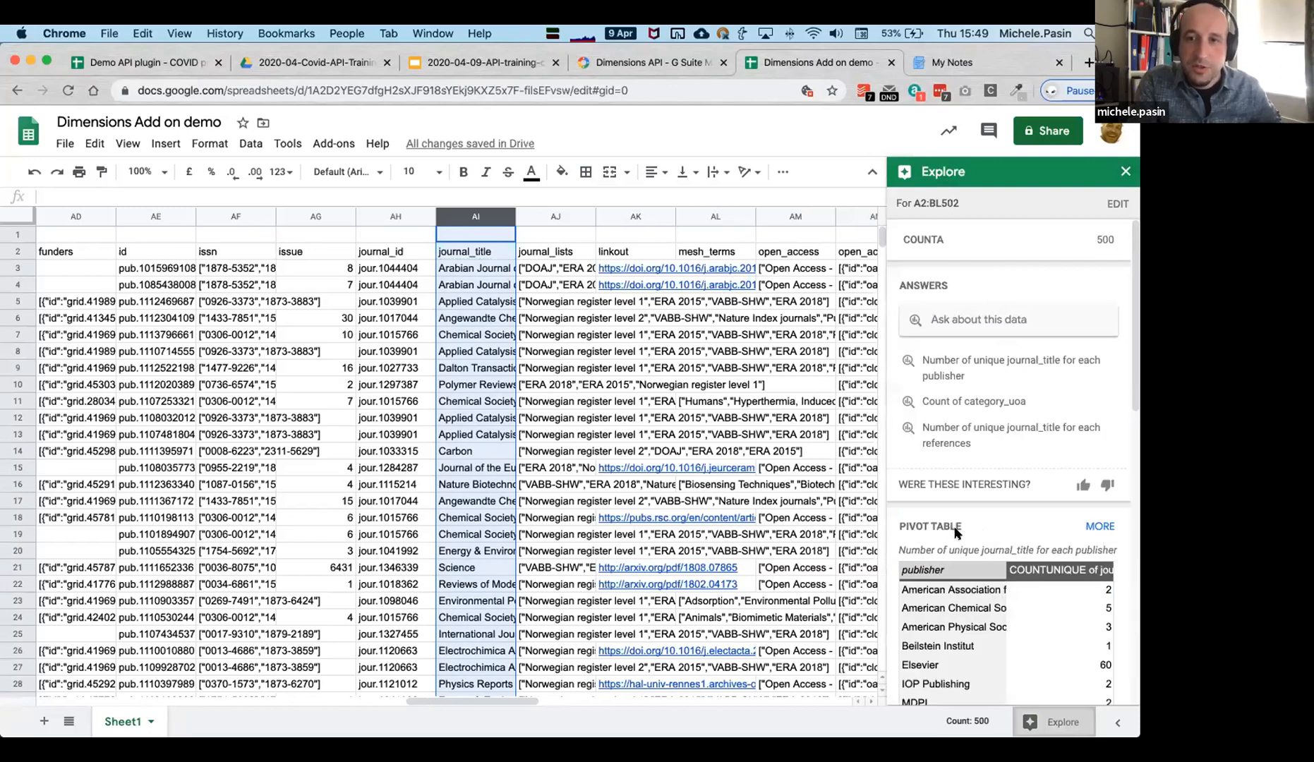
scroll(956, 537, "down", 3)
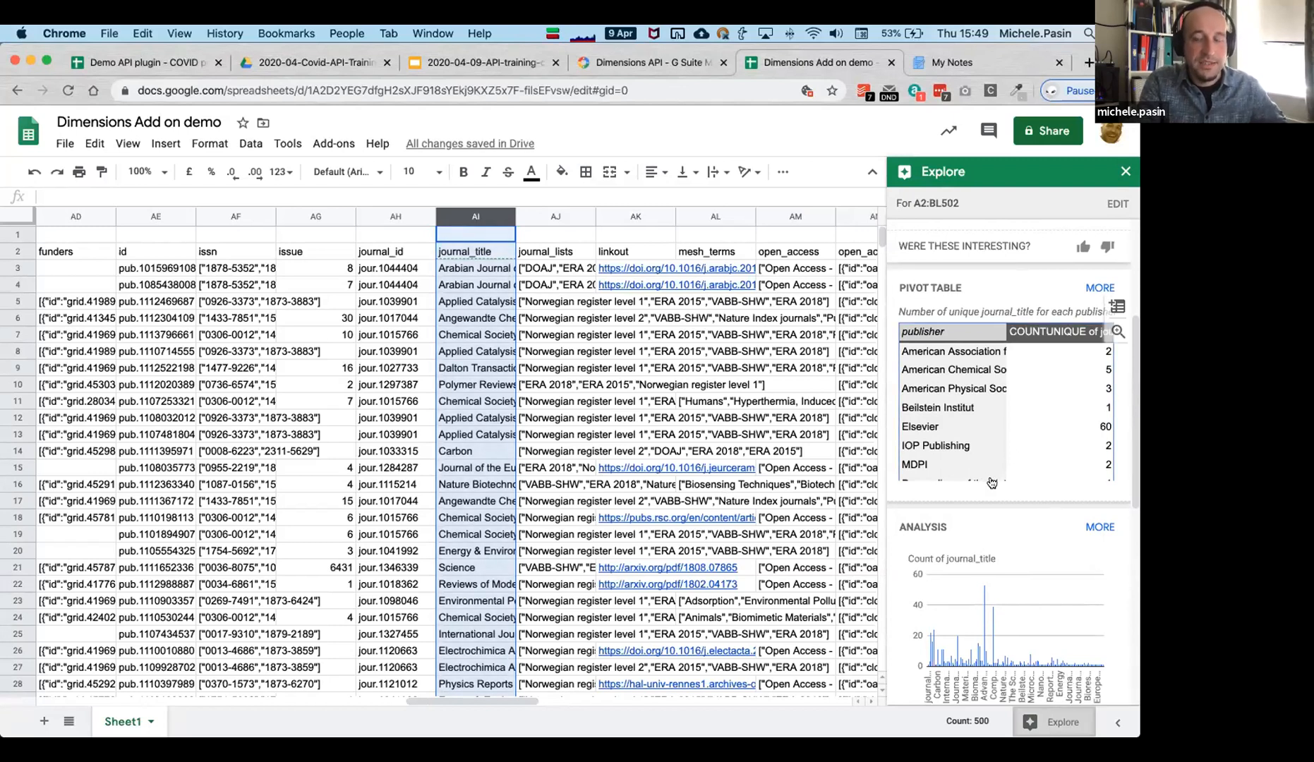
scroll(988, 494, "down", 5)
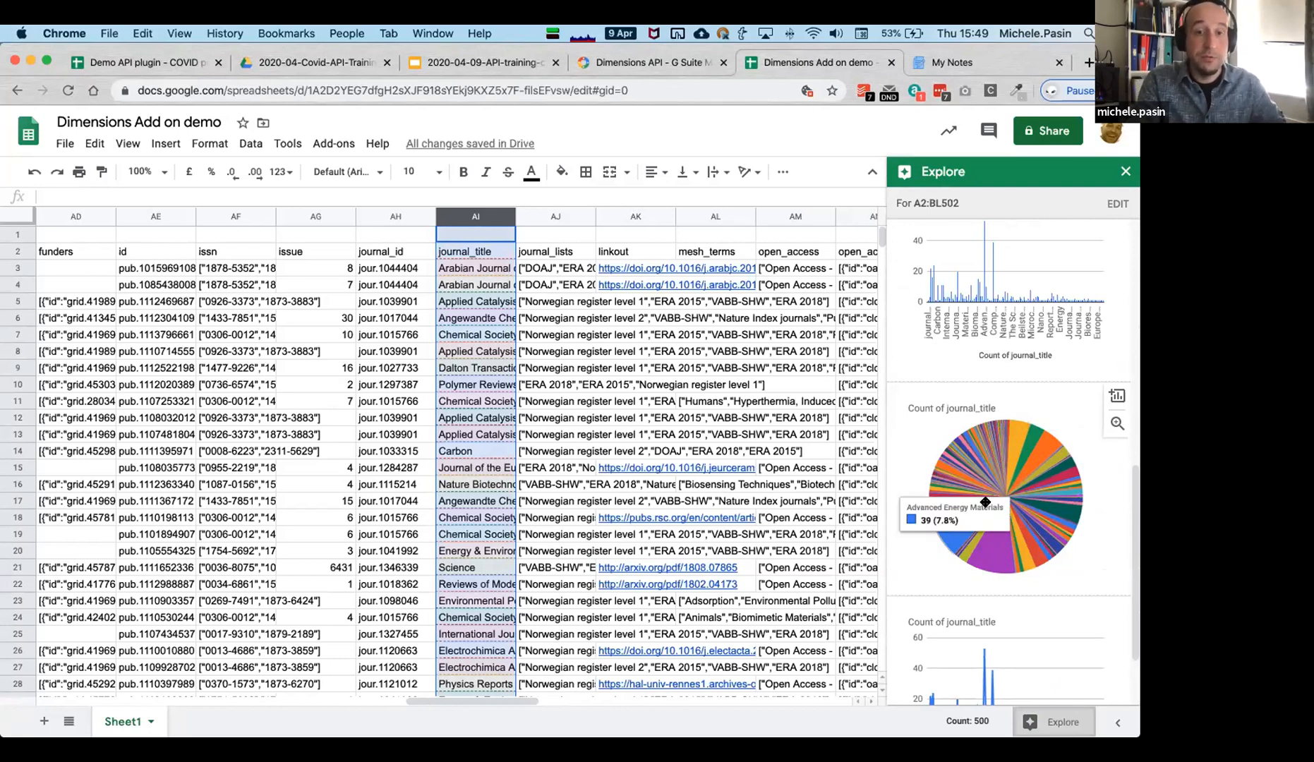
left_click_drag(1070, 423, 249, 270)
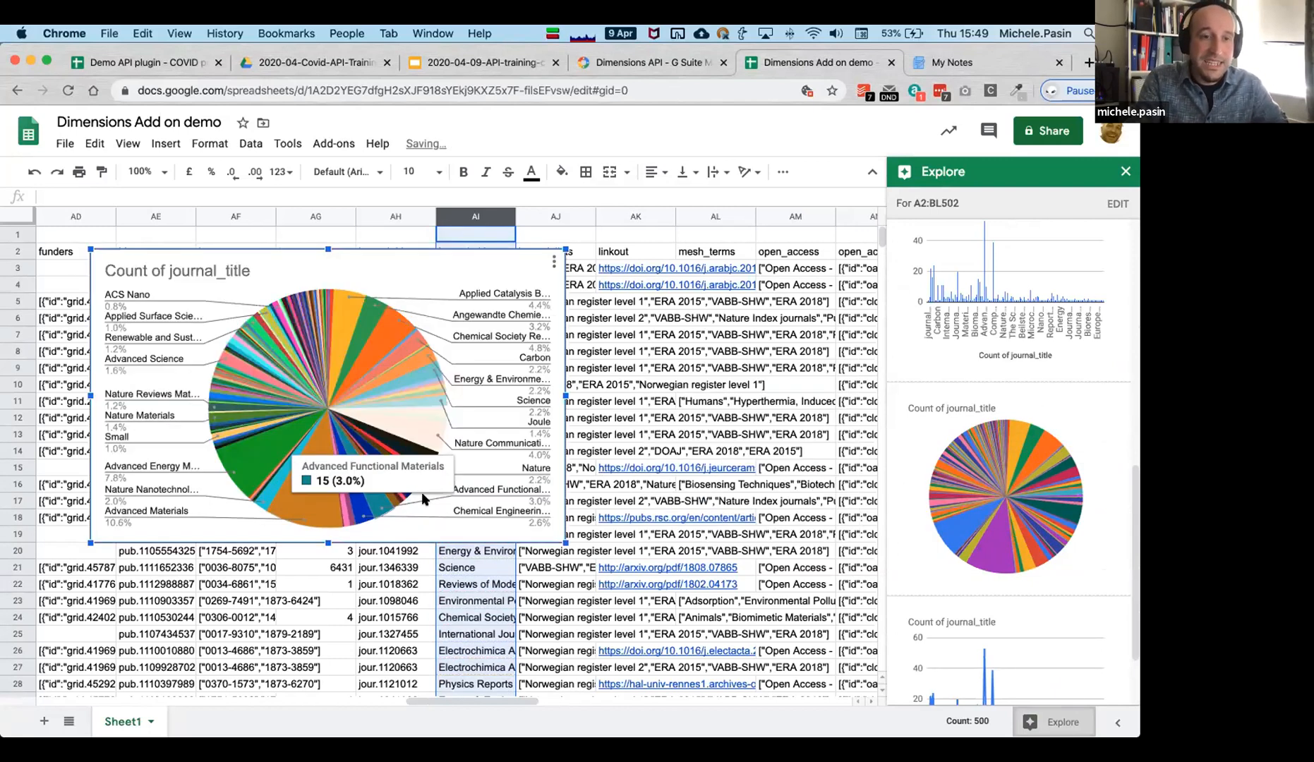
left_click_drag(566, 542, 787, 680)
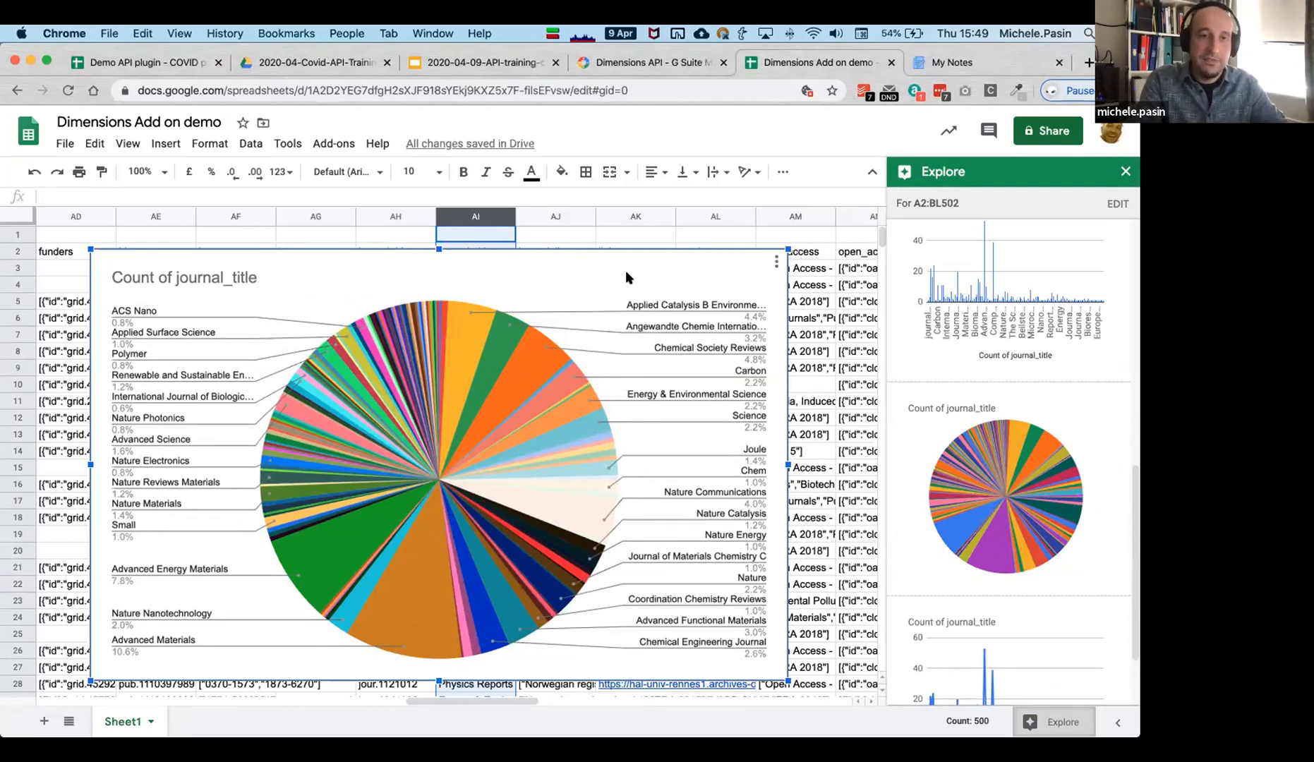
key("Delete")
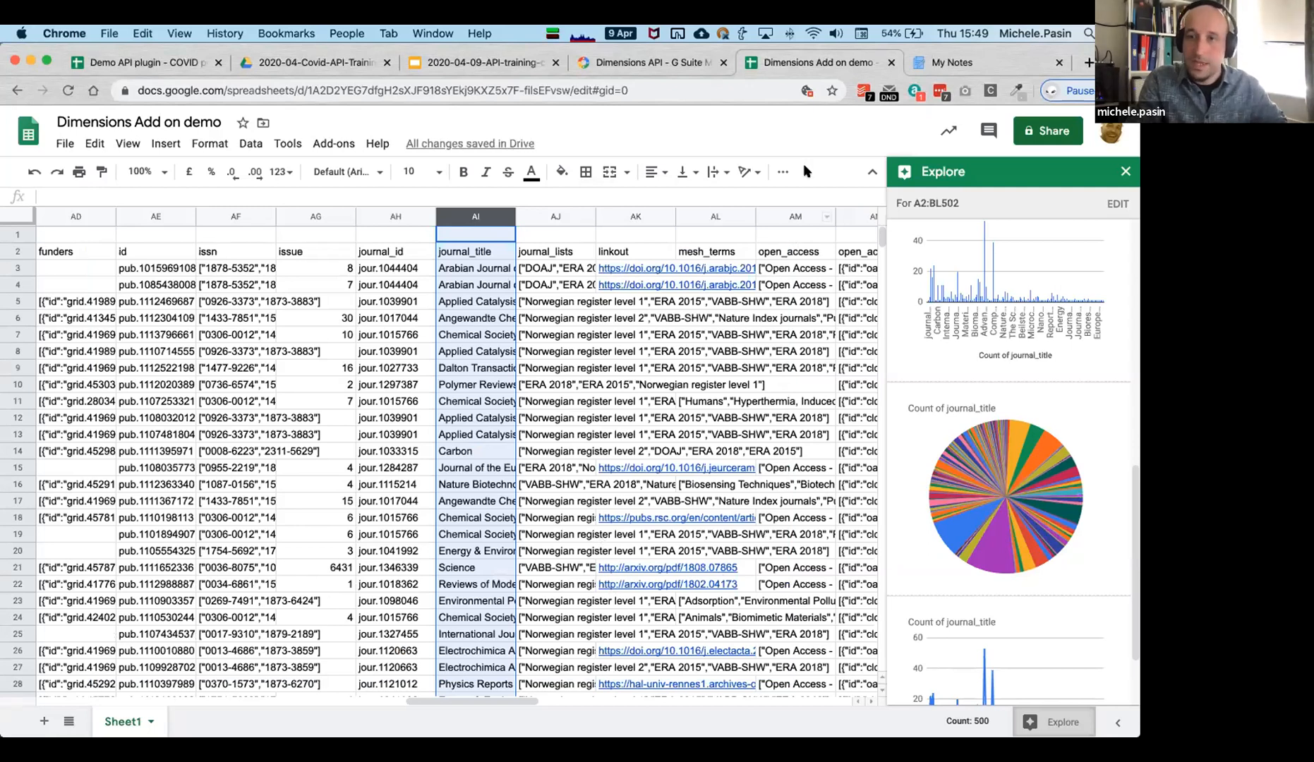
left_click(1122, 172)
Check the journal title in AI8 and review the recent queries in History.
left_click(1030, 442)
scroll(977, 456, "down", 1)
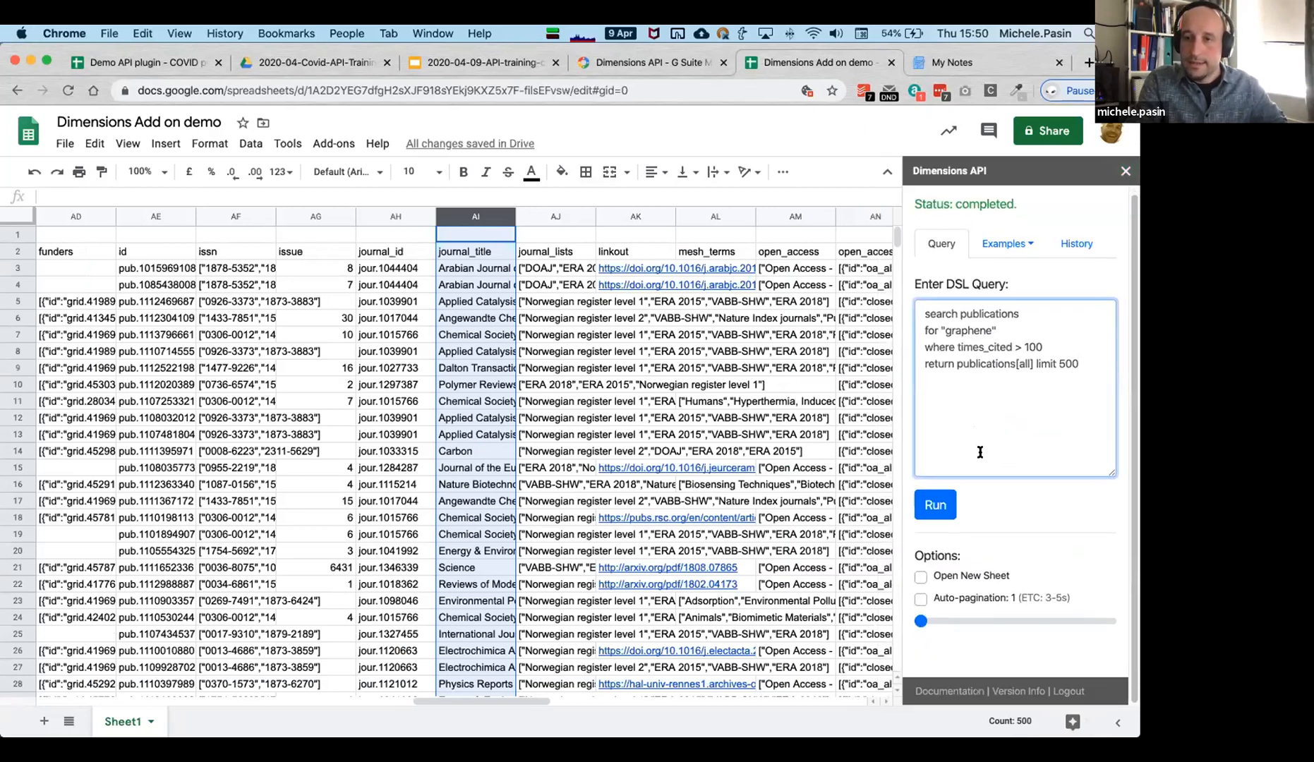
scroll(980, 451, "up", 1)
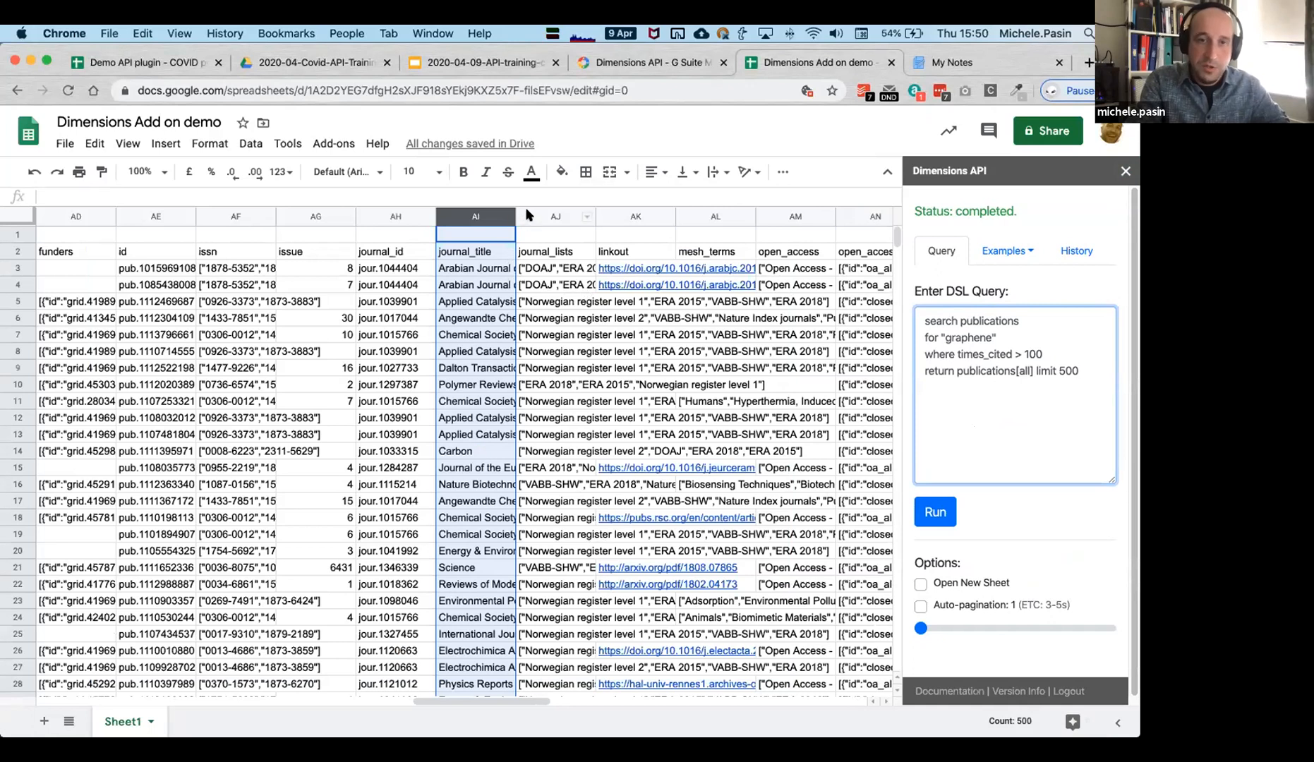
left_click(479, 356)
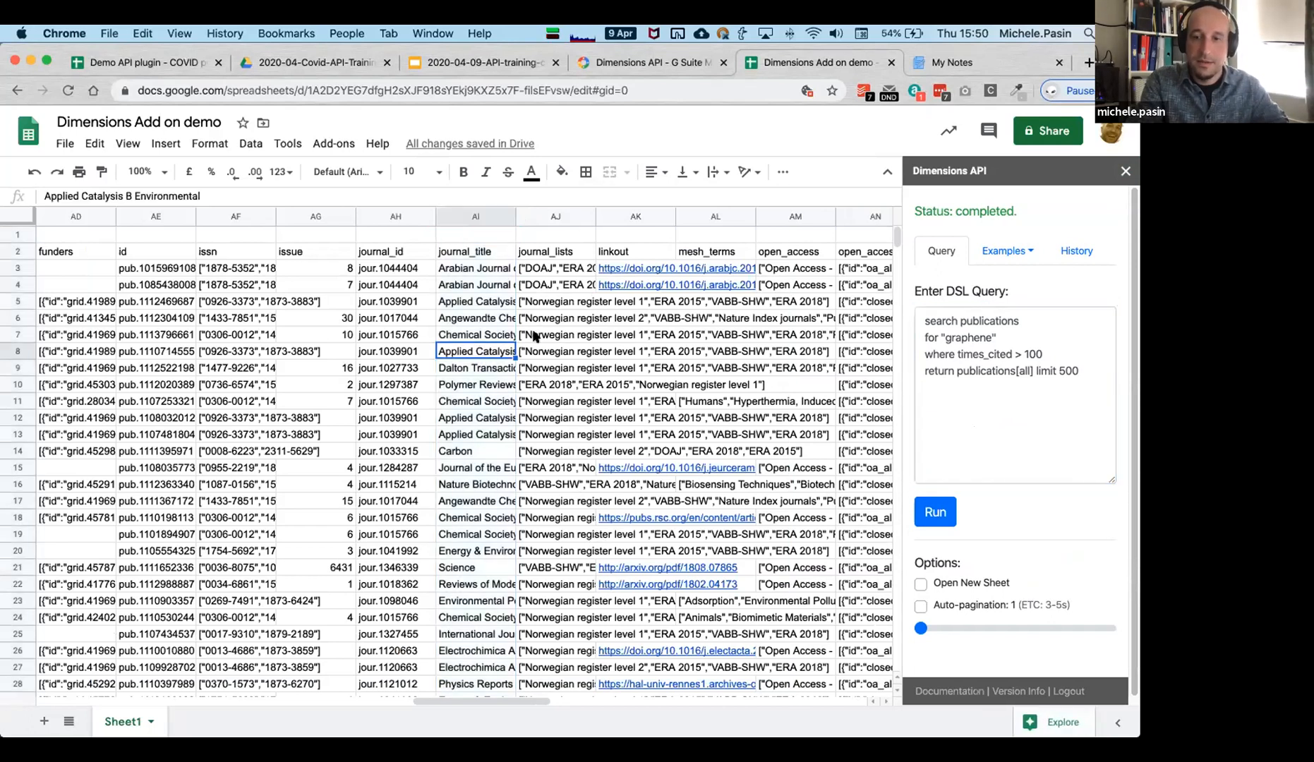
left_click(1033, 402)
scroll(1003, 507, "down", 1)
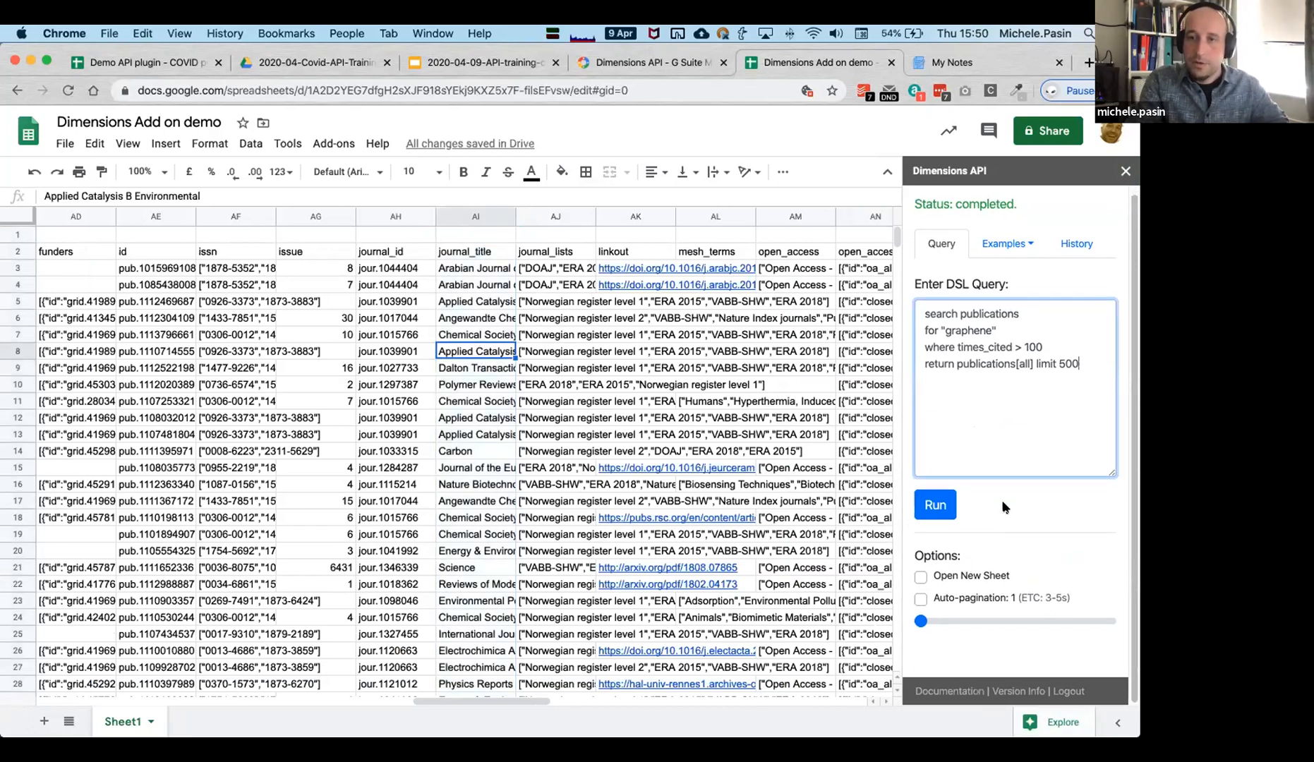
left_click(1066, 245)
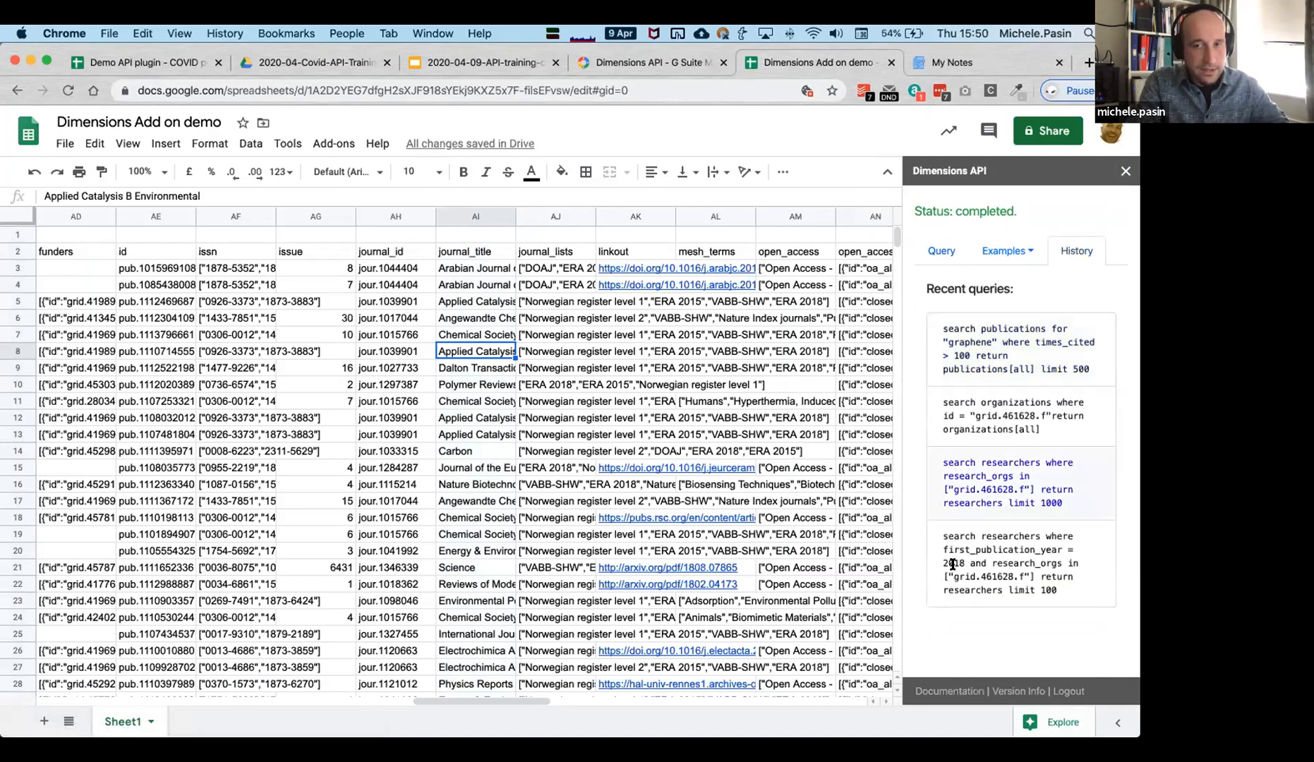
left_click(941, 250)
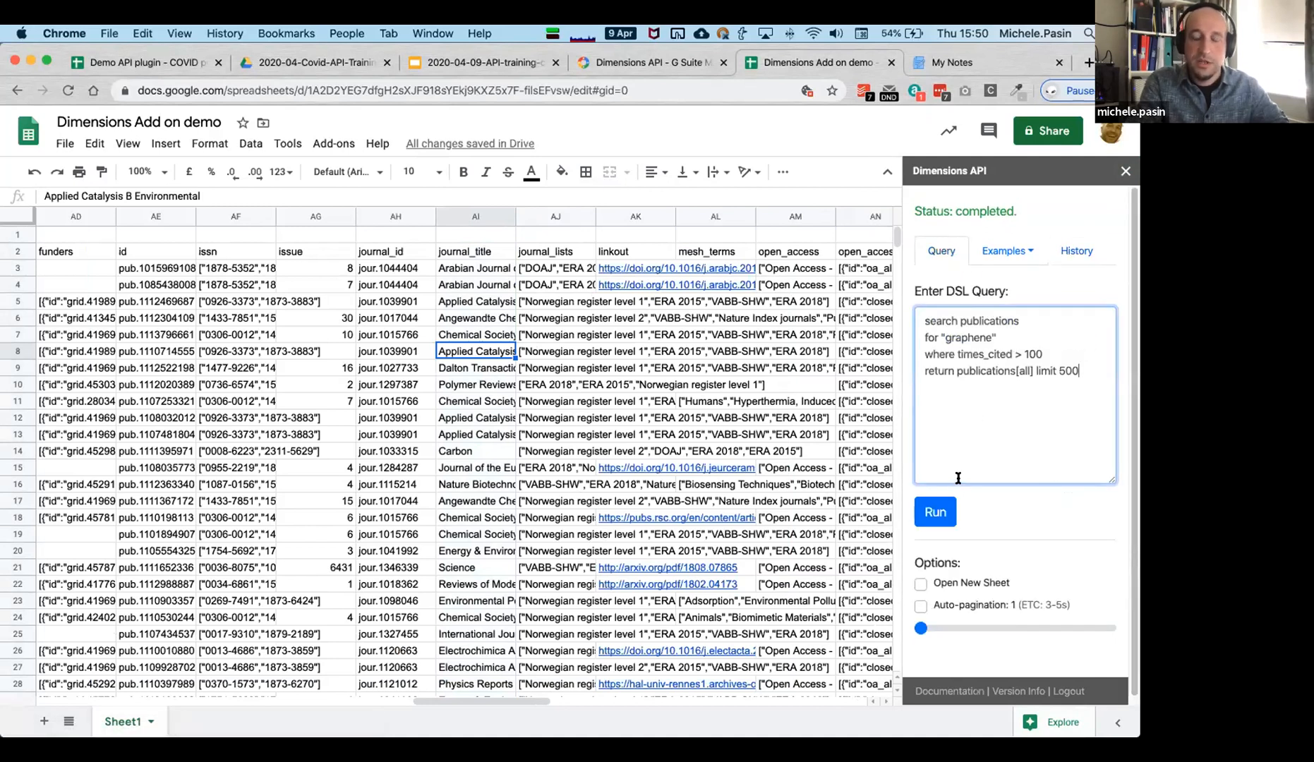
Turn on Open New Sheet and change the return clause from publications[all] to year.
scroll(960, 602, "down", 1)
left_click(966, 577)
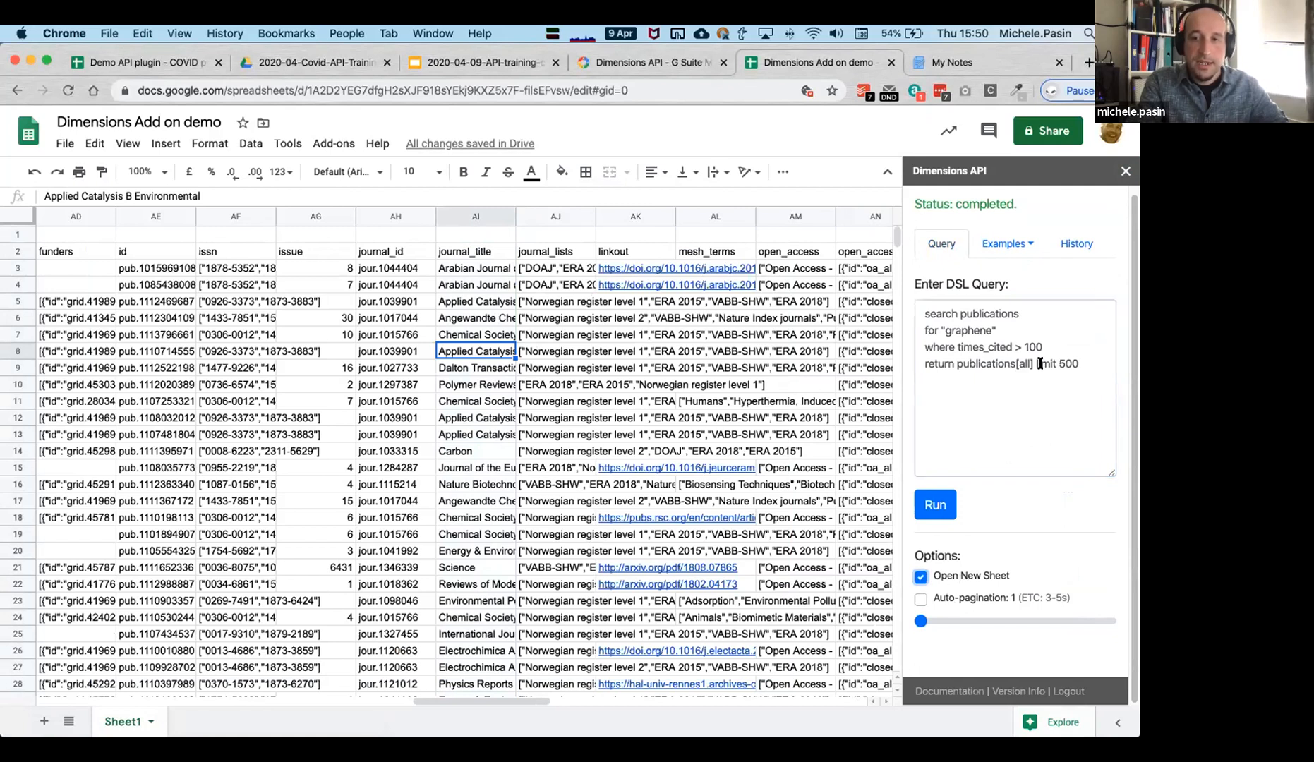
left_click_drag(1034, 362, 956, 363)
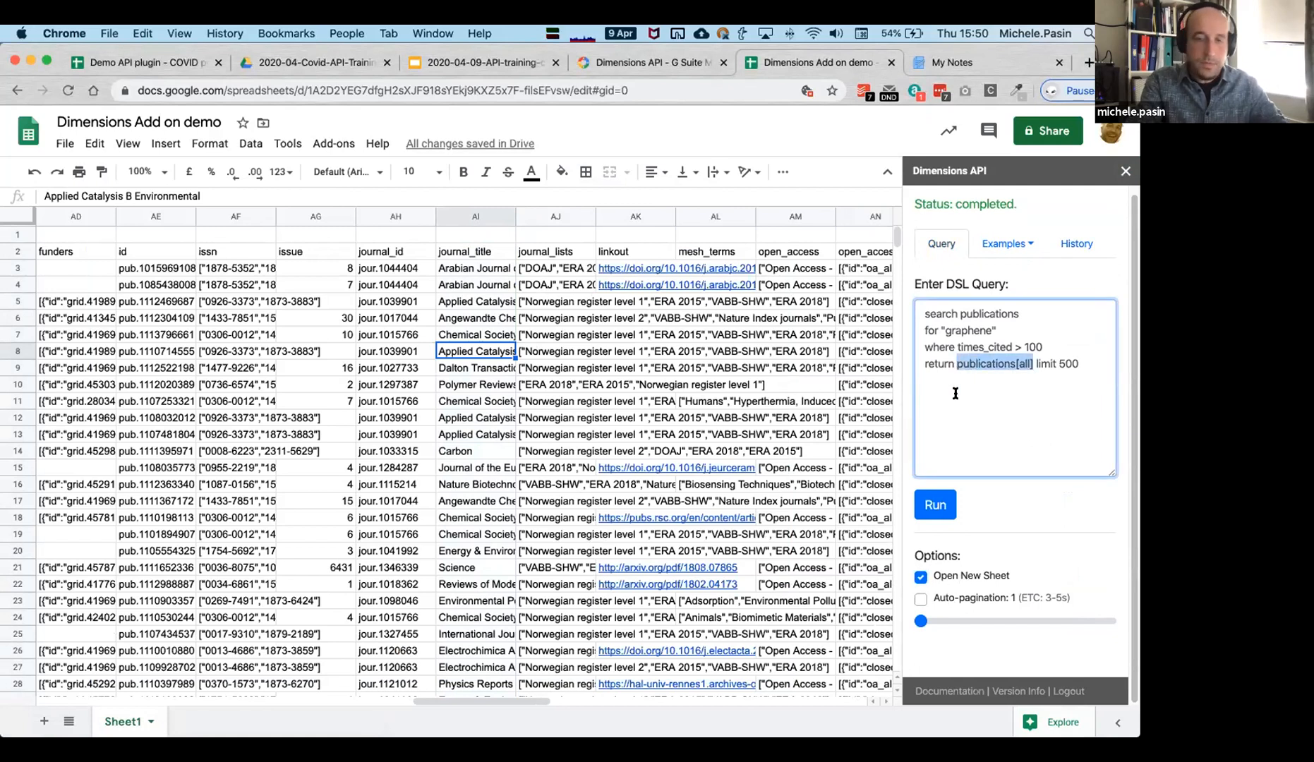
type("year")
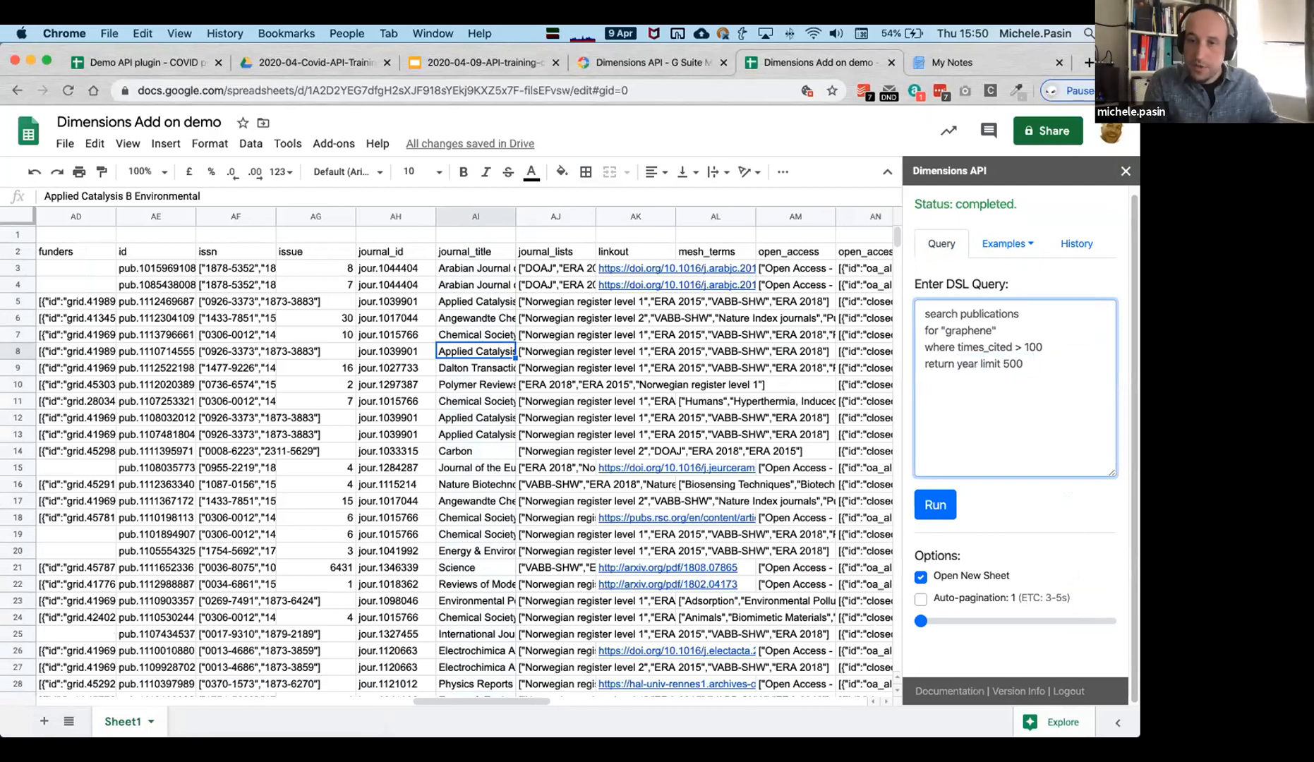
Run the year-count query and review the 48 yearly graphene counts in the new sheet.
left_click(931, 506)
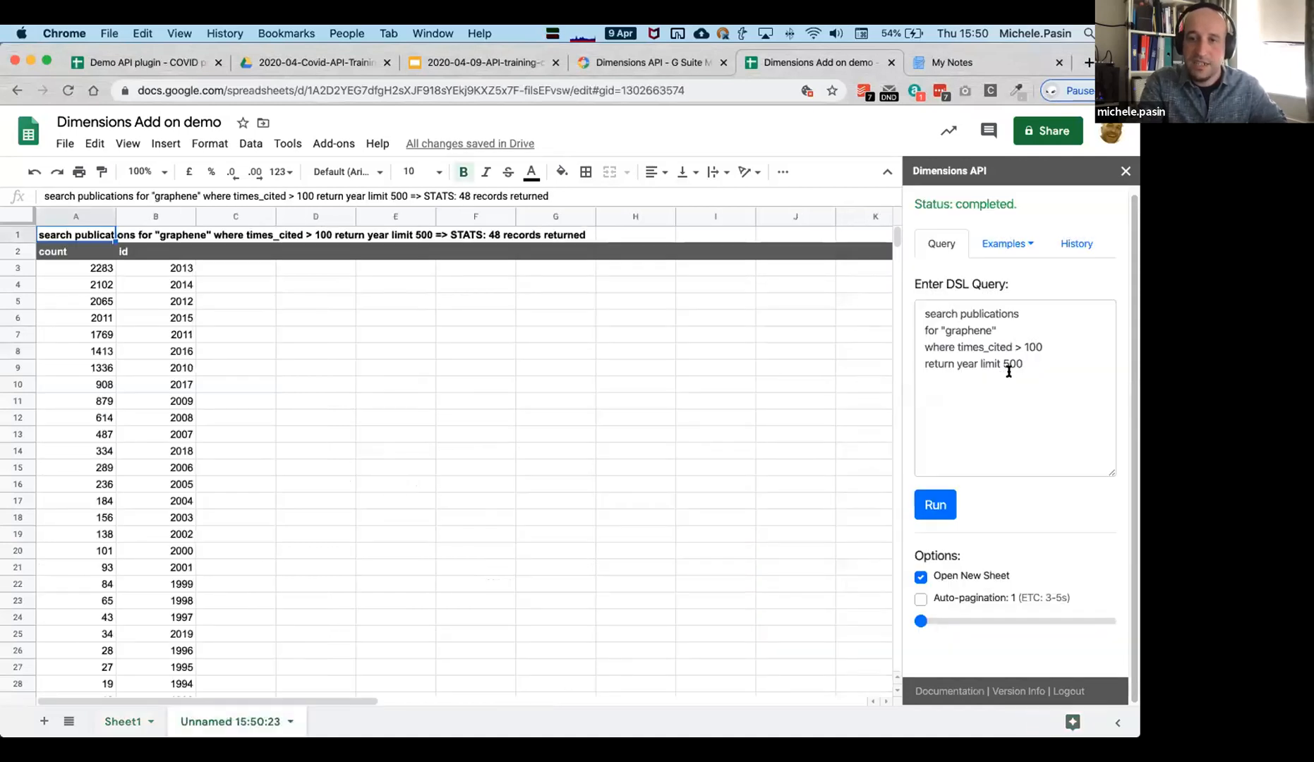
left_click(209, 467)
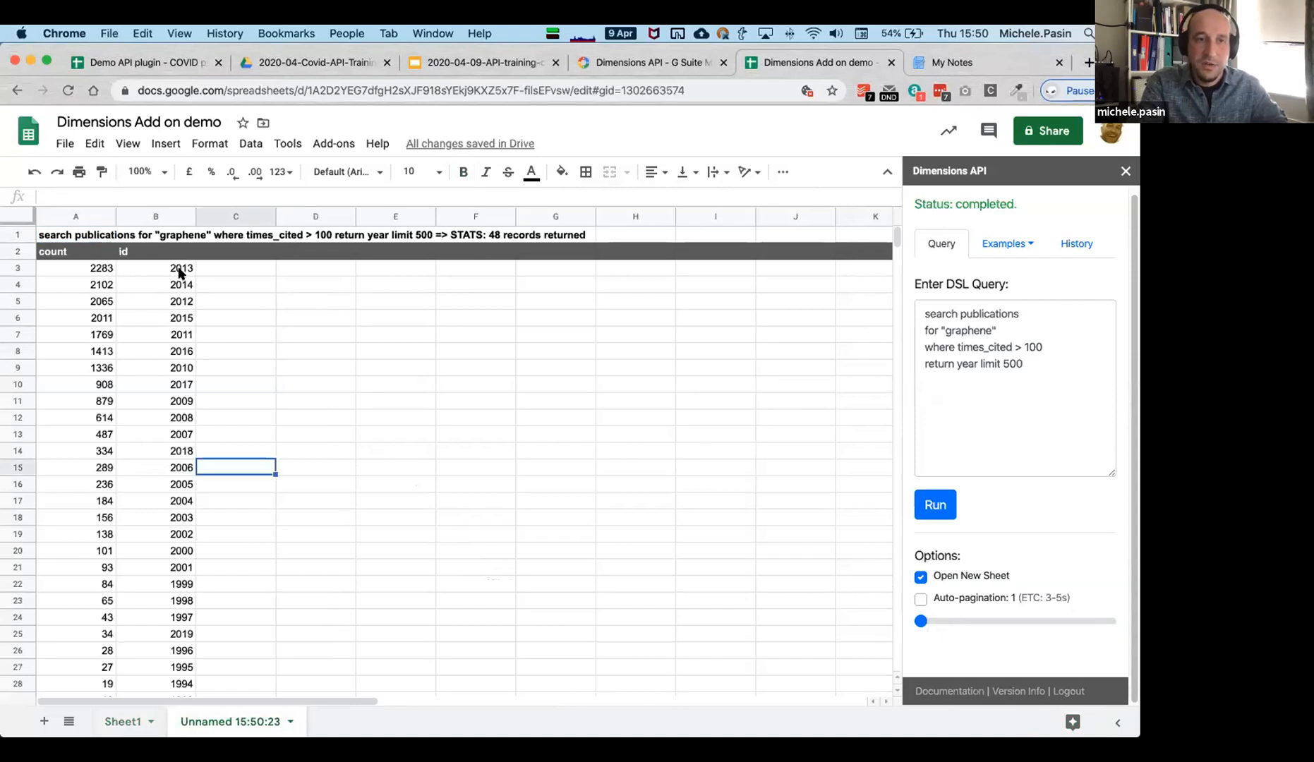
scroll(169, 534, "down", 5)
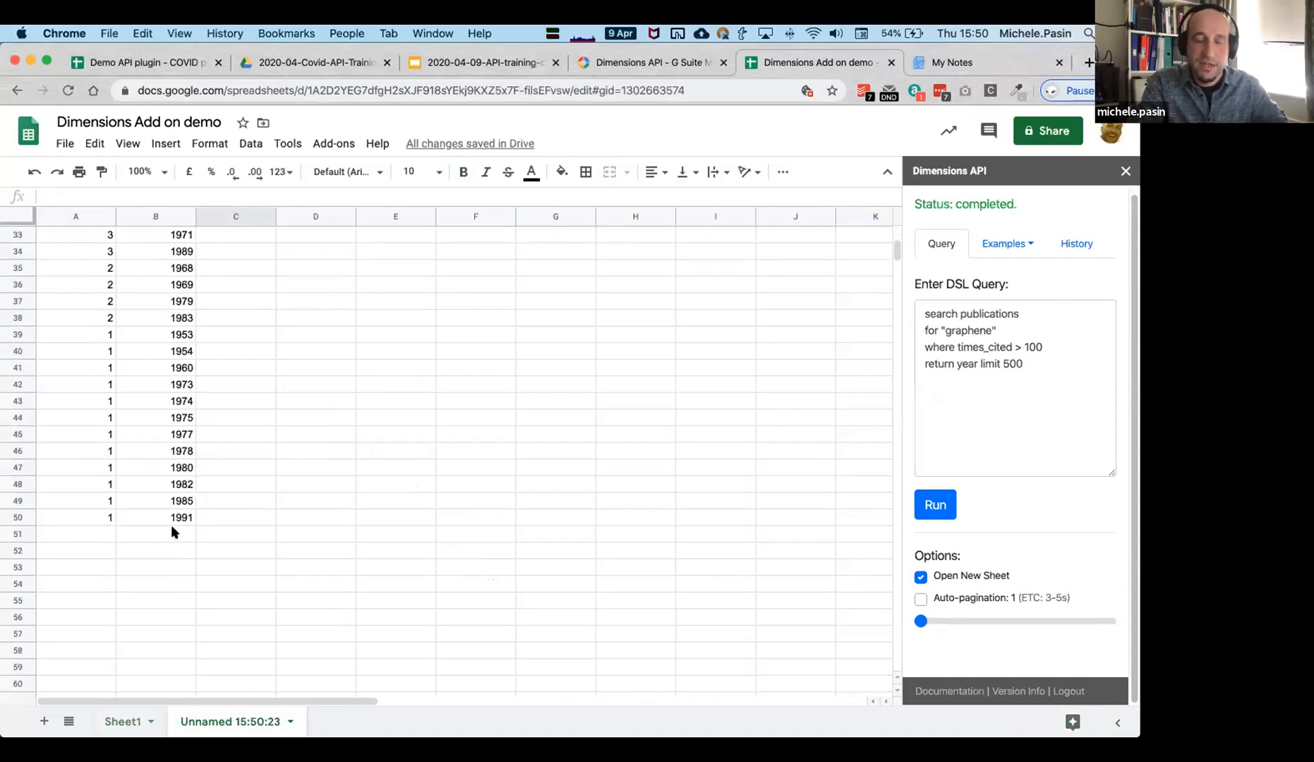
scroll(170, 524, "up", 5)
left_click(246, 336)
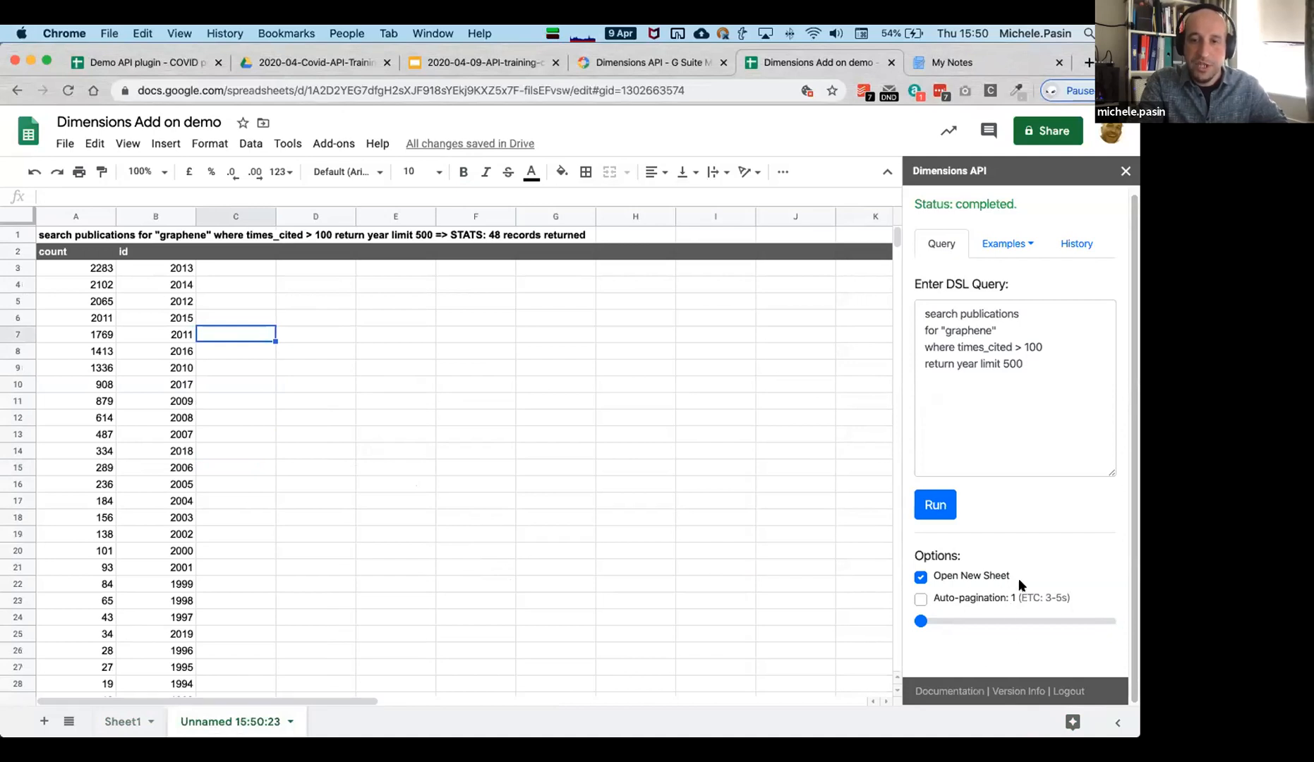
Change the return to publication with limit 2000 and run it.
left_click(1024, 372)
double_click(964, 365)
type("publication")
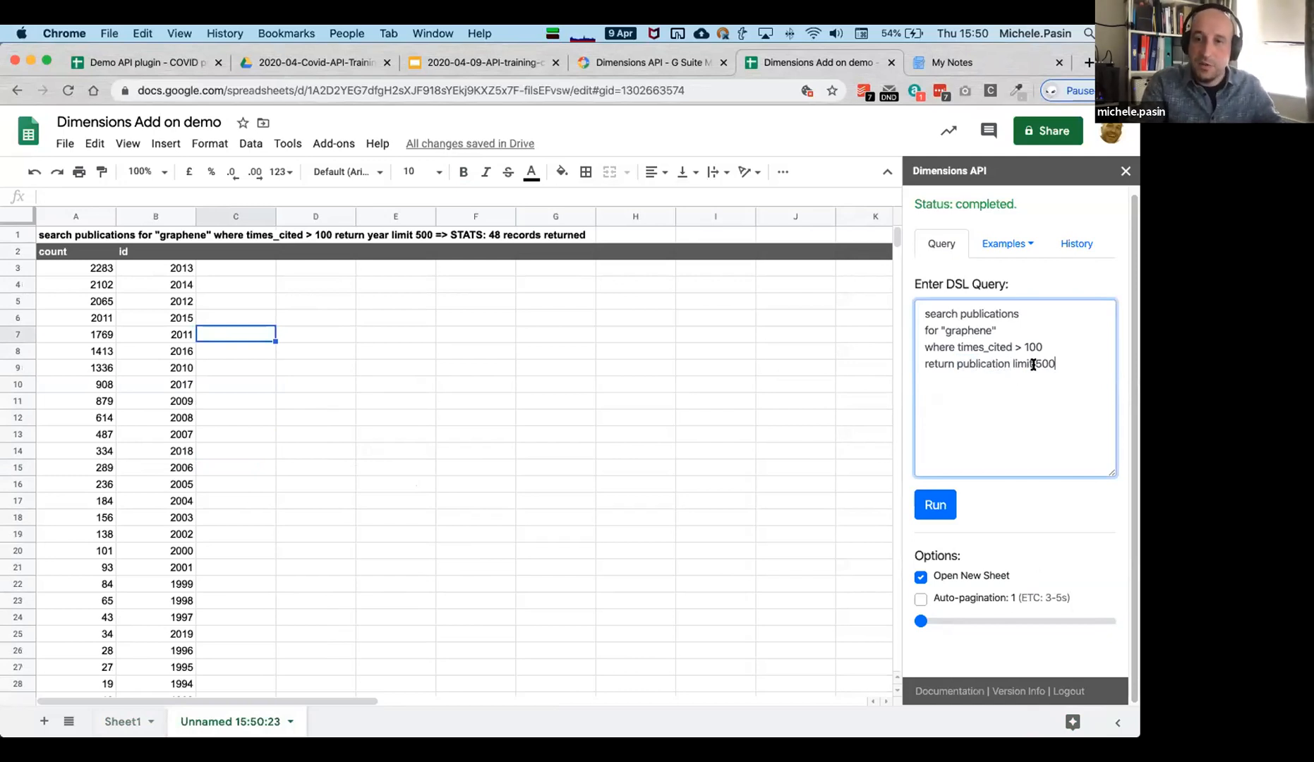
left_click_drag(1056, 363, 1009, 363)
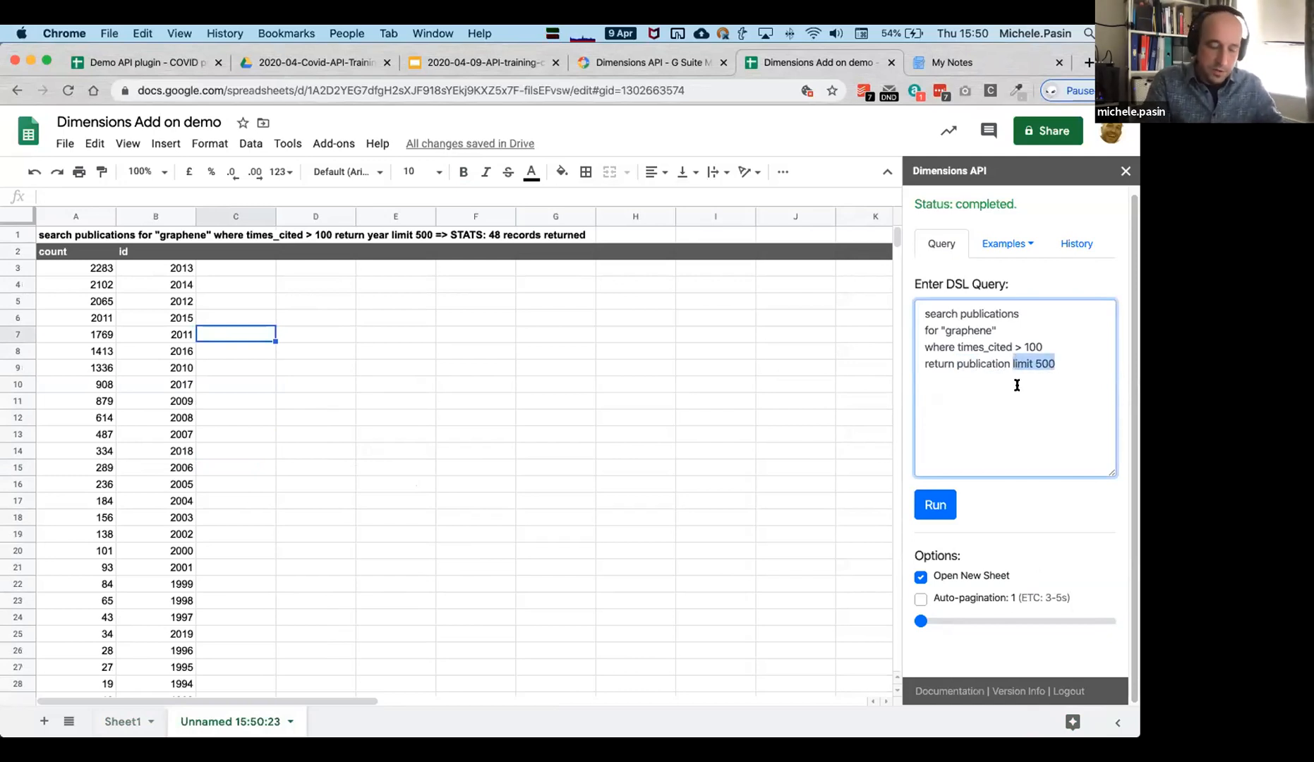
key("BackSpace")
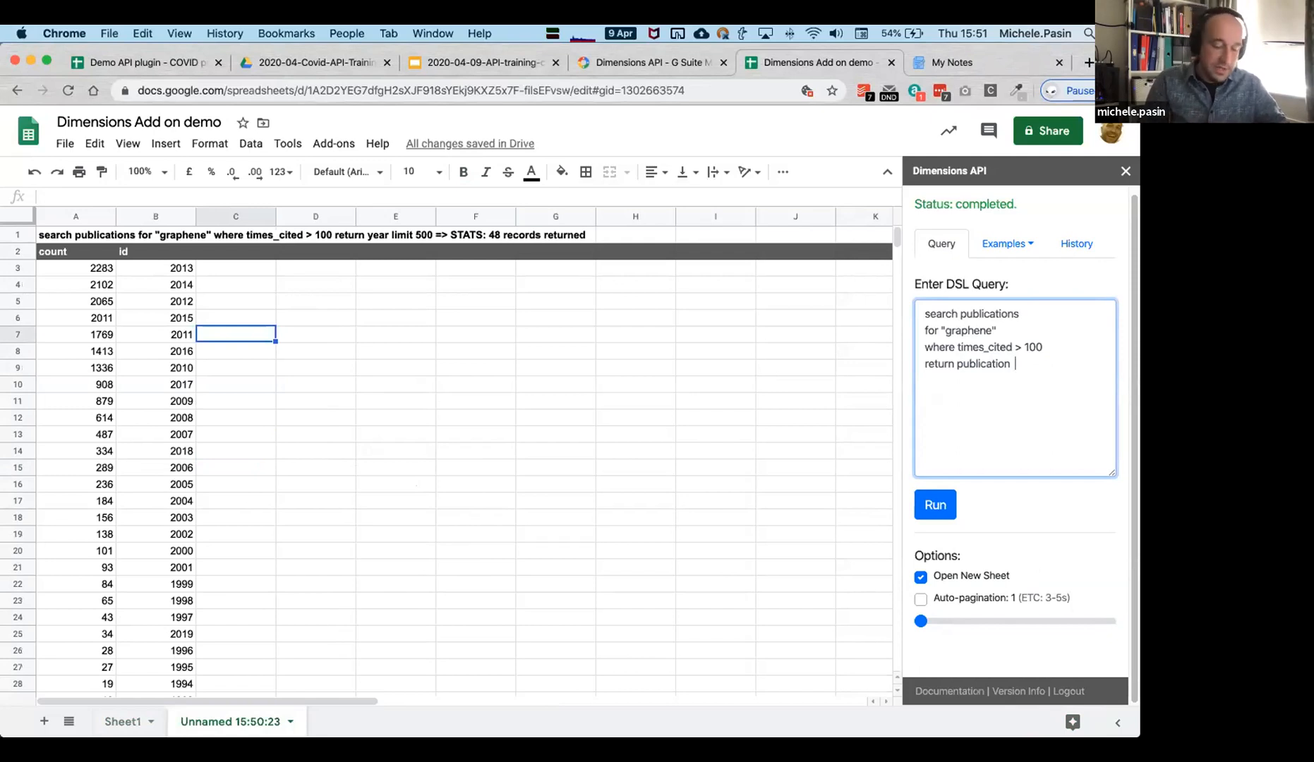
type("it")
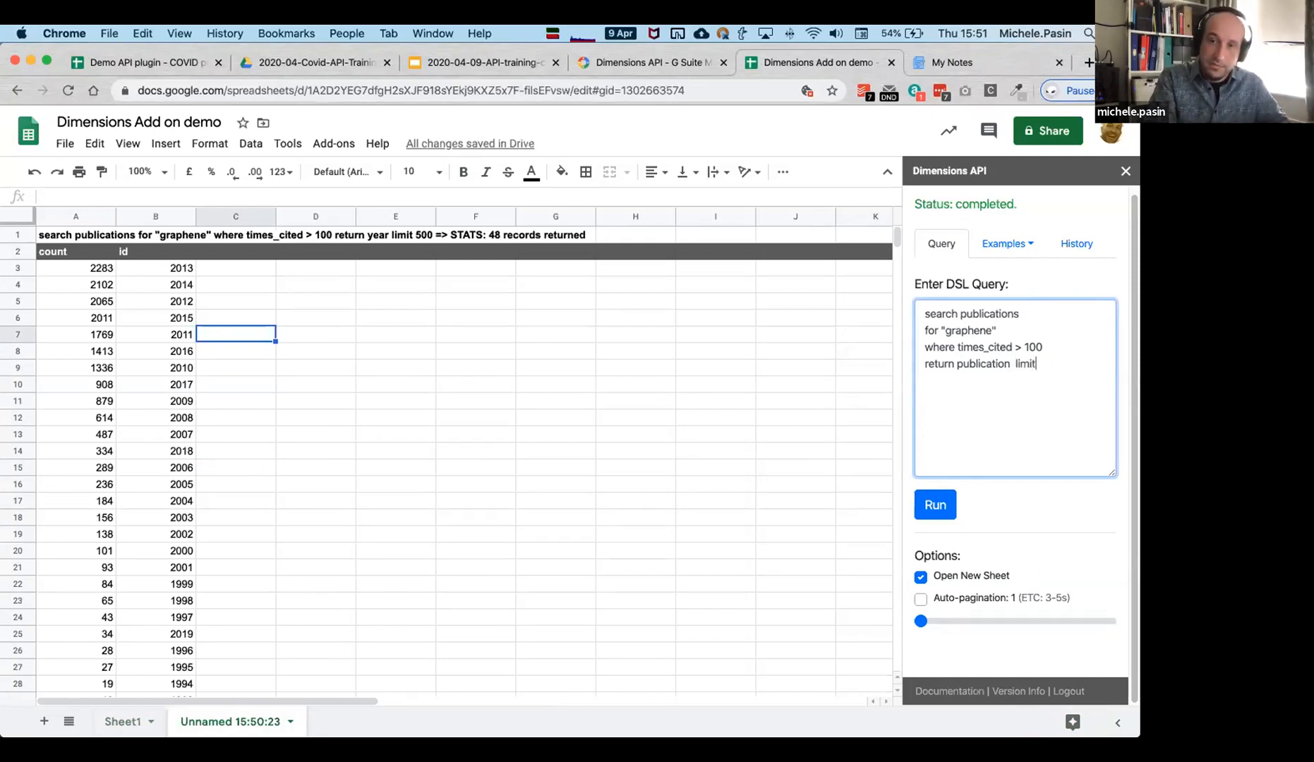
type(" 2000")
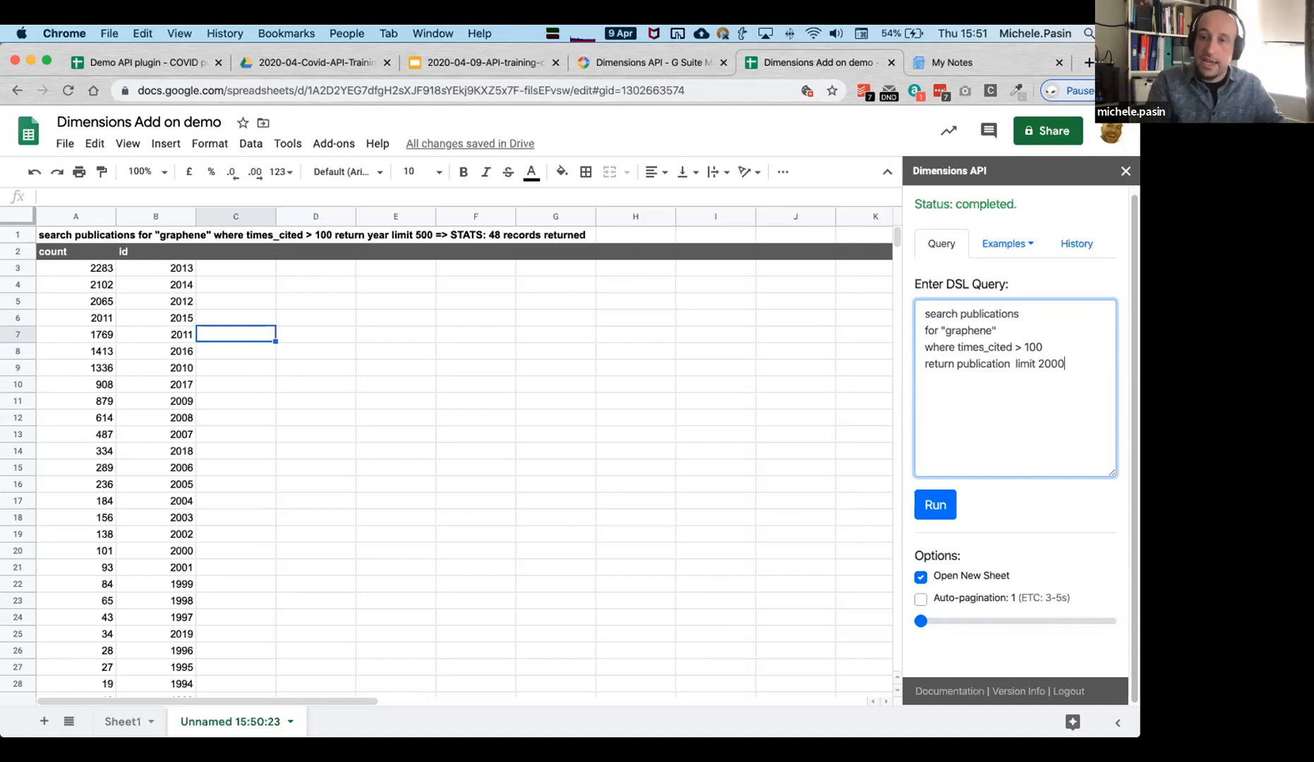
left_click(945, 504)
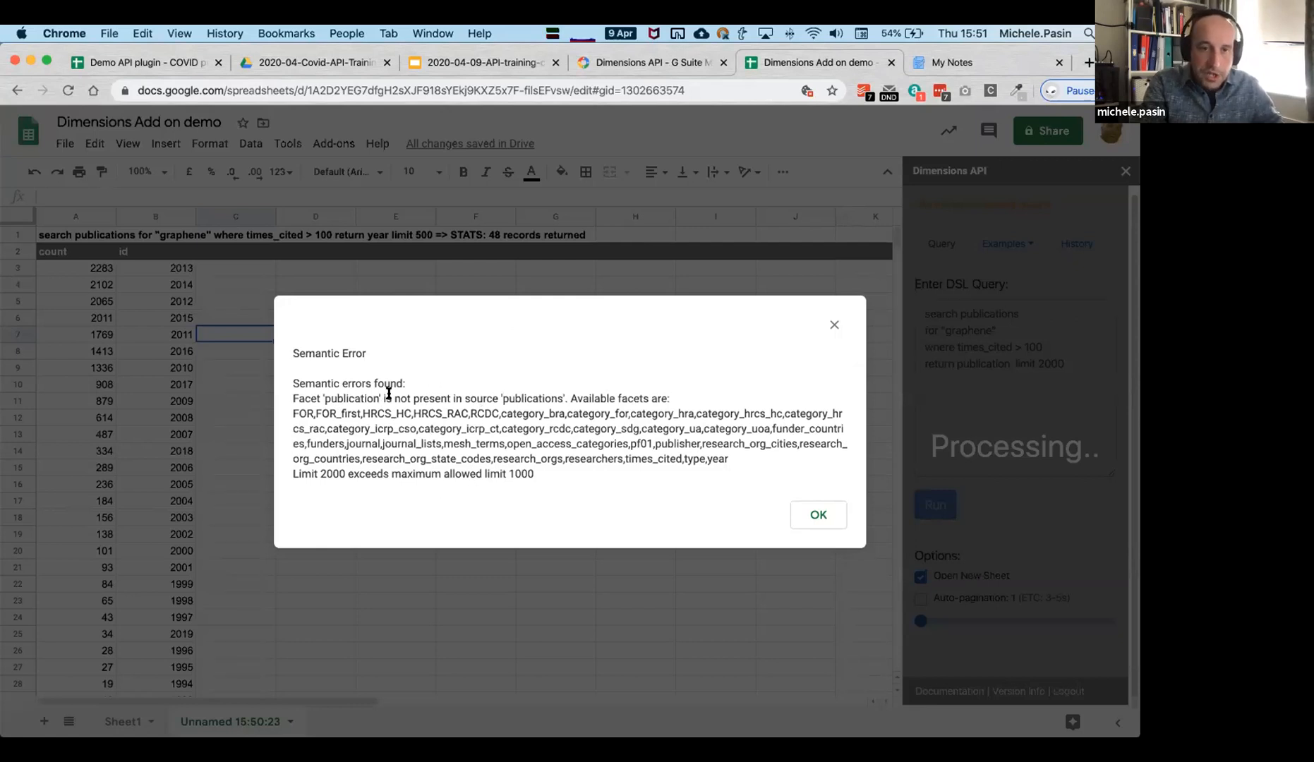
Dismiss the semantic error, correct publication to publications and rerun.
double_click(357, 398)
left_click(818, 516)
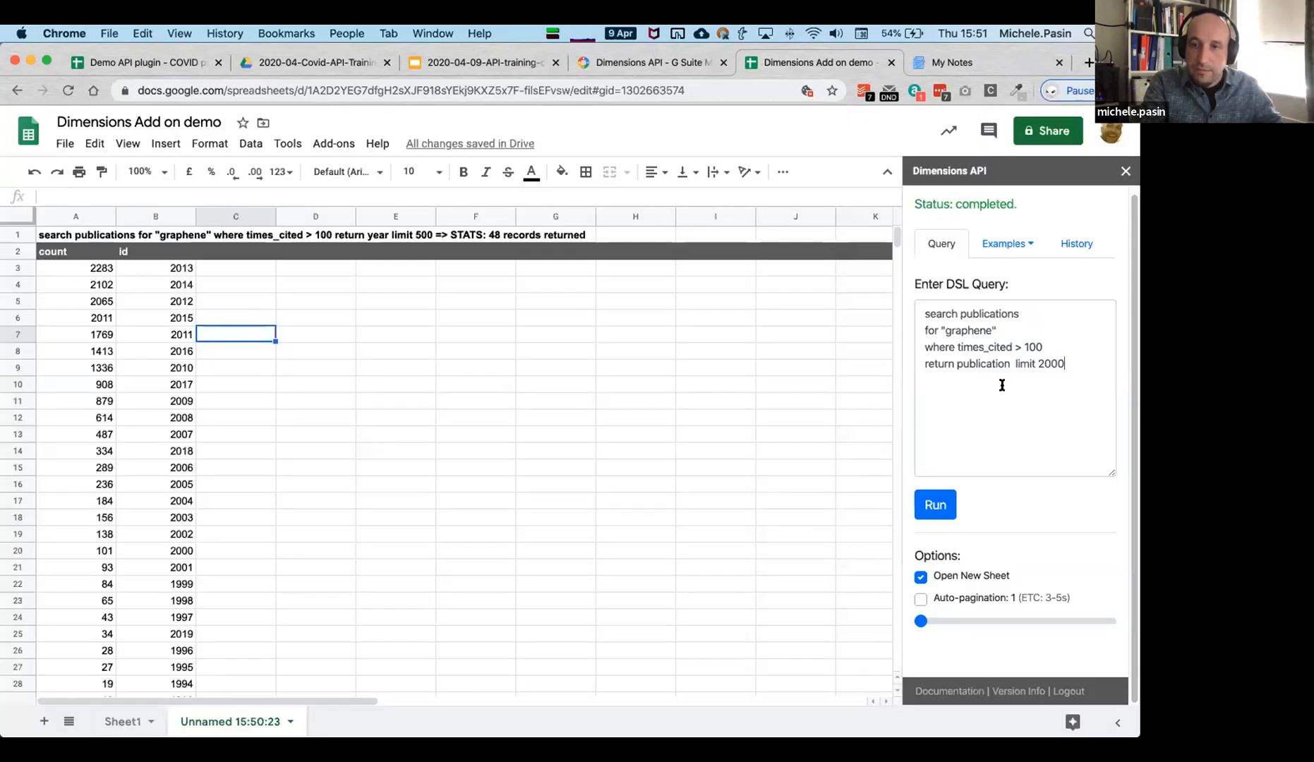
left_click(1006, 361)
type("s")
left_click(949, 511)
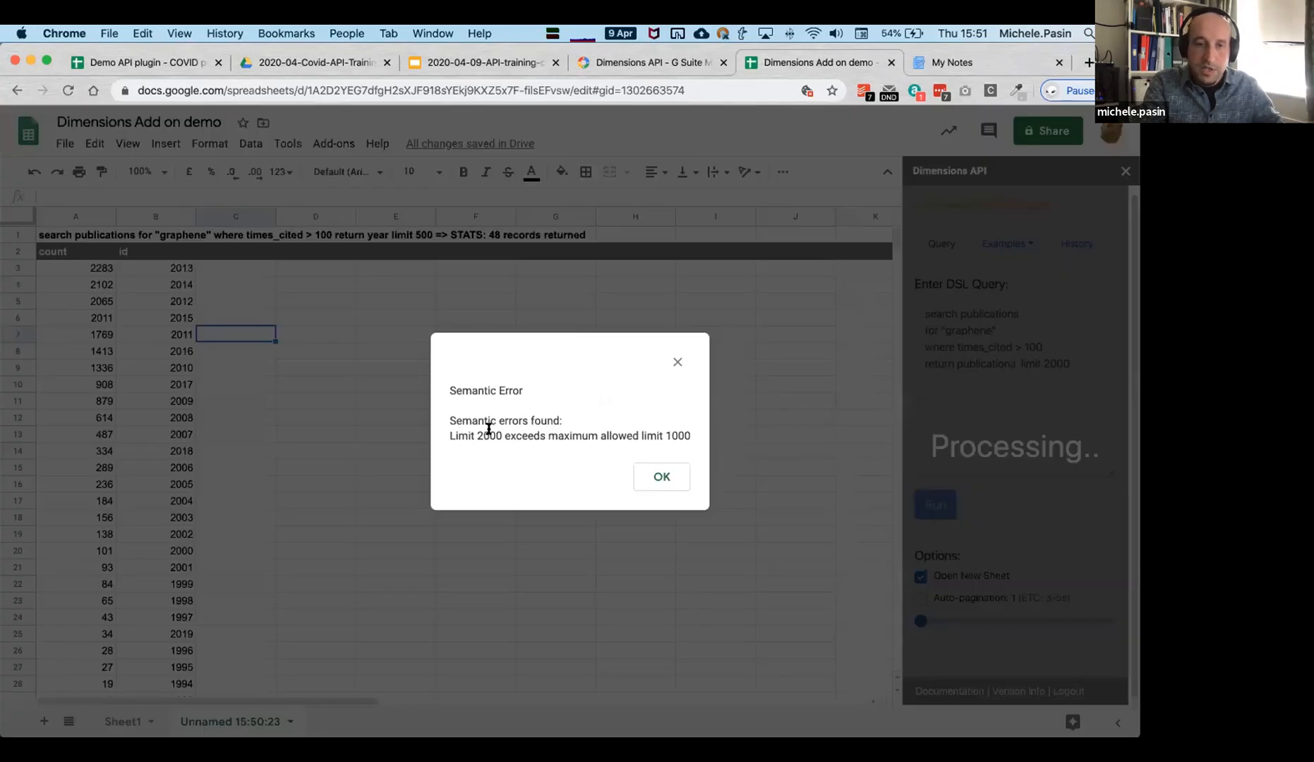
Dismiss the limit error, set "limit 1000 skip 1000" and run the query.
left_click_drag(458, 436, 589, 438)
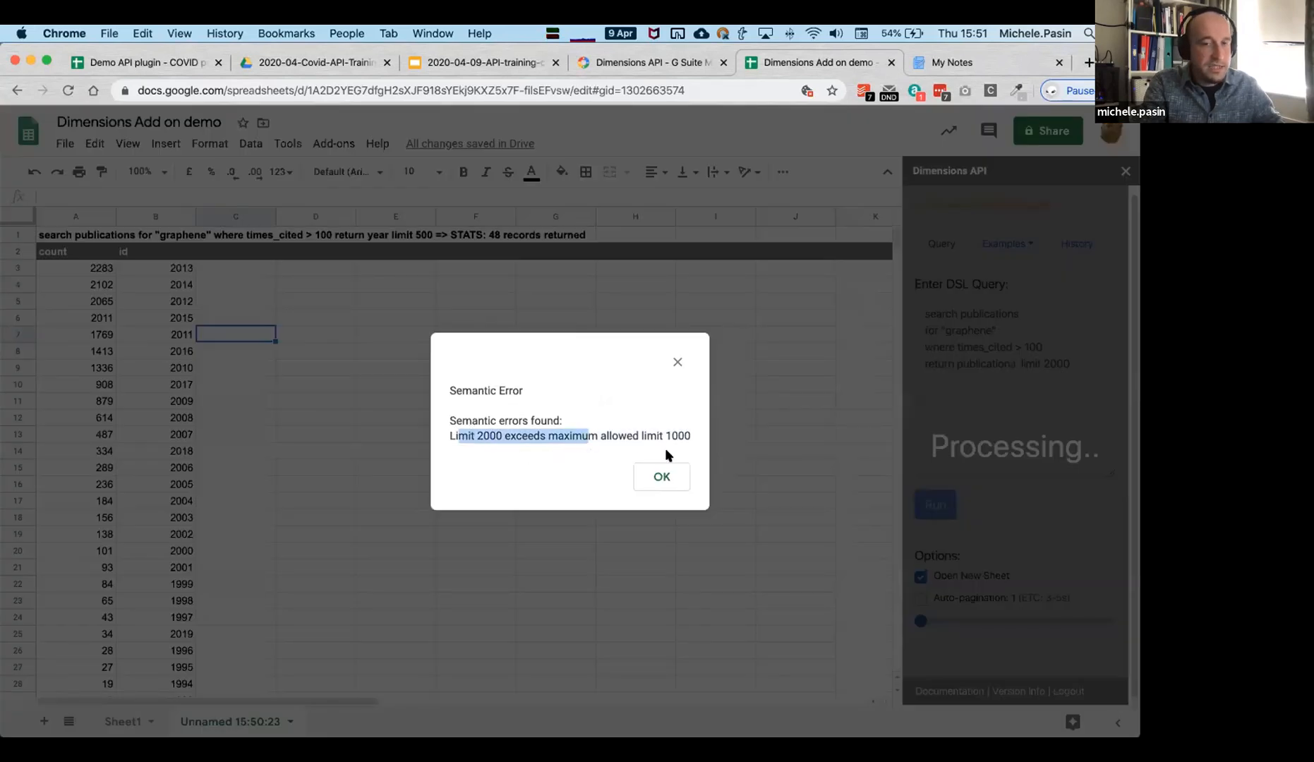
left_click(659, 484)
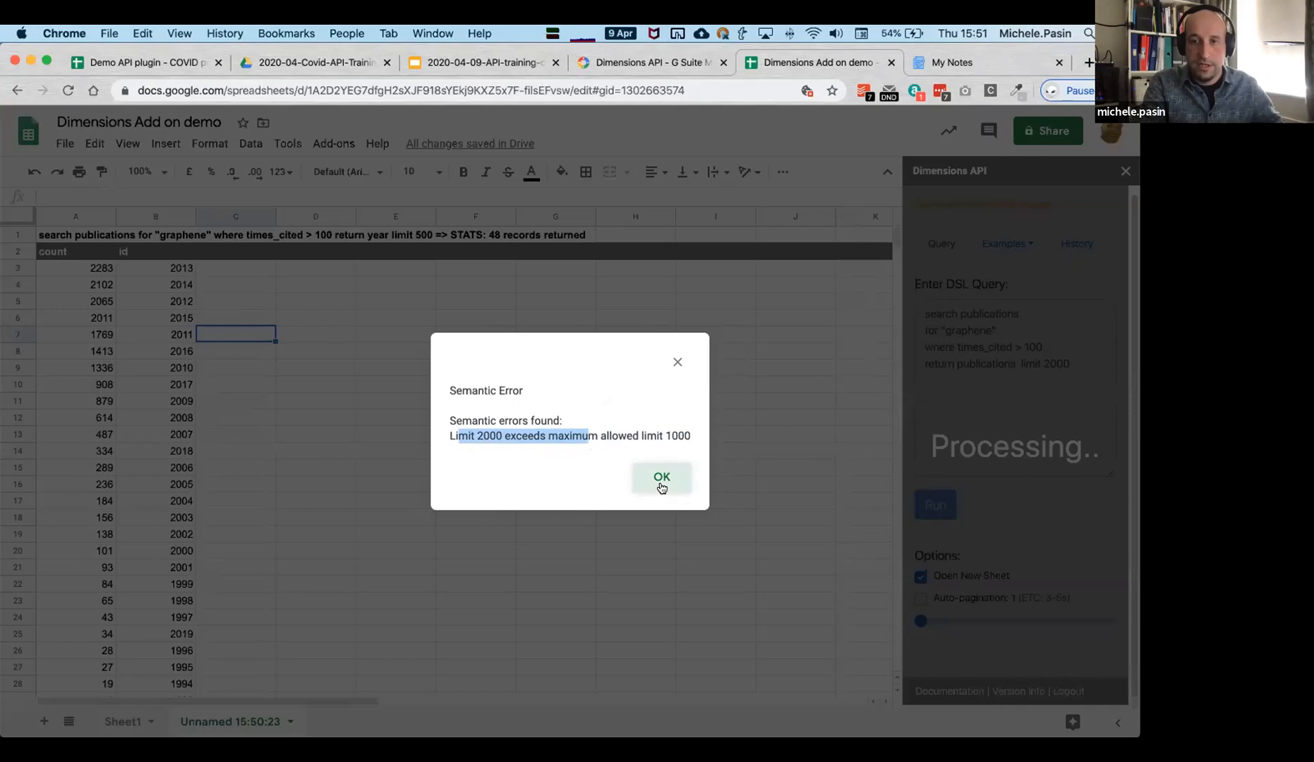
left_click(1036, 387)
left_click(1048, 364)
key("BackSpace")
type("1")
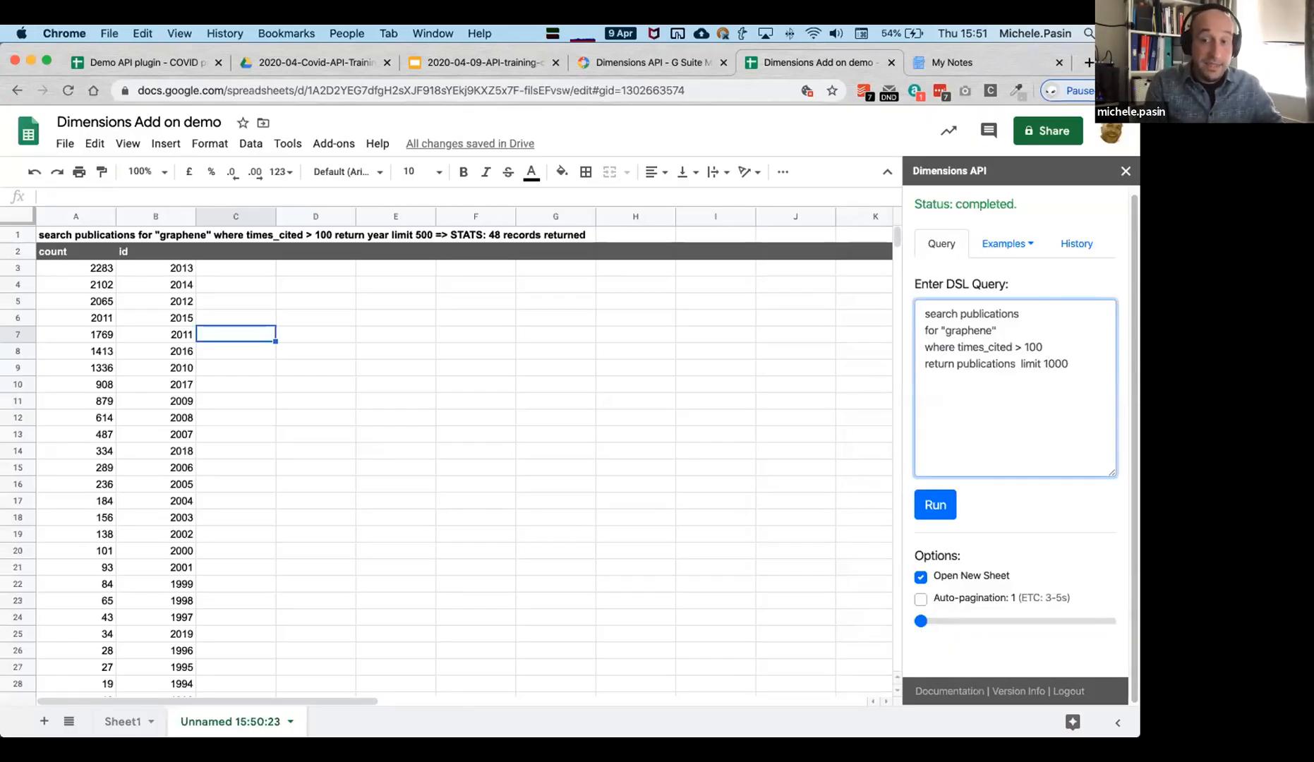
key("Right")
key("Right")
key("Right")
type("skip")
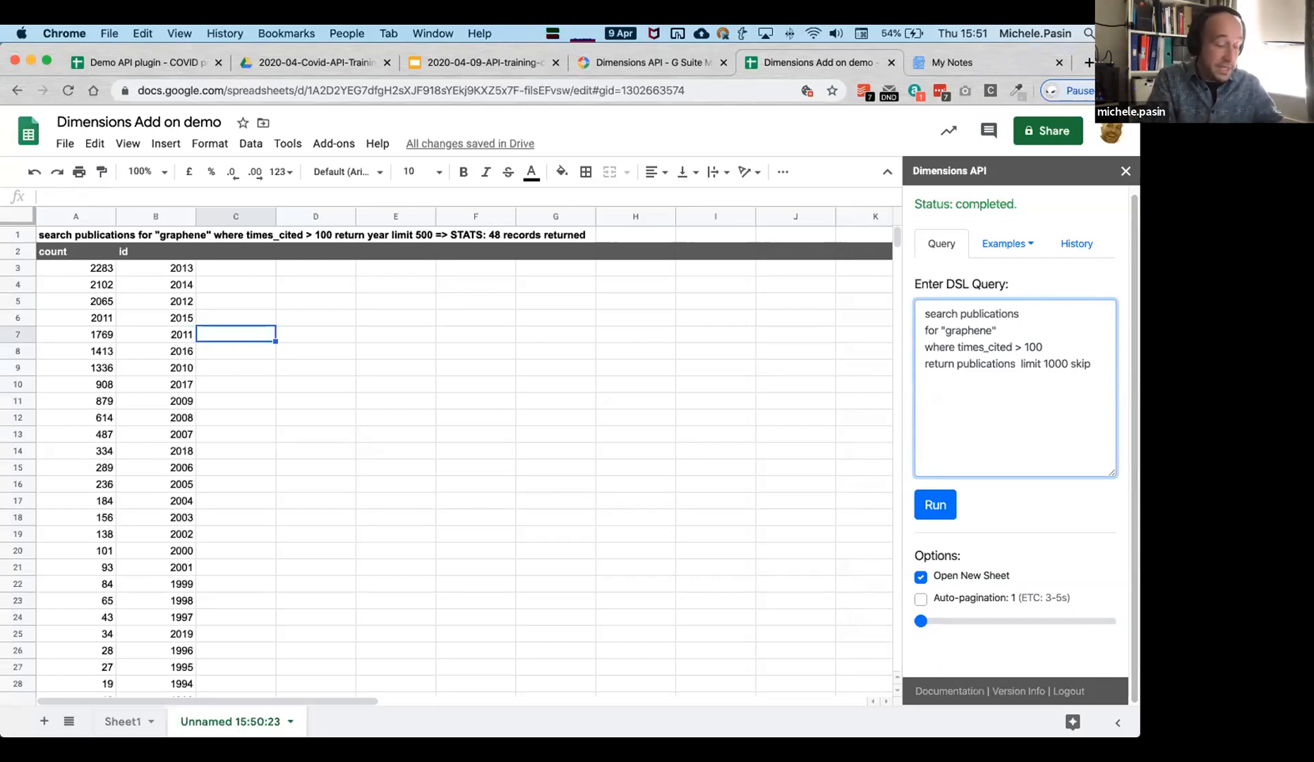
type(" 1000")
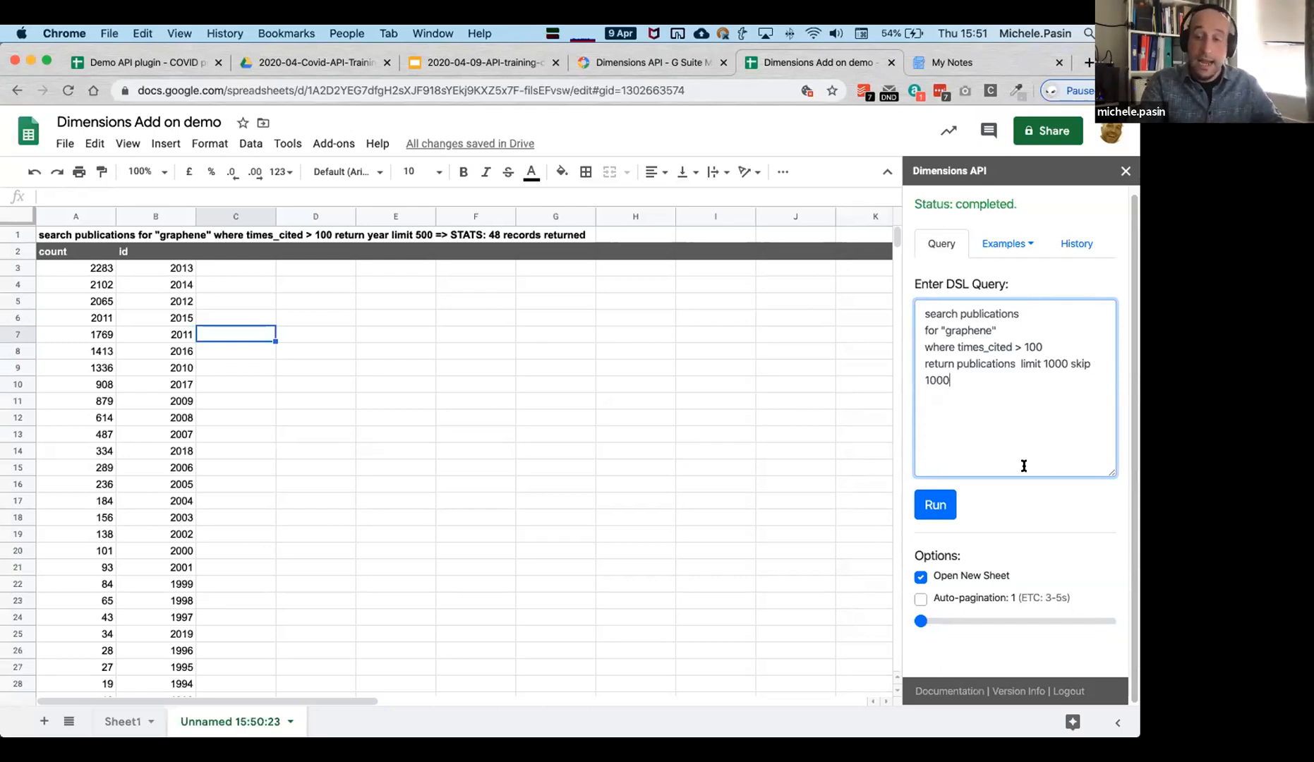
left_click(935, 507)
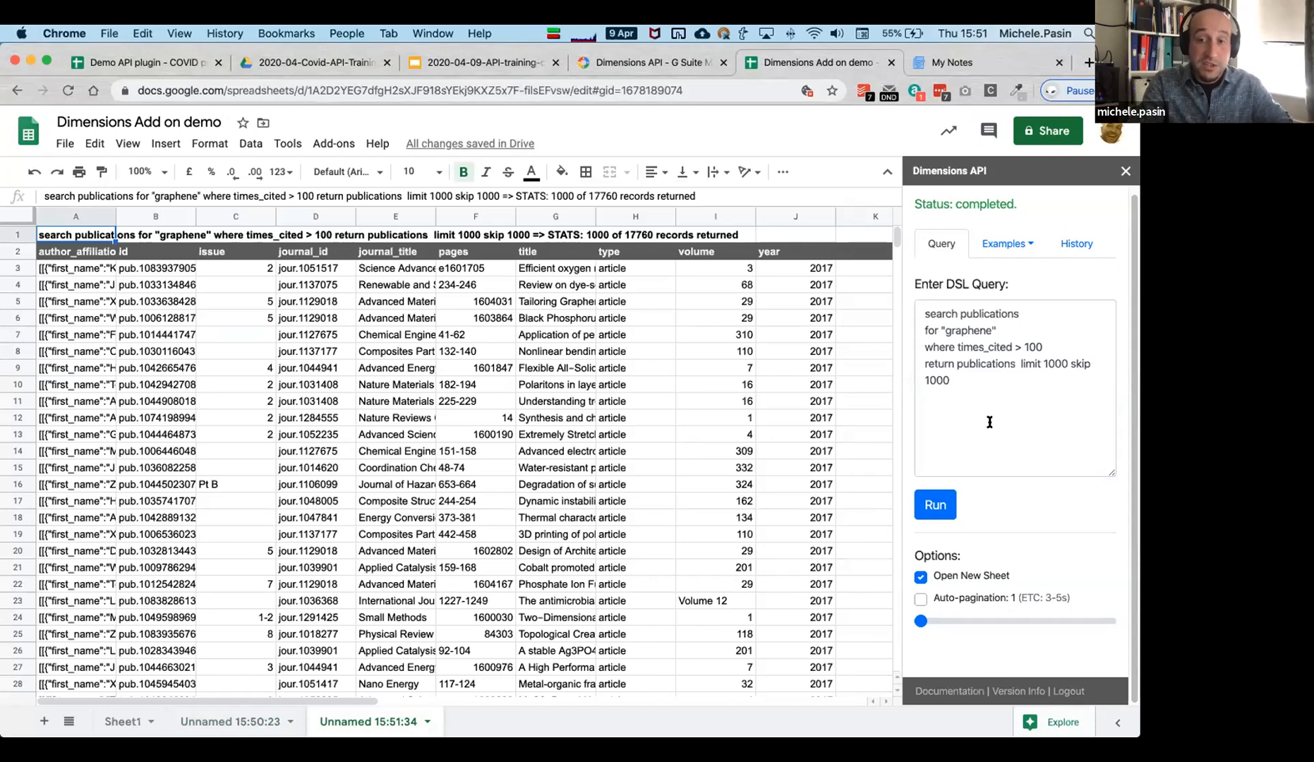
Enable auto-pagination at 10 pages and delete the "limit 1000 skip 1000" clause.
left_click(994, 400)
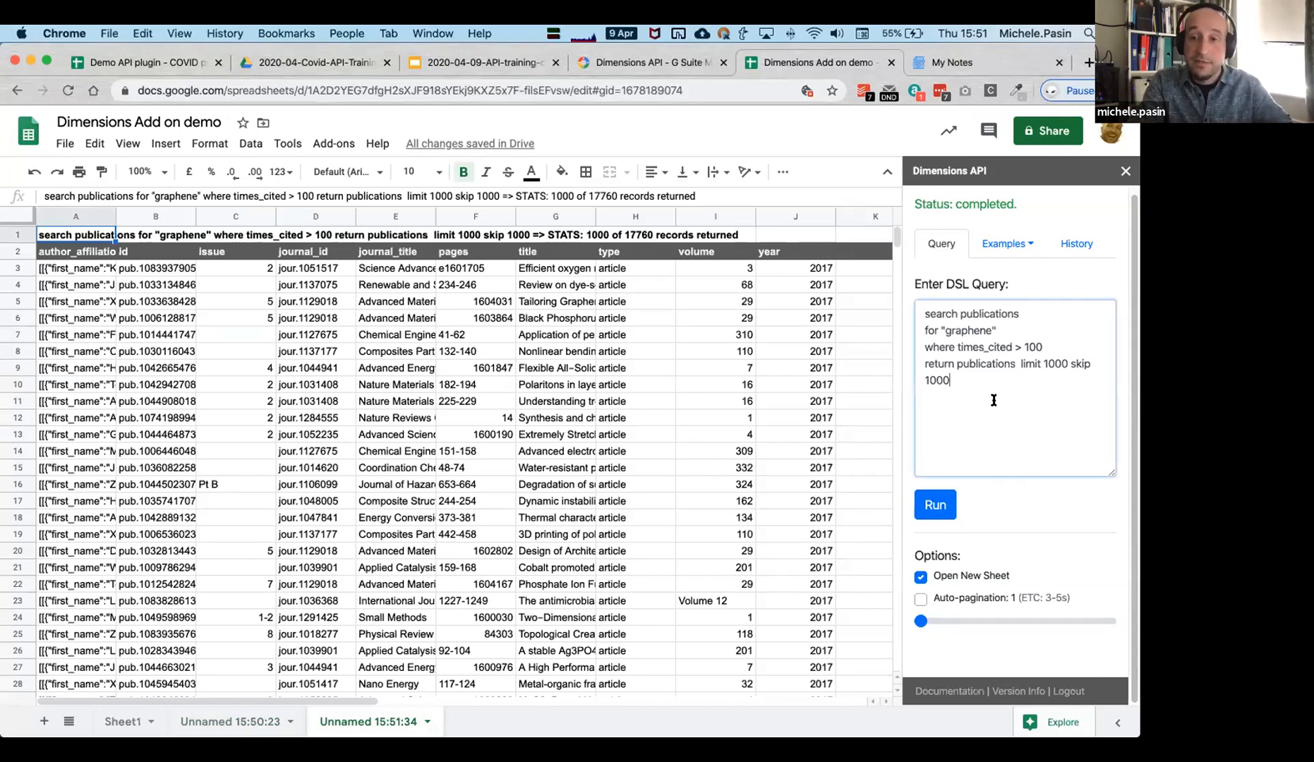
left_click(942, 595)
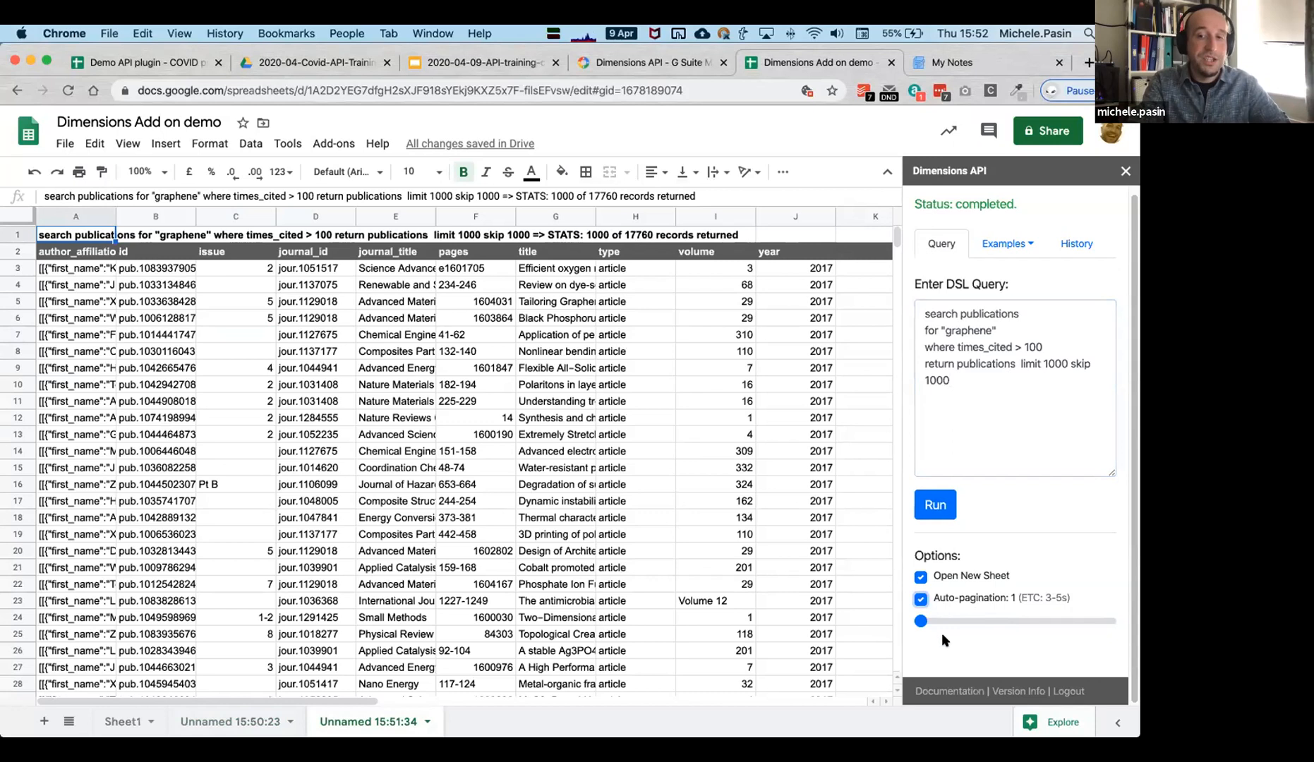
left_click_drag(1040, 416, 1020, 360)
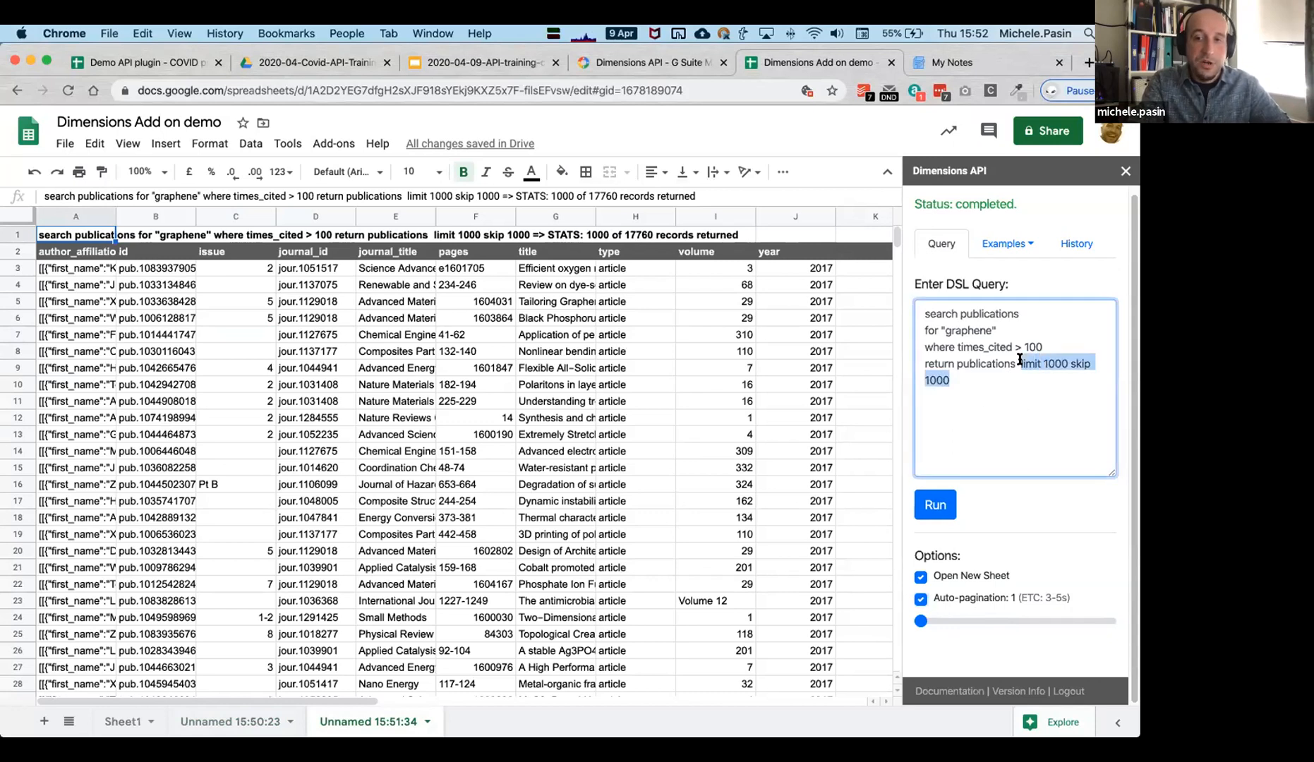
key("BackSpace")
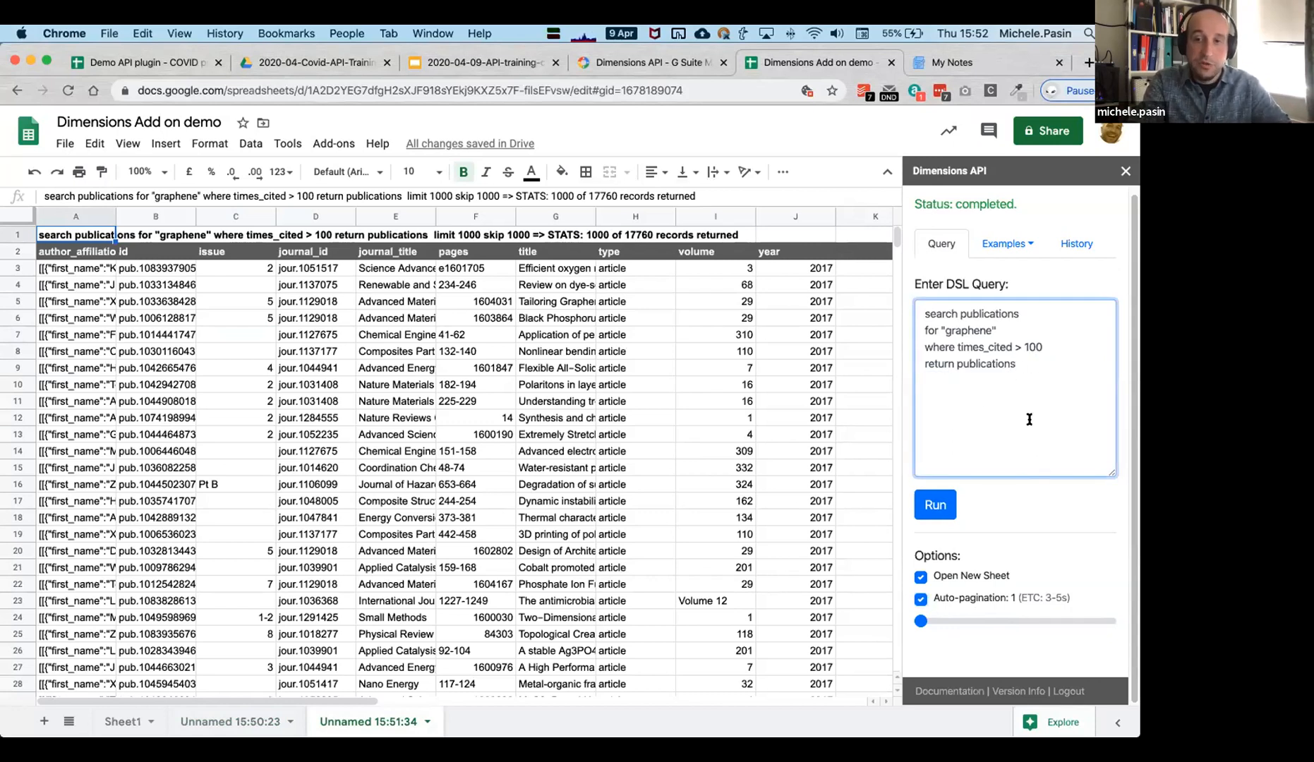
left_click_drag(920, 621, 979, 621)
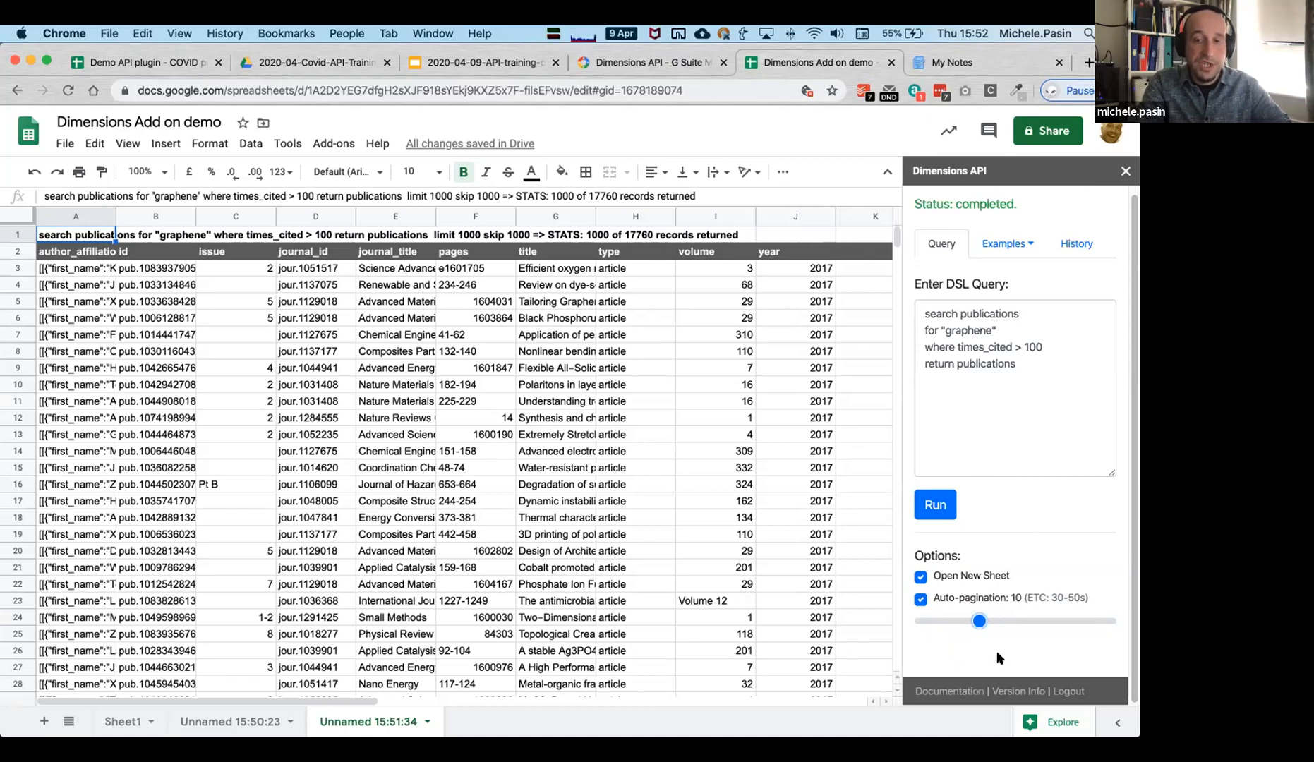
left_click(1029, 596)
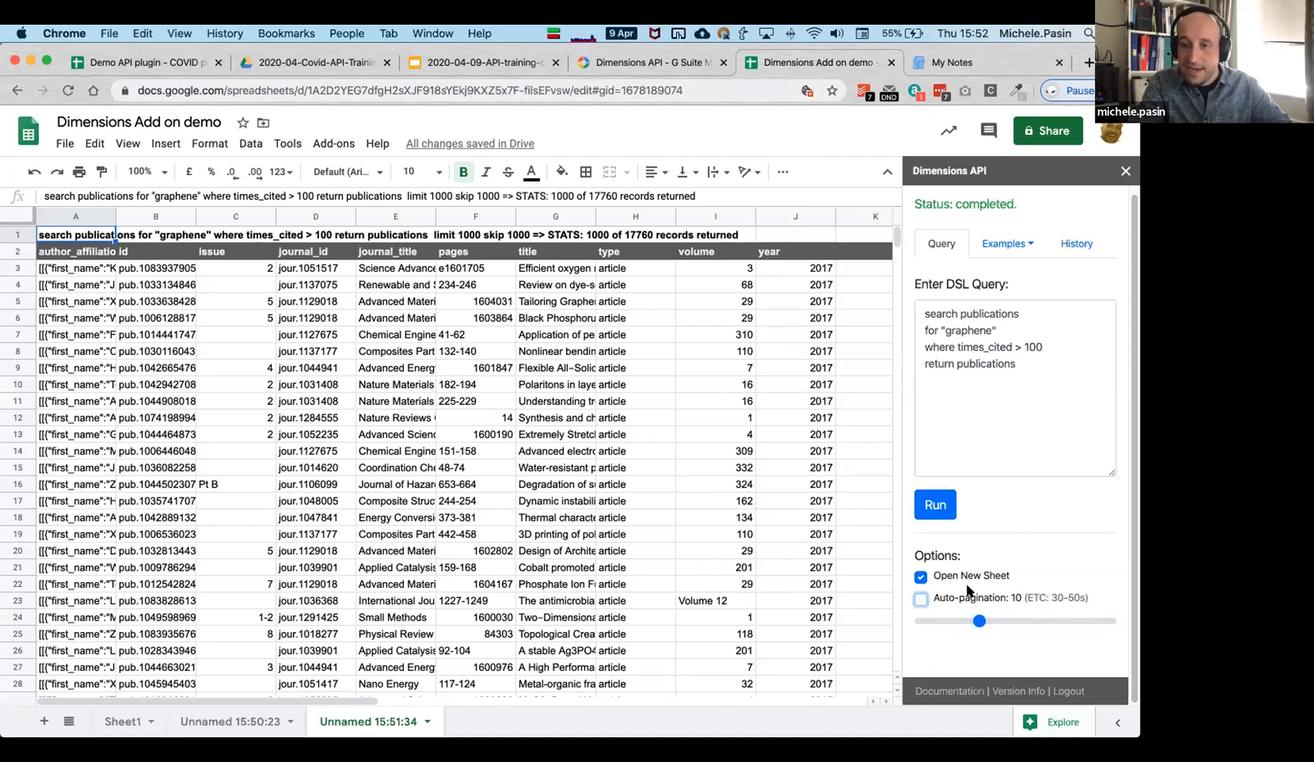
left_click(972, 597)
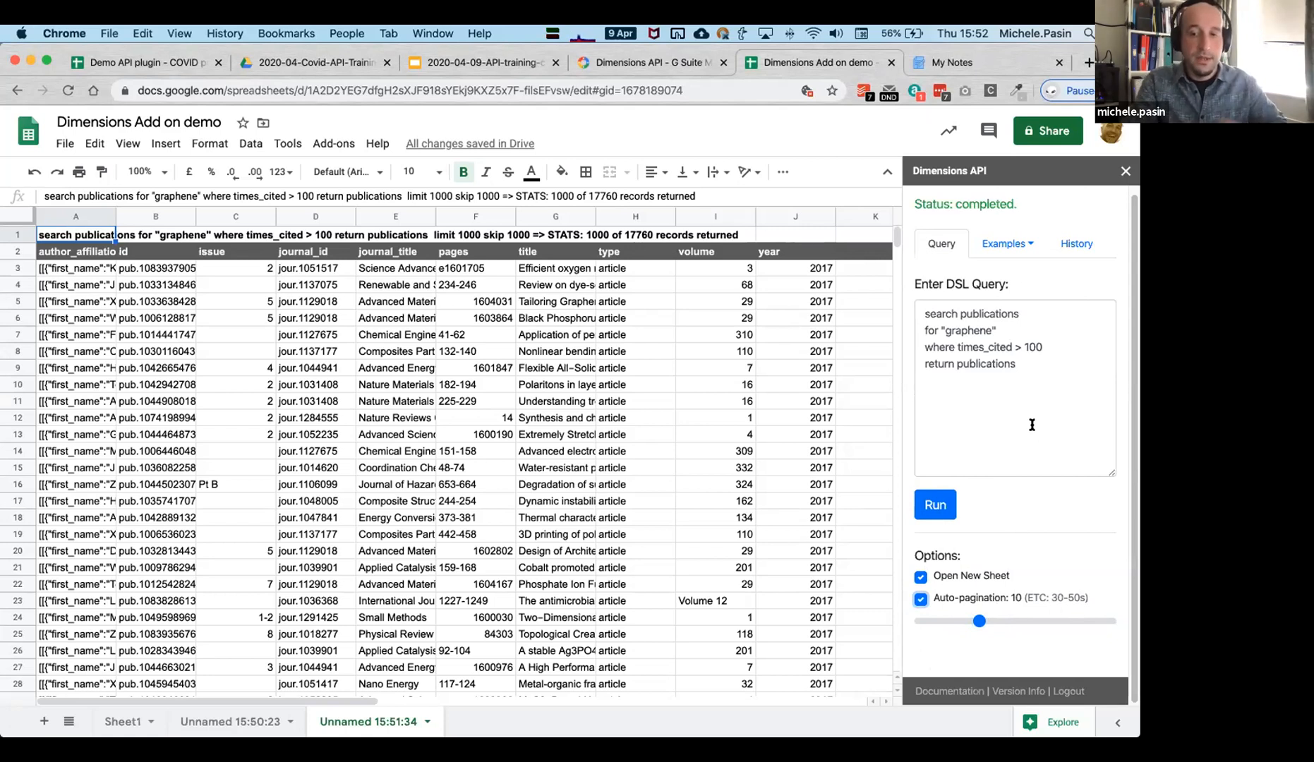
Run the auto-paginated graphene query and scan the 10009 returned records.
left_click(937, 512)
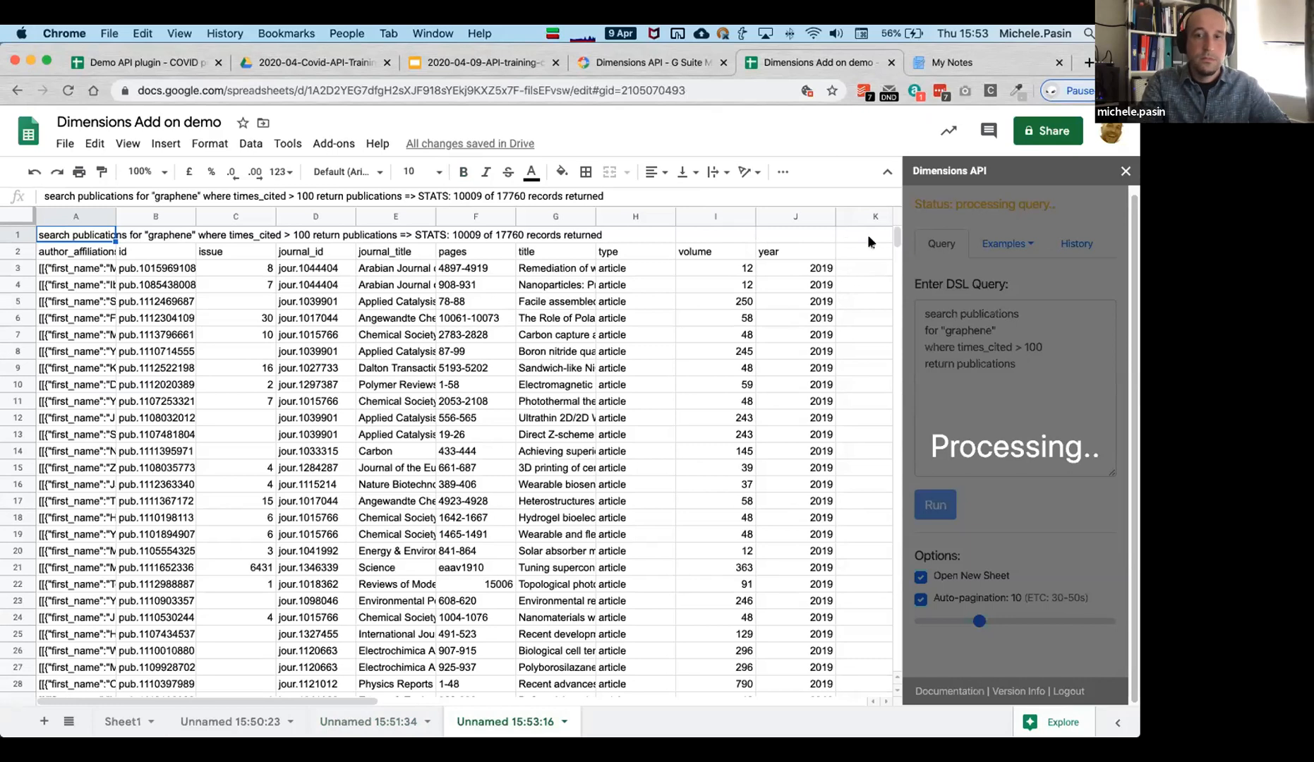
scroll(628, 433, "down", 1)
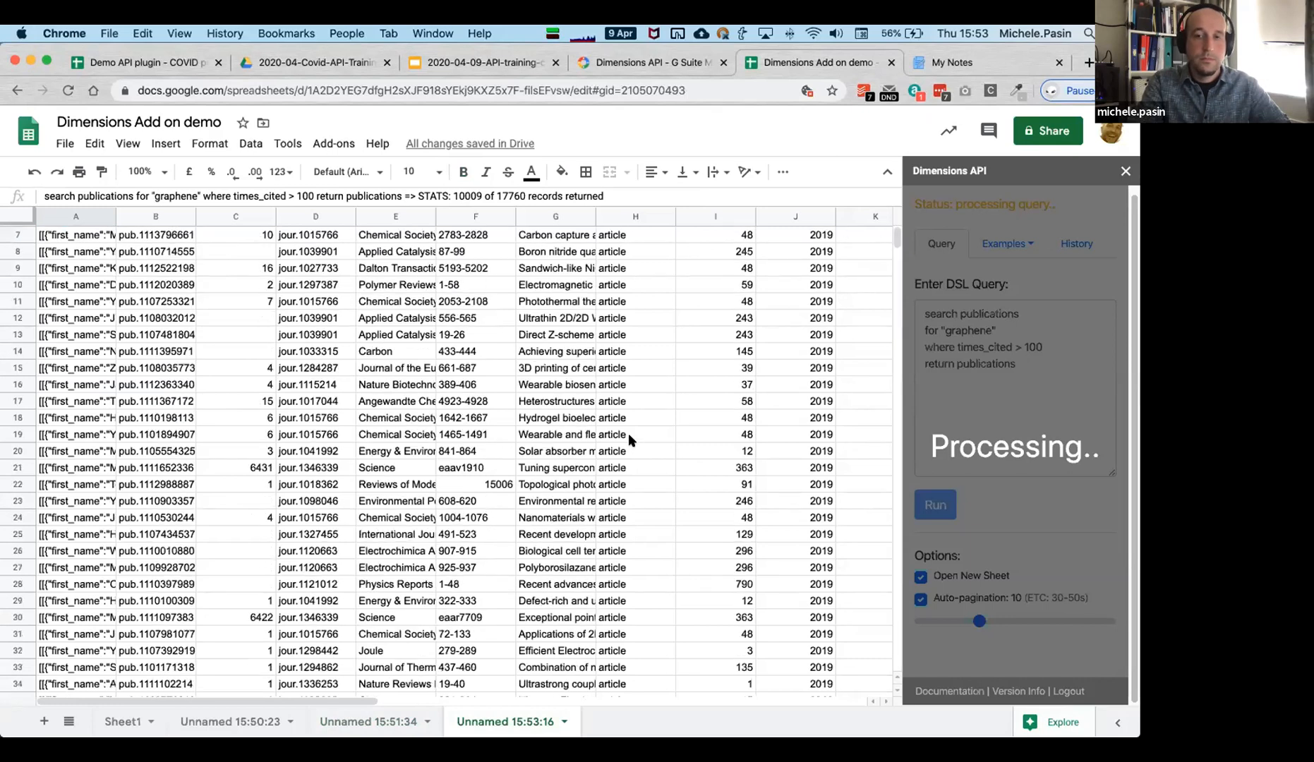
scroll(630, 431, "up", 1)
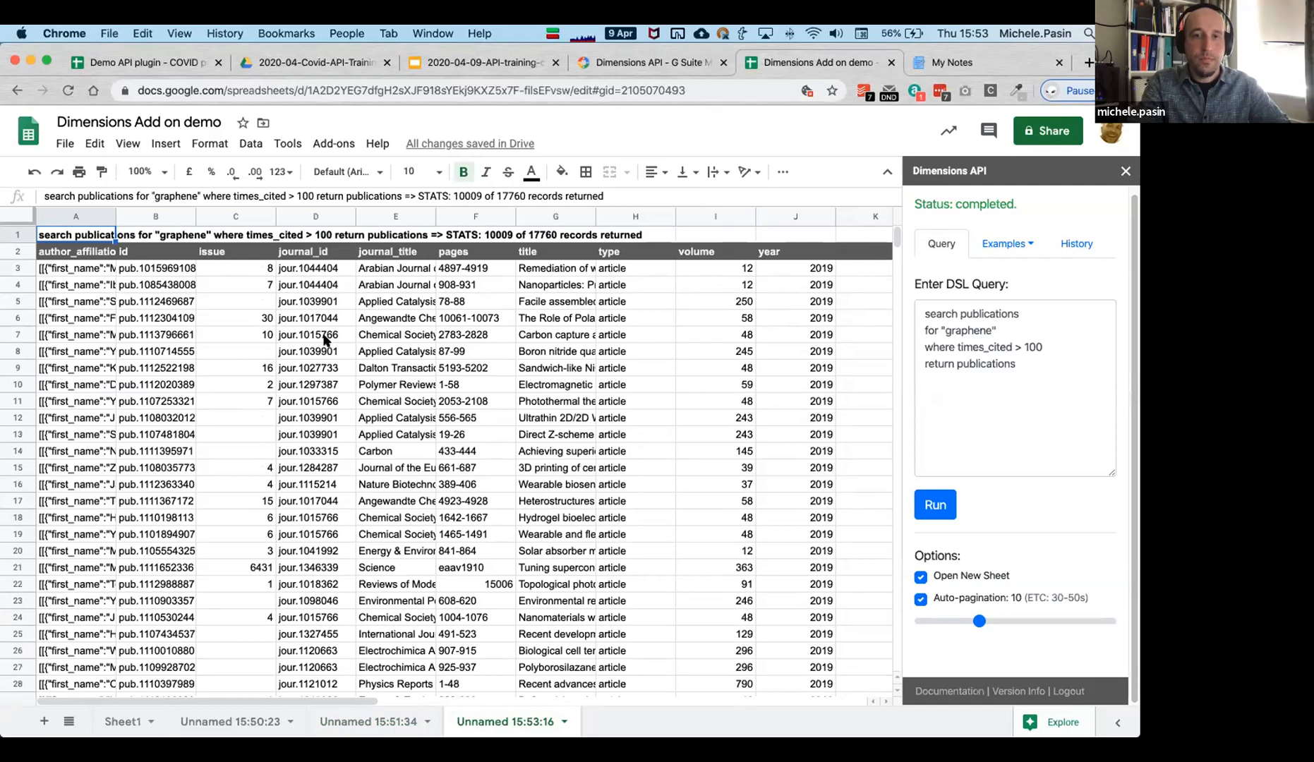
Inspect volume, title, journal and year cells, then open the add-on documentation.
left_click(739, 363)
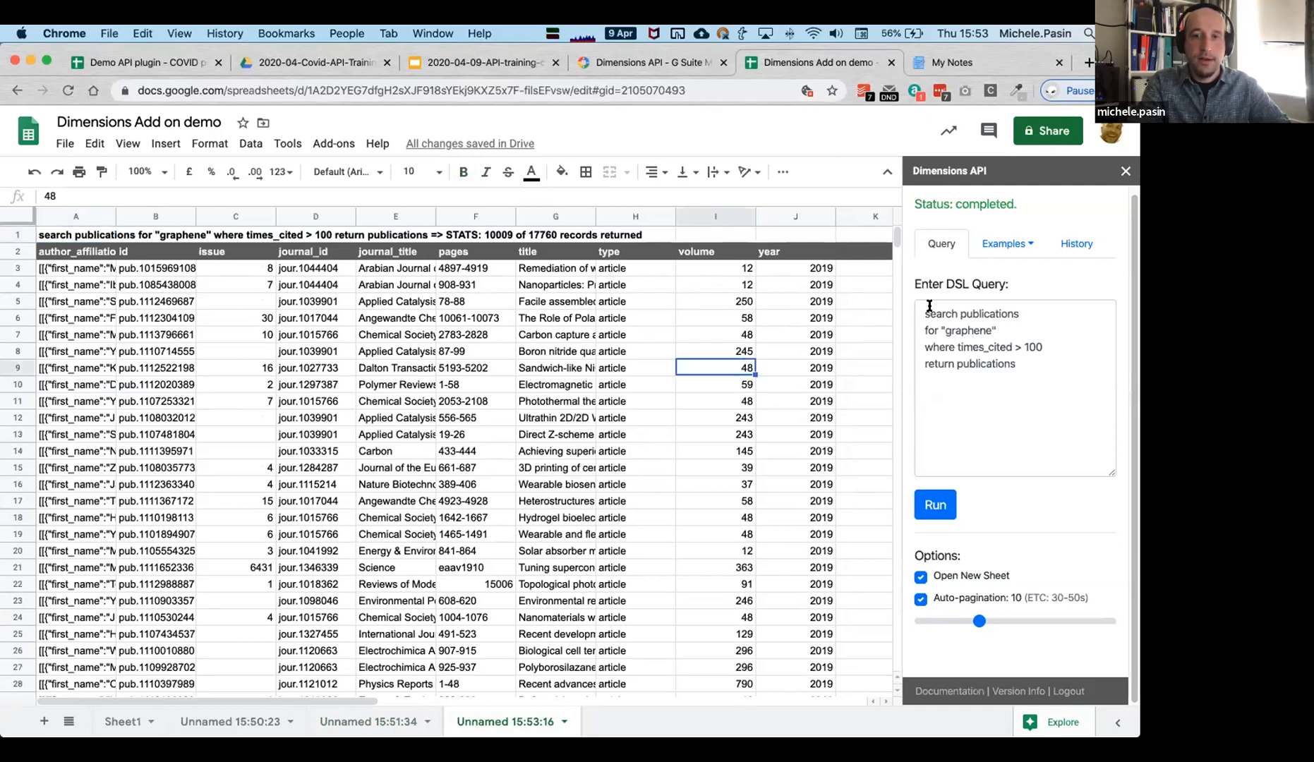
left_click_drag(894, 240, 884, 684)
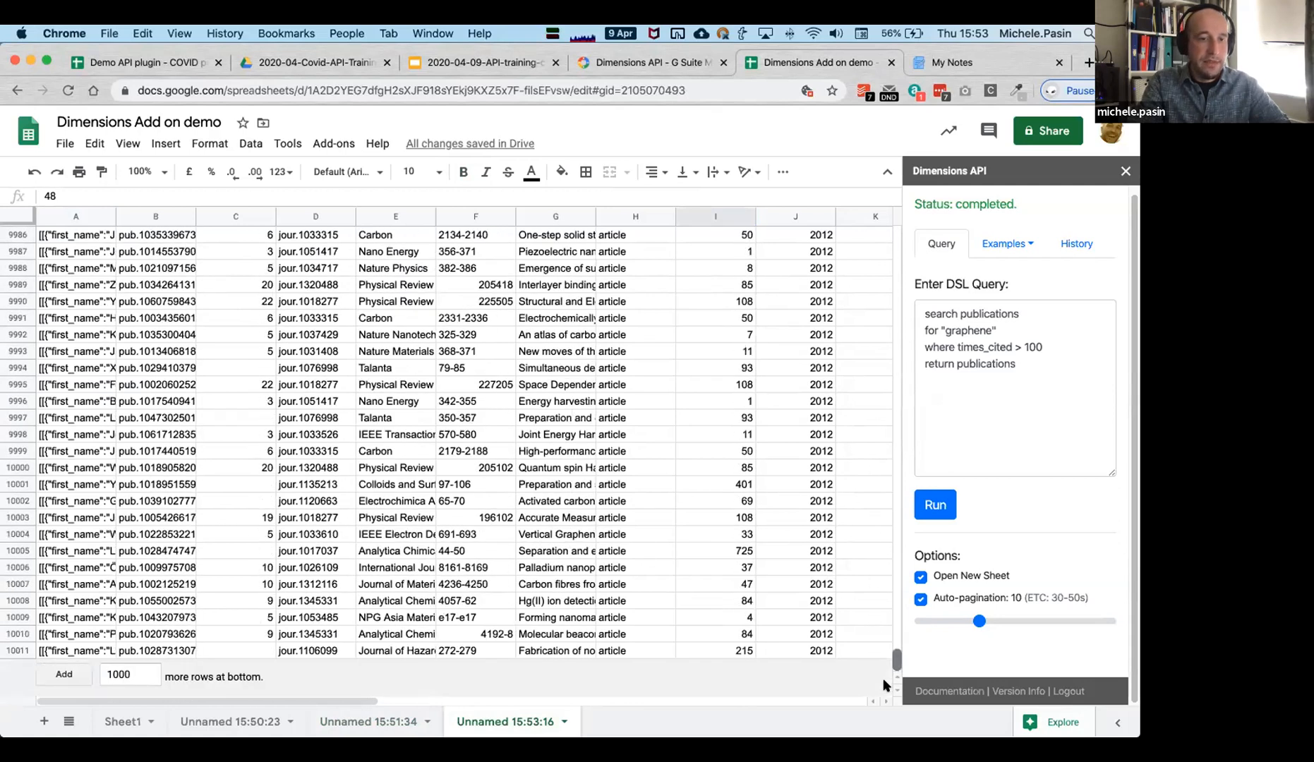
left_click_drag(895, 664, 882, 214)
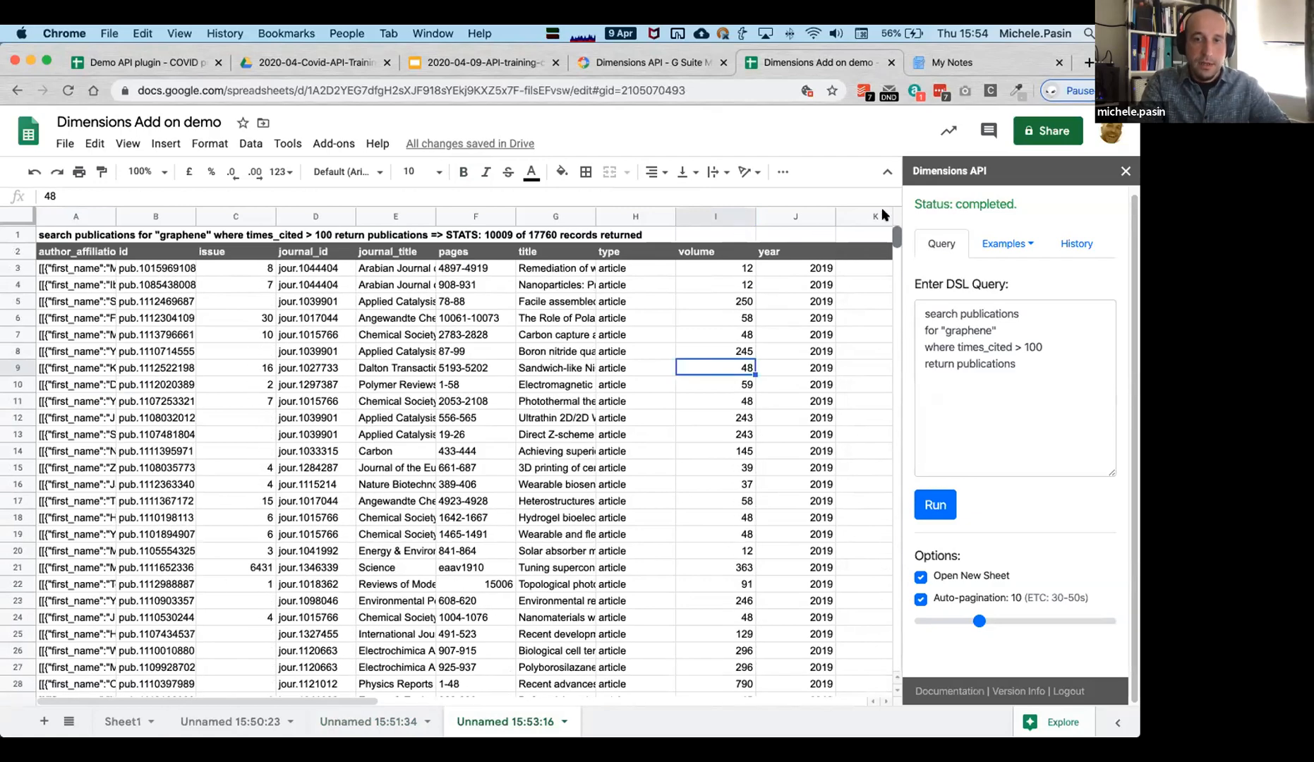
left_click(522, 502)
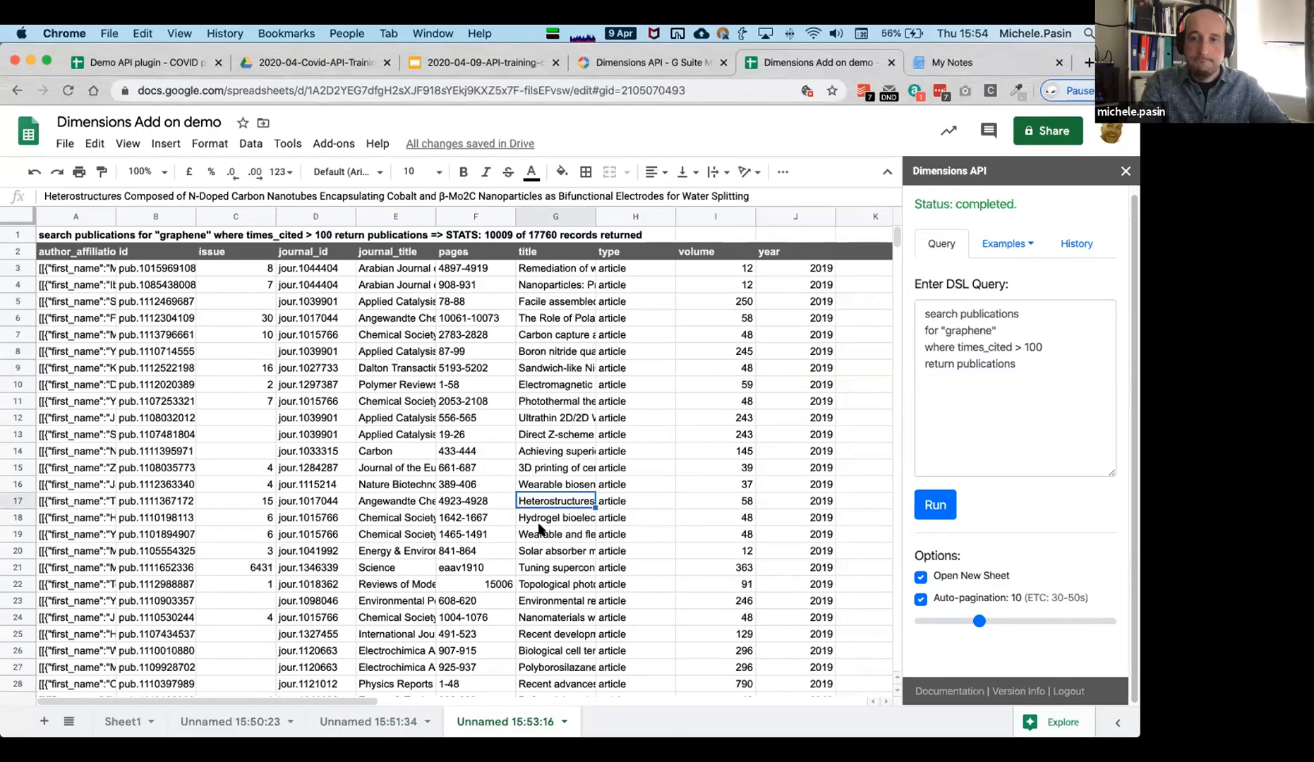
left_click(541, 524)
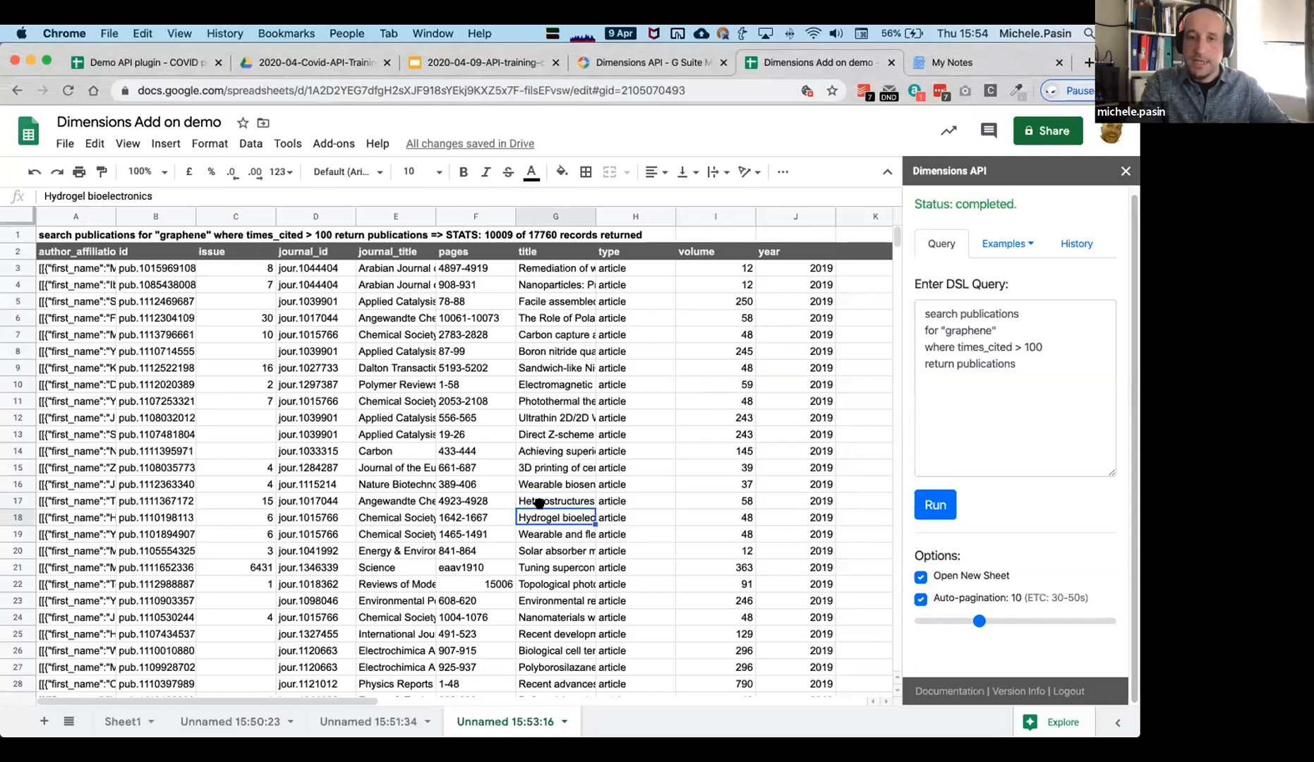
left_click(409, 502)
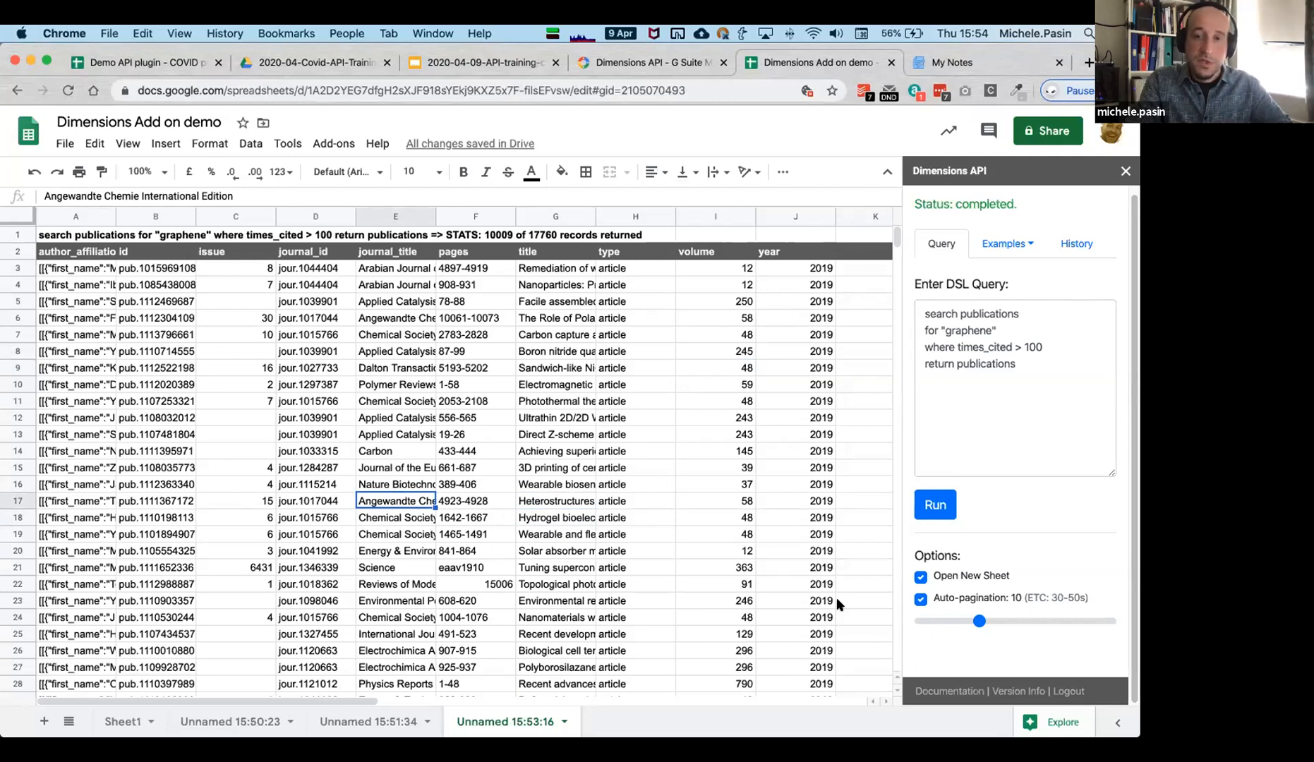
left_click(819, 555)
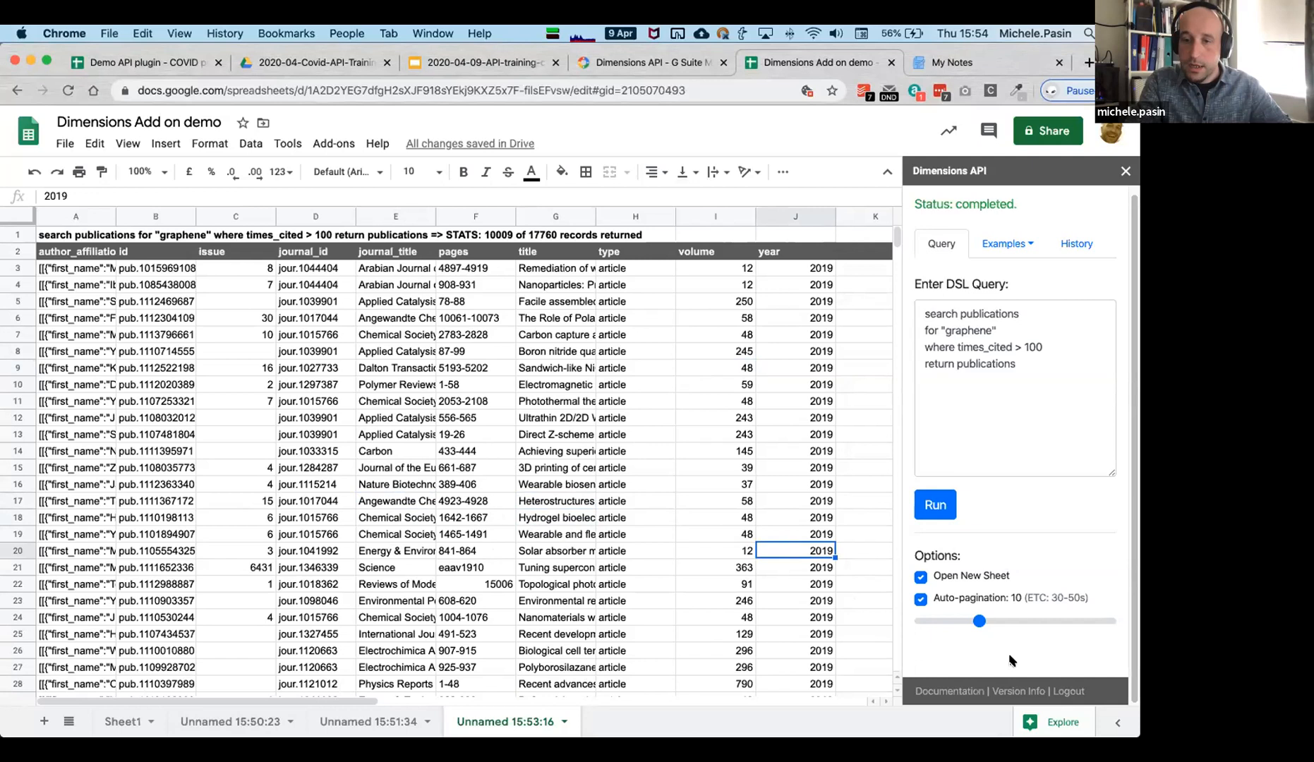
left_click(742, 382)
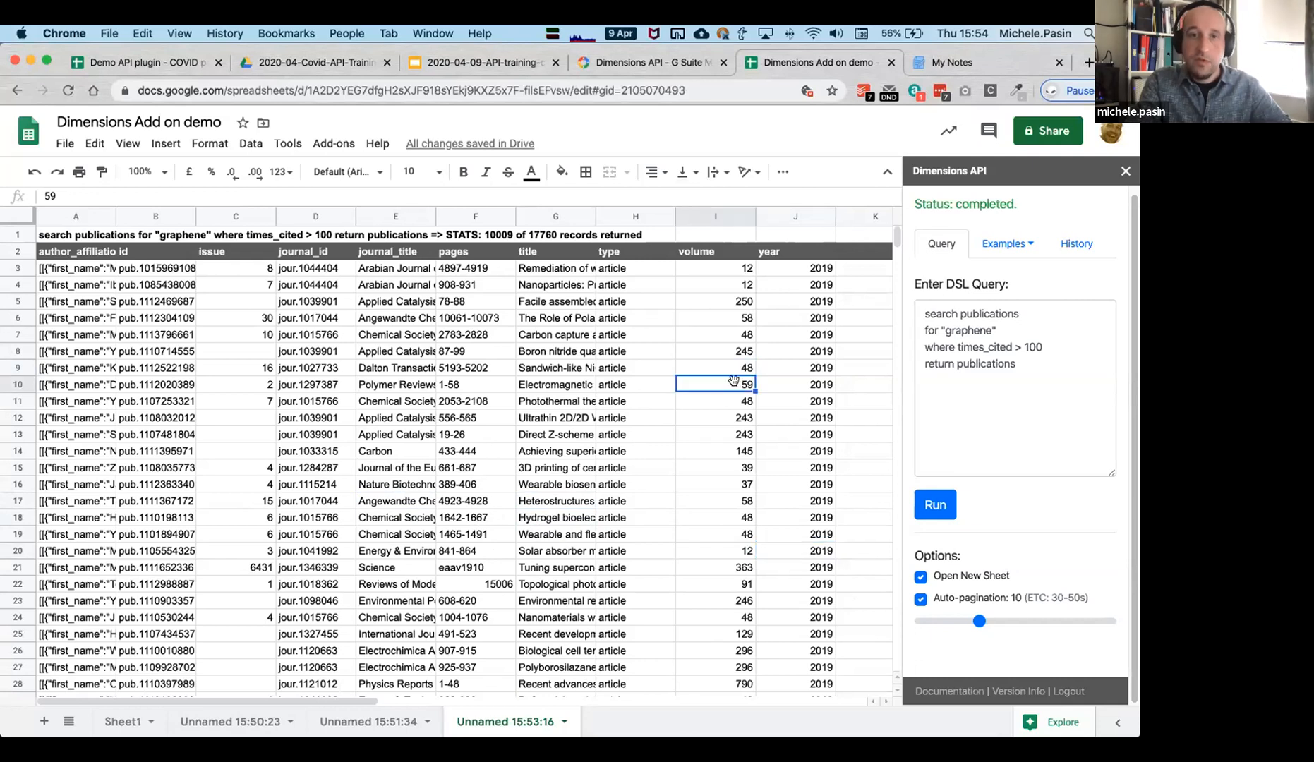
left_click(948, 691)
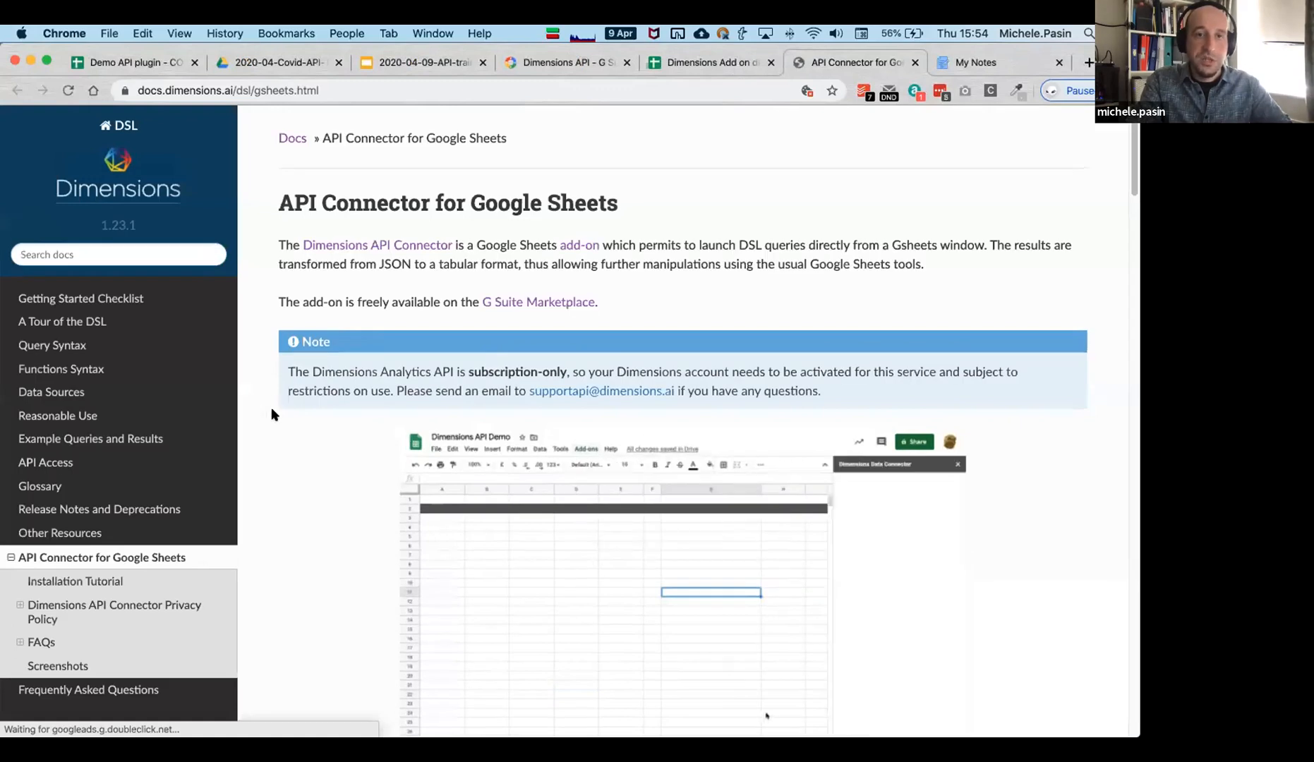
Scroll the API Connector for Google Sheets page and return to the Dimensions Add on demo tab.
scroll(274, 411, "down", 1)
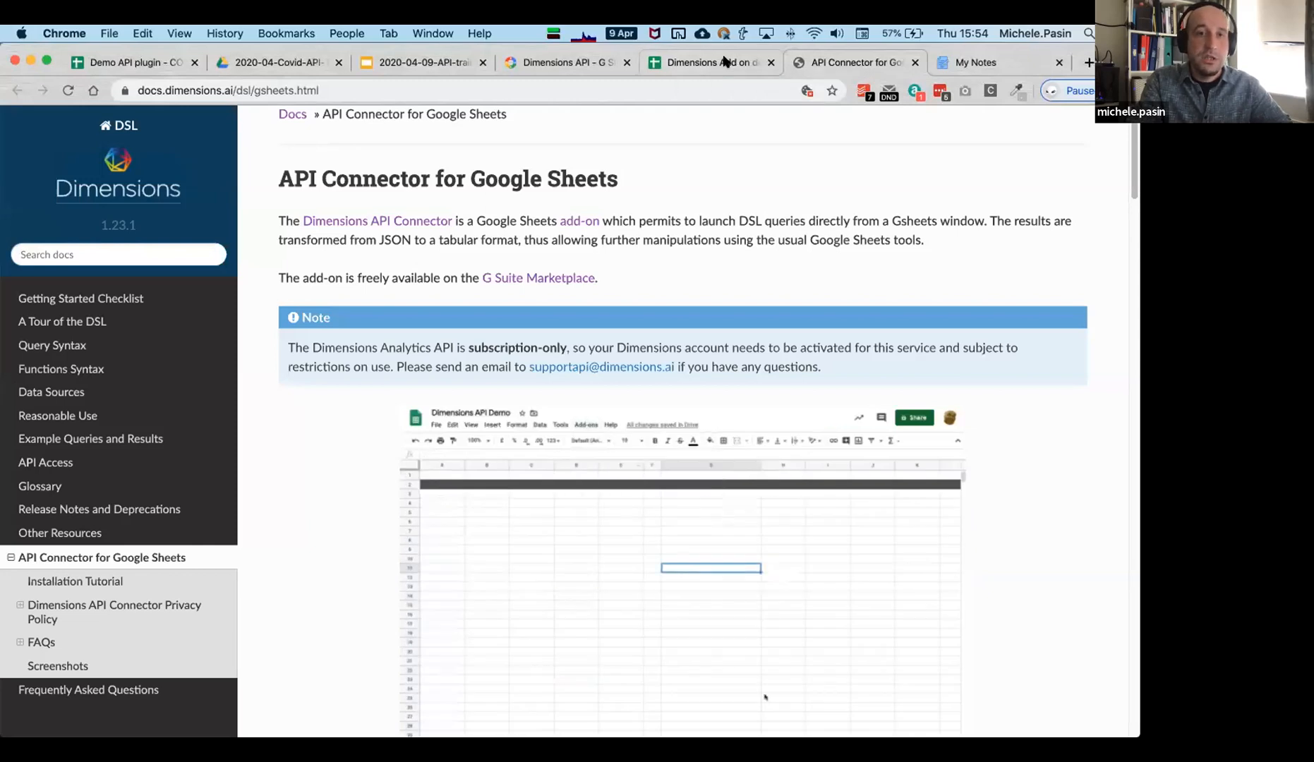
left_click(724, 62)
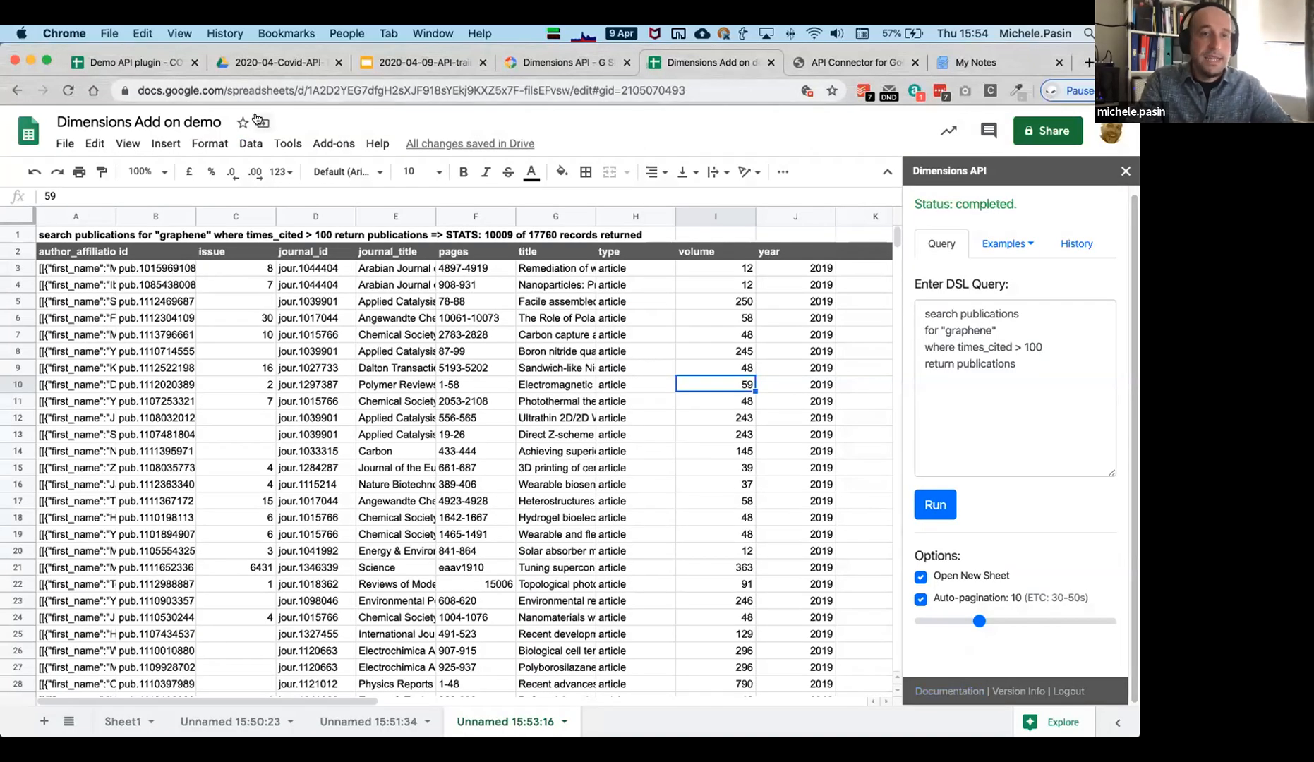
Switch to the Demo API plugin - COVID pubs browser tab showing the query results spreadsheet.
left_click(136, 61)
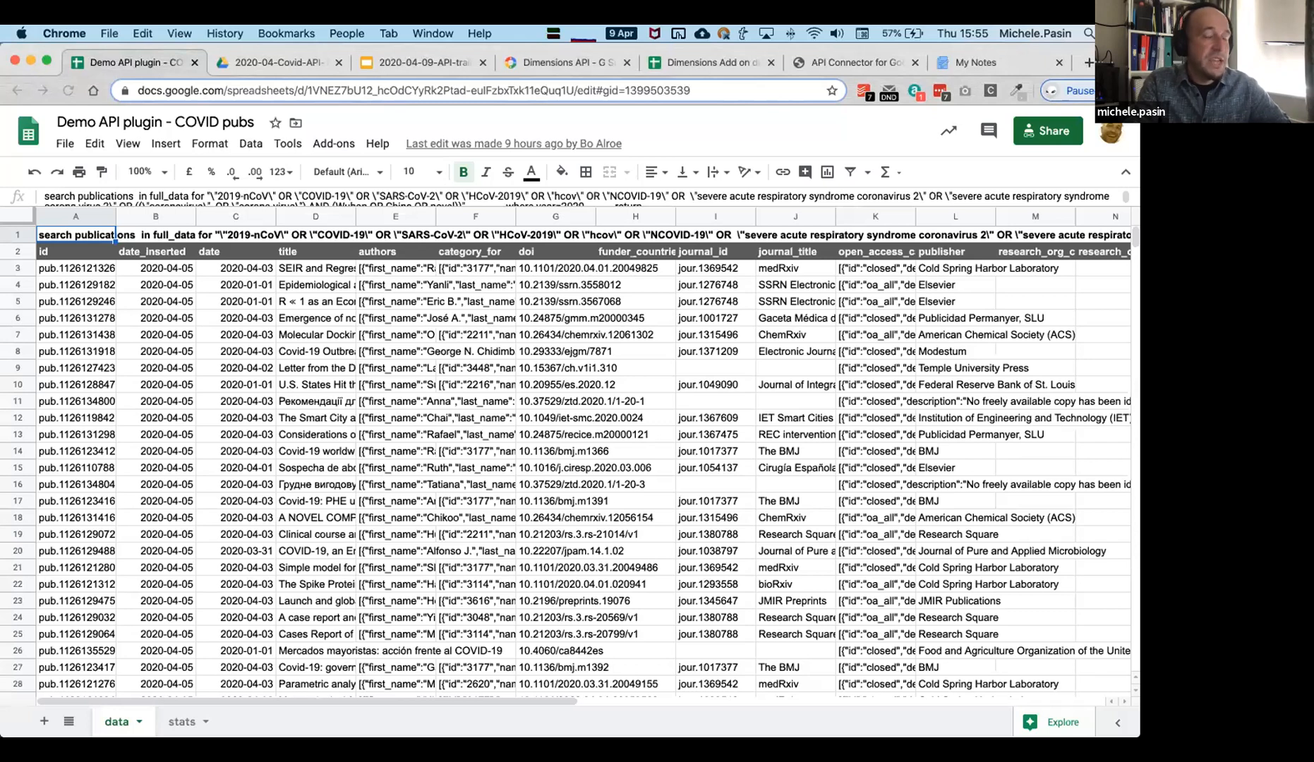
left_click(664, 503)
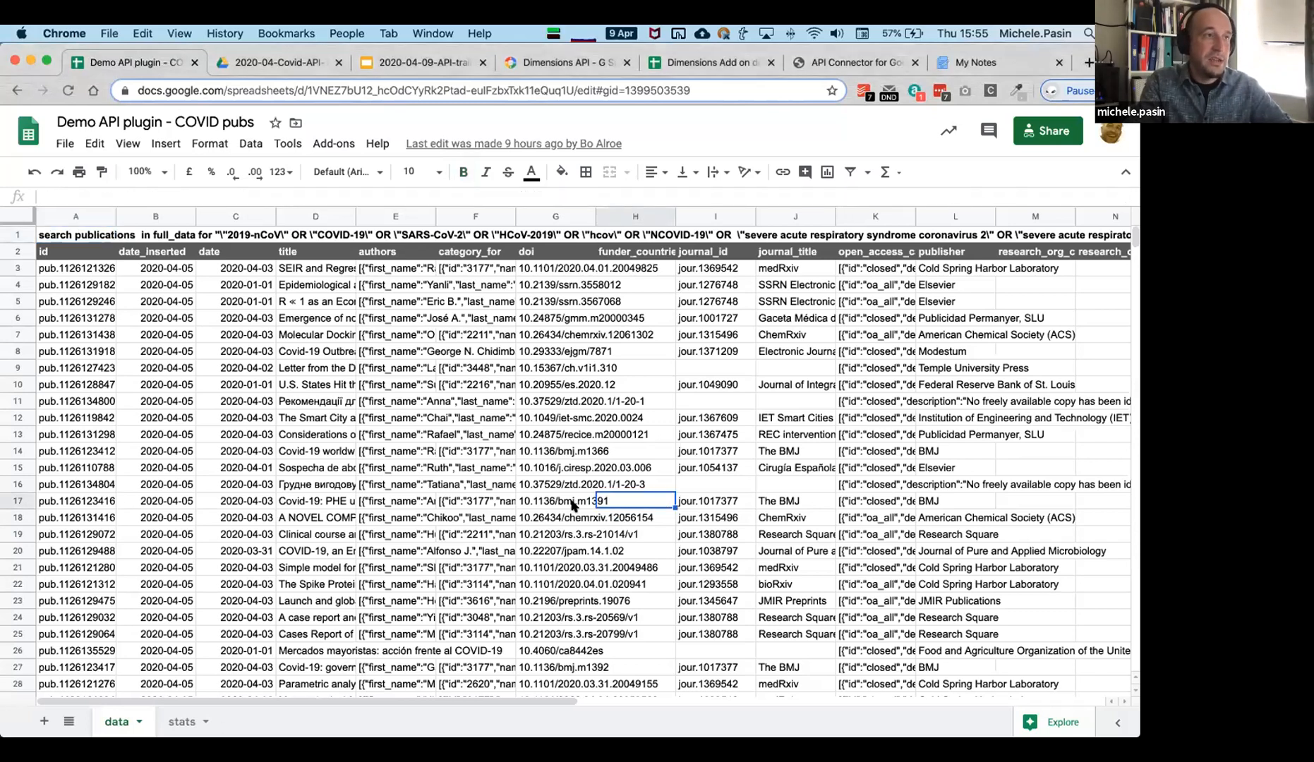
left_click(466, 452)
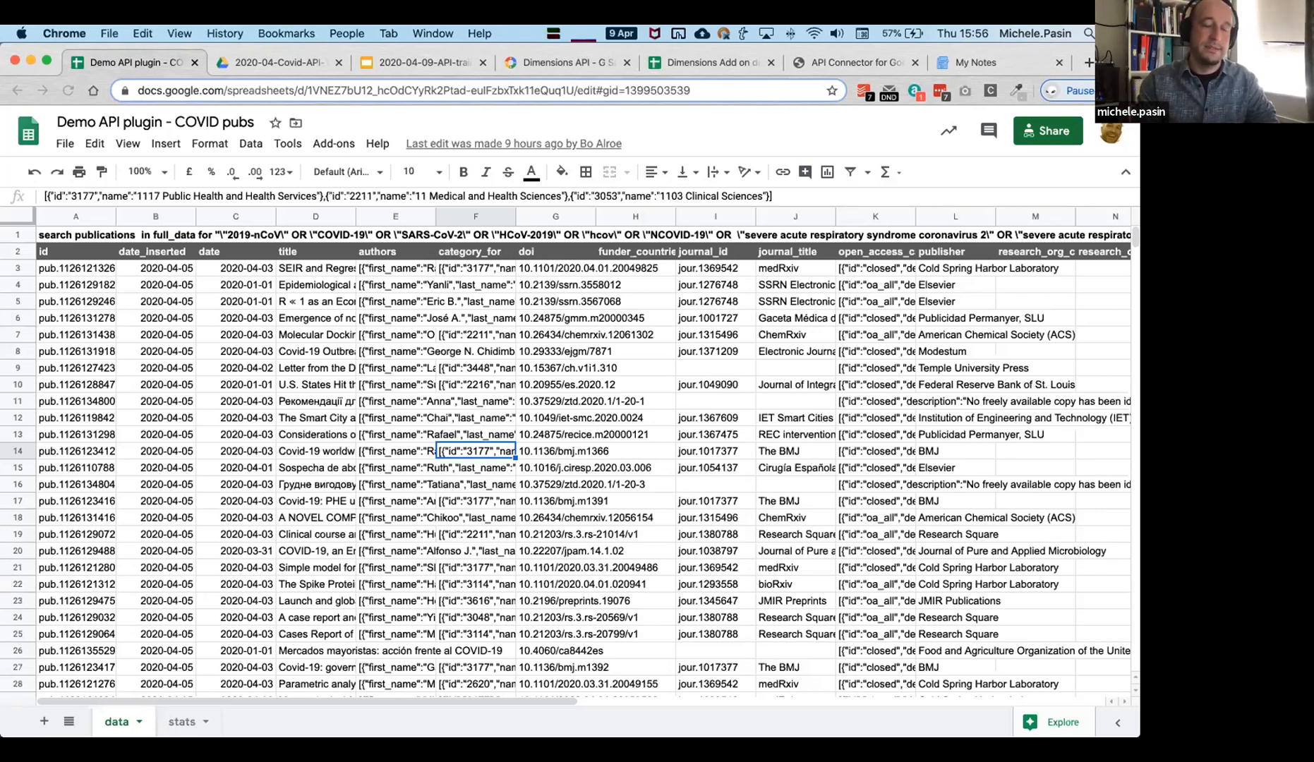
left_click(702, 418)
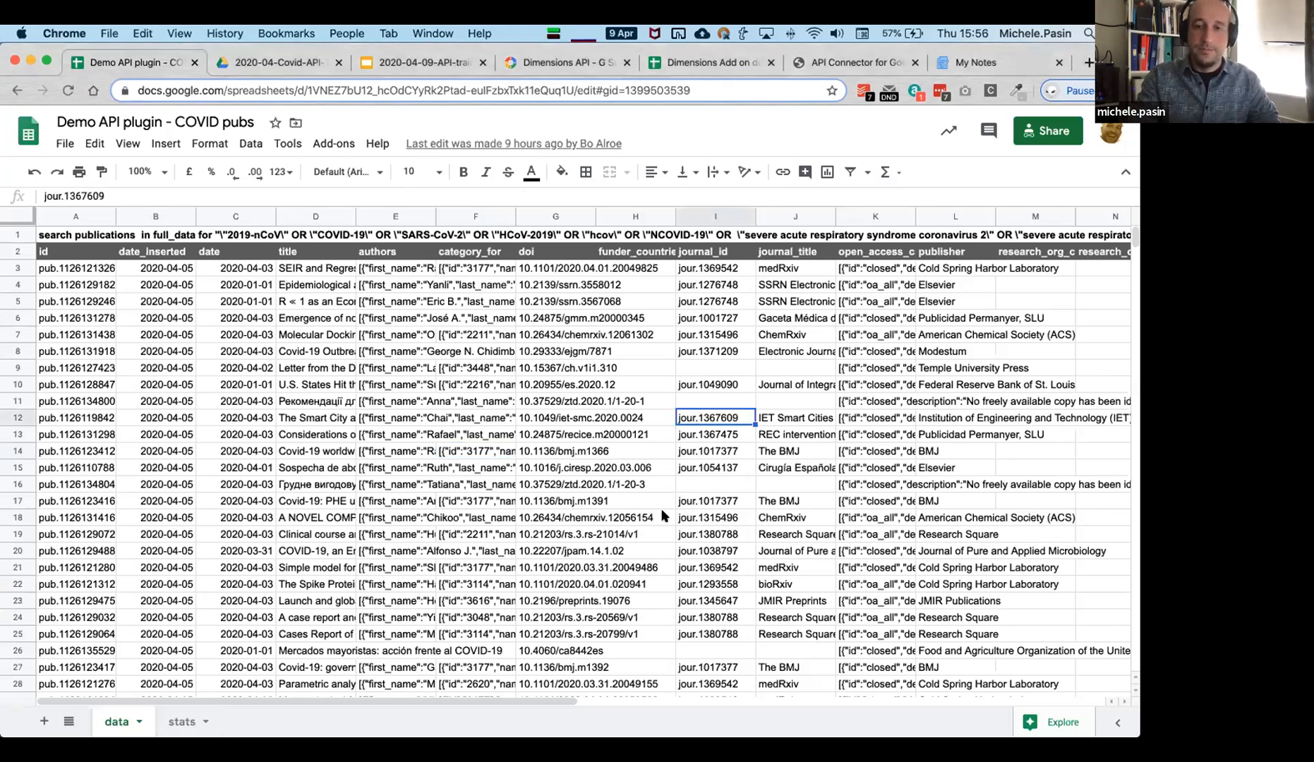
left_click(669, 502)
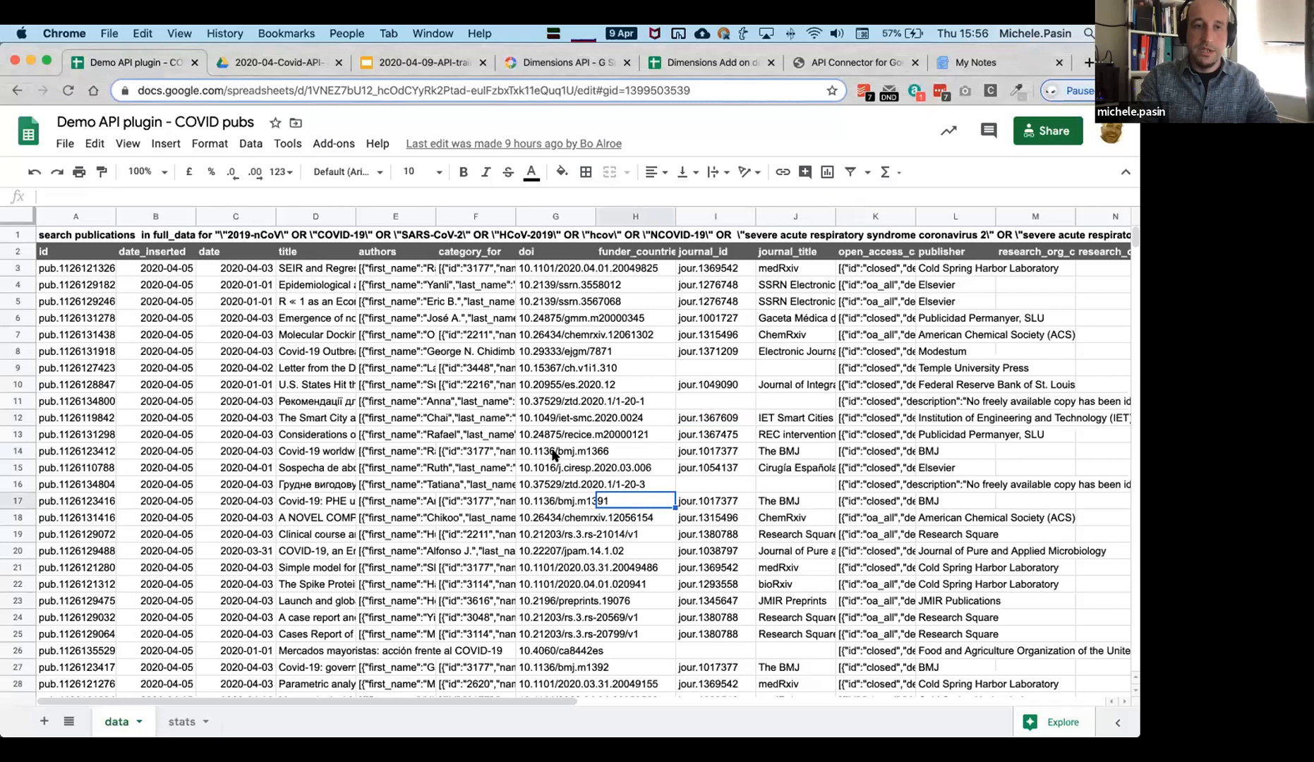
left_click(328, 467)
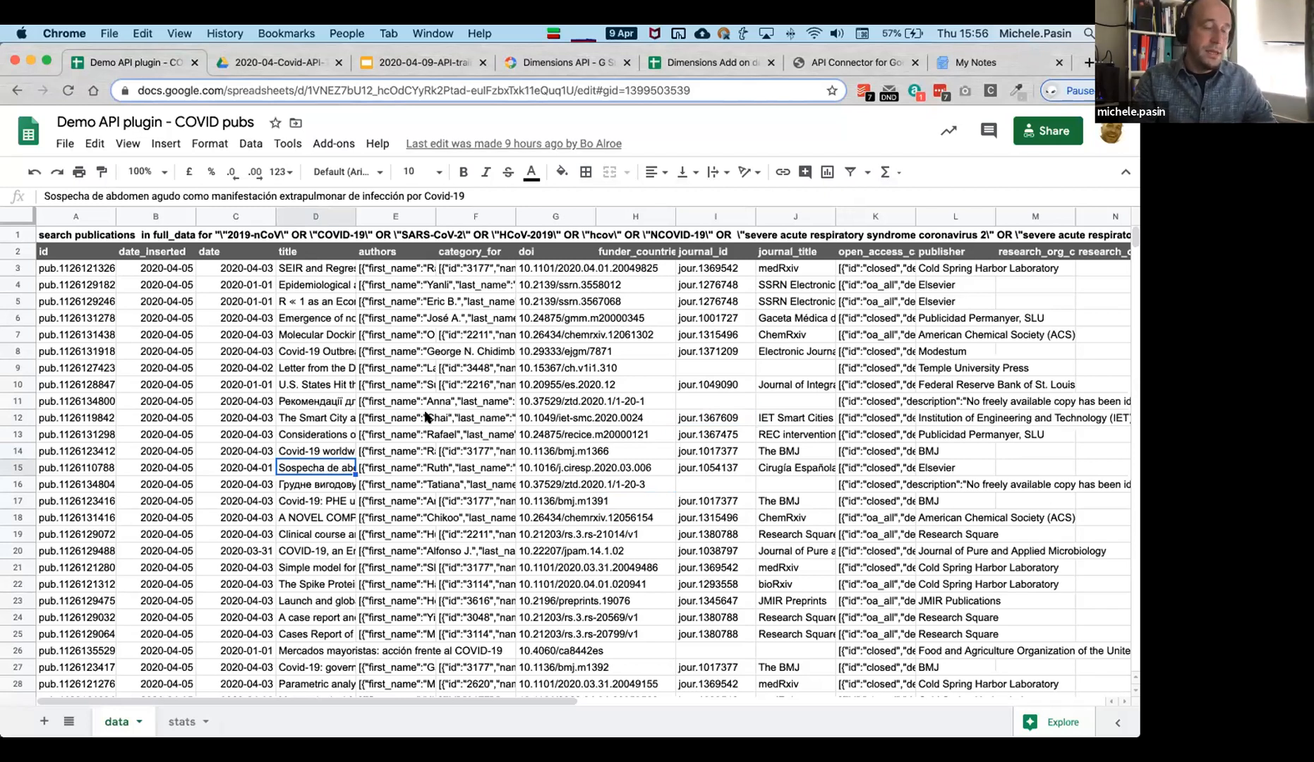
left_click(455, 421)
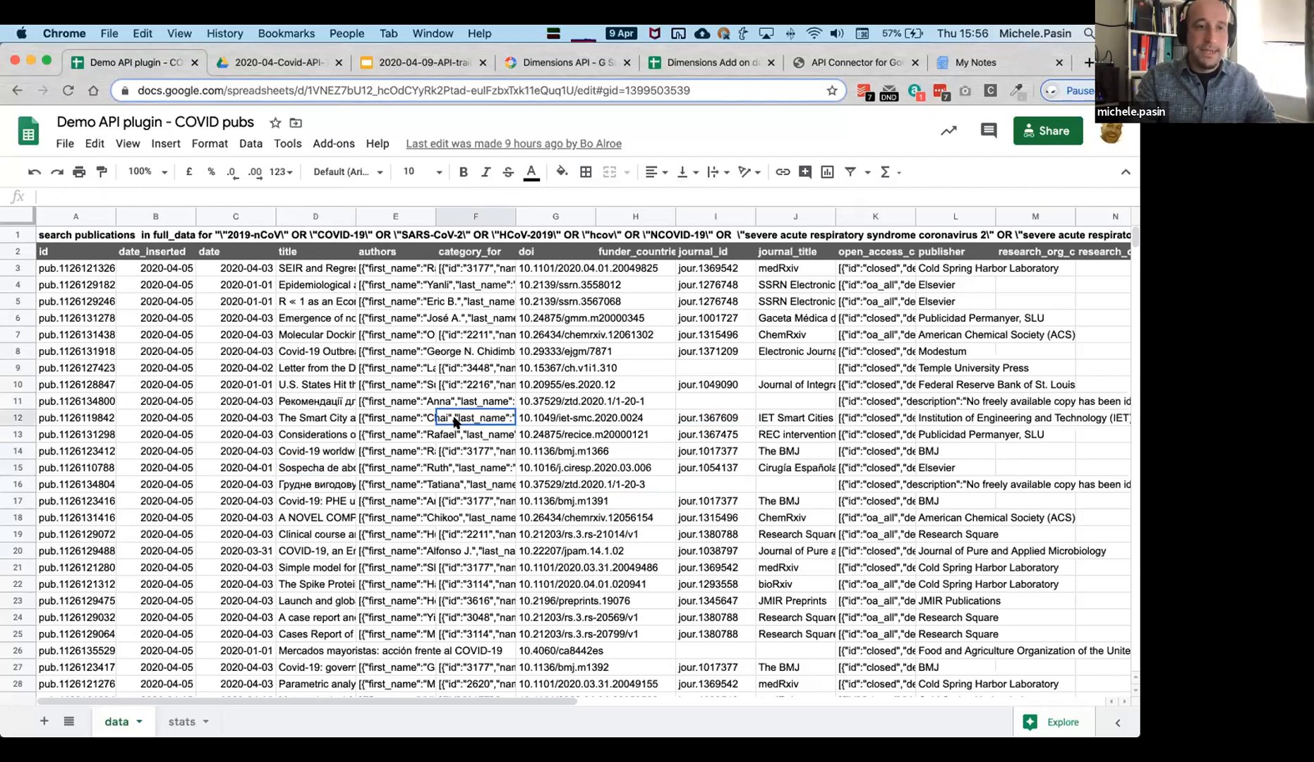
left_click(74, 237)
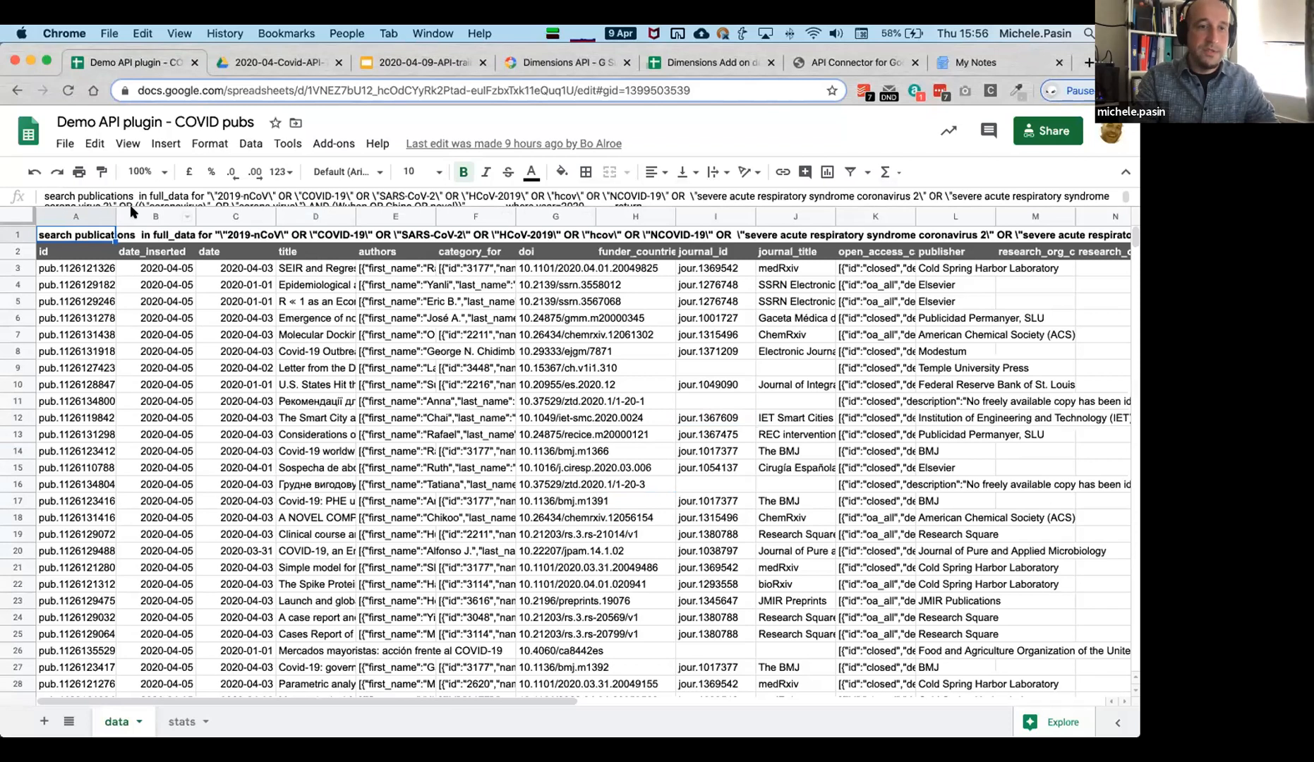
Expand the formula bar to display the whole multi-line DSL query from A1, then start a new browser tab.
left_click_drag(133, 204, 144, 258)
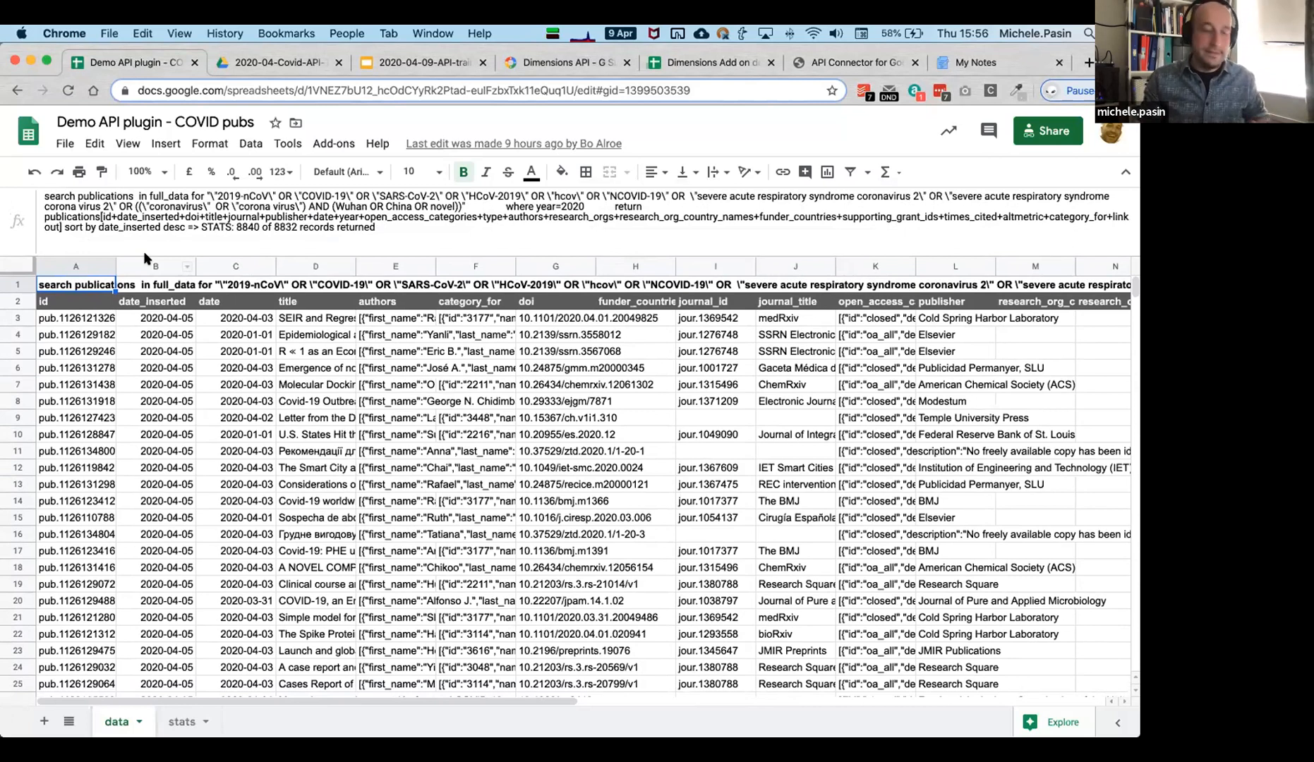
key("super+t")
Load the covid-19.dimensions.ai search showing 9,332 COVID publications for 2020, then close it.
type("covid")
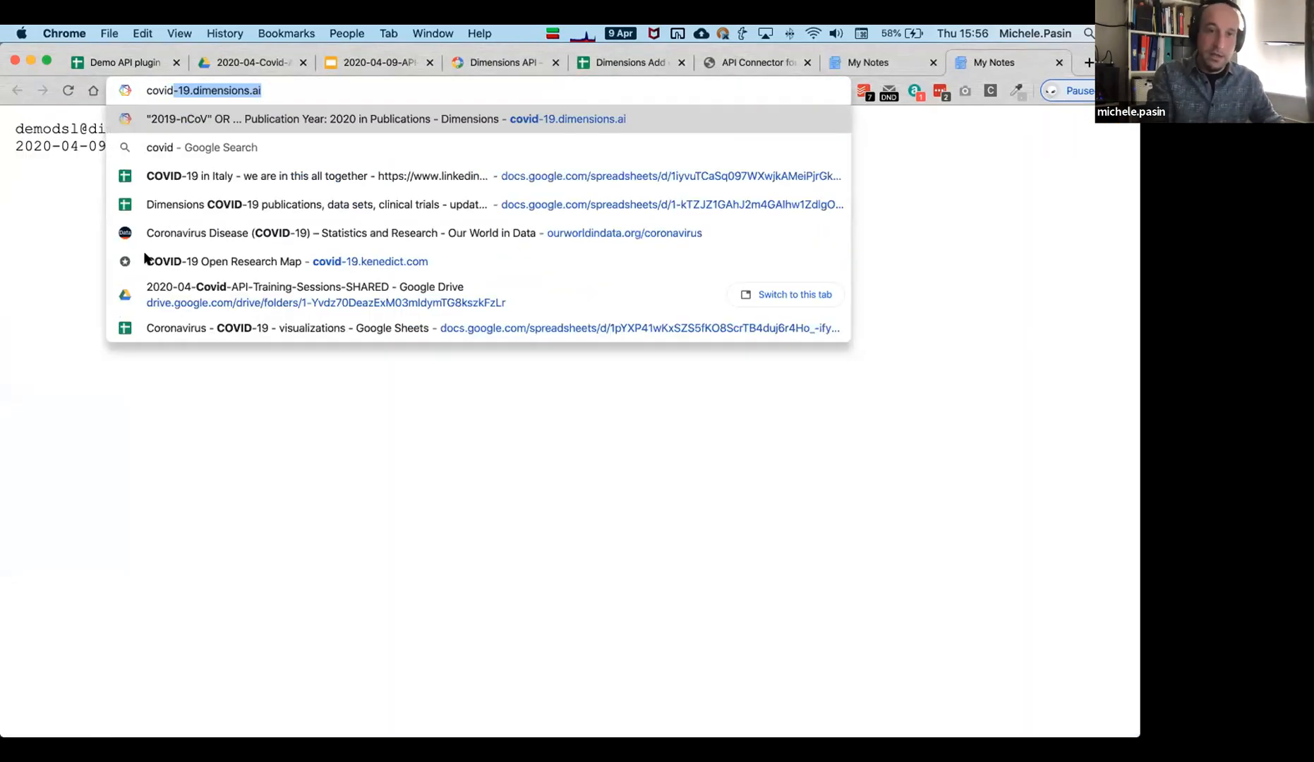
key("Return")
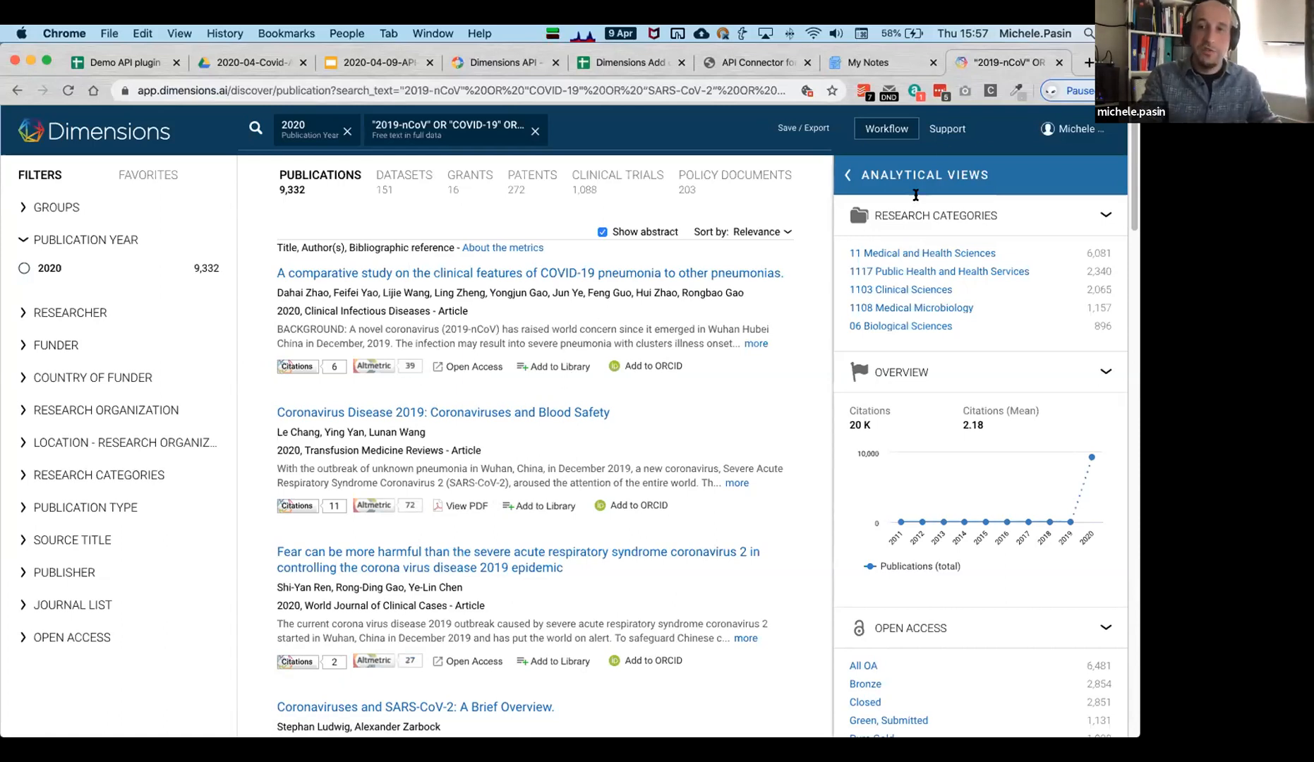
key("super+w")
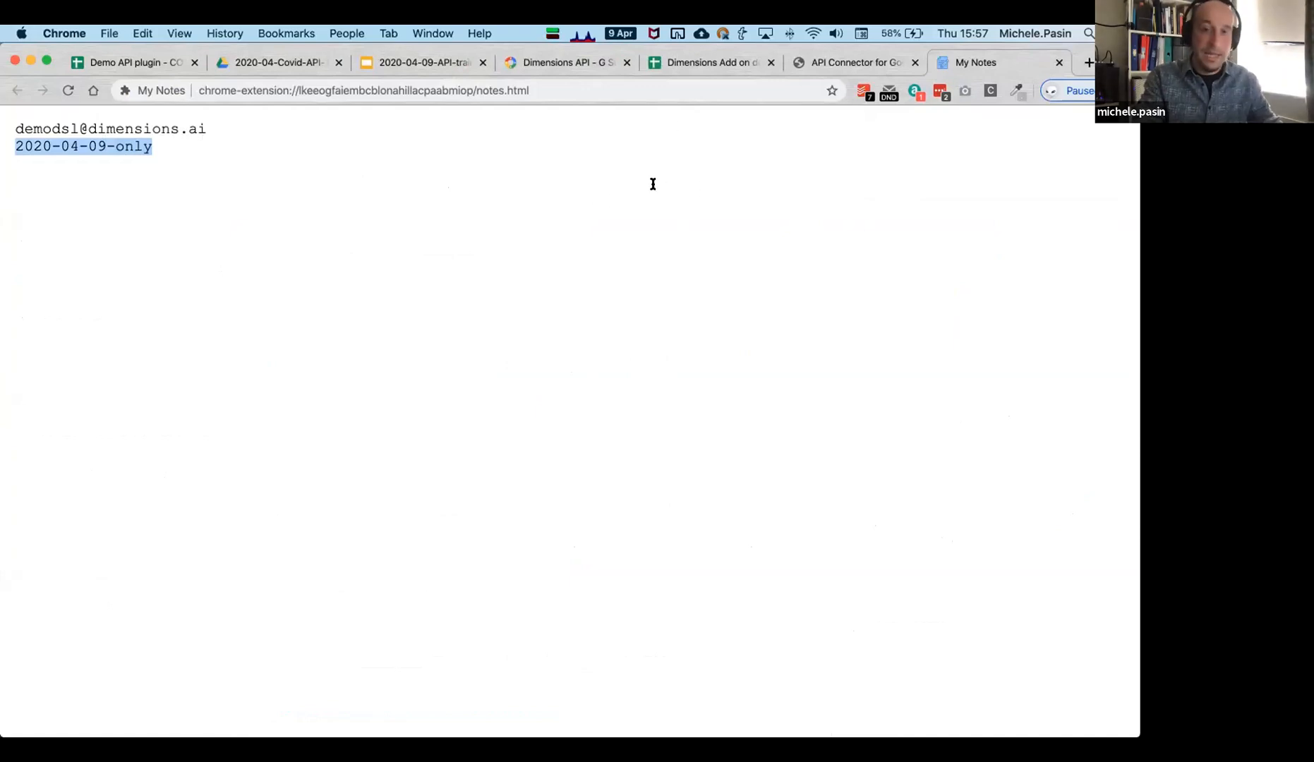
Return to the COVID pubs spreadsheet with the caret at the end of the A1 query.
left_click(714, 67)
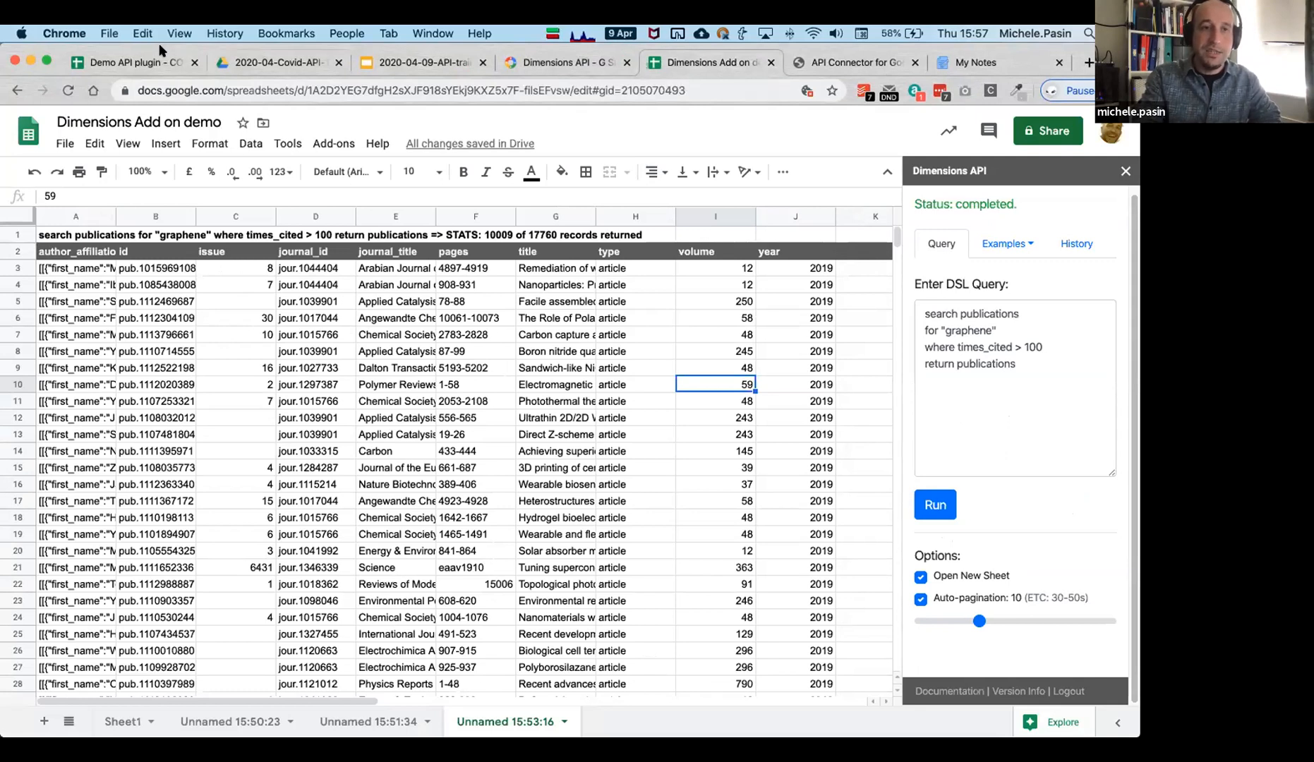
left_click(144, 62)
left_click(385, 233)
Highlight the full query text, then leave cell A1 so the query display shrinks to one line.
left_click_drag(385, 233, 44, 196)
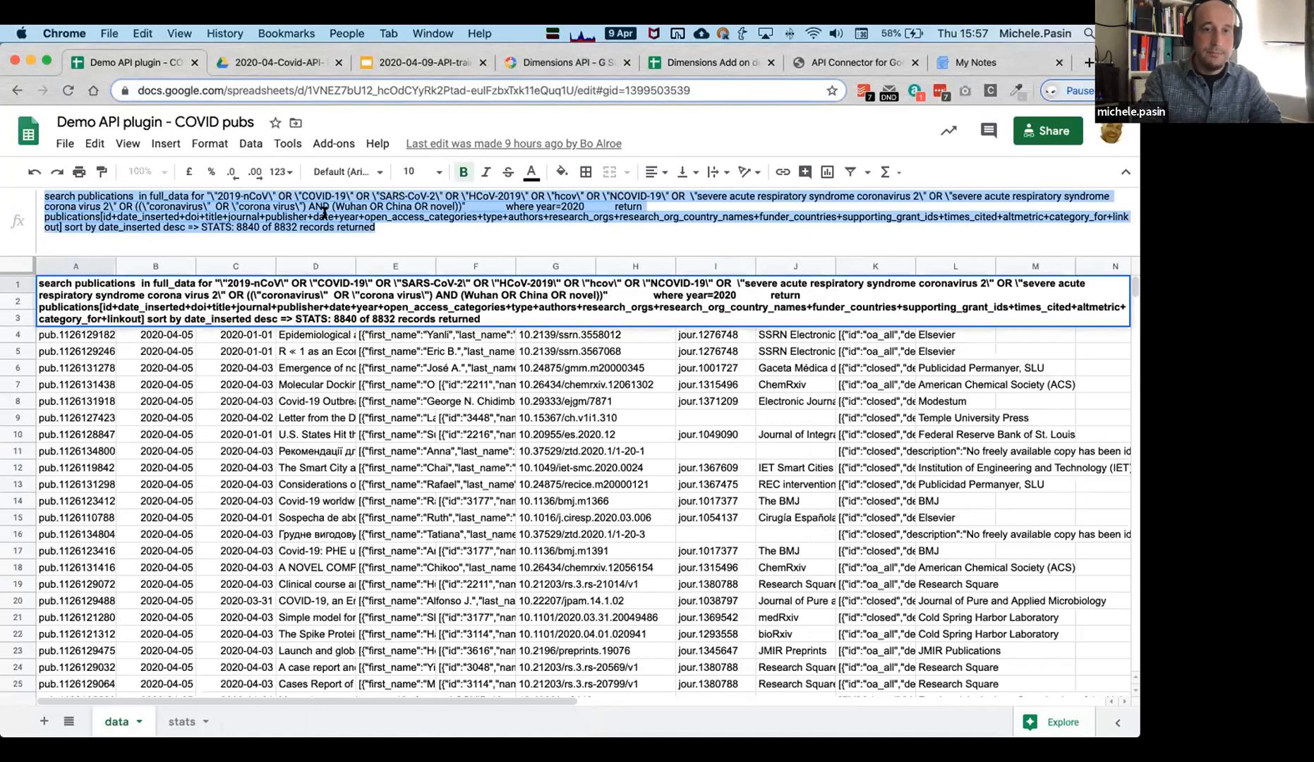
left_click(384, 228)
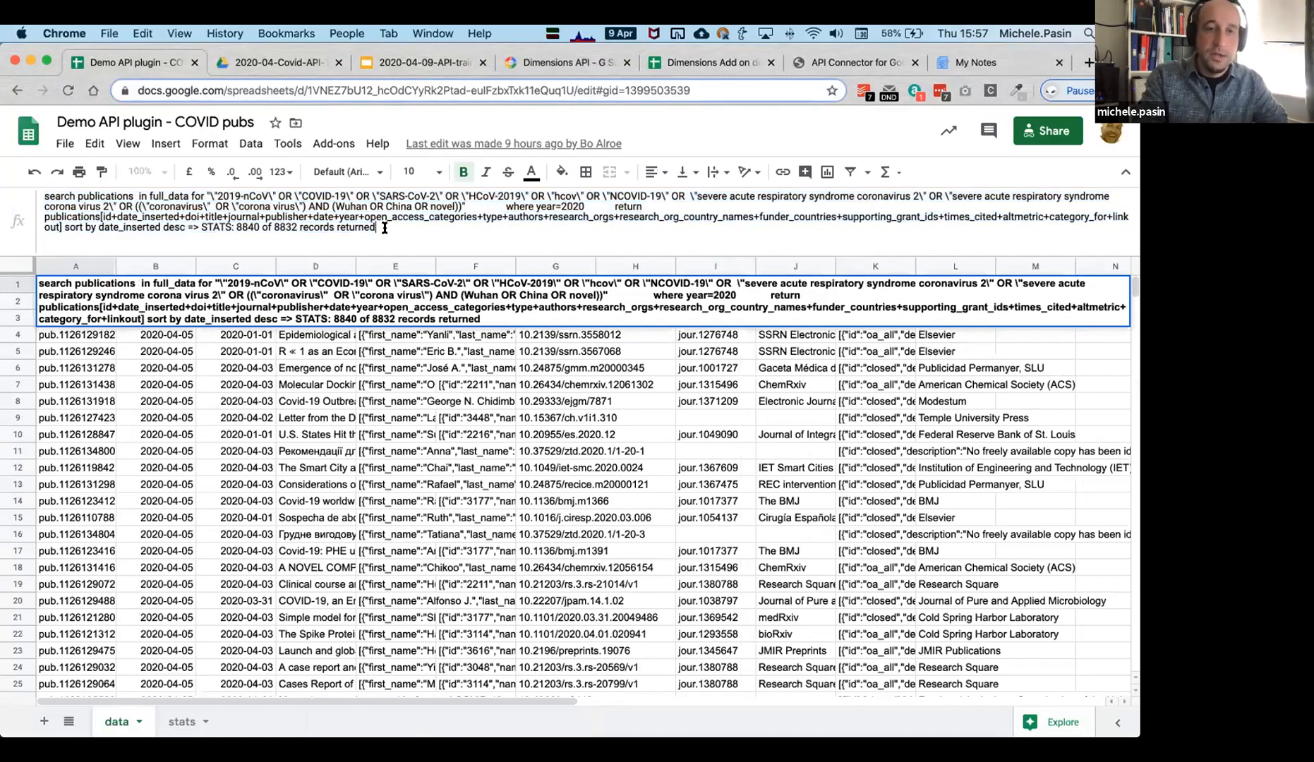
left_click_drag(378, 226, 24, 183)
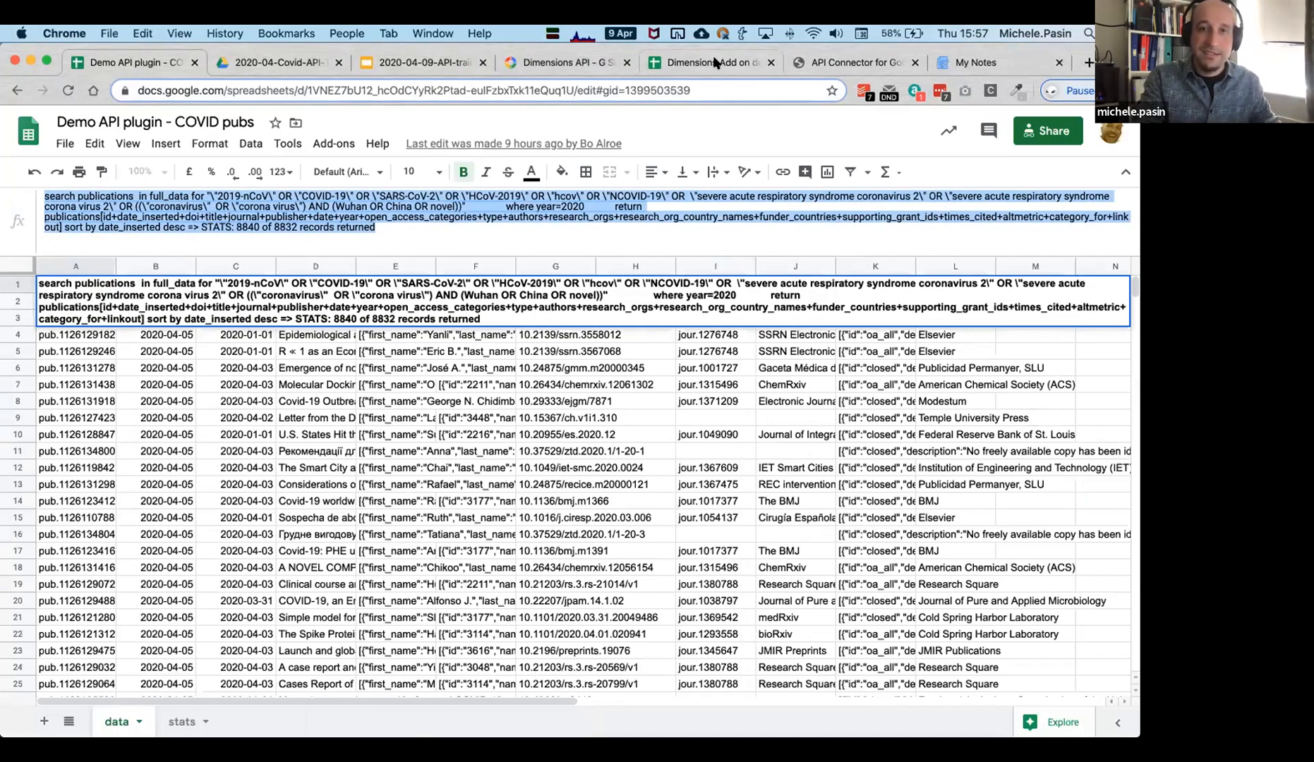
left_click(529, 230)
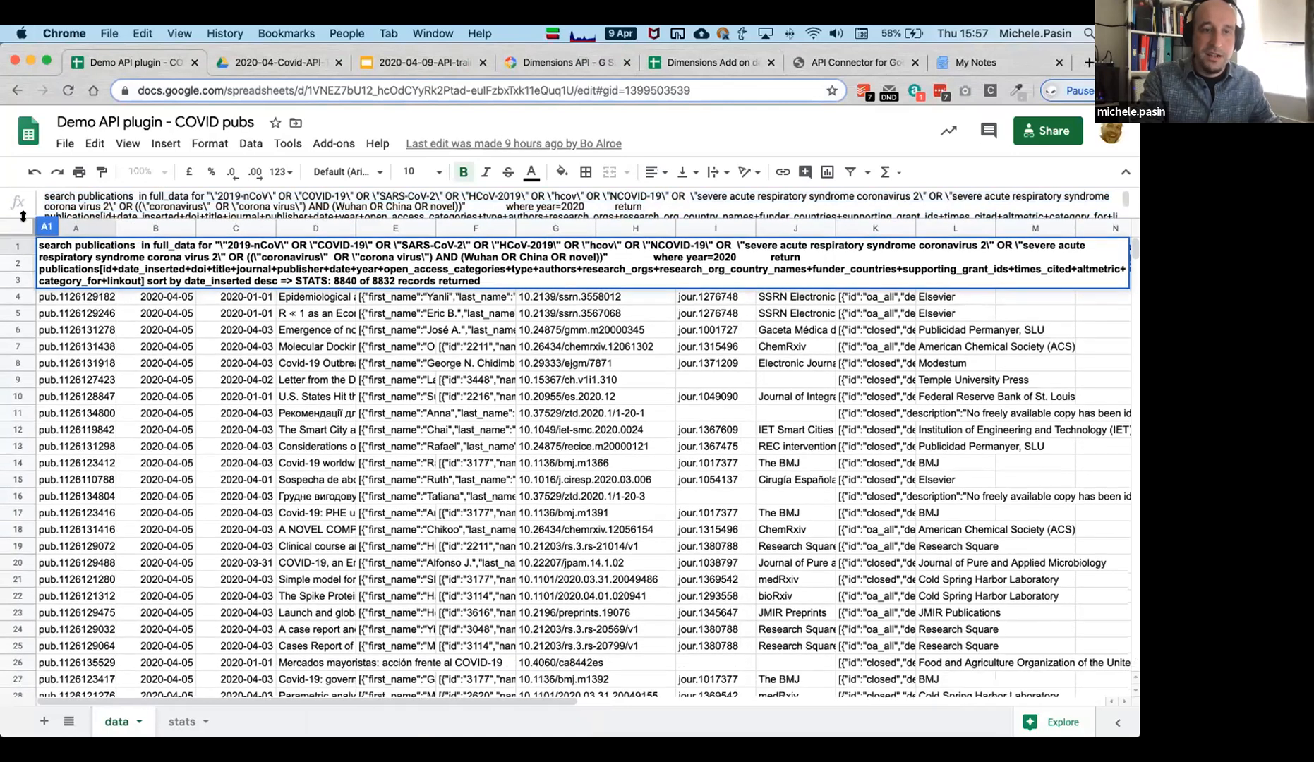
left_click(397, 460)
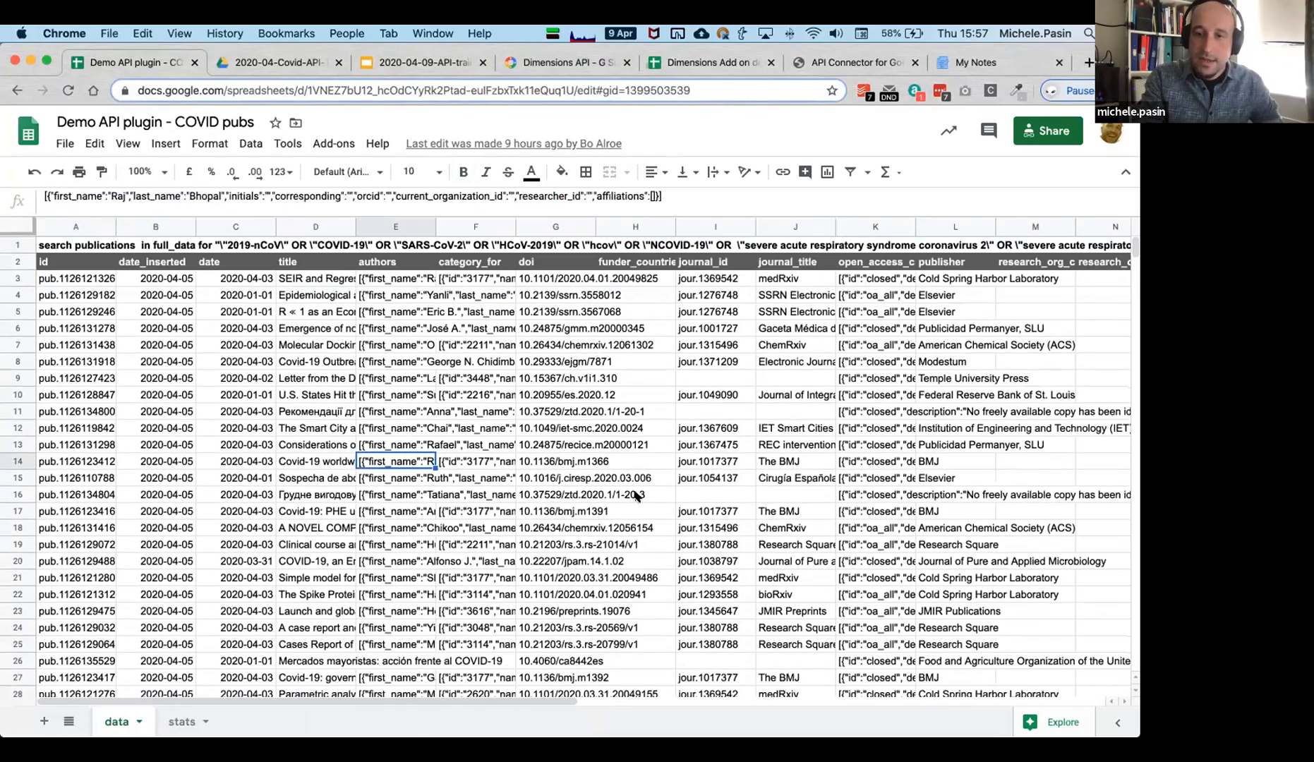
Scroll the data tab to confirm records run down to row 8834 and inspect a publication date.
scroll(635, 496, "down", 20)
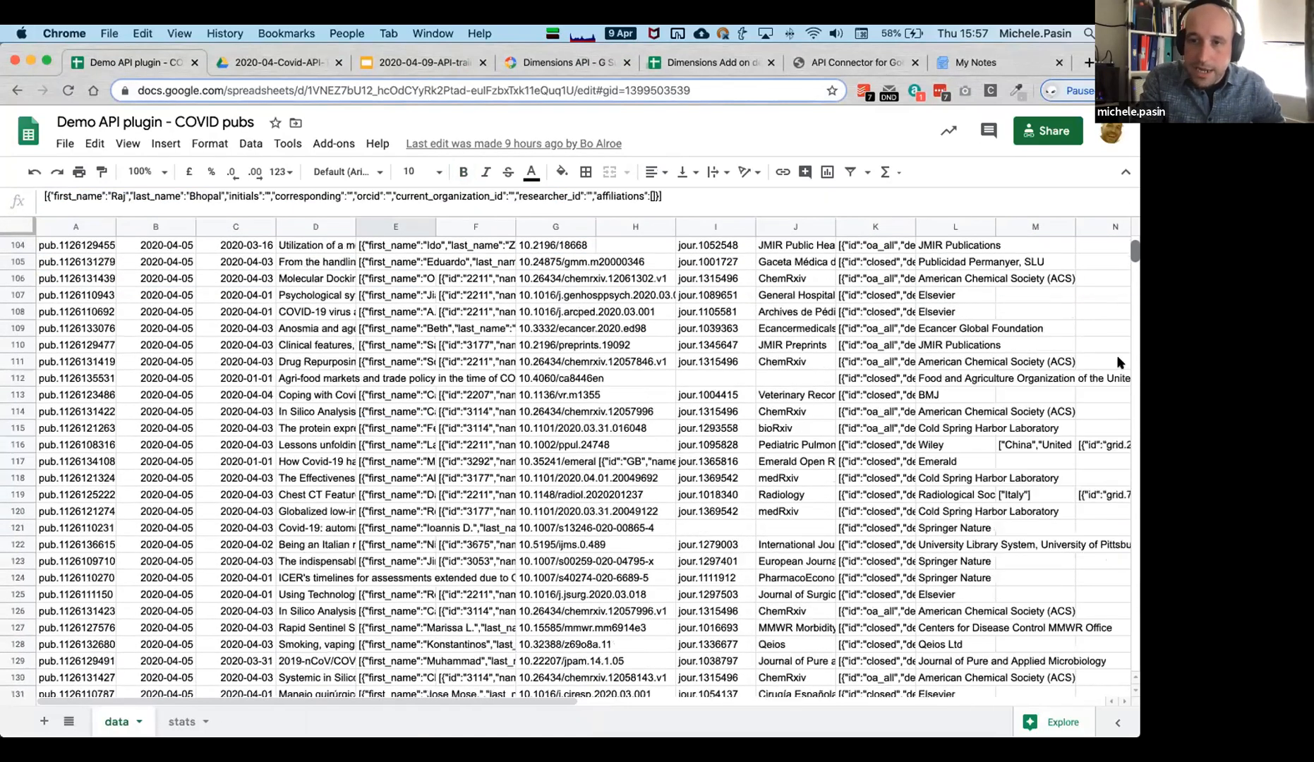
scroll(1117, 362, "down", 20)
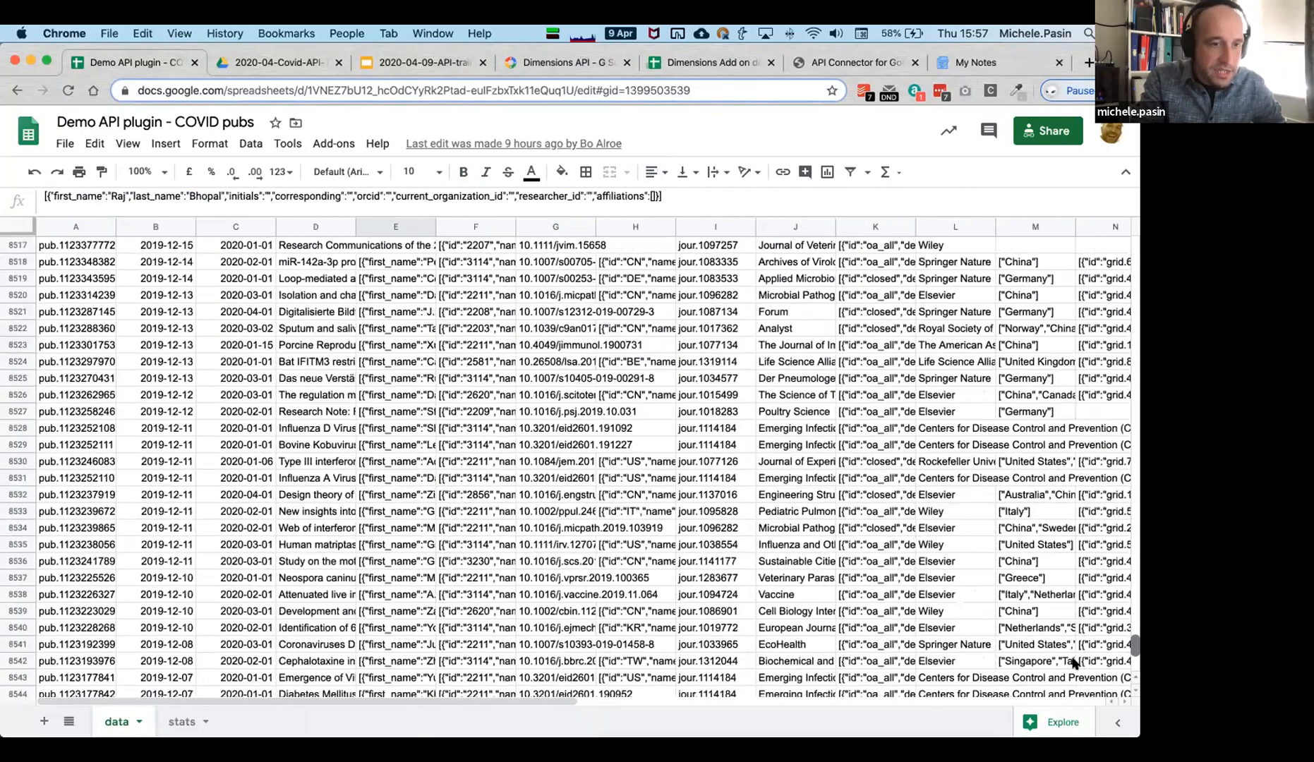
scroll(1072, 661, "down", 20)
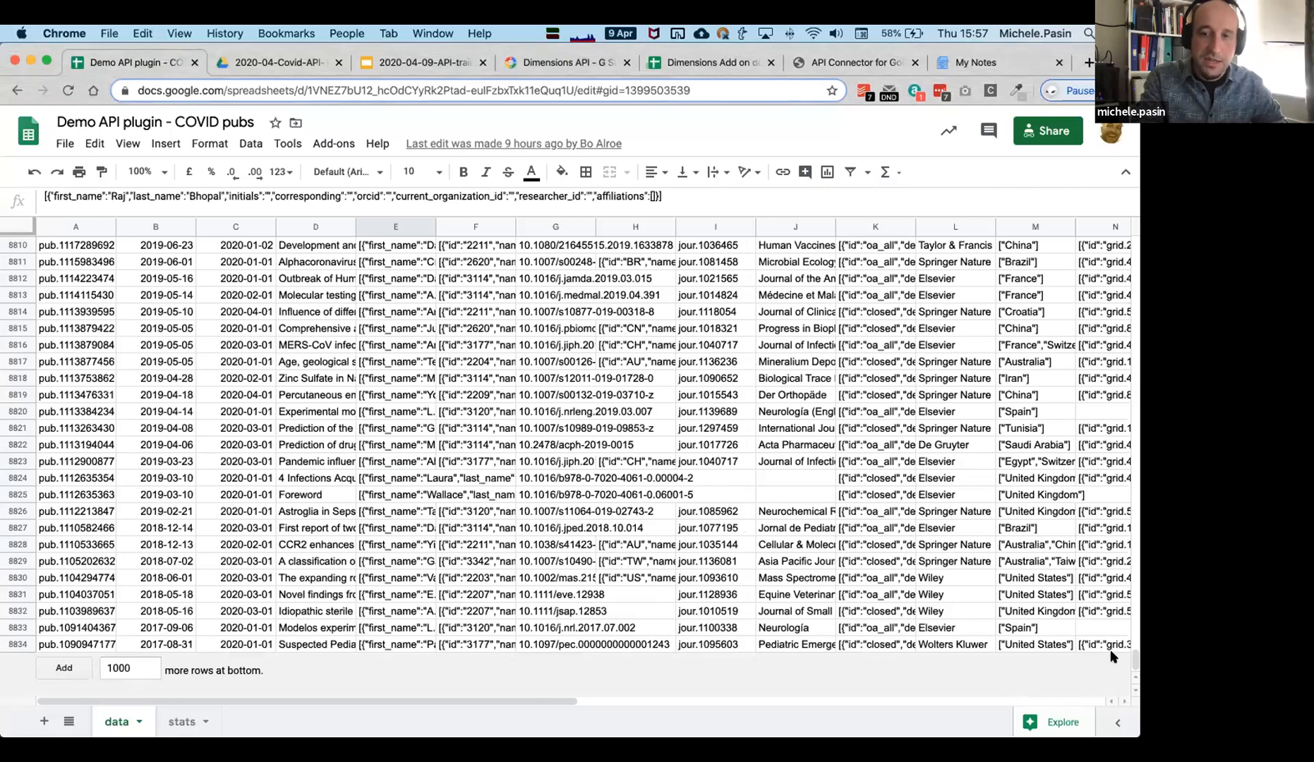
left_click_drag(1129, 649, 1106, 206)
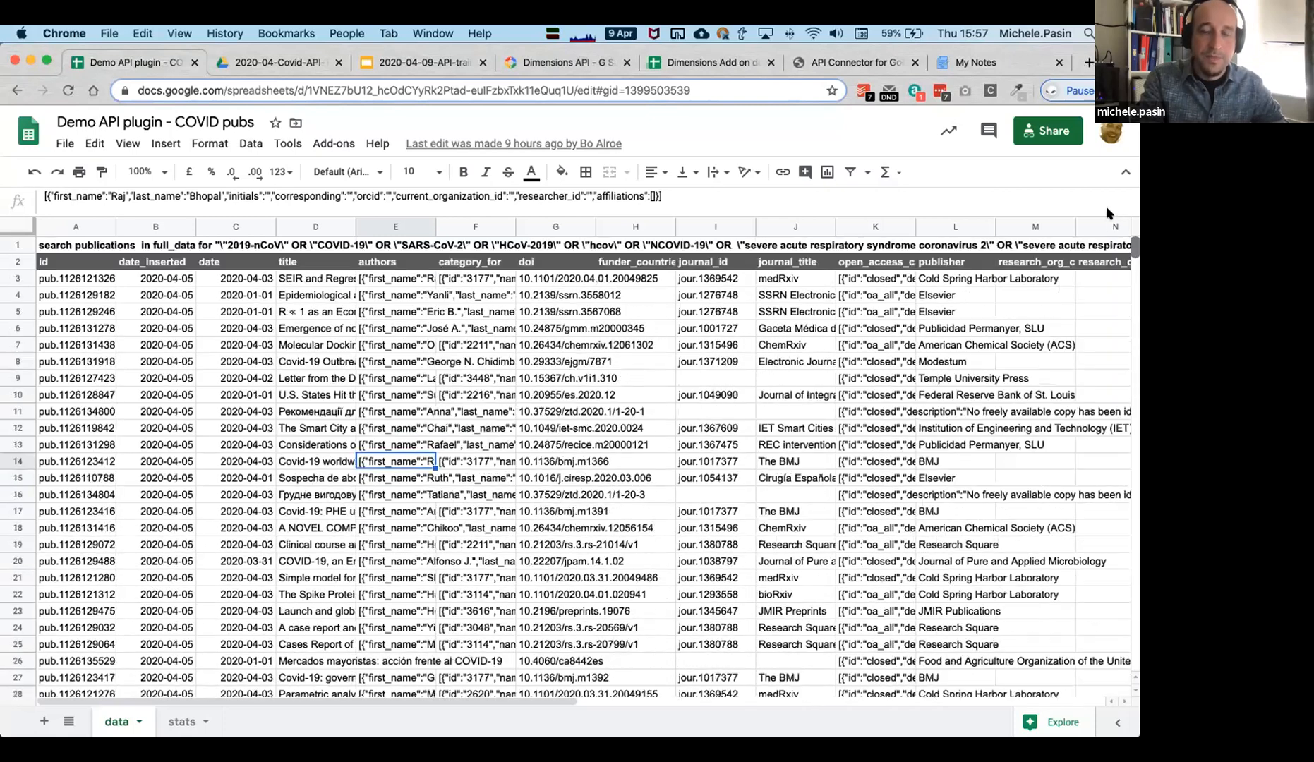
left_click(218, 634)
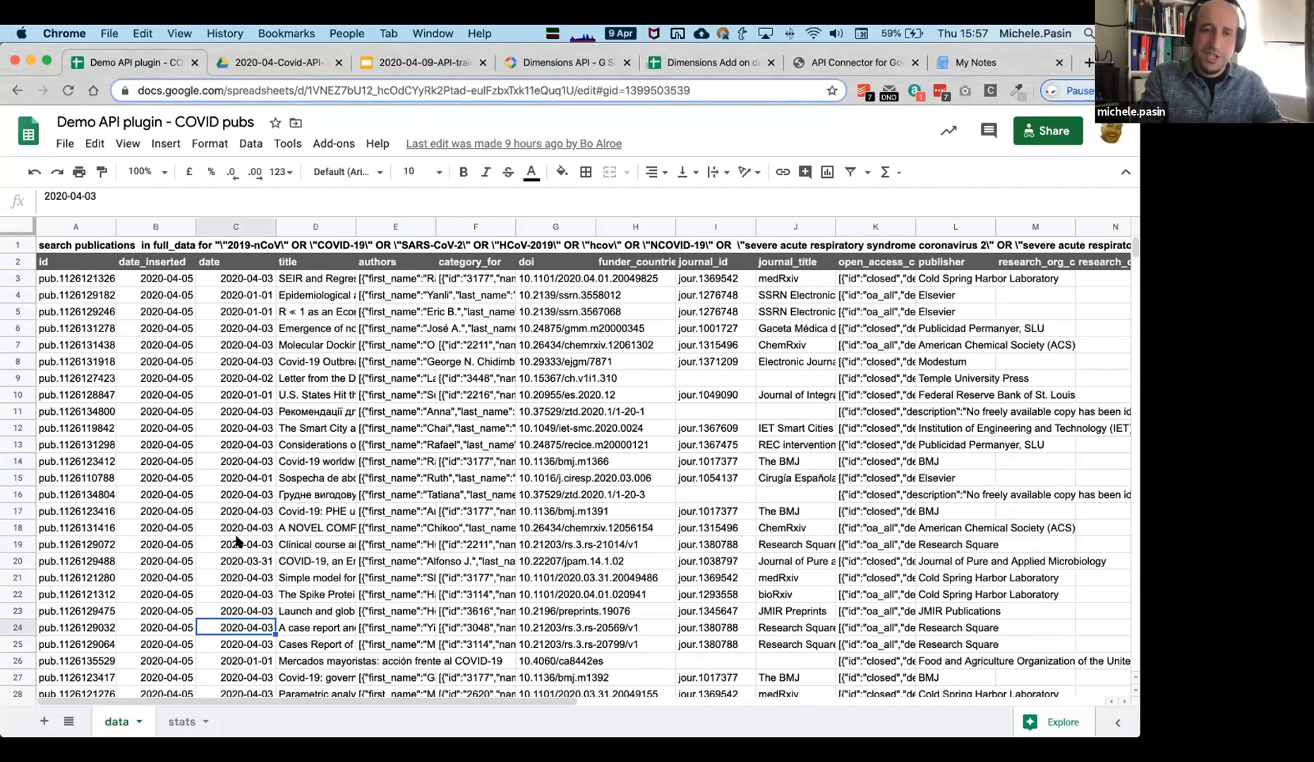
left_click(176, 721)
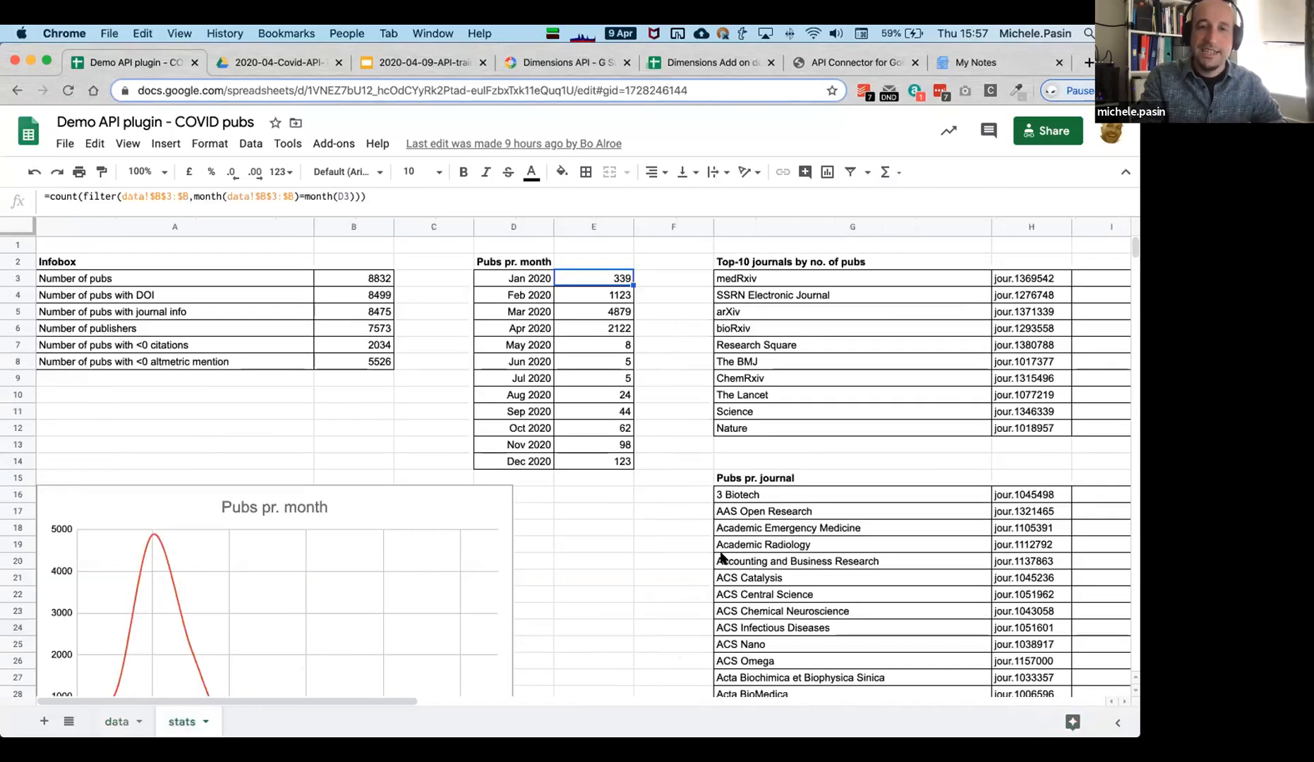
left_click(586, 577)
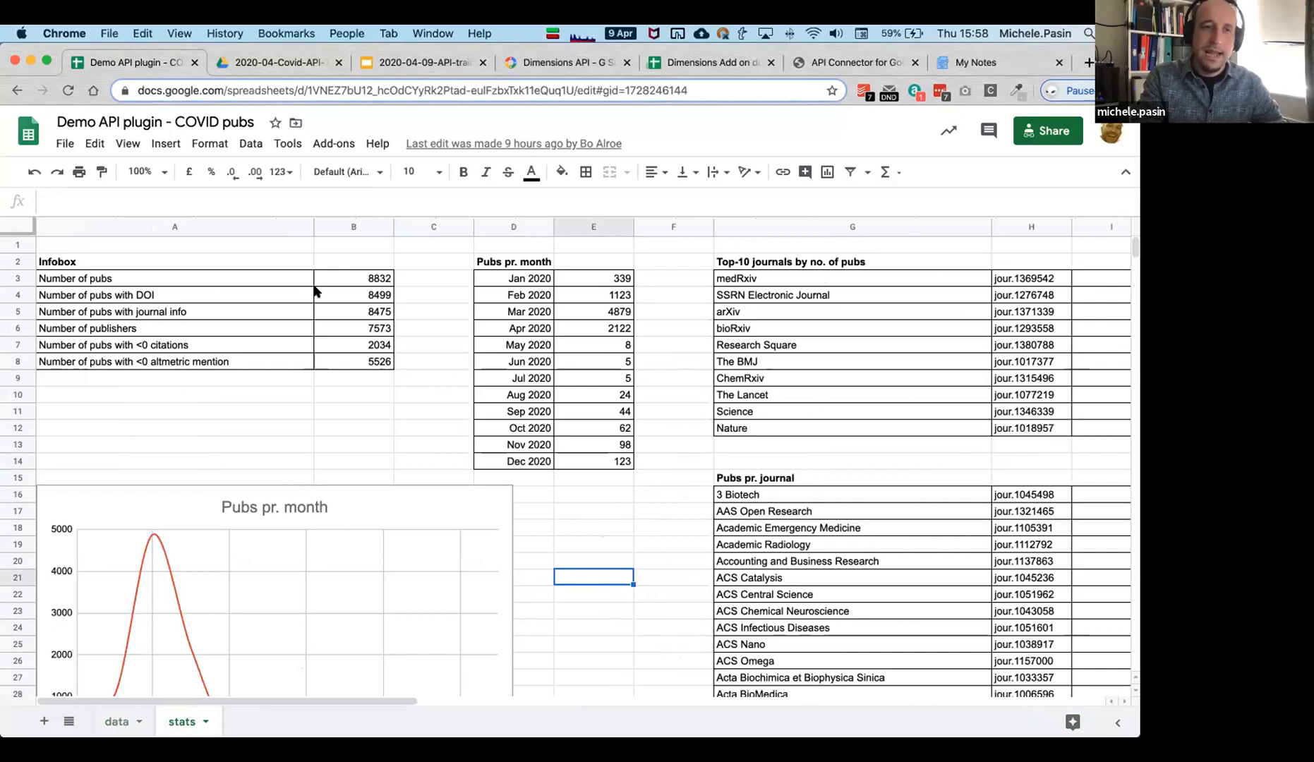
left_click(368, 278)
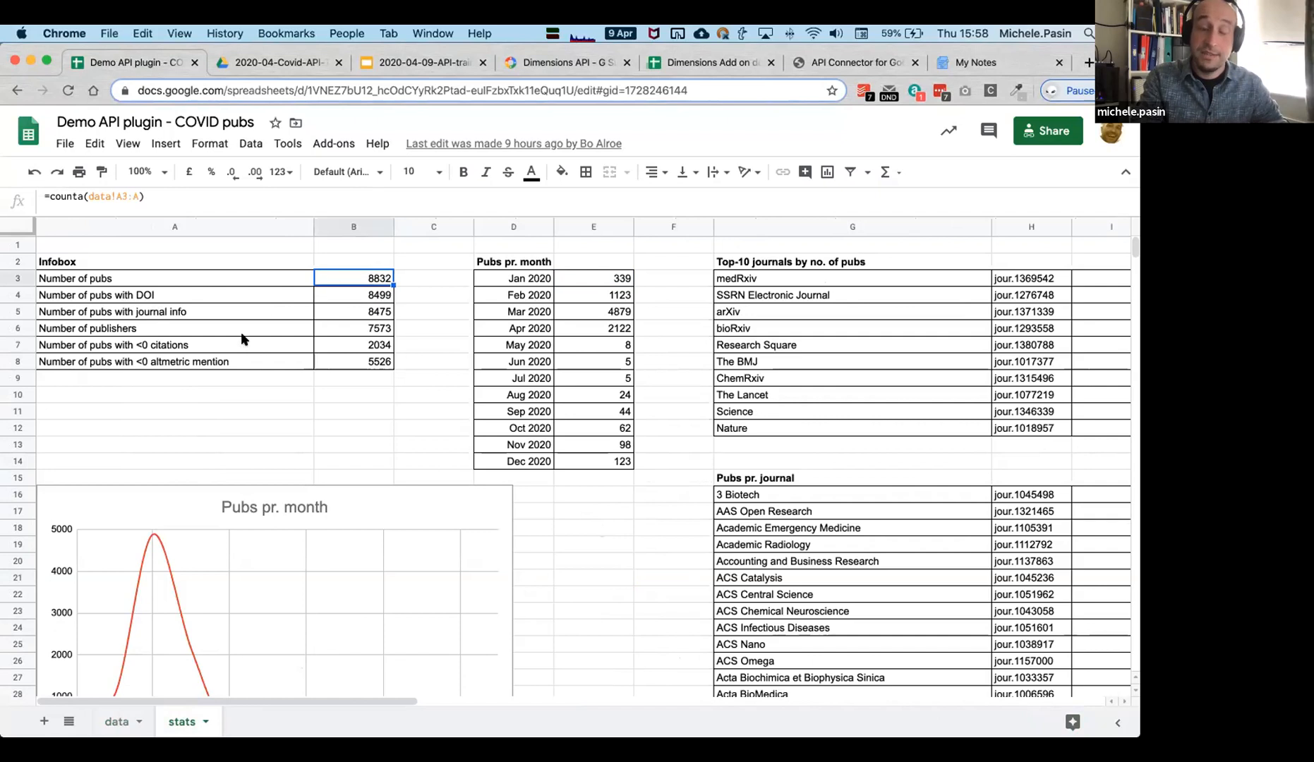
left_click(352, 297)
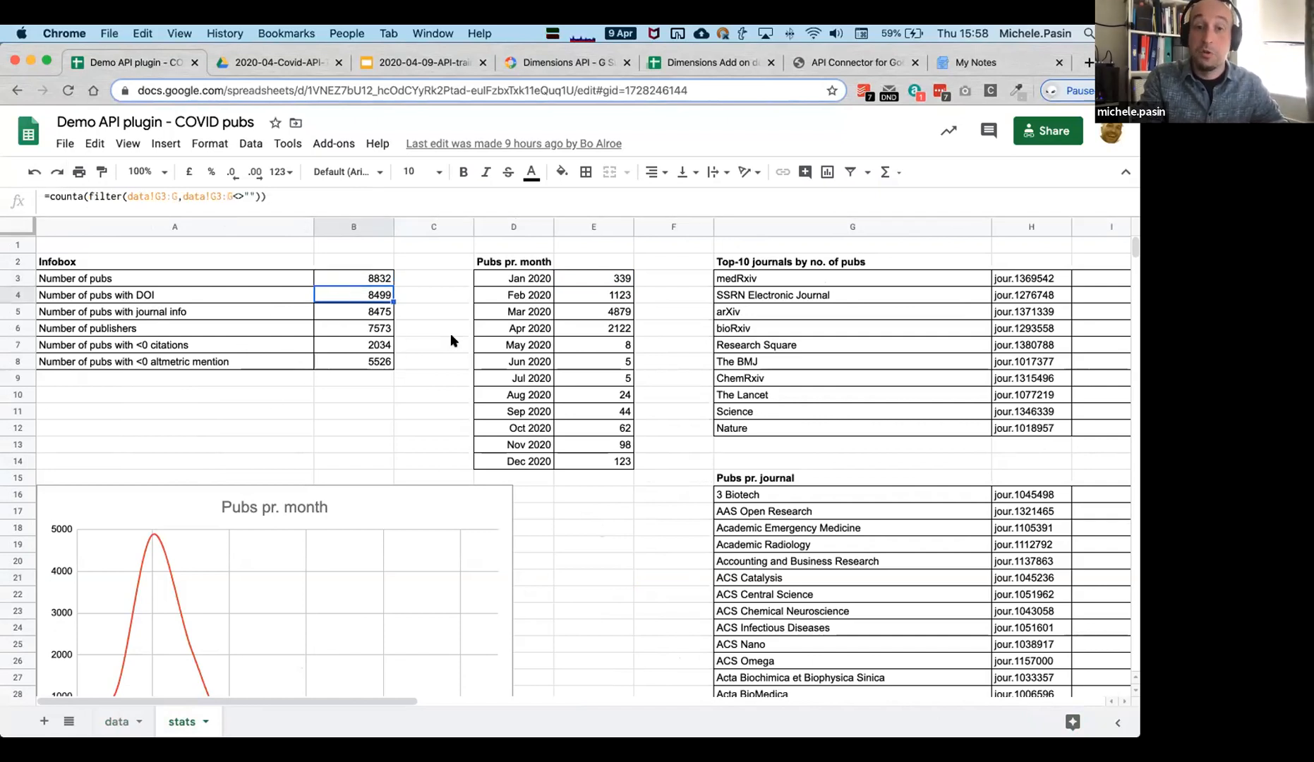
left_click(363, 309)
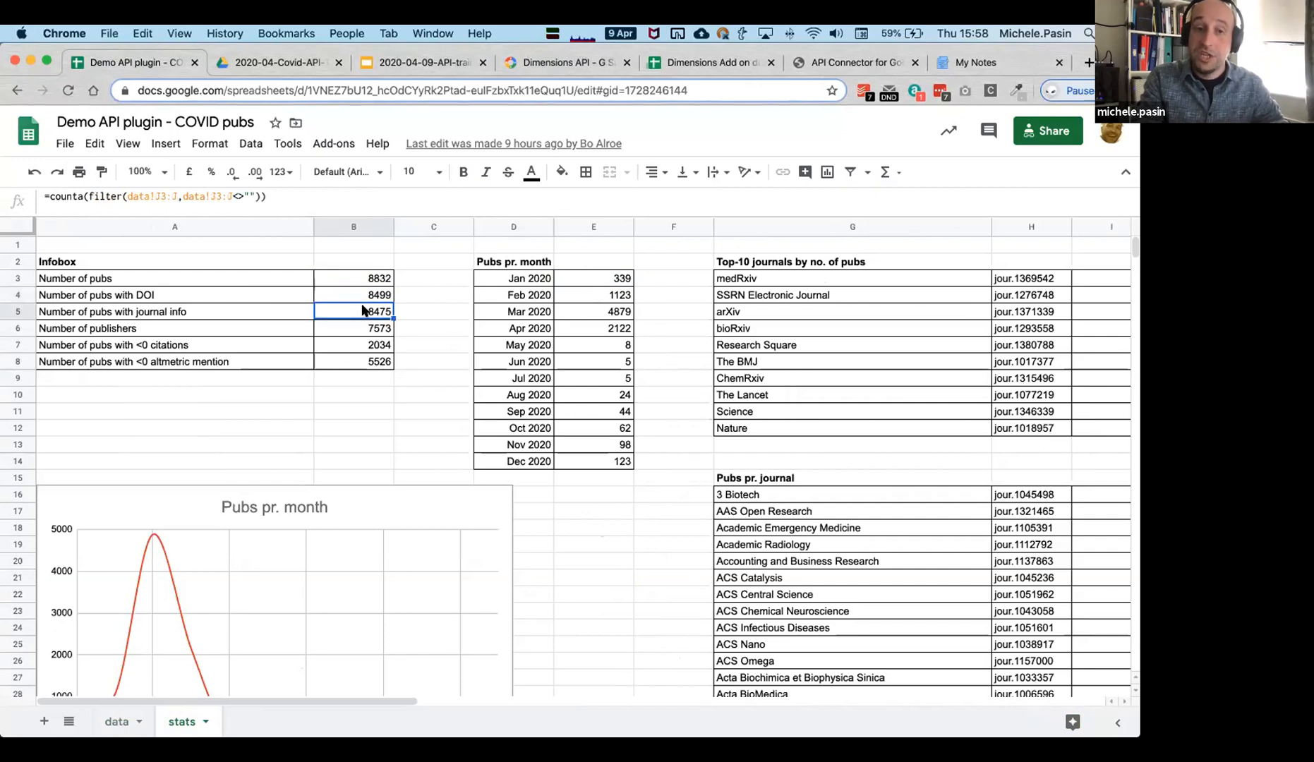
left_click(381, 275)
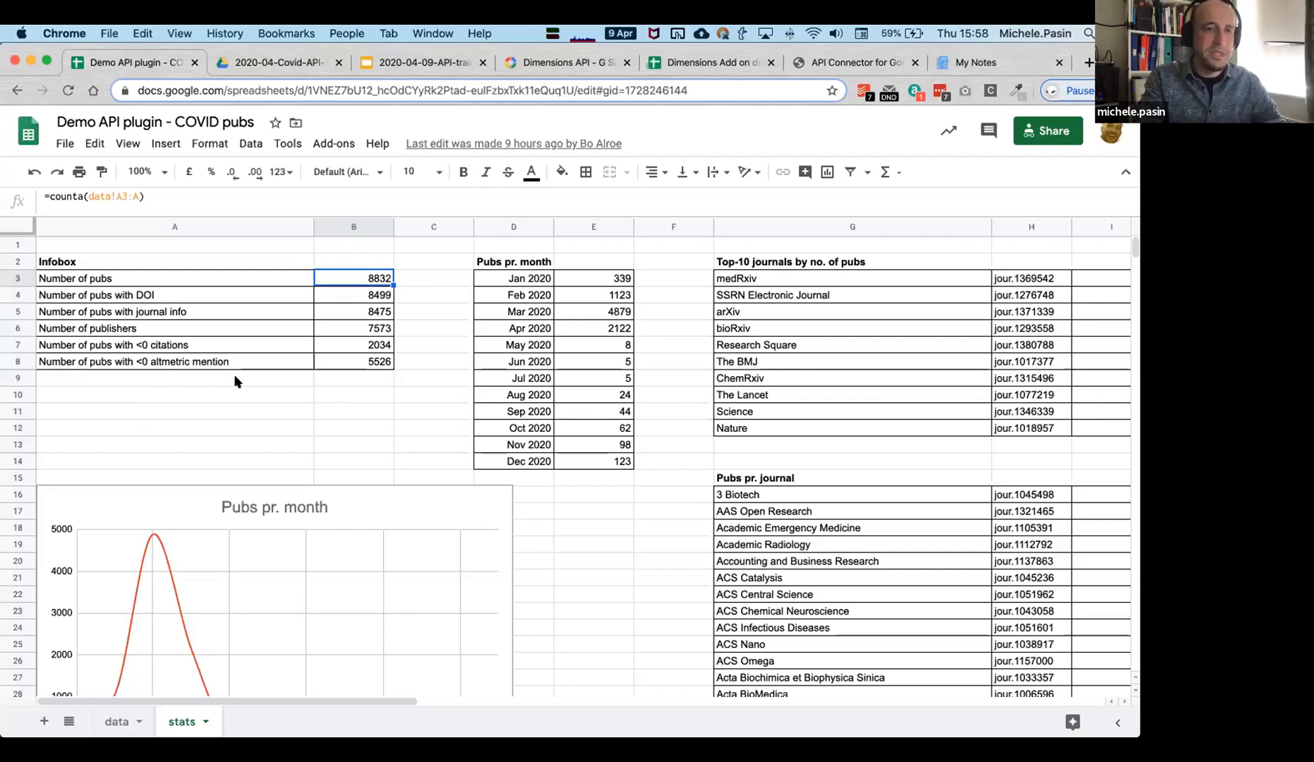
left_click(636, 429)
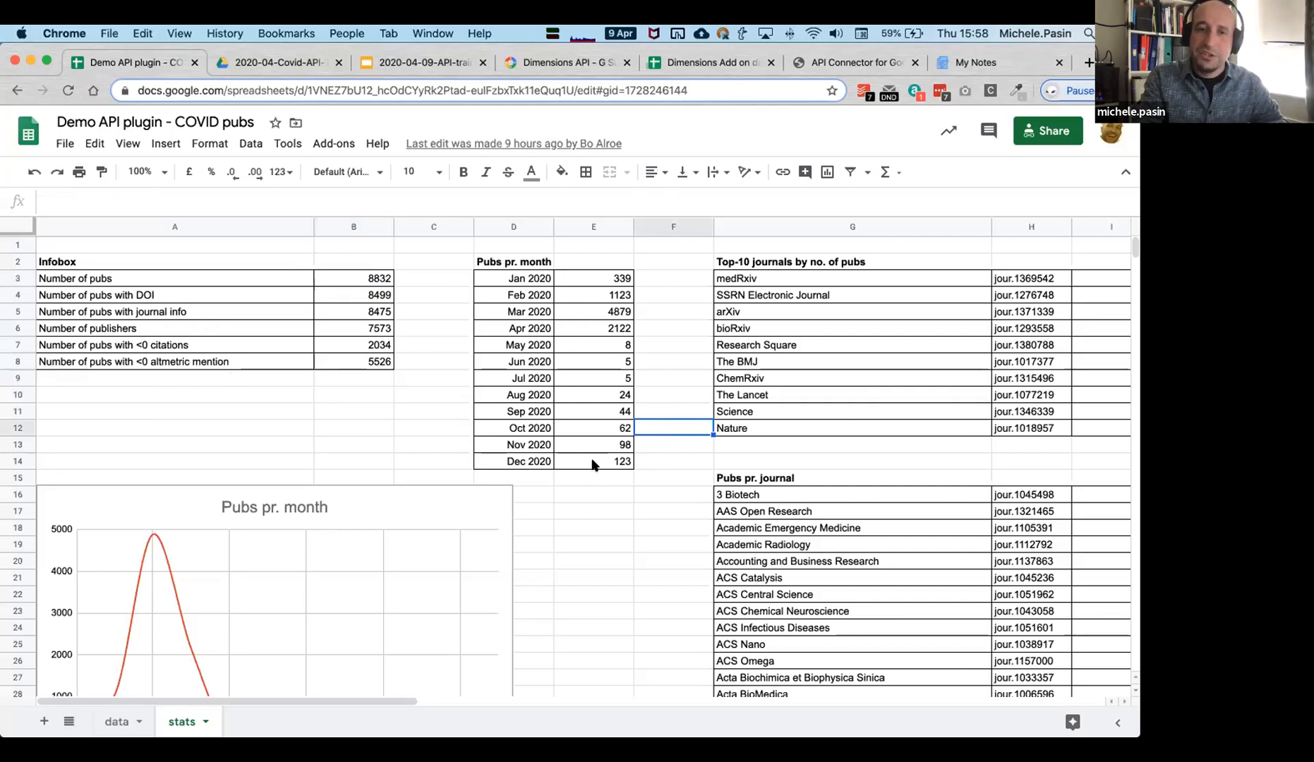
left_click_drag(330, 700, 494, 720)
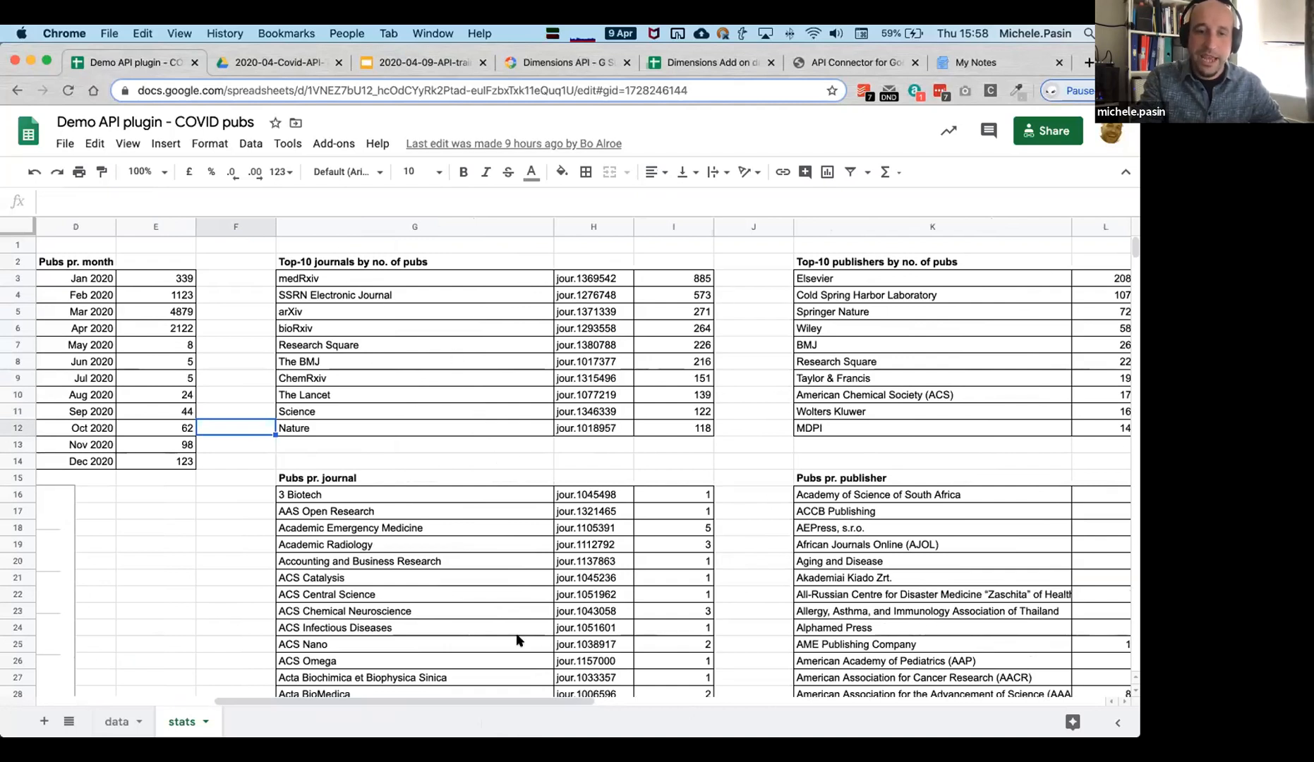
left_click_drag(494, 700, 676, 727)
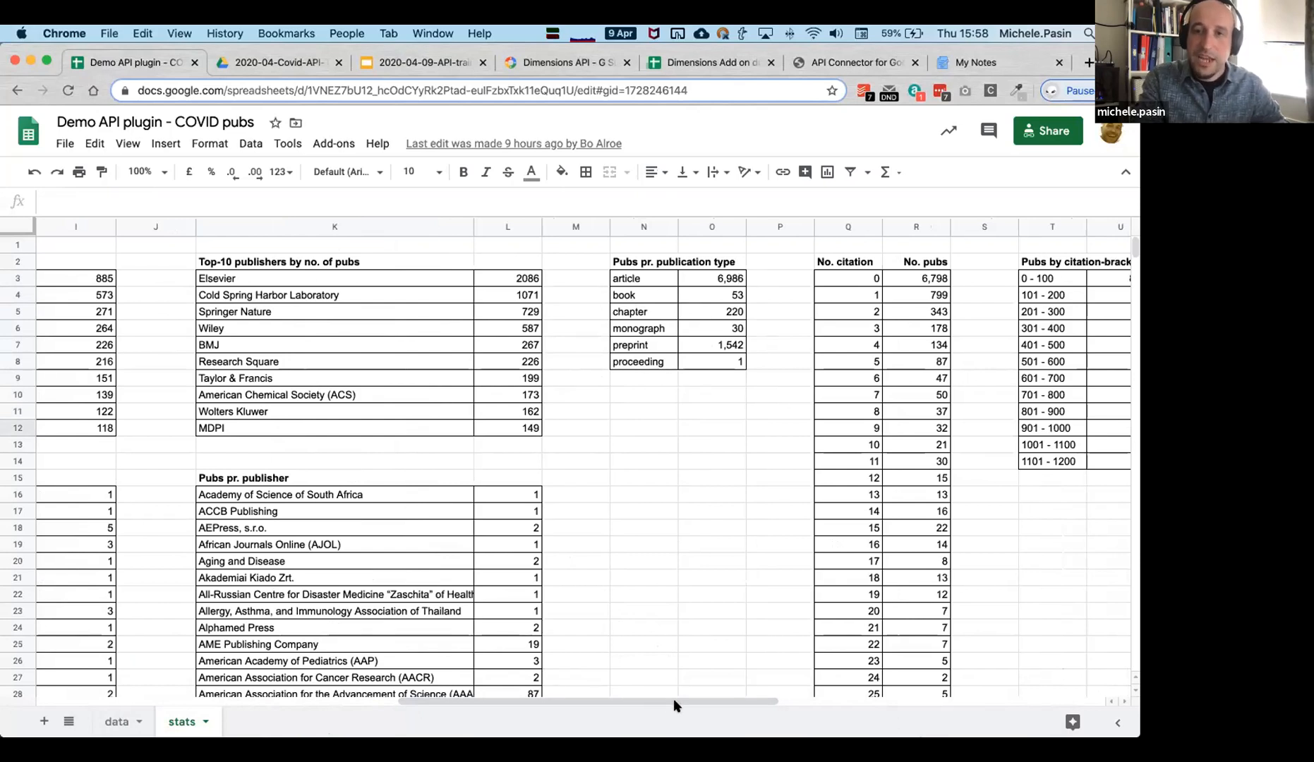
left_click_drag(675, 701, 812, 729)
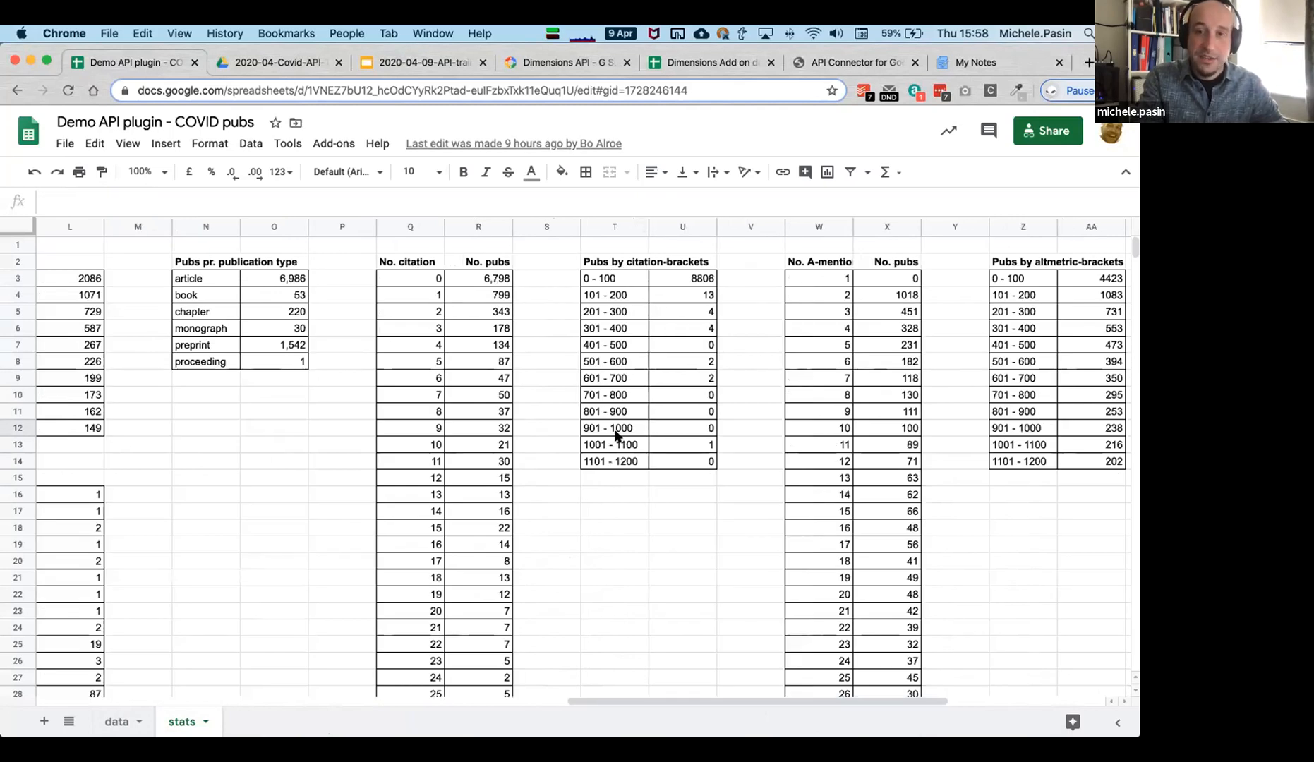
left_click_drag(846, 701, 963, 702)
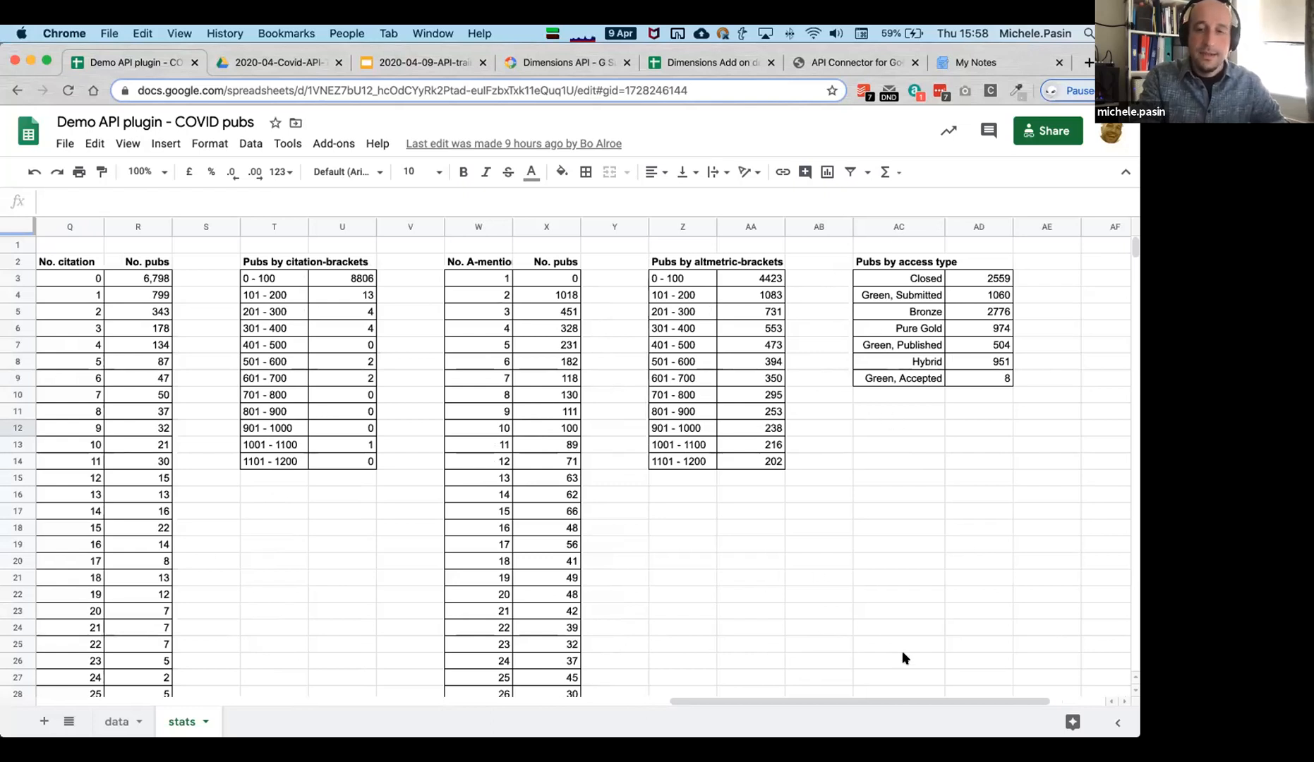
left_click_drag(968, 694, 918, 697)
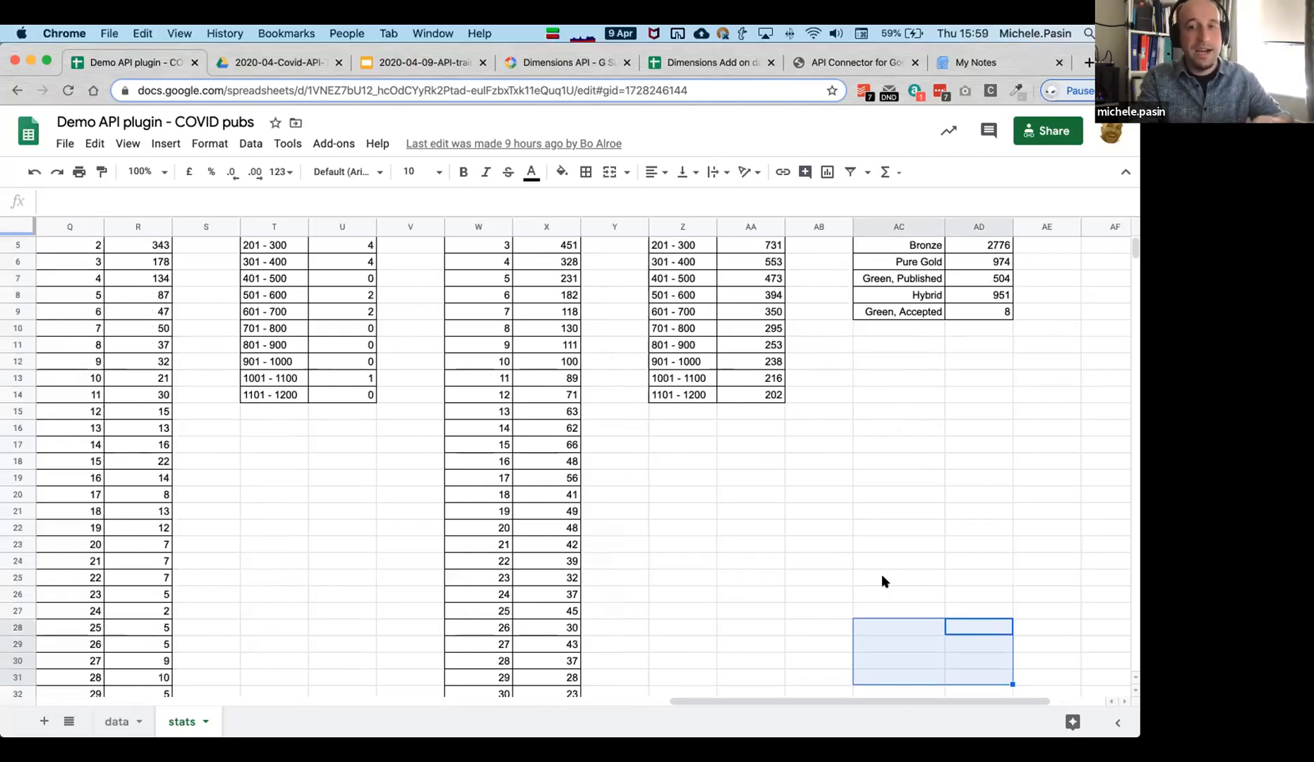
scroll(896, 579, "up", 2)
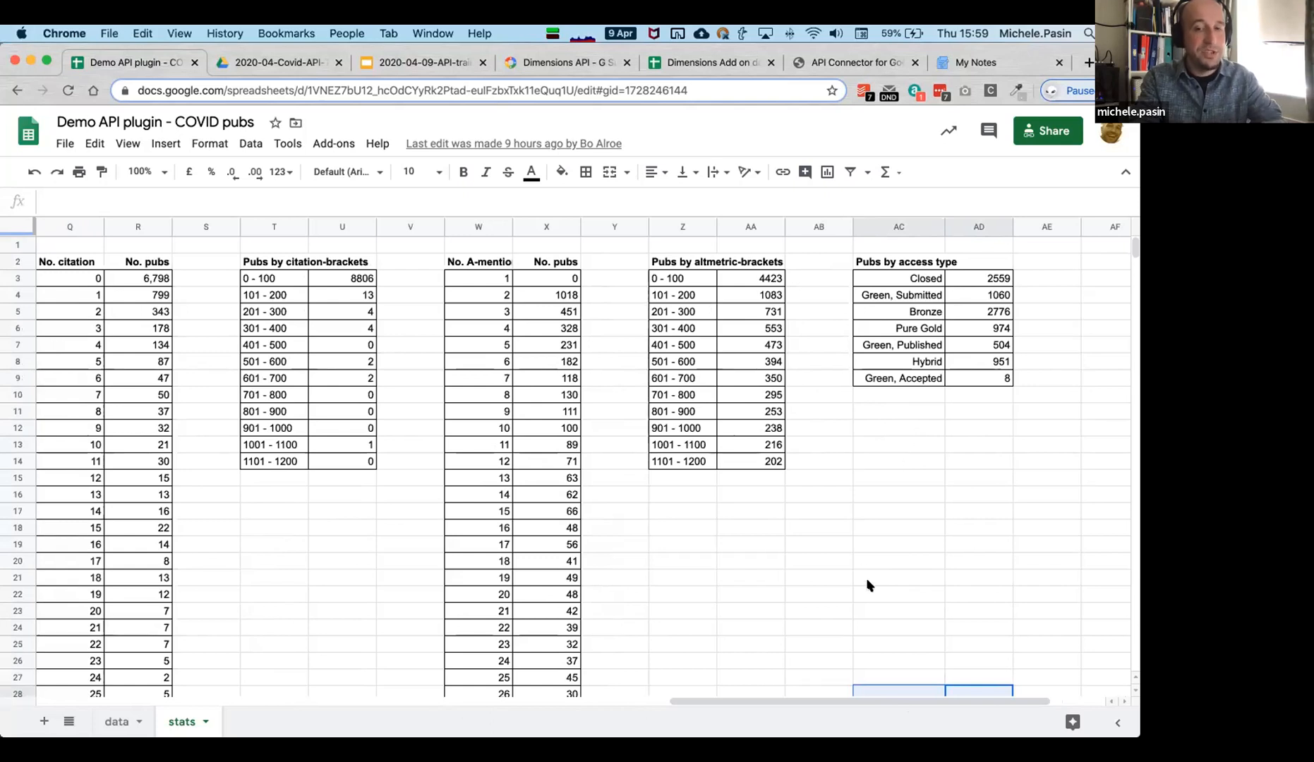
left_click_drag(769, 702, 146, 696)
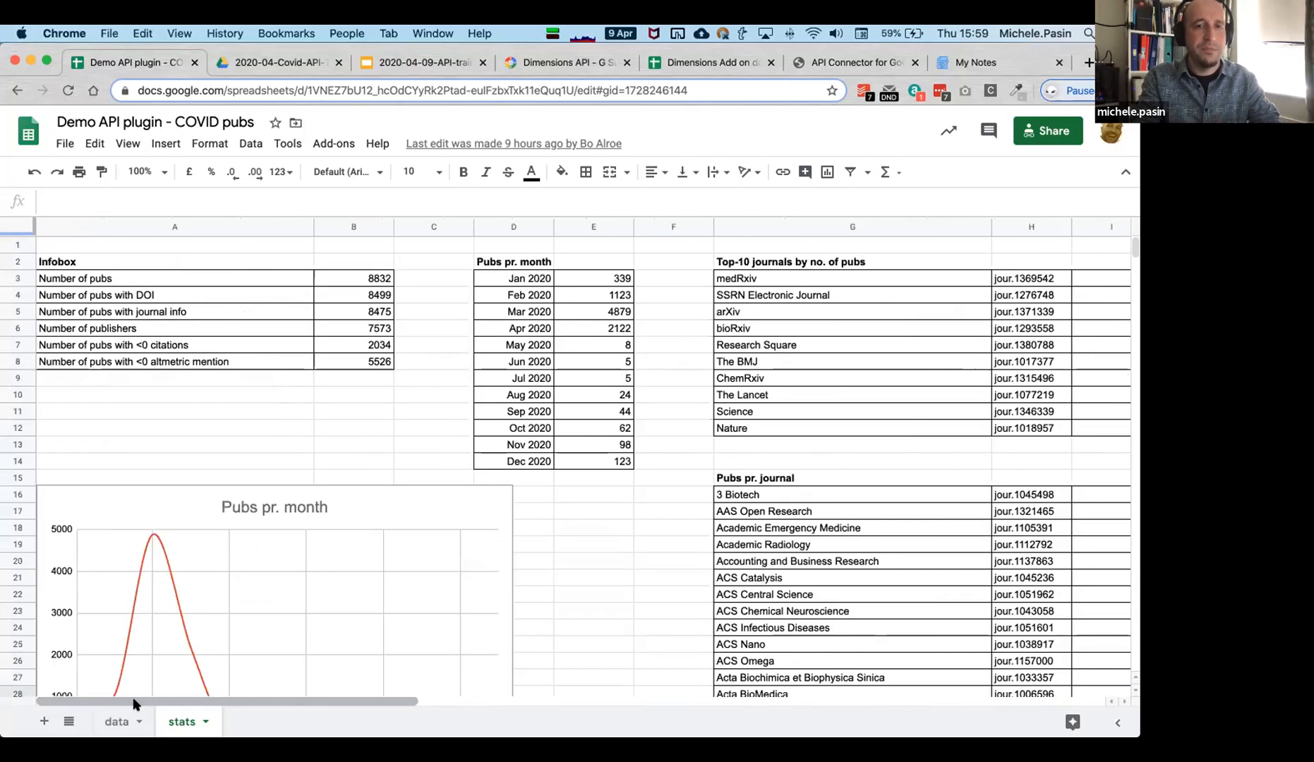
scroll(172, 530, "down", 3)
scroll(172, 532, "down", 3)
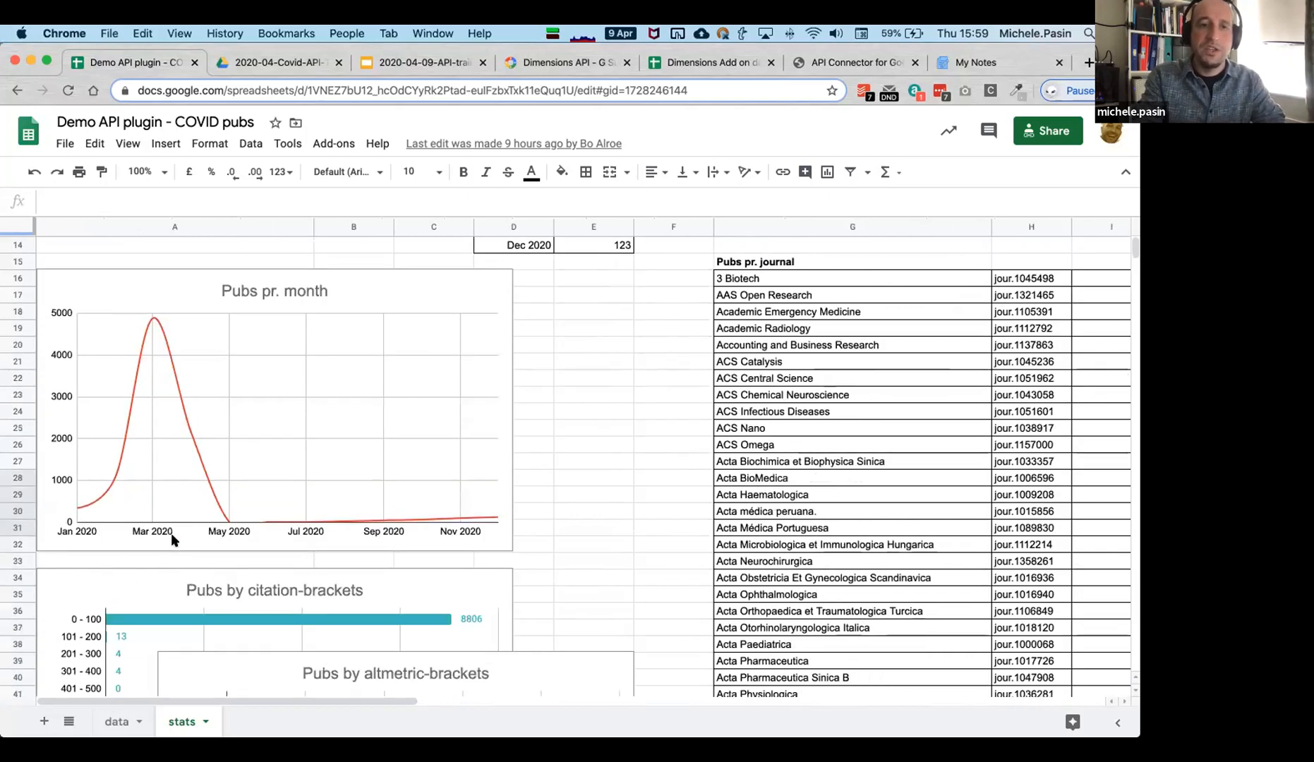
scroll(170, 533, "down", 2)
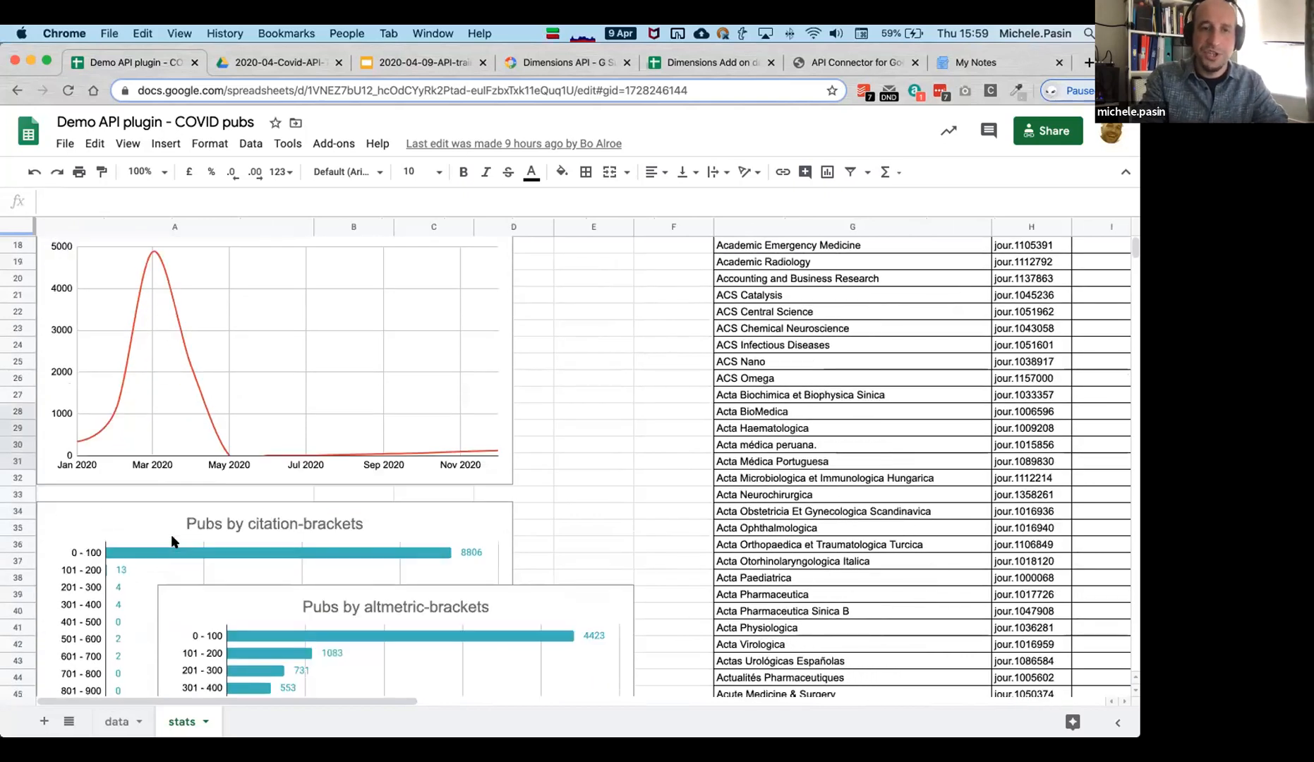
scroll(532, 601, "down", 5)
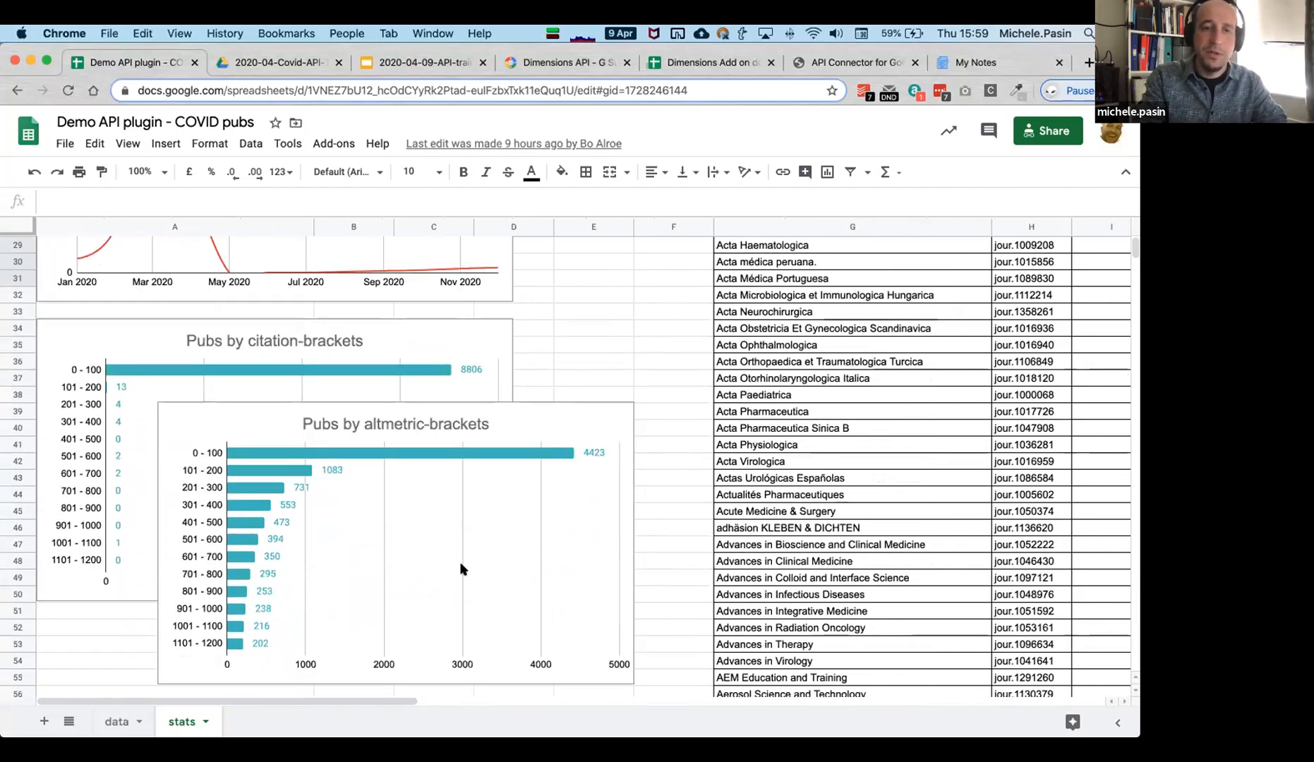
scroll(460, 568, "down", 5)
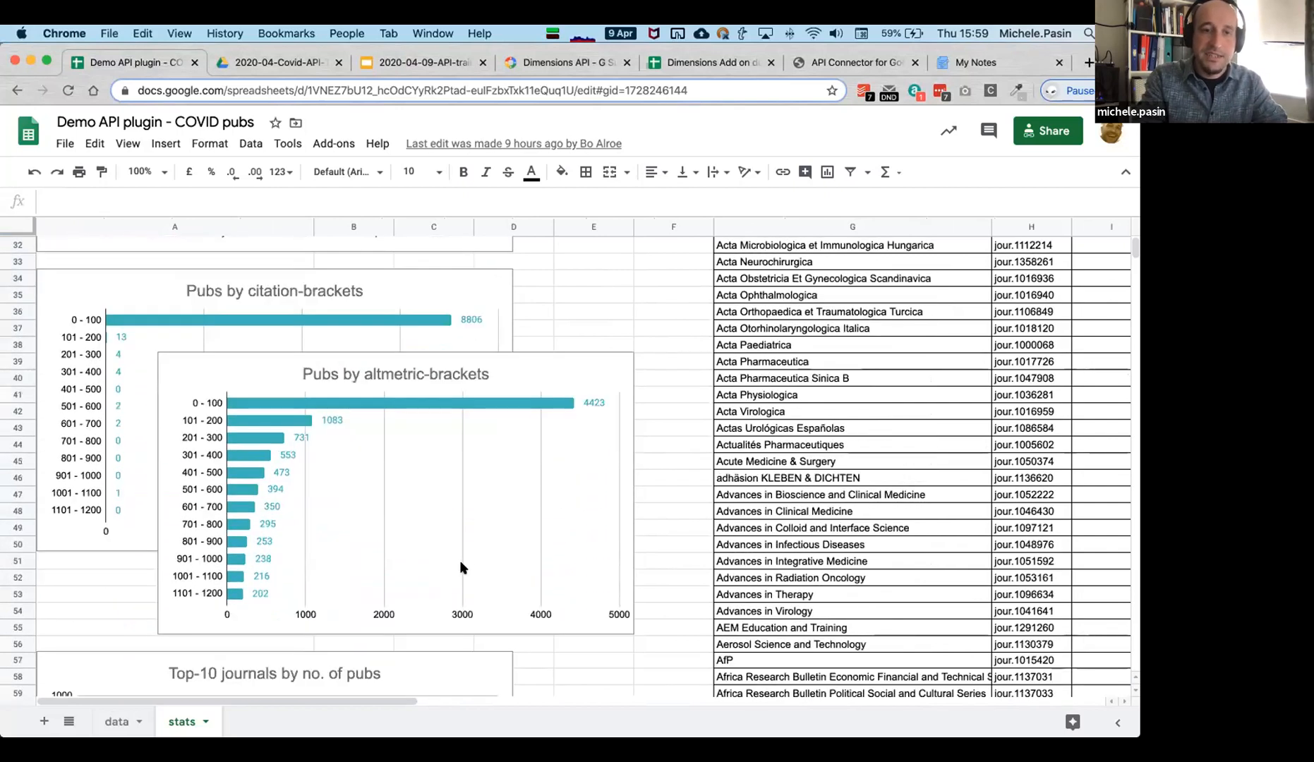
scroll(460, 568, "down", 3)
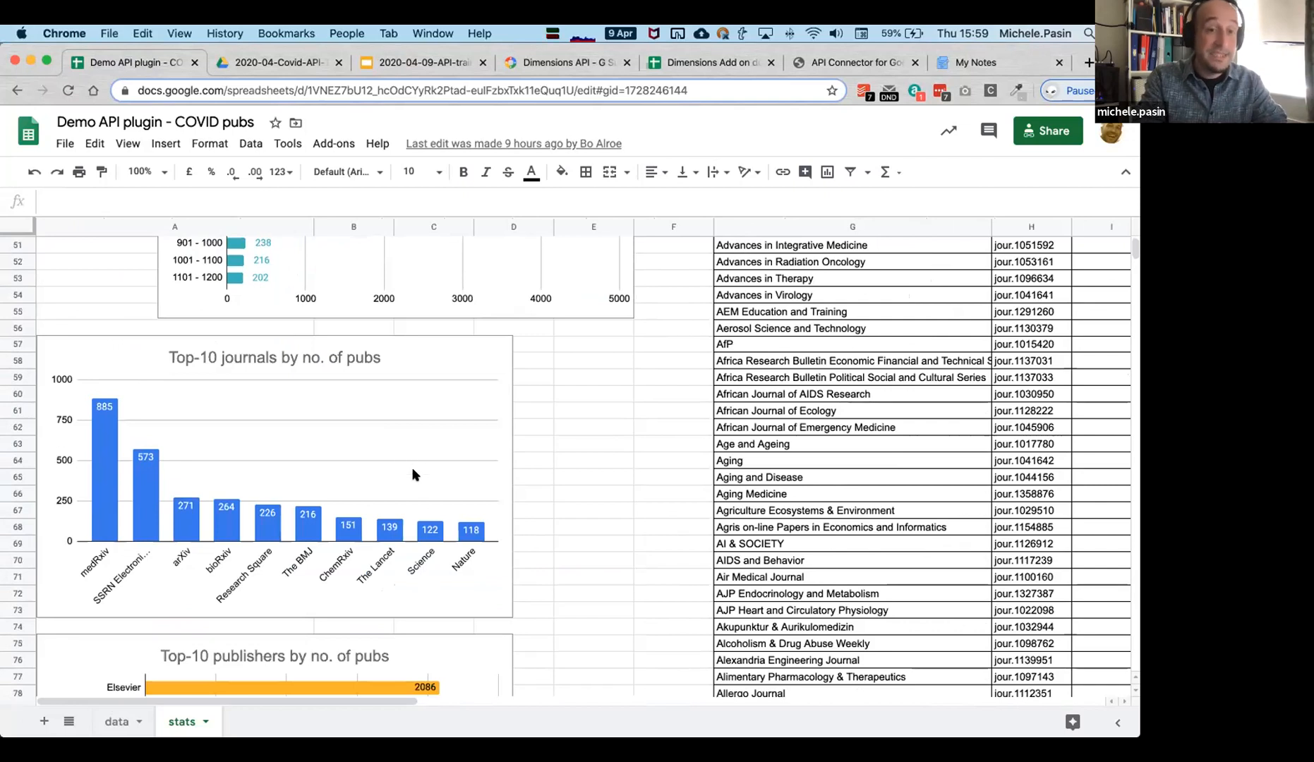
scroll(425, 486, "down", 13)
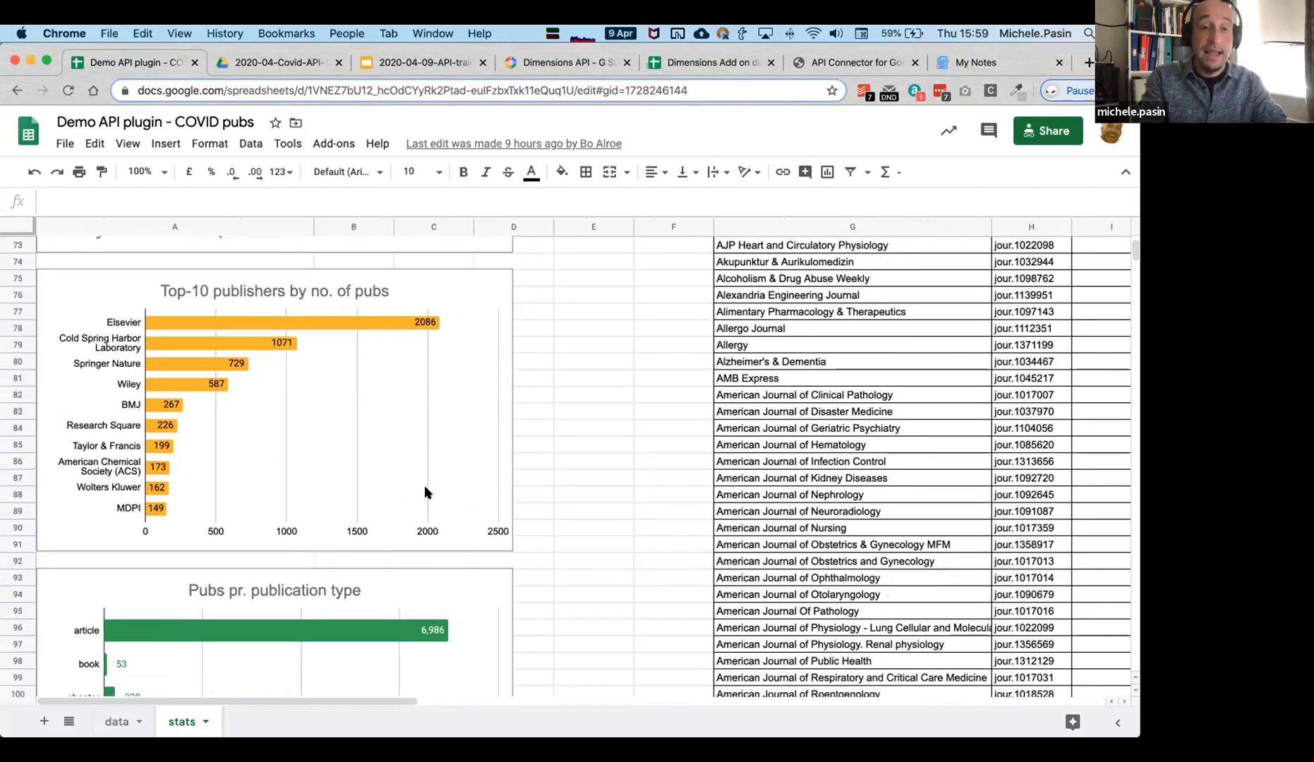
scroll(424, 487, "down", 5)
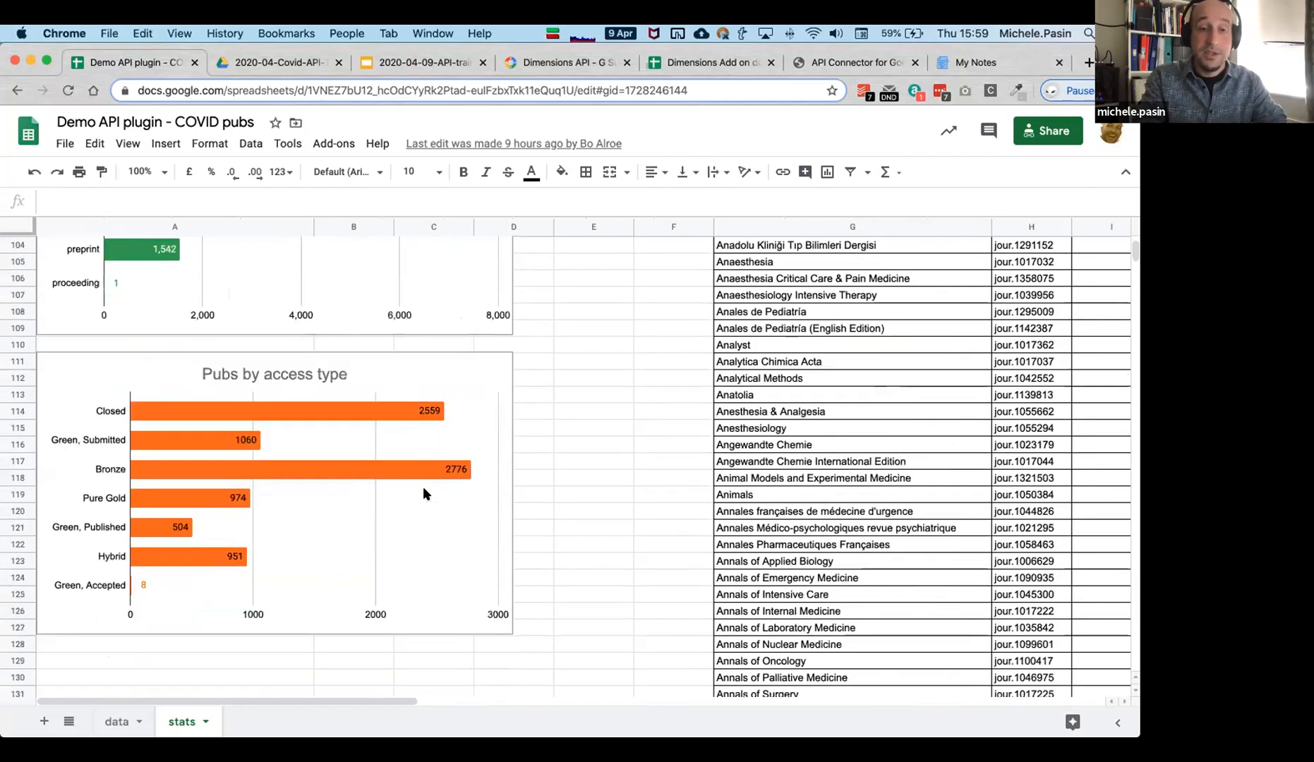
scroll(420, 488, "down", 2)
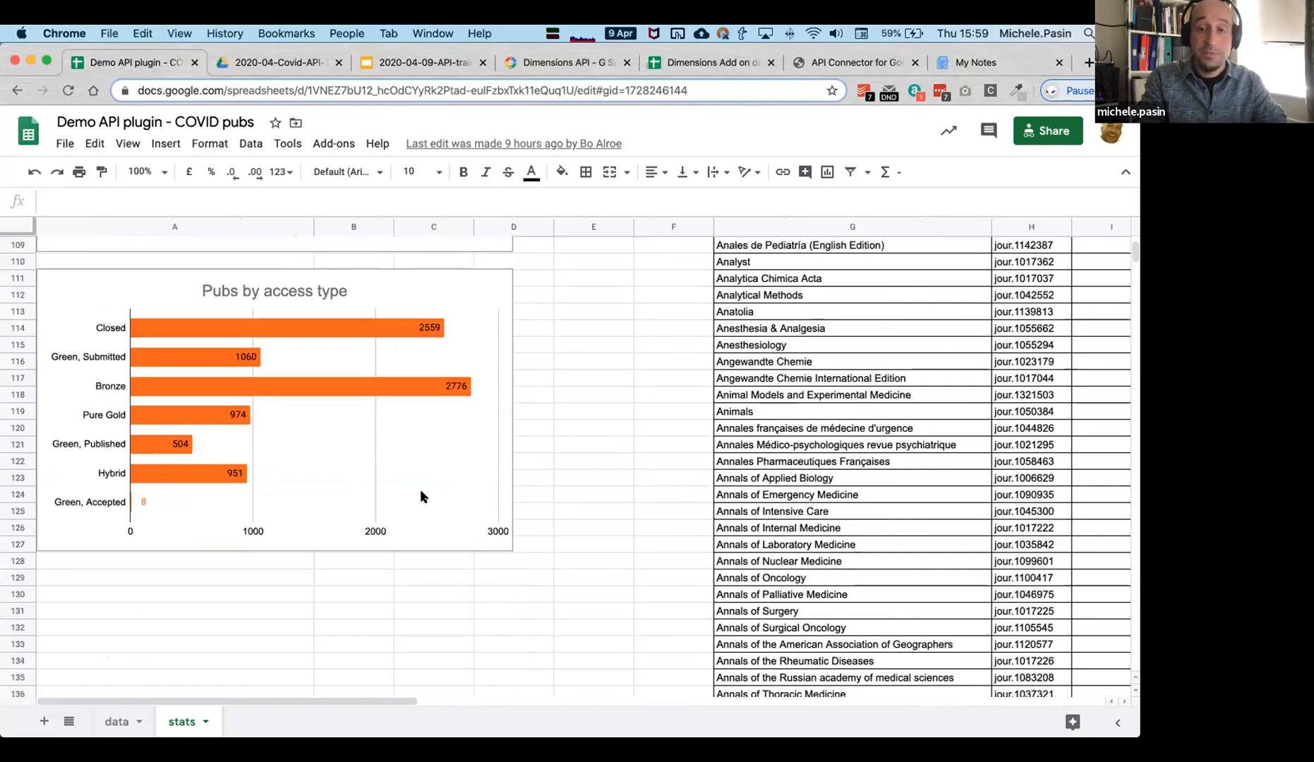
scroll(415, 487, "up", 5)
scroll(415, 486, "up", 20)
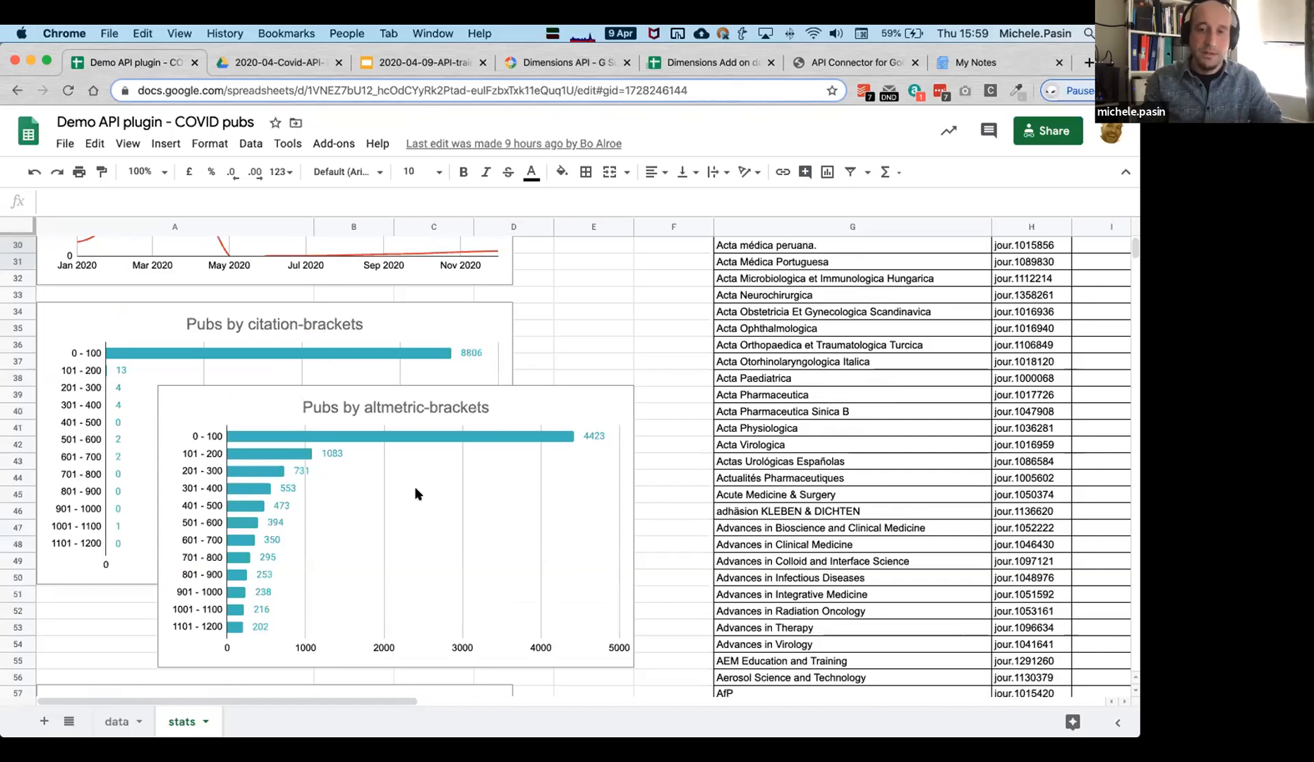
scroll(389, 452, "up", 10)
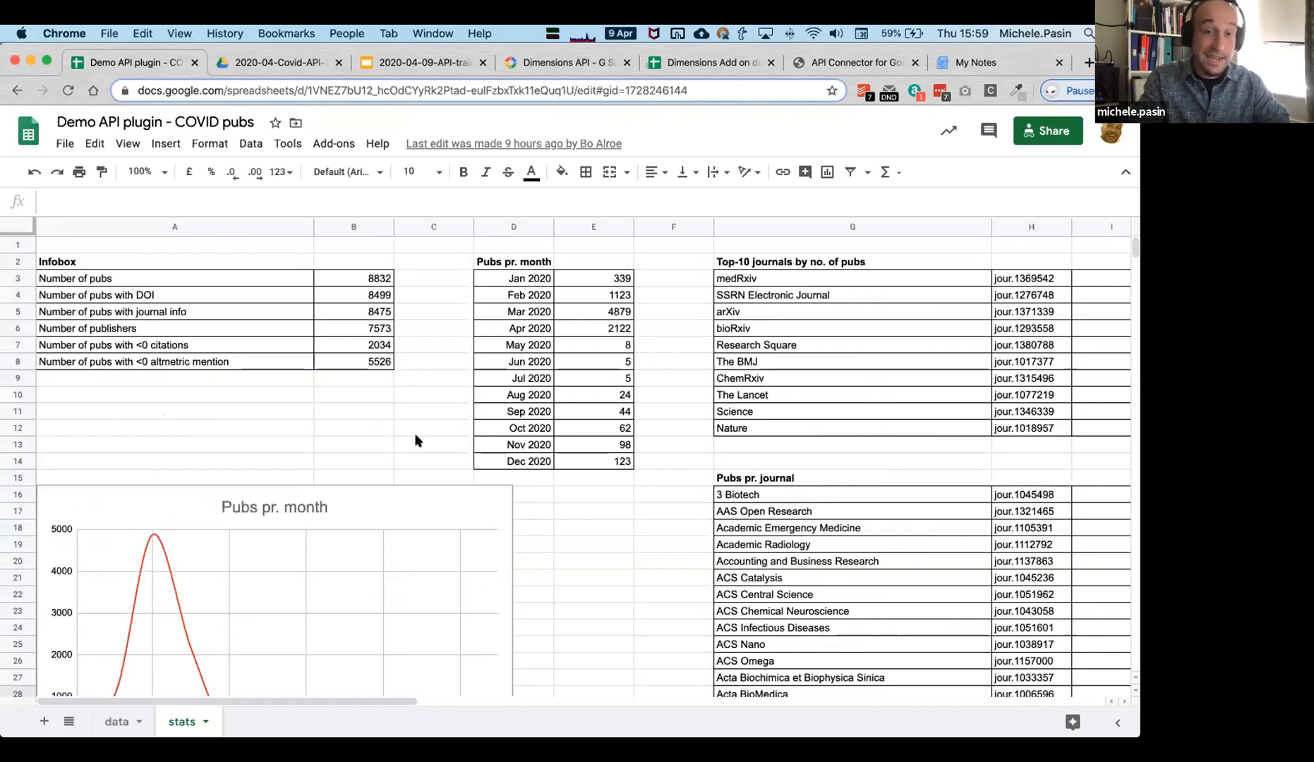
Open the 'data' sheet tab, view the DSL query in cell A1, then return to the publication rows.
left_click(112, 719)
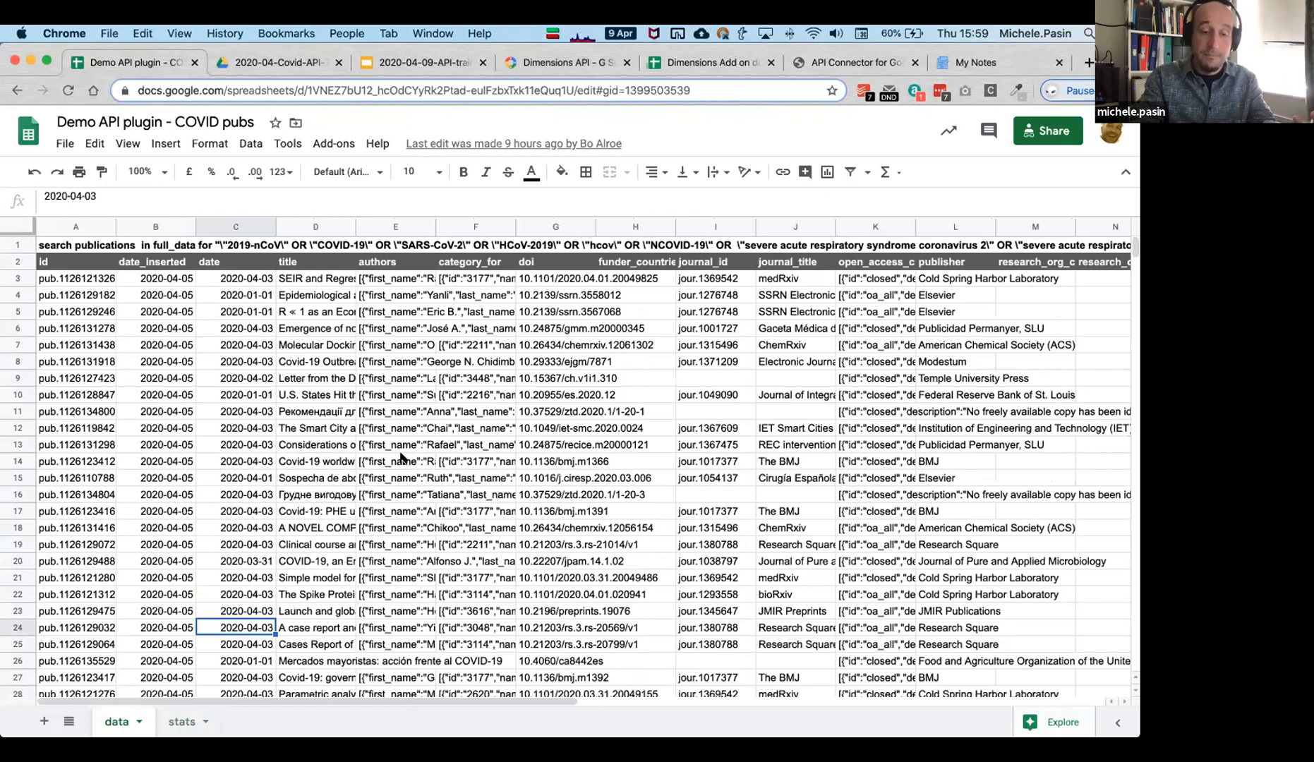
left_click(44, 243)
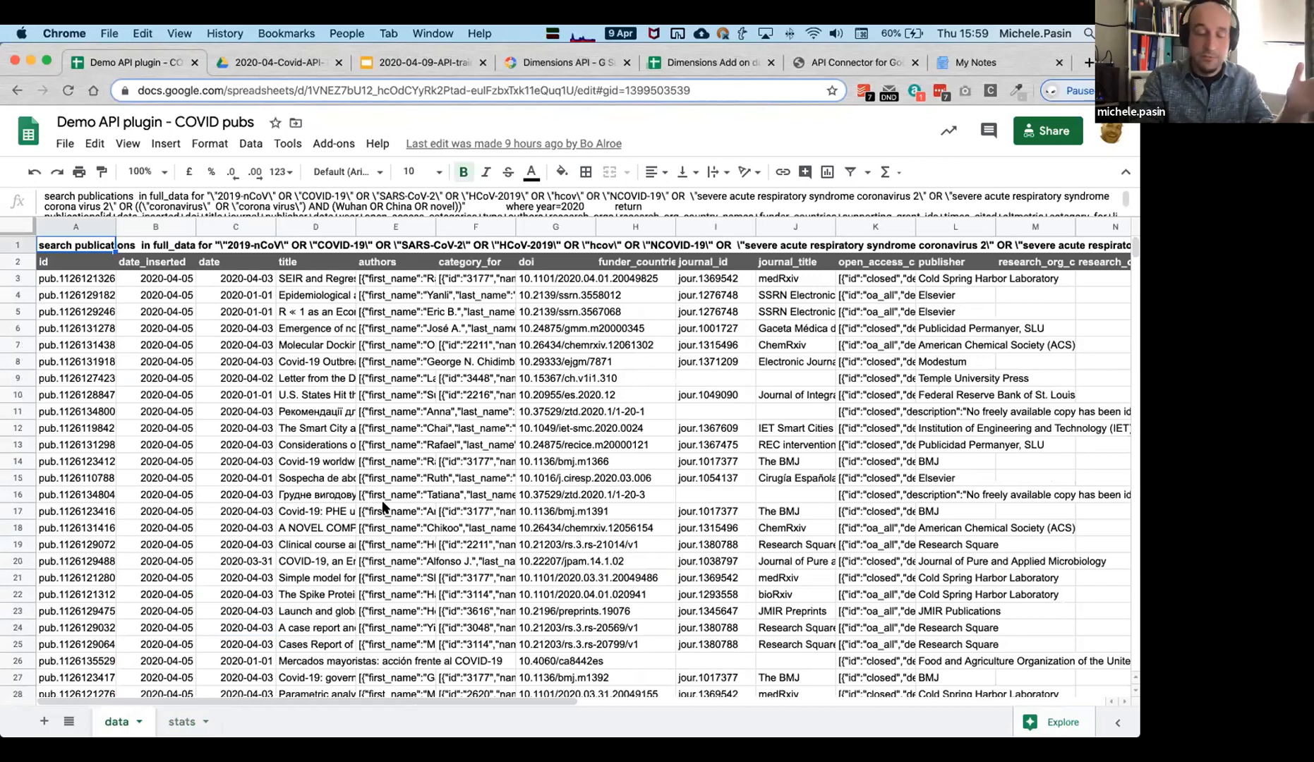
left_click(222, 528)
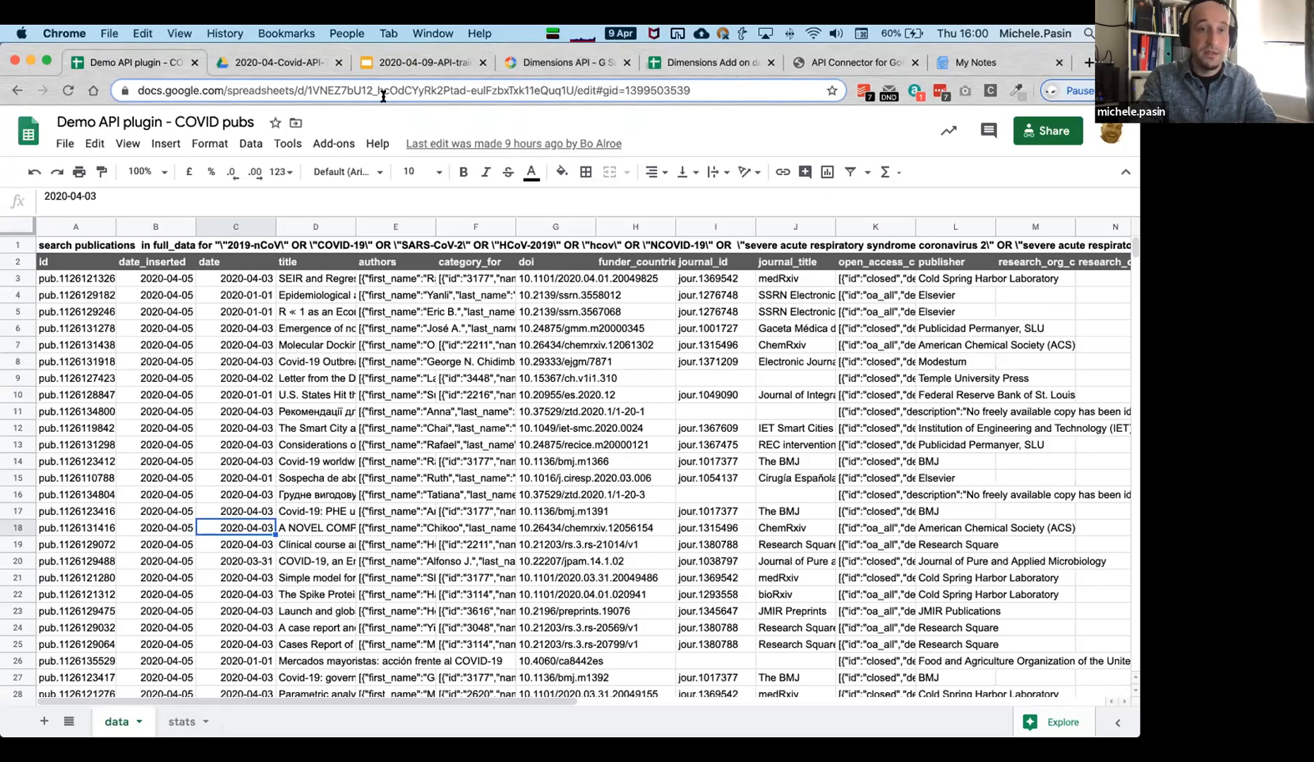
Present the 2020-04-09-API-training-covid-days deck full screen from slide 9 and advance to slide 10.
left_click(426, 63)
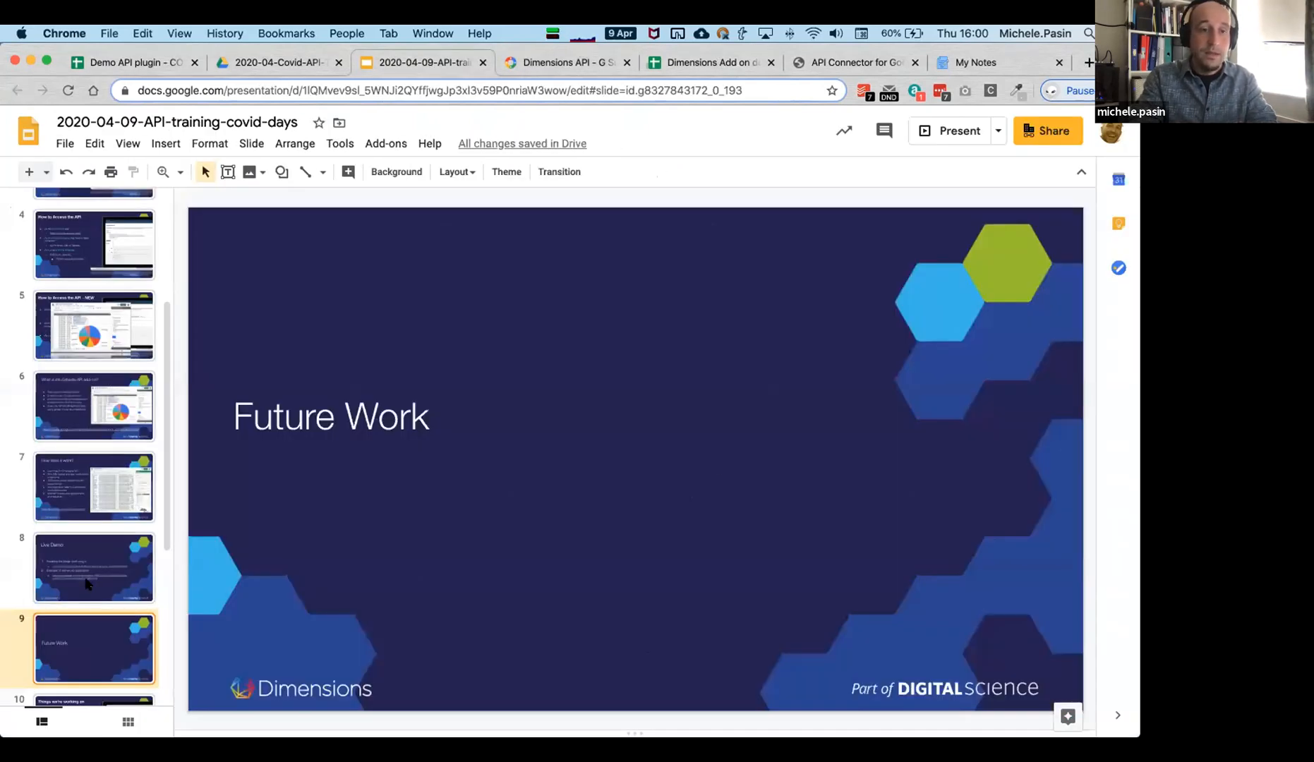
scroll(113, 491, "down", 2)
scroll(102, 492, "down", 1)
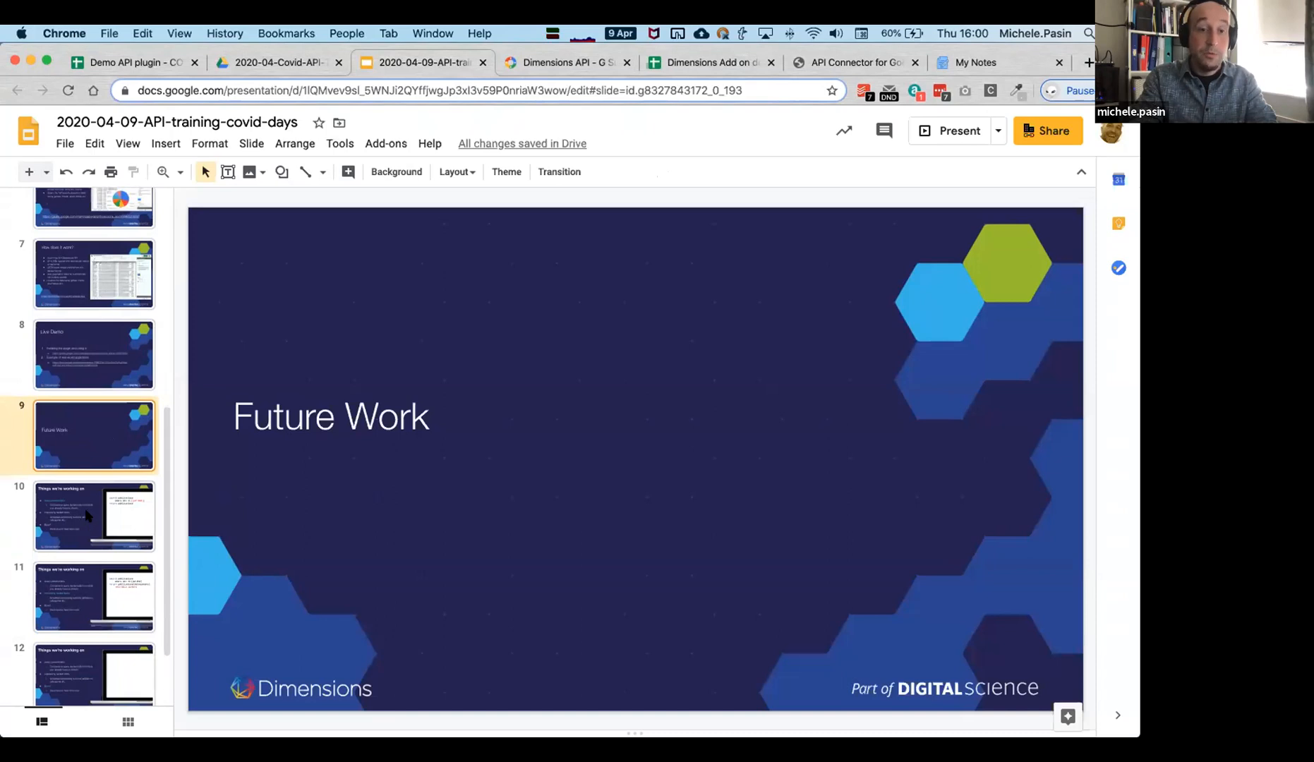
left_click(954, 132)
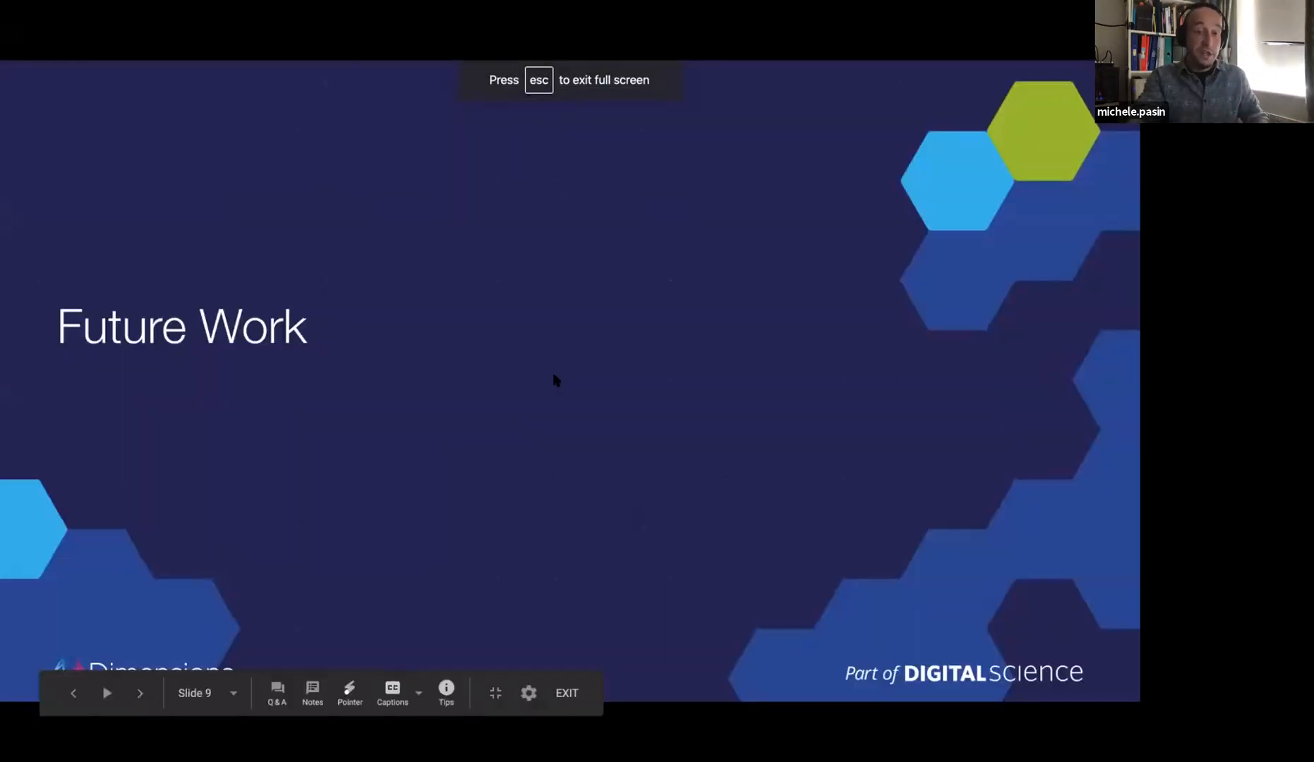
key("Right")
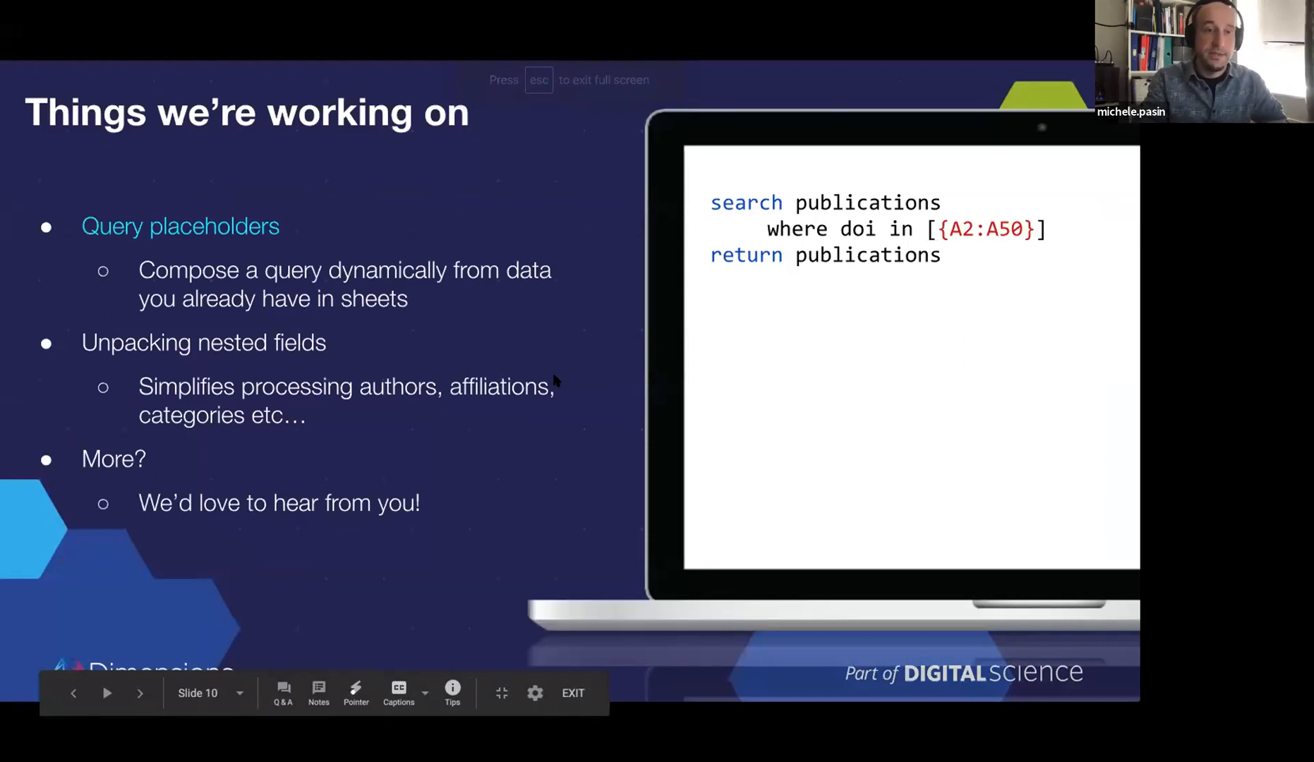
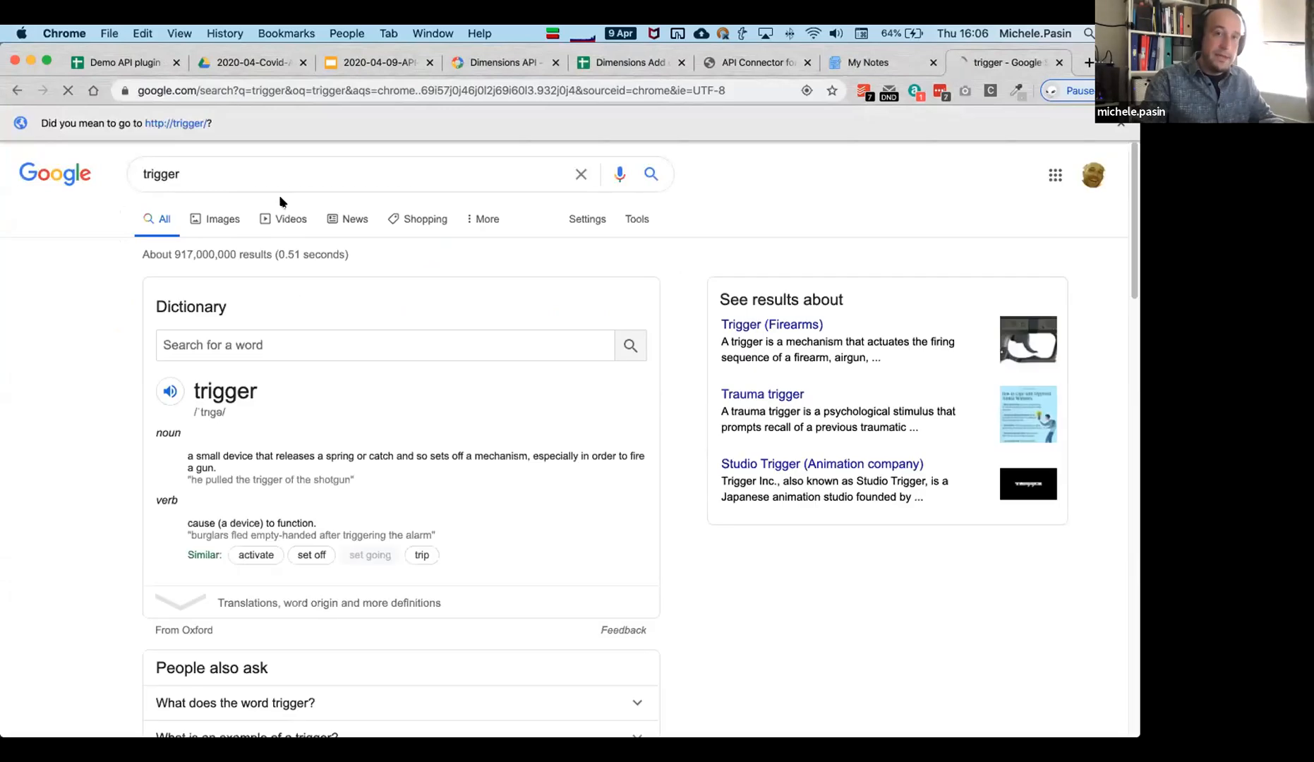
Refine the Google search to 'triggers sheet', then to 'triggers gsheet'.
left_click(220, 176)
type("s ")
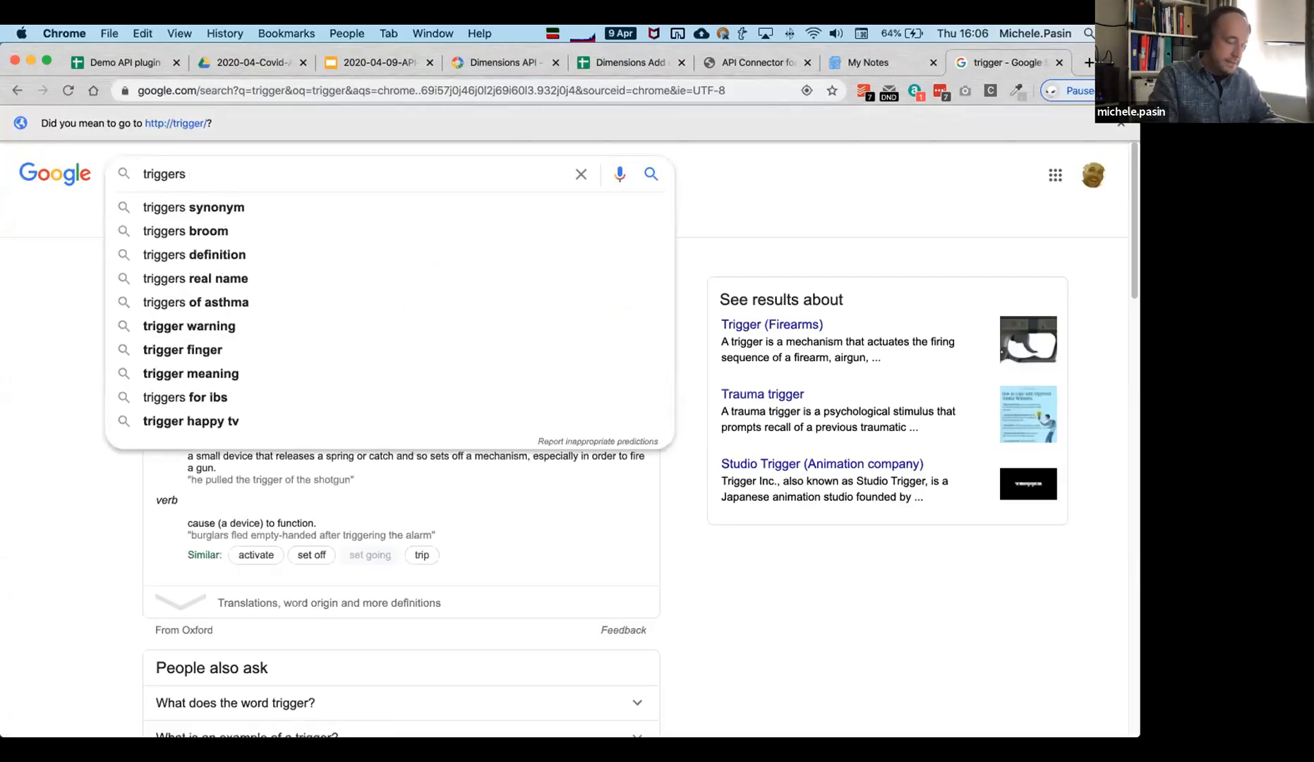
type("sheet")
key("Return")
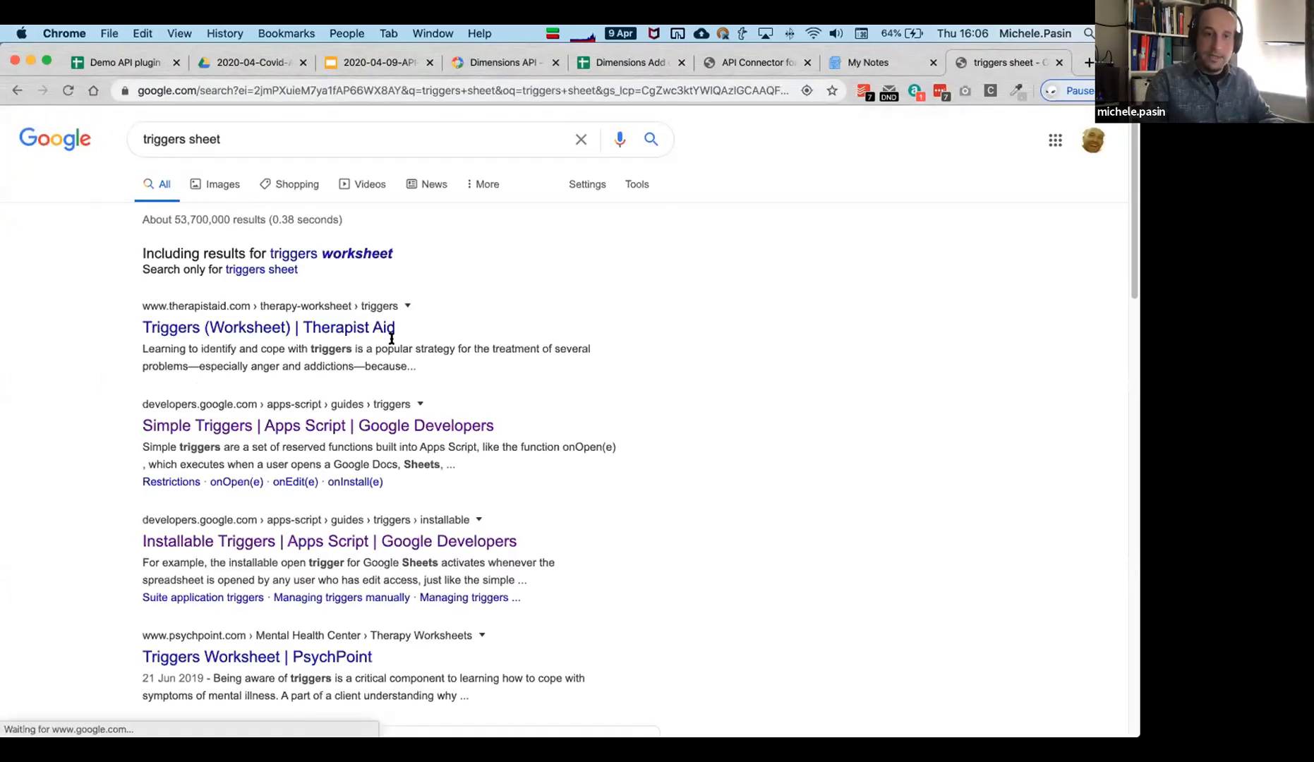
left_click(187, 140)
type("g")
key("Return")
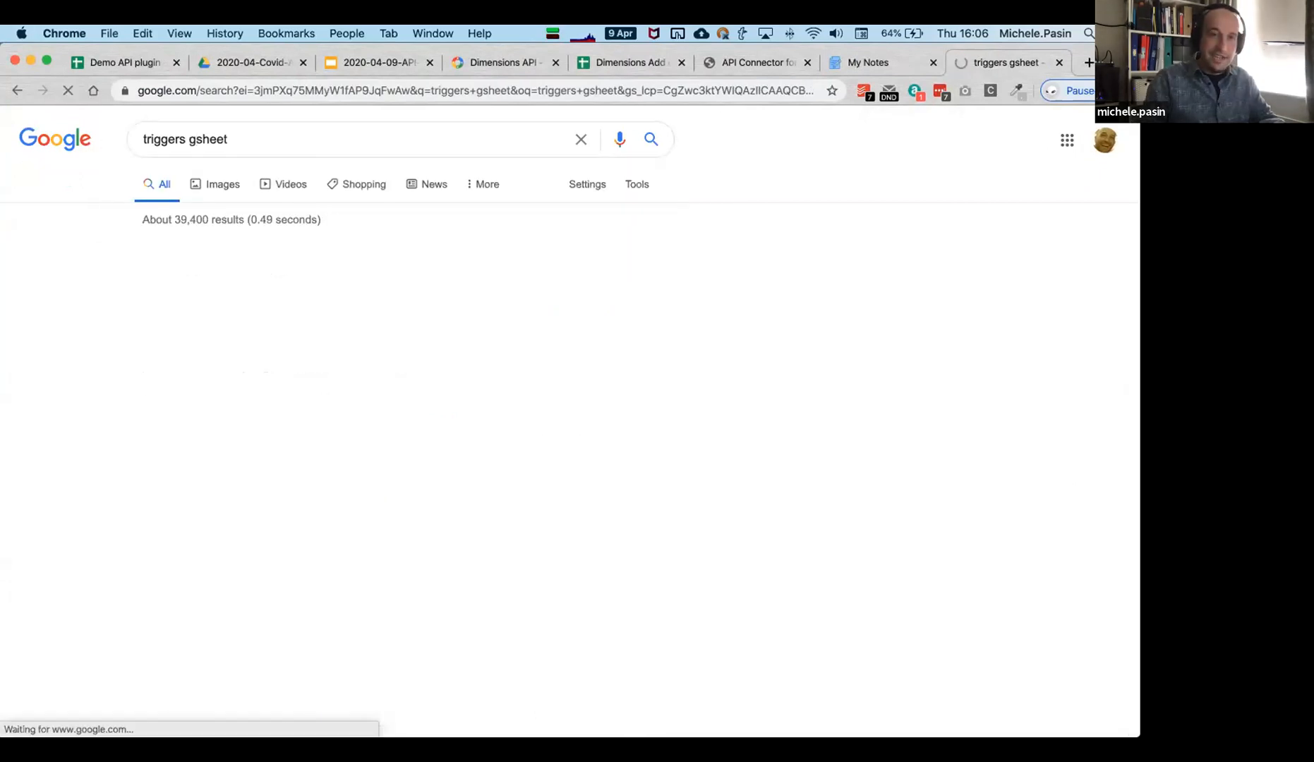
left_click(258, 141)
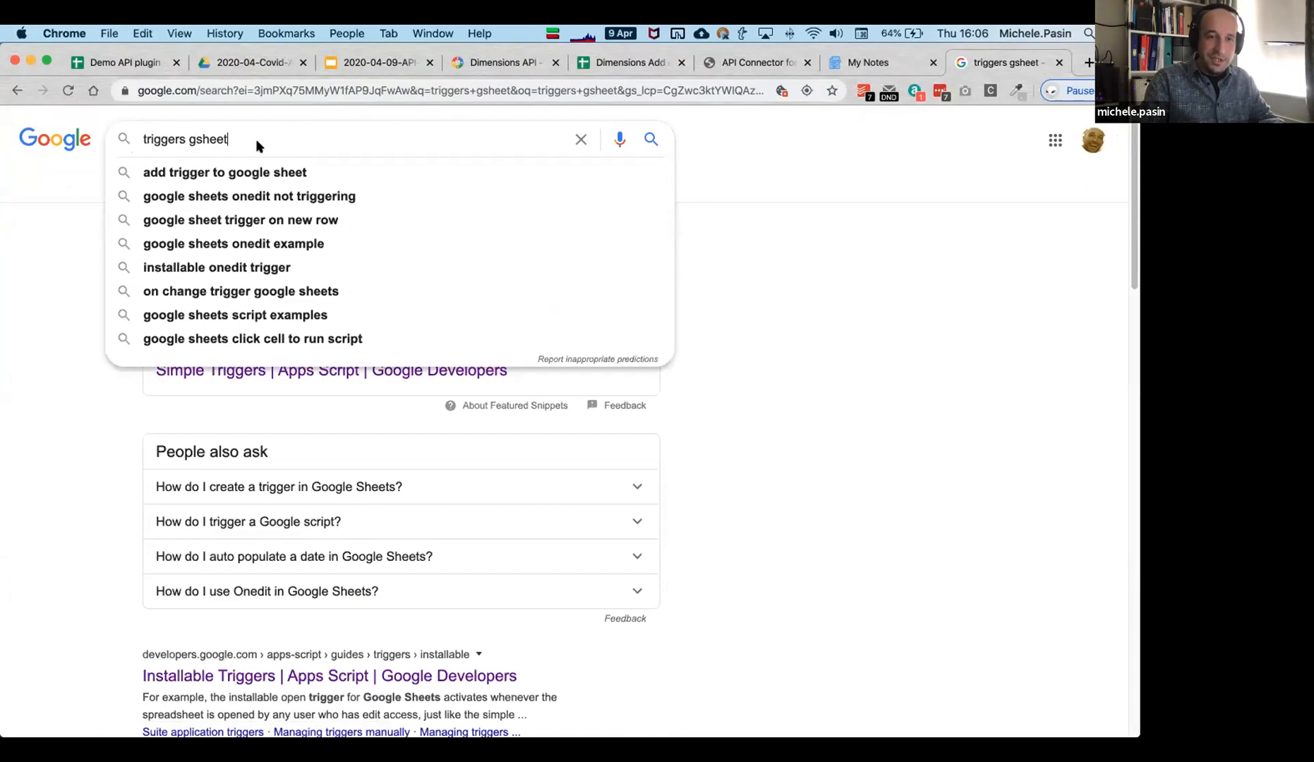
left_click(184, 410)
Read the Apps Script Simple Triggers guide, then go back to the Dimensions Add on demo spreadsheet.
left_click(281, 368)
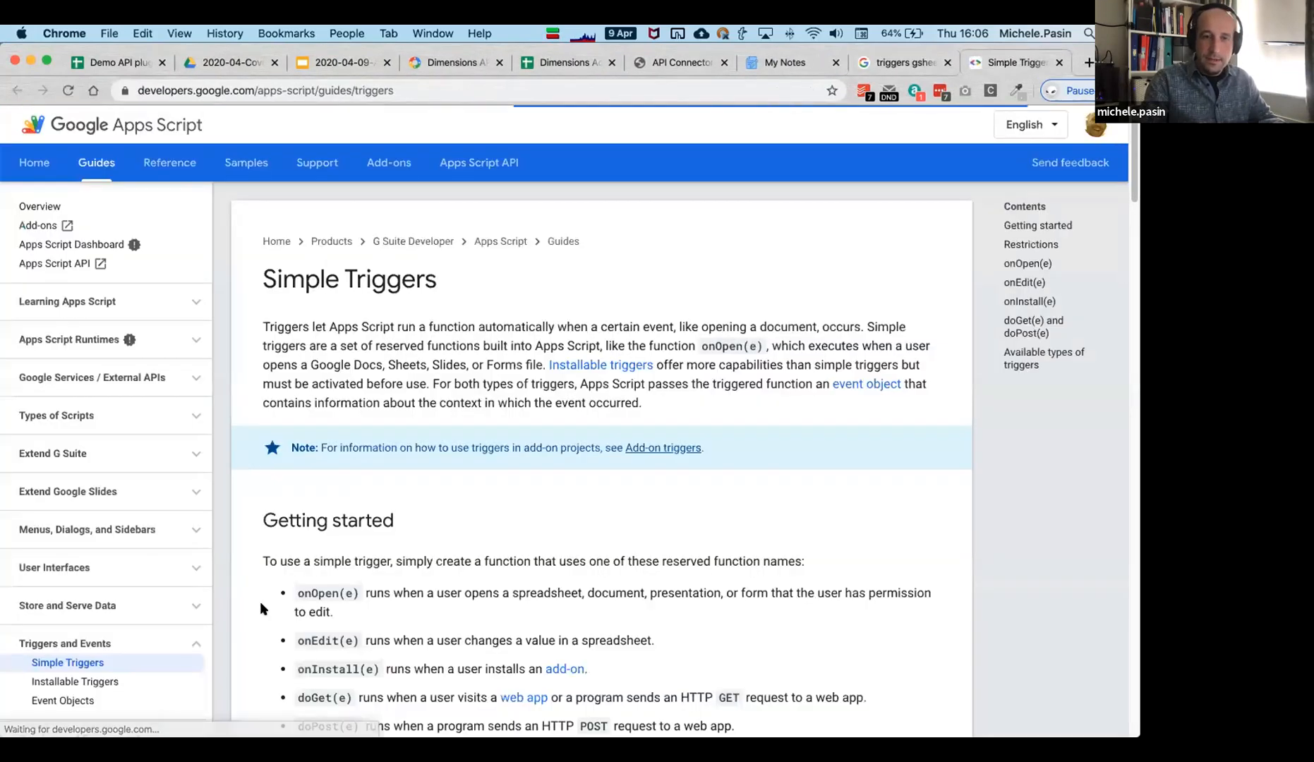
scroll(431, 572, "down", 15)
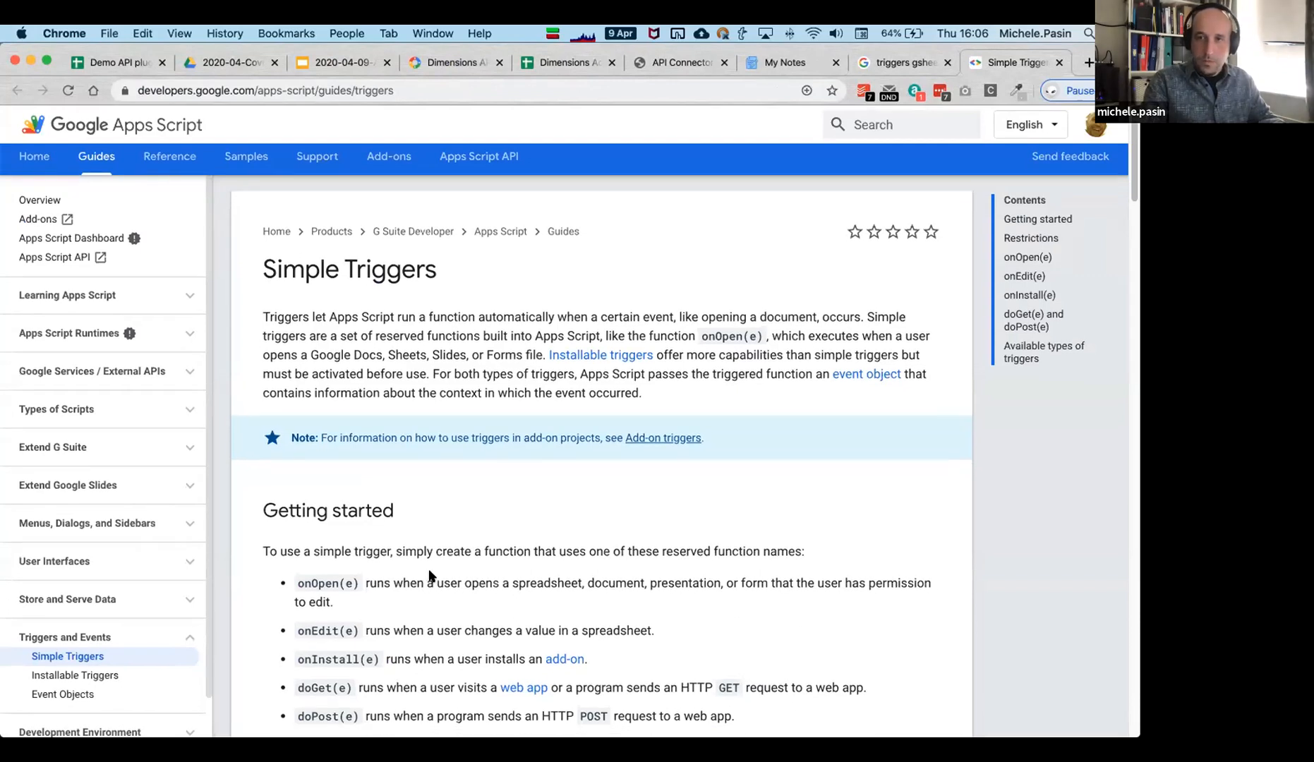
scroll(444, 556, "up", 15)
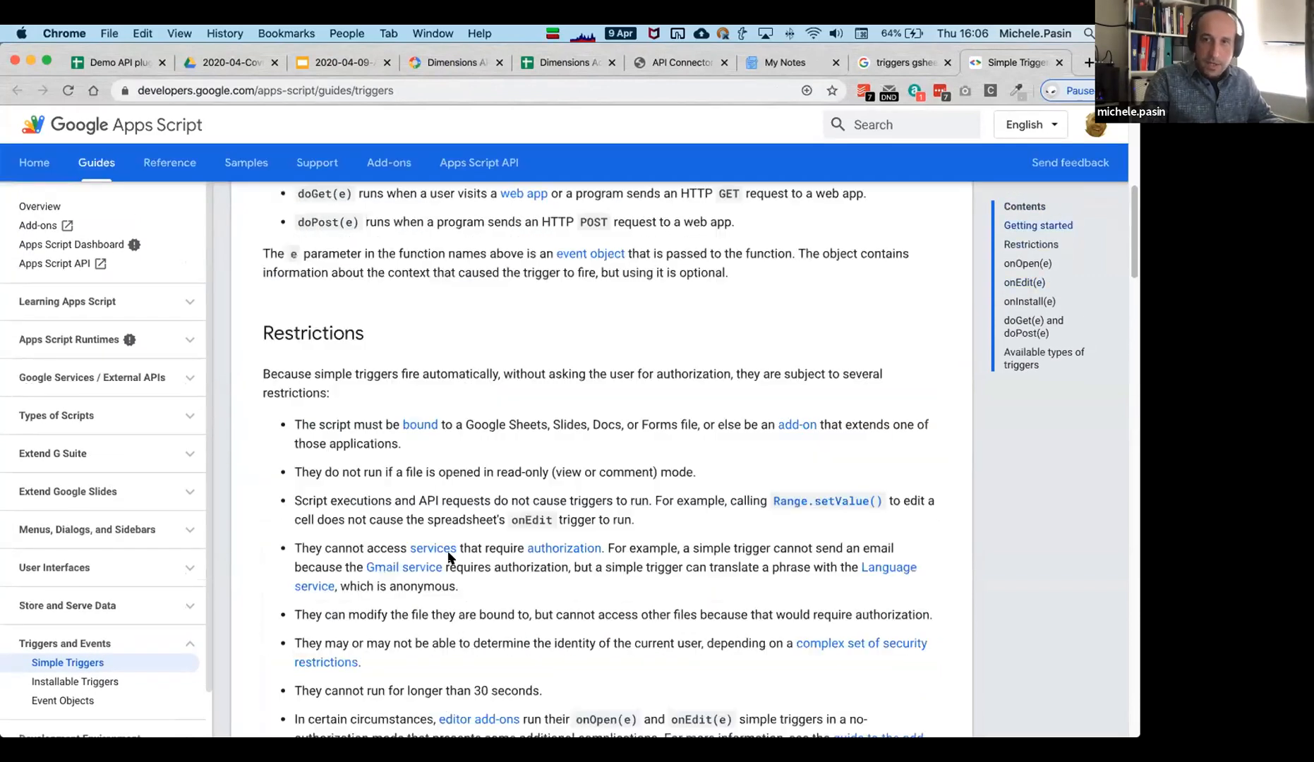
left_click(579, 65)
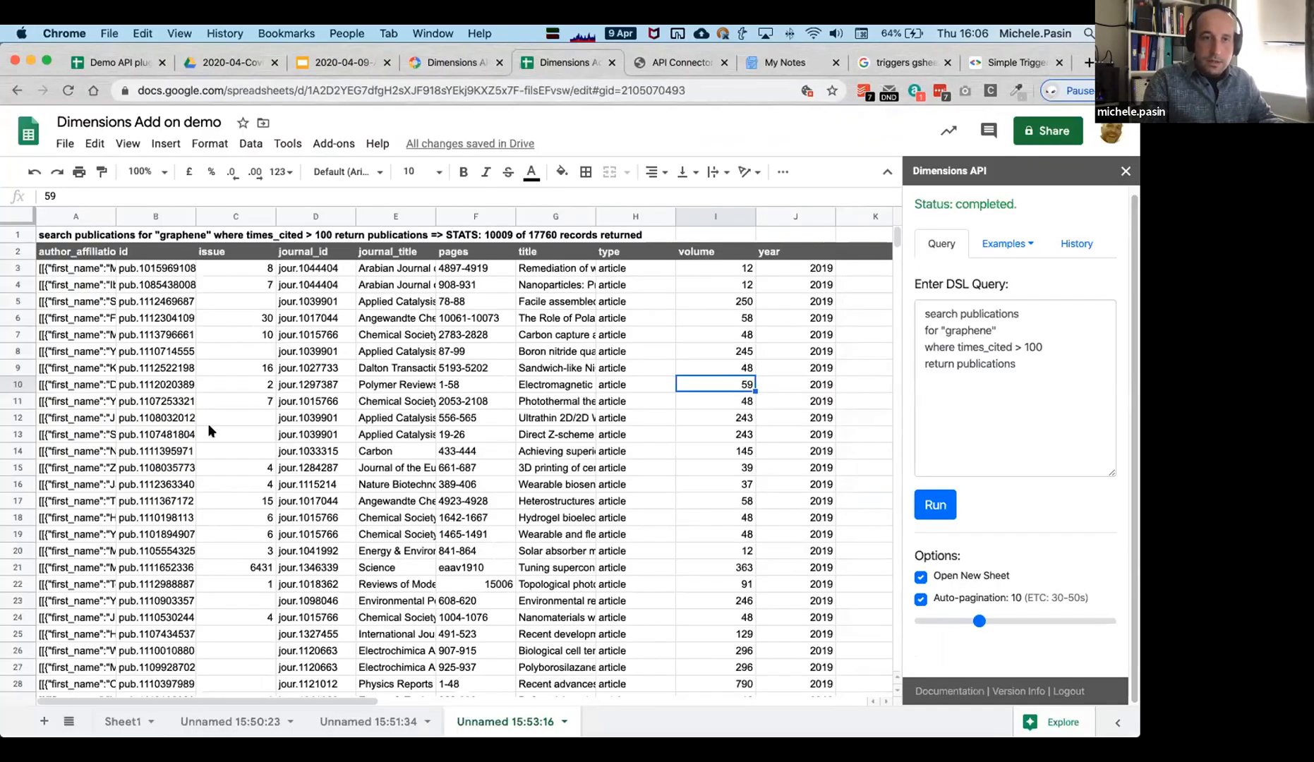
Inspect the returned data, the author_affiliations header and the query text in cell A1.
left_click(267, 400)
left_click(74, 254)
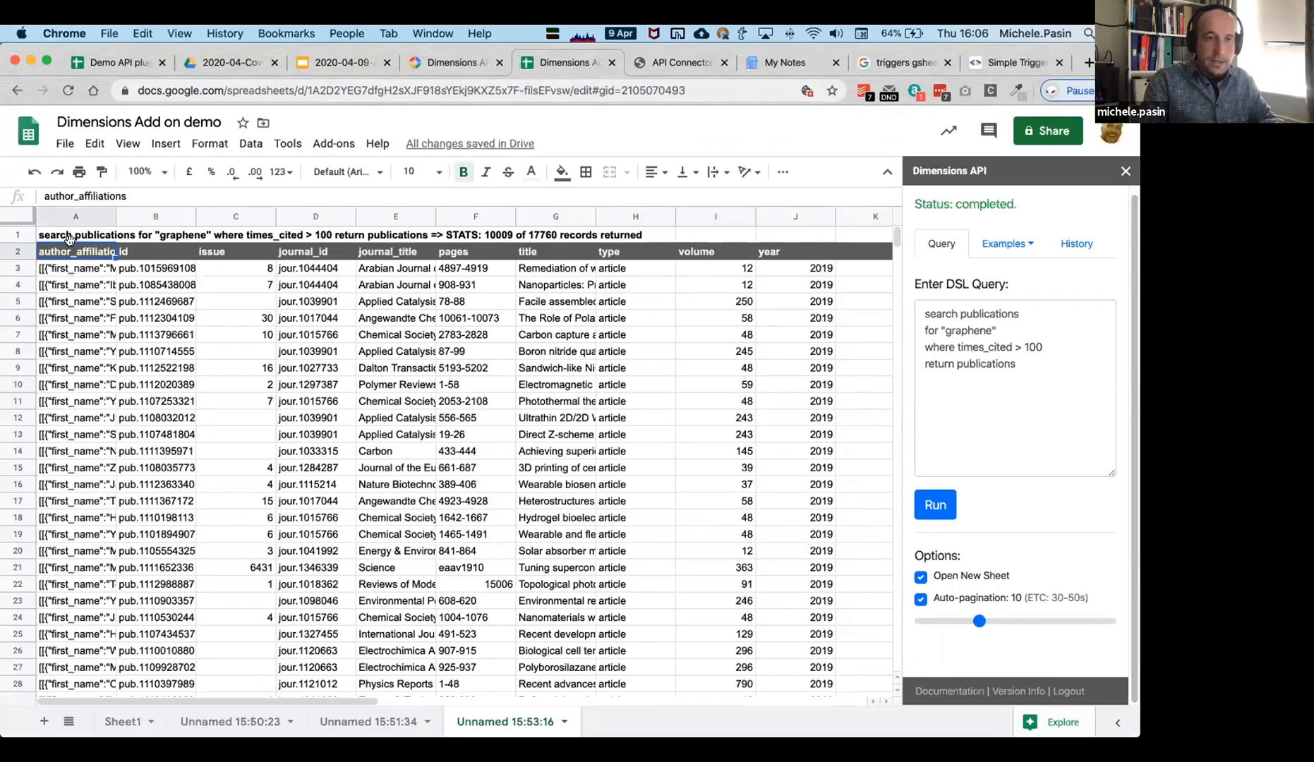
left_click(71, 238)
double_click(68, 237)
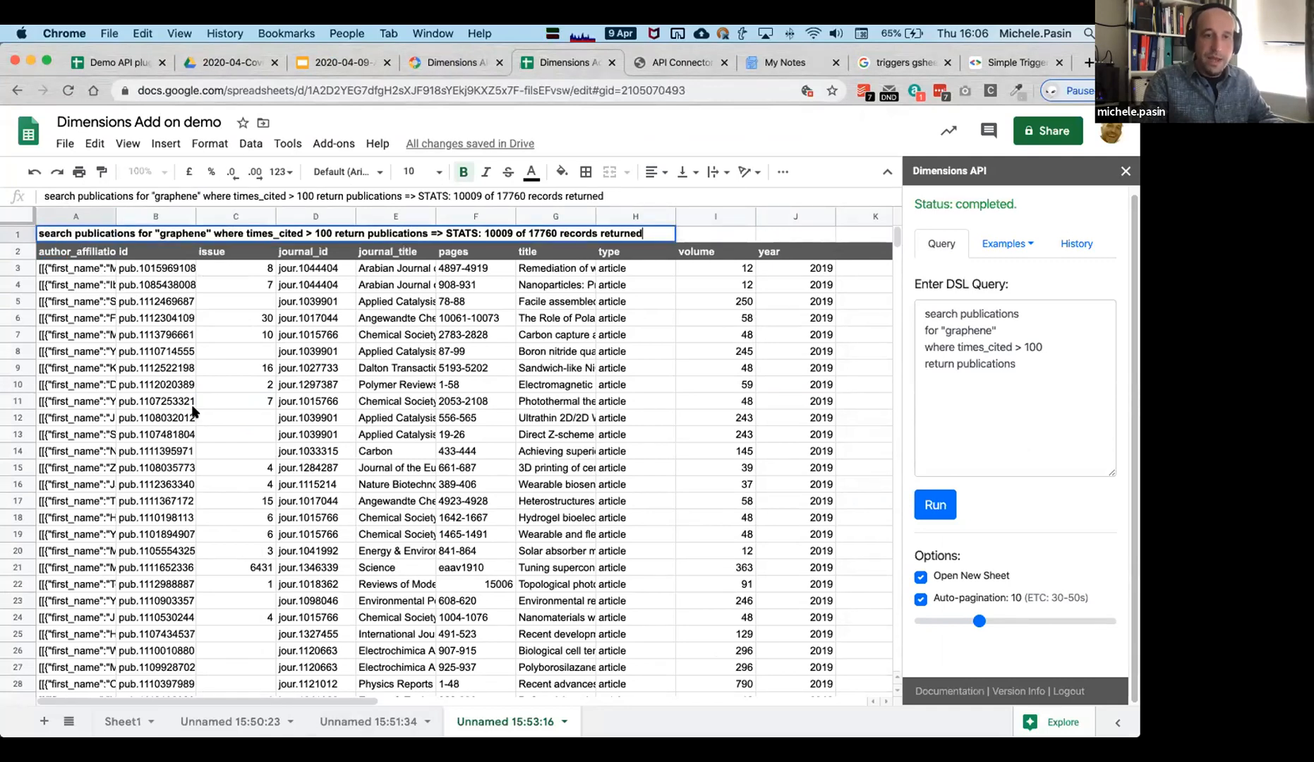
Add Sheet2 and enter =DIMENSIONS("search publications return publications limit 100") in A1.
left_click(43, 721)
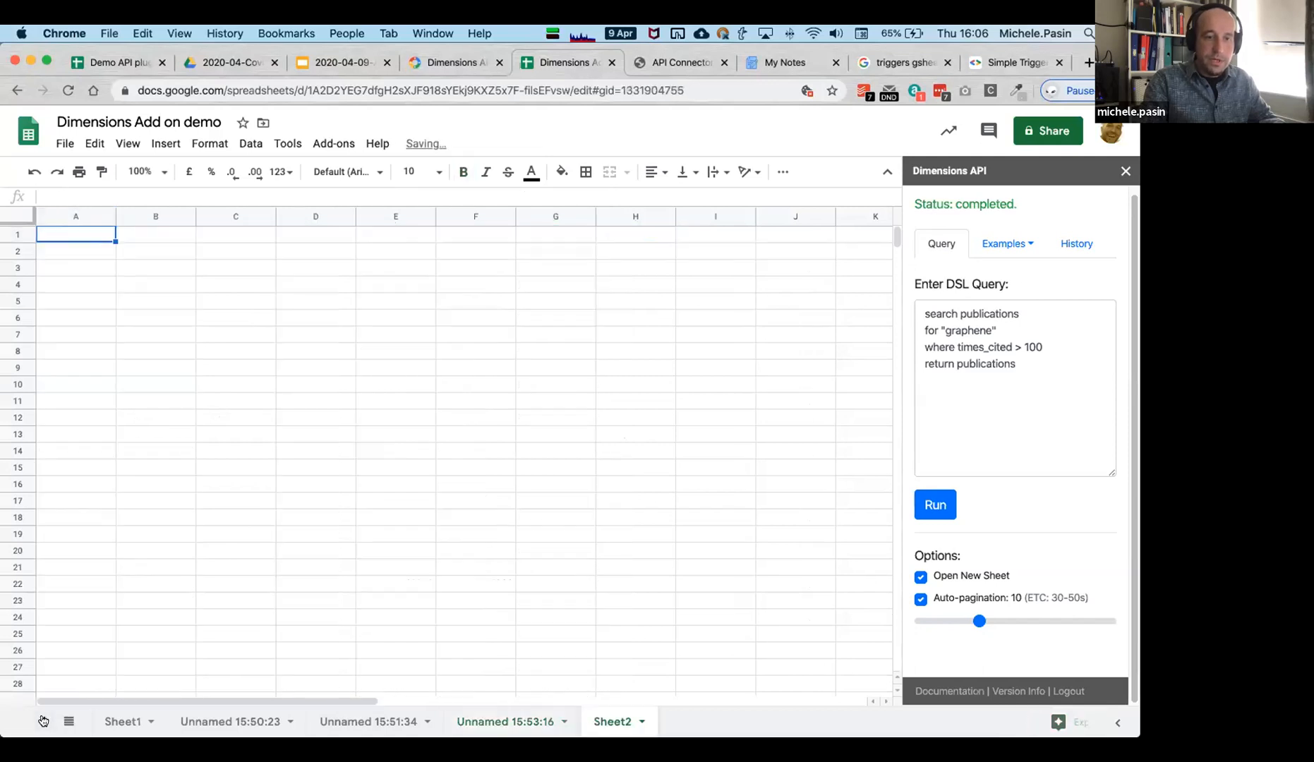
double_click(66, 234)
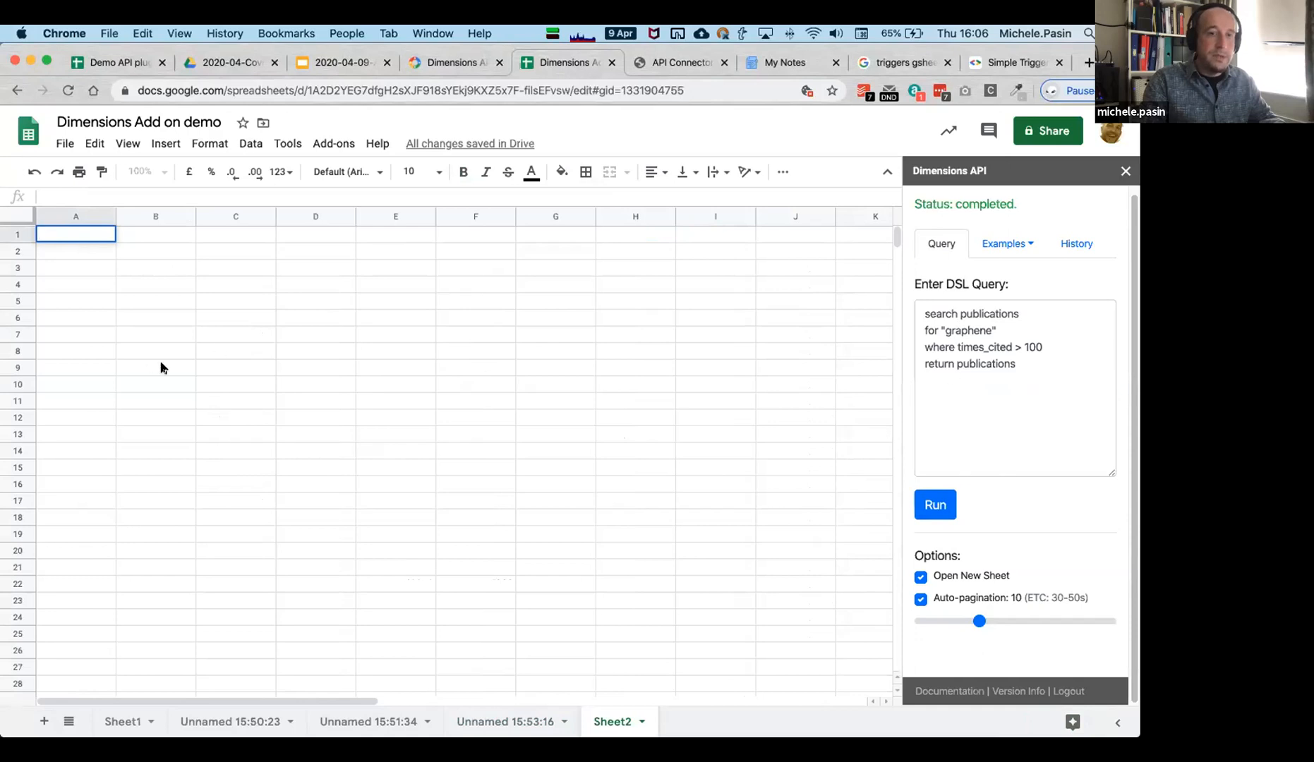
type("=DIMES")
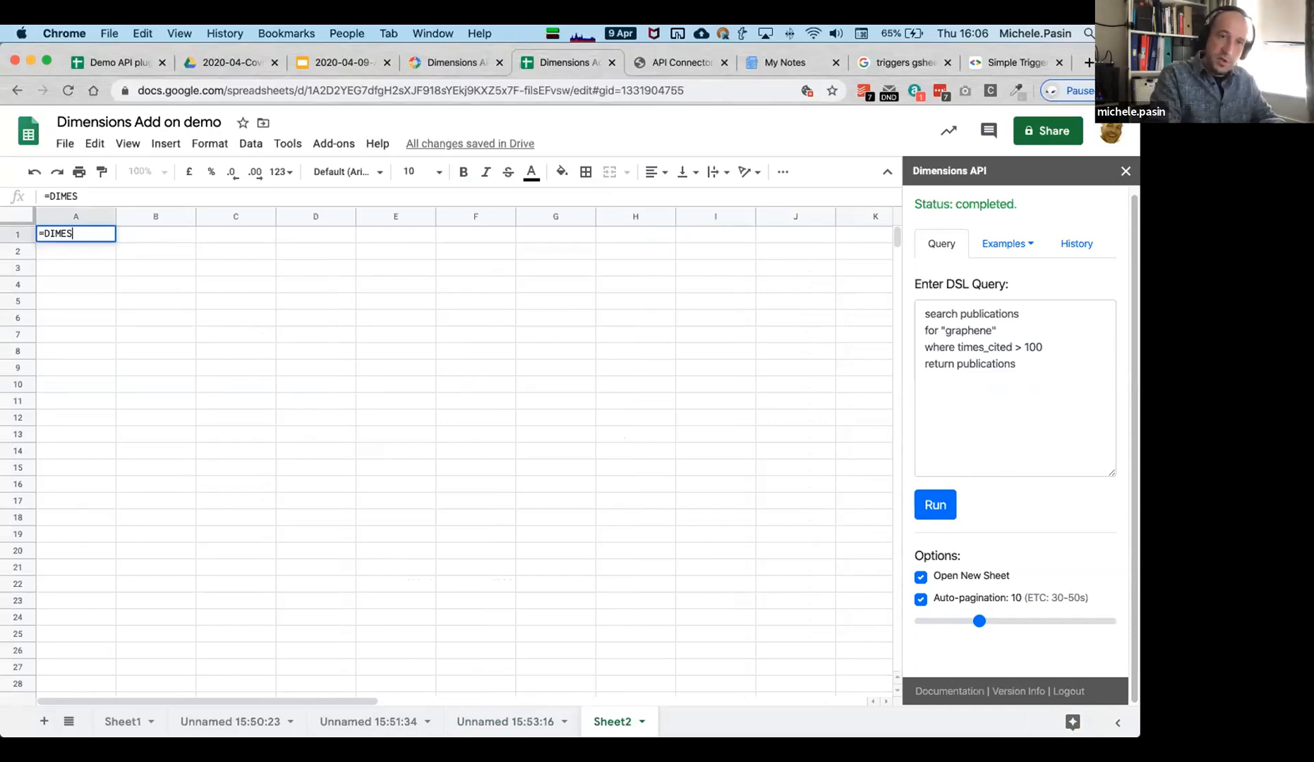
key("BackSpace")
type("N")
key("Tab")
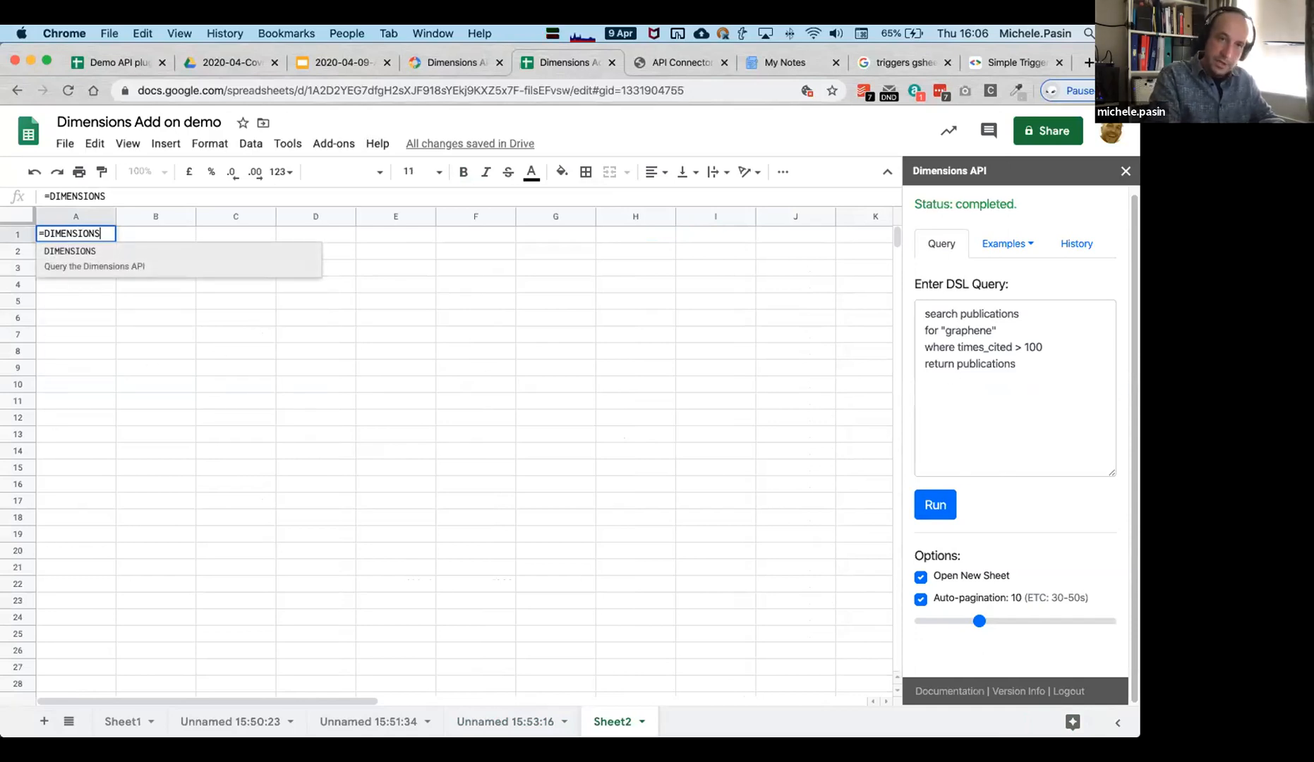
type(")")
key("Left")
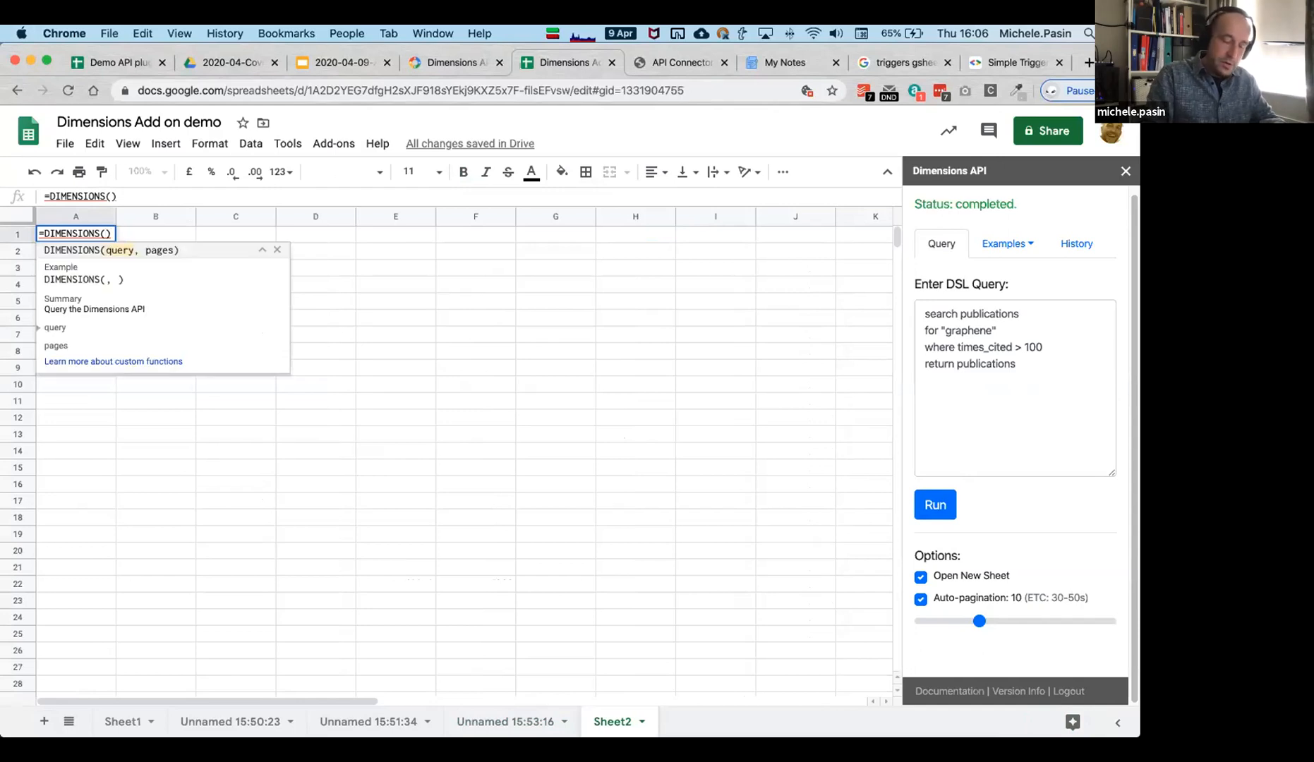
type("\"\"search publication")
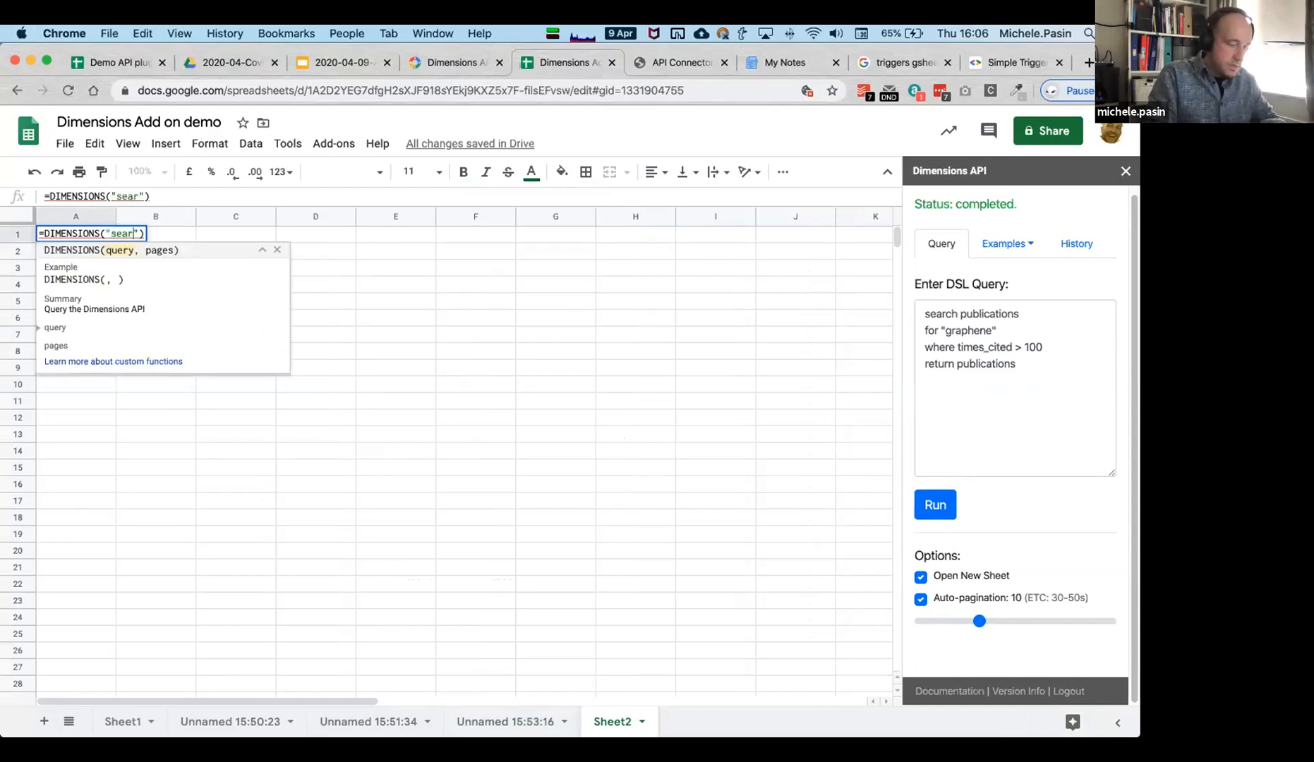
type("s return ")
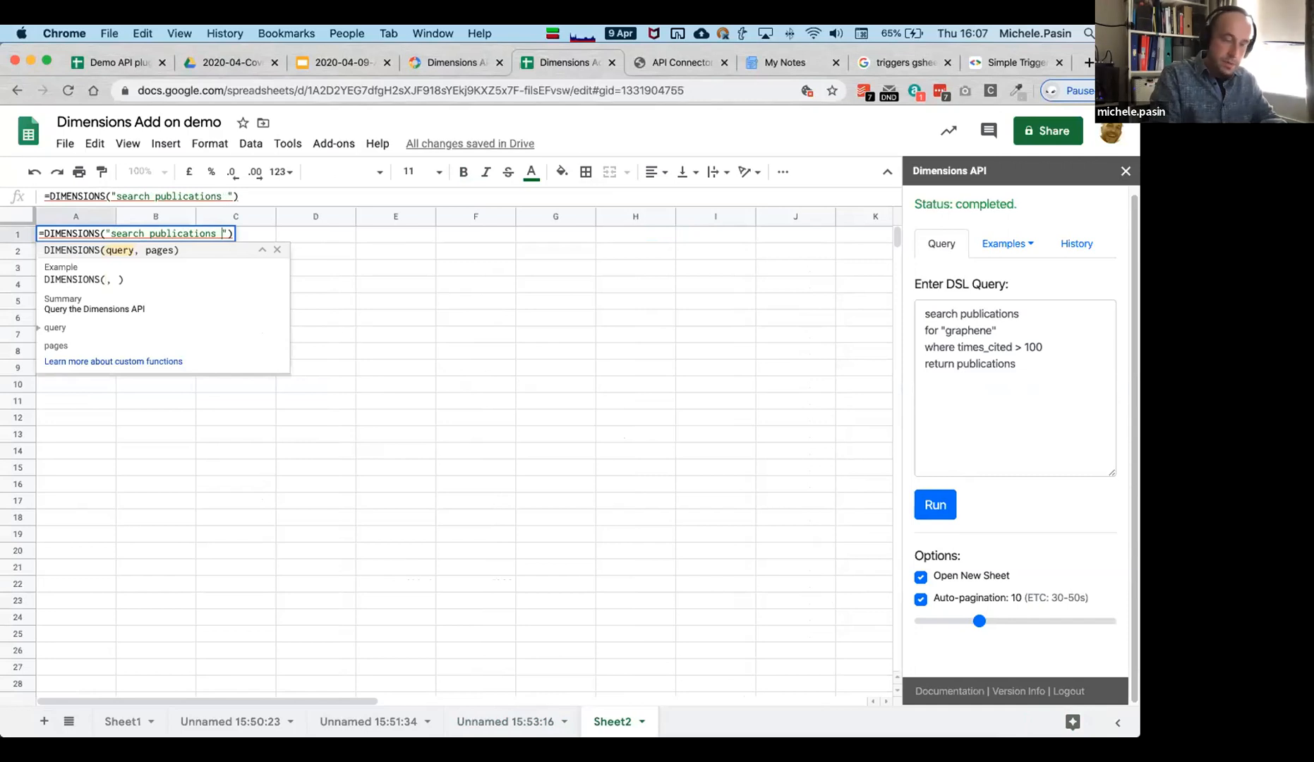
type("publications")
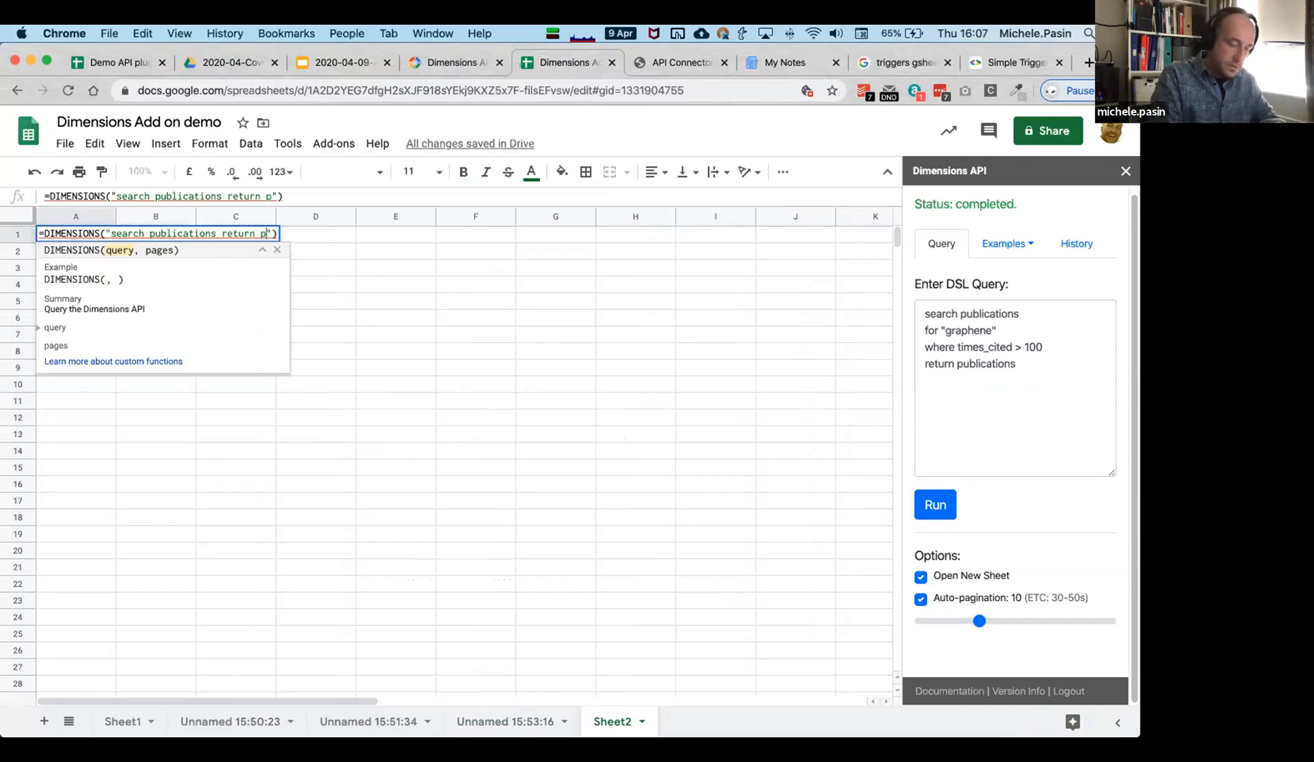
type(" limit 1")
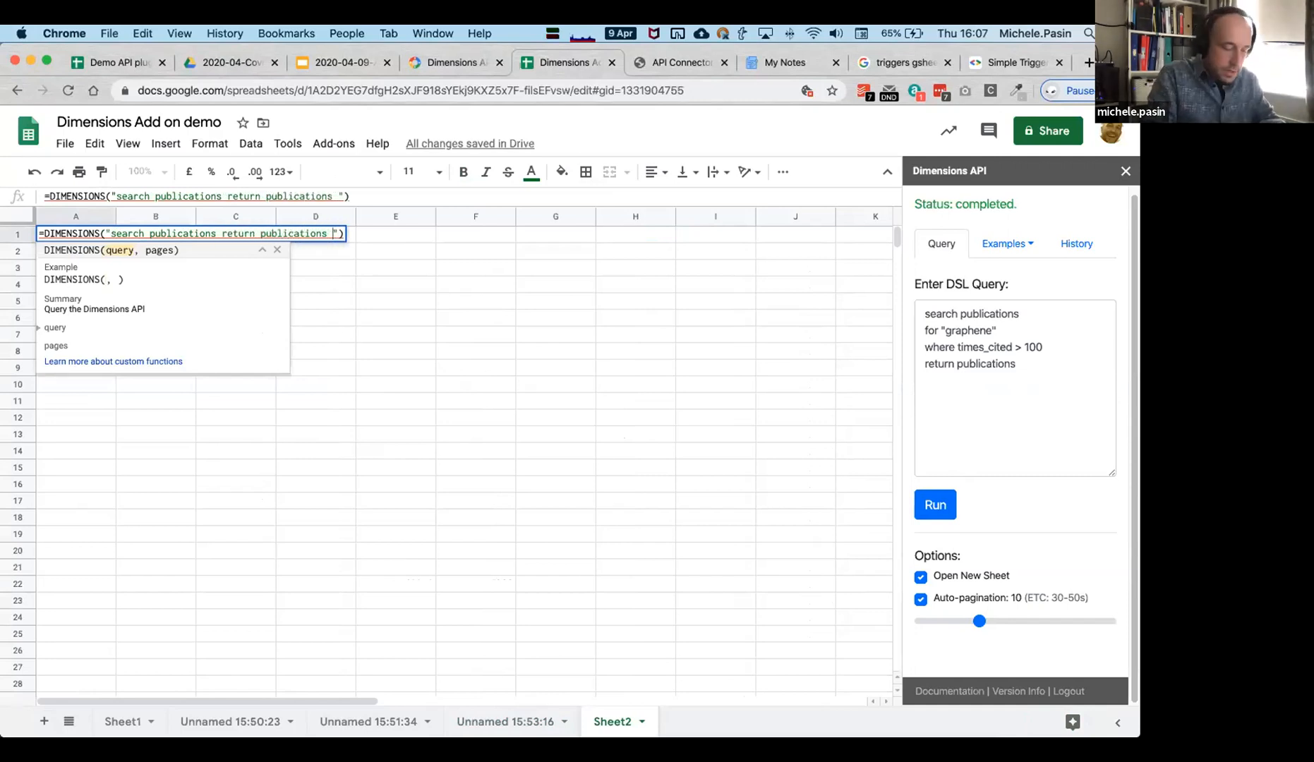
type("00")
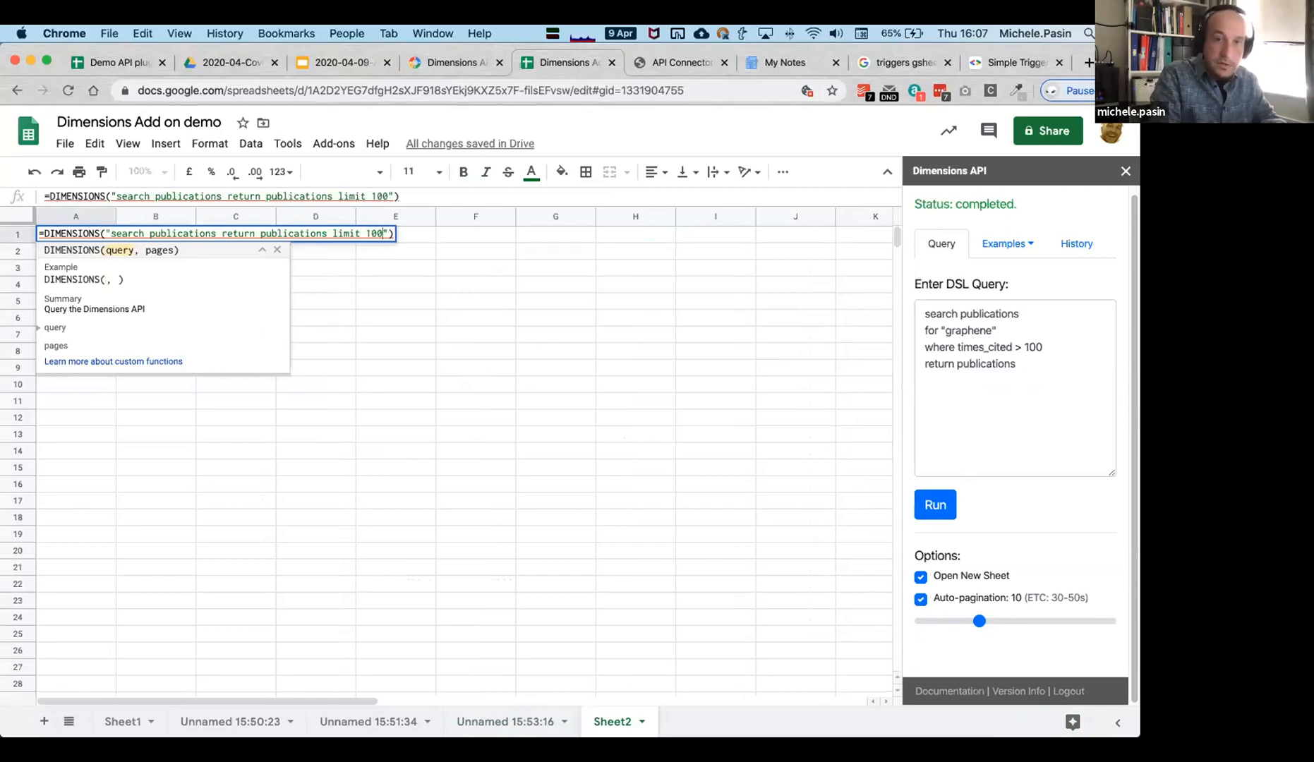
key("Return")
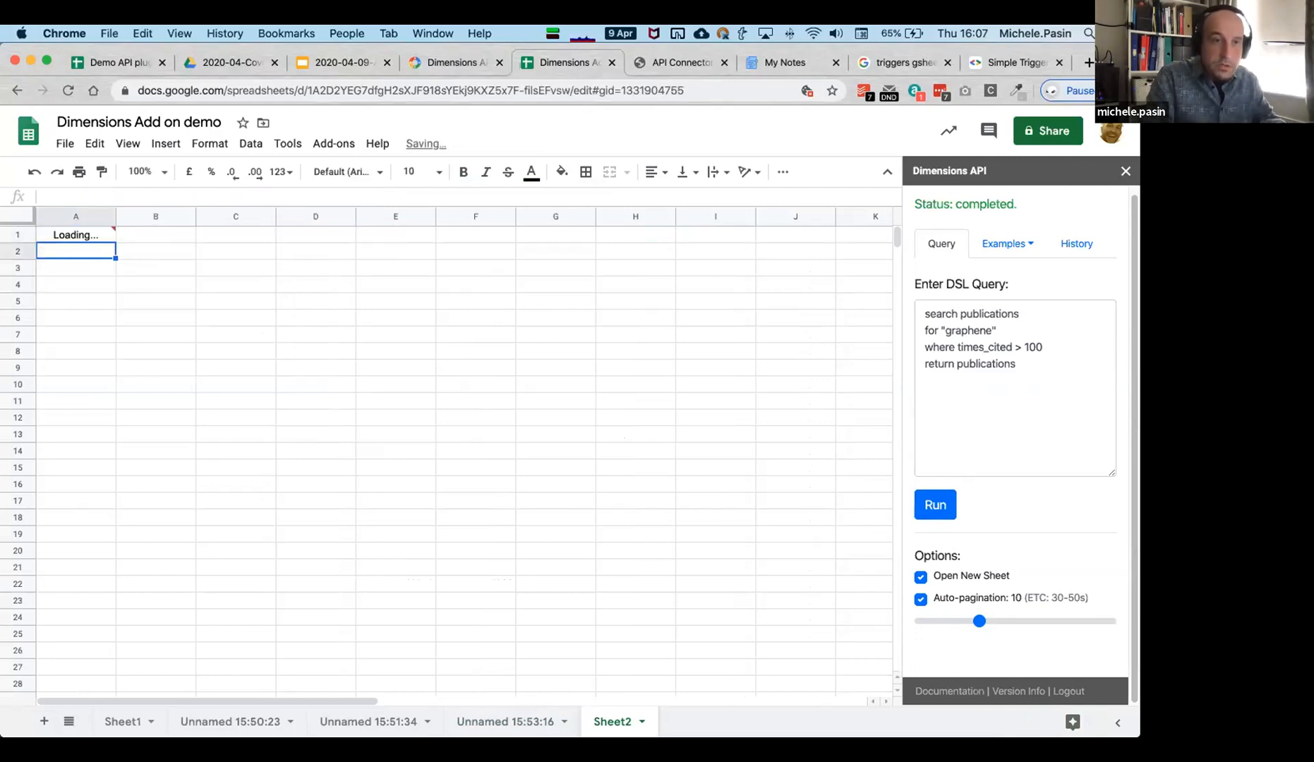
Add a second argument of 1 to A1's DIMENSIONS formula.
left_click(73, 234)
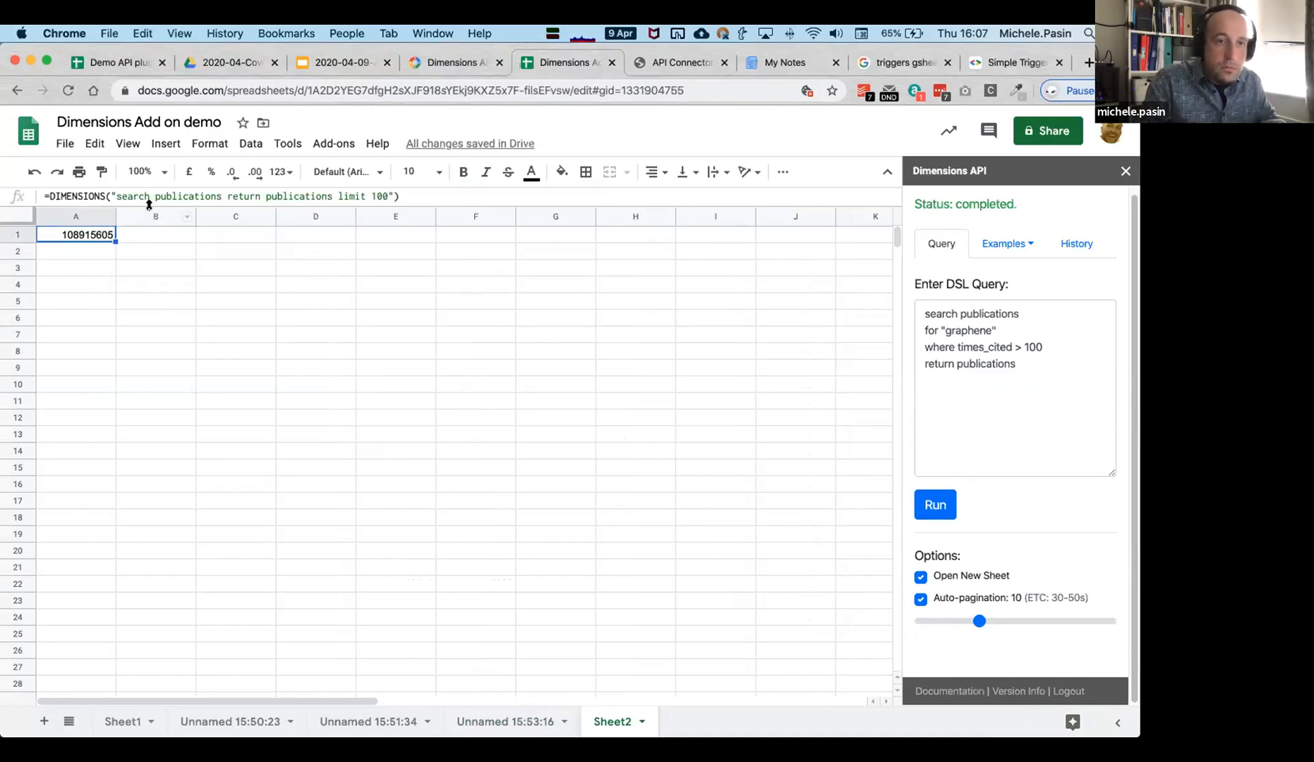
left_click(395, 198)
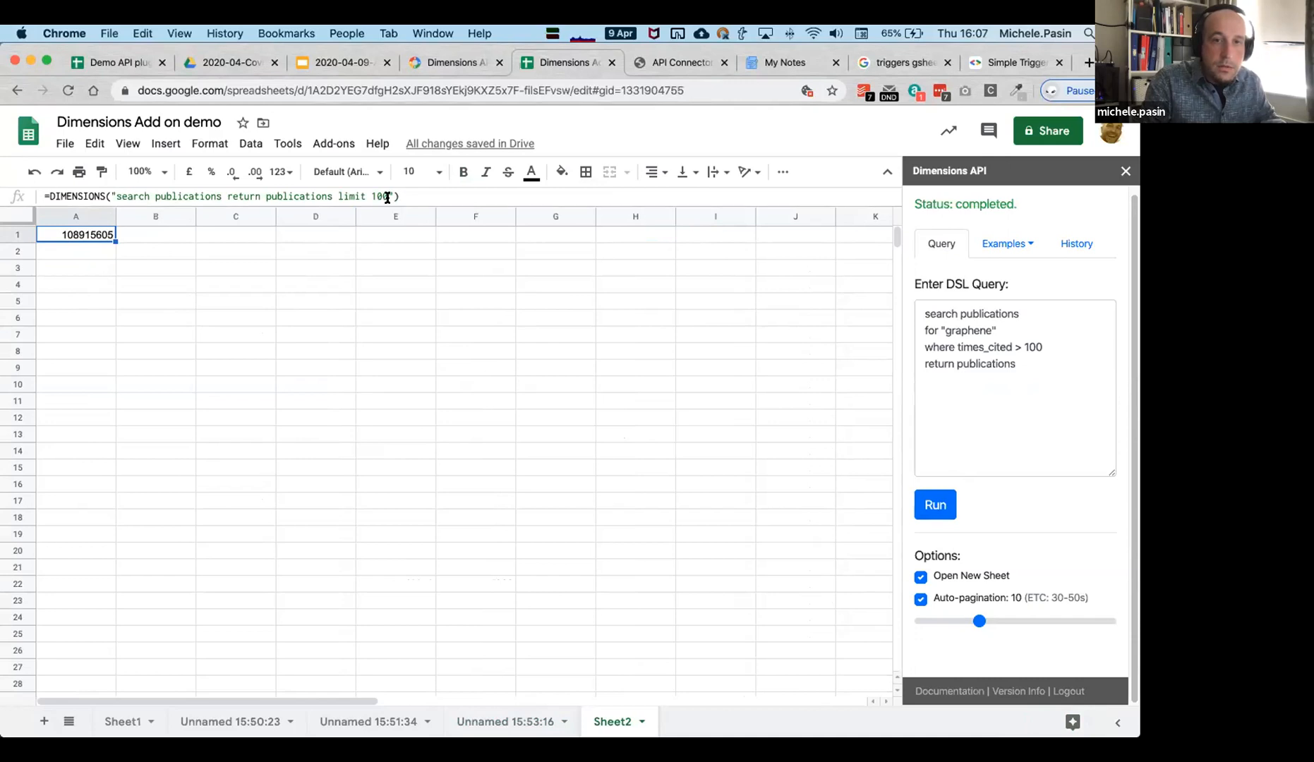
type(", 1")
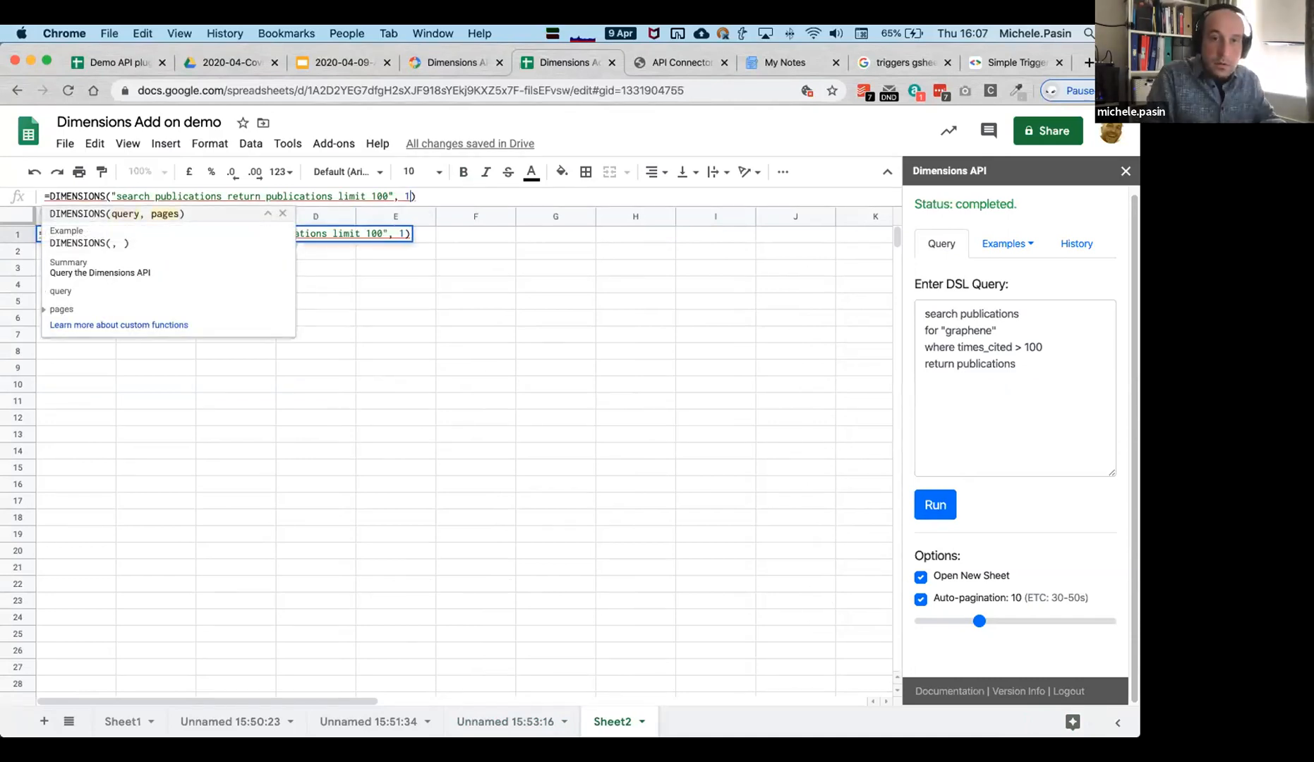
key("Return")
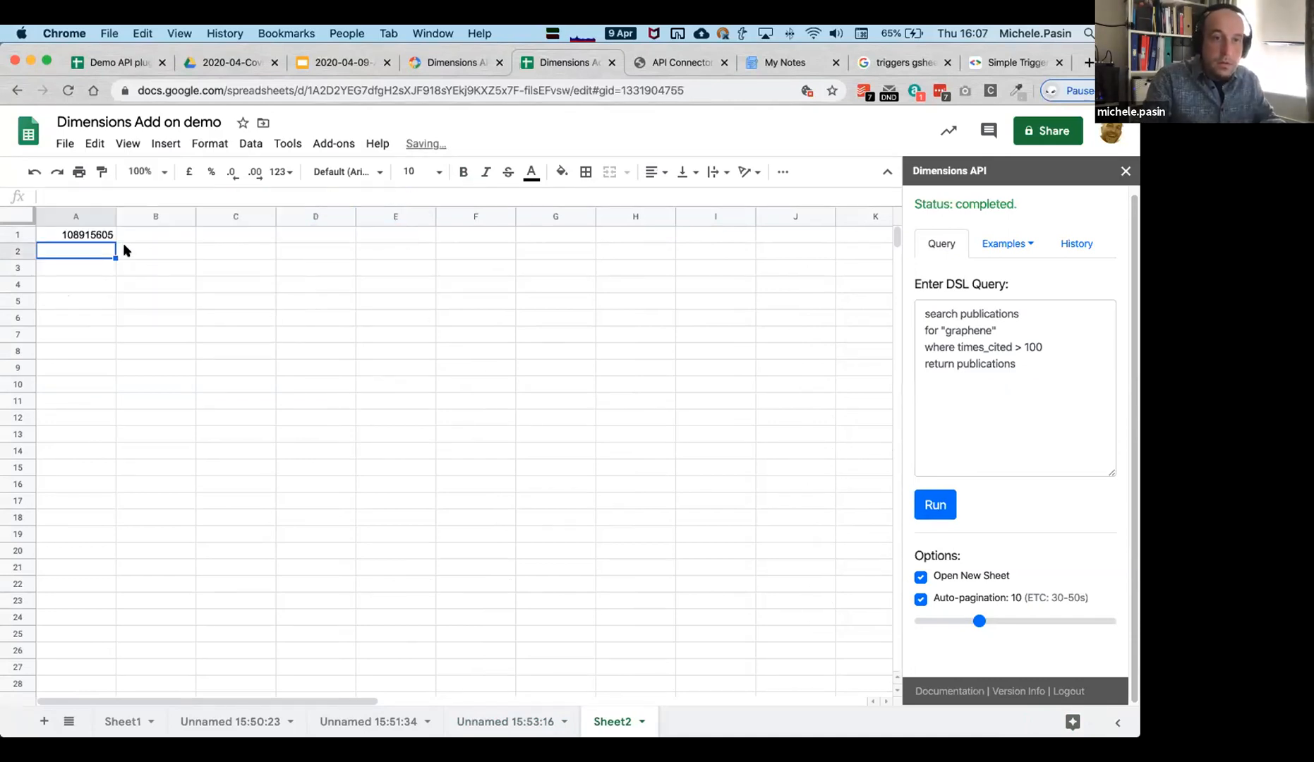
Review A1's unchanged formula, which now returns the count 108915605.
left_click(88, 237)
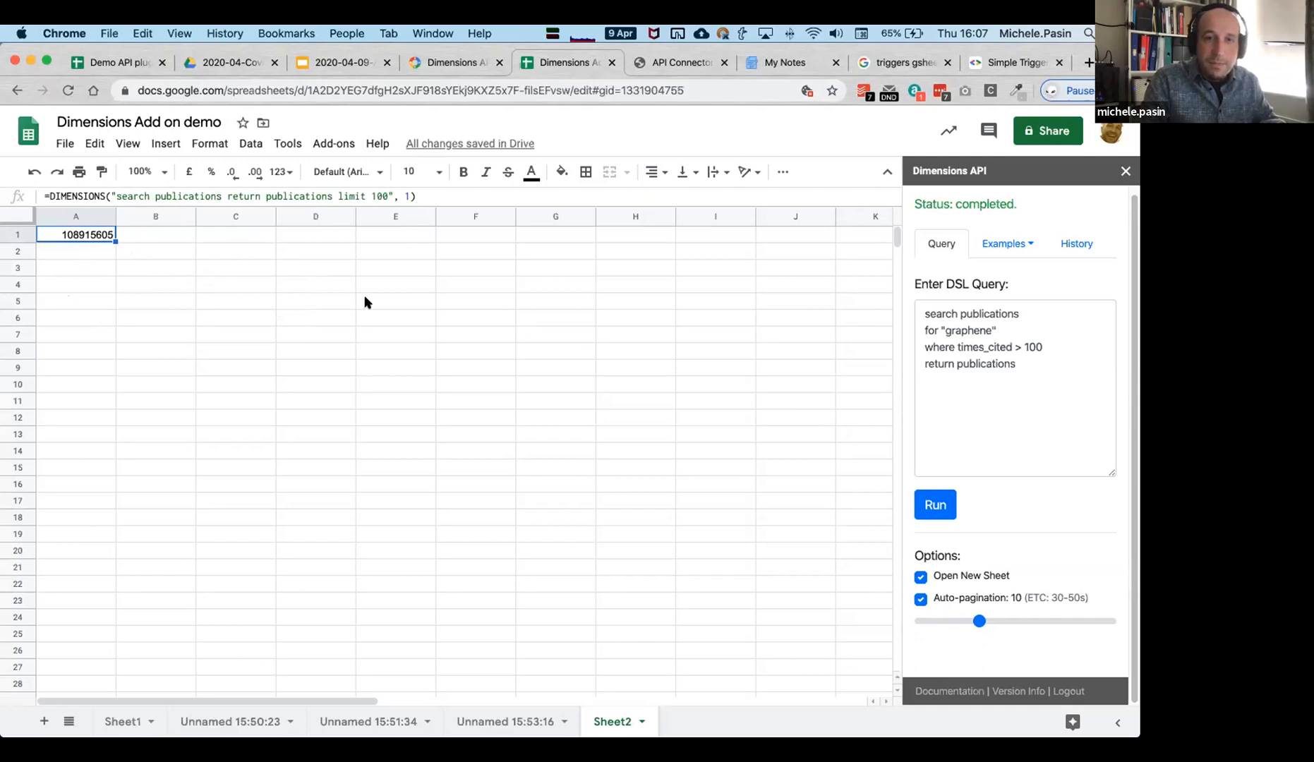
double_click(80, 237)
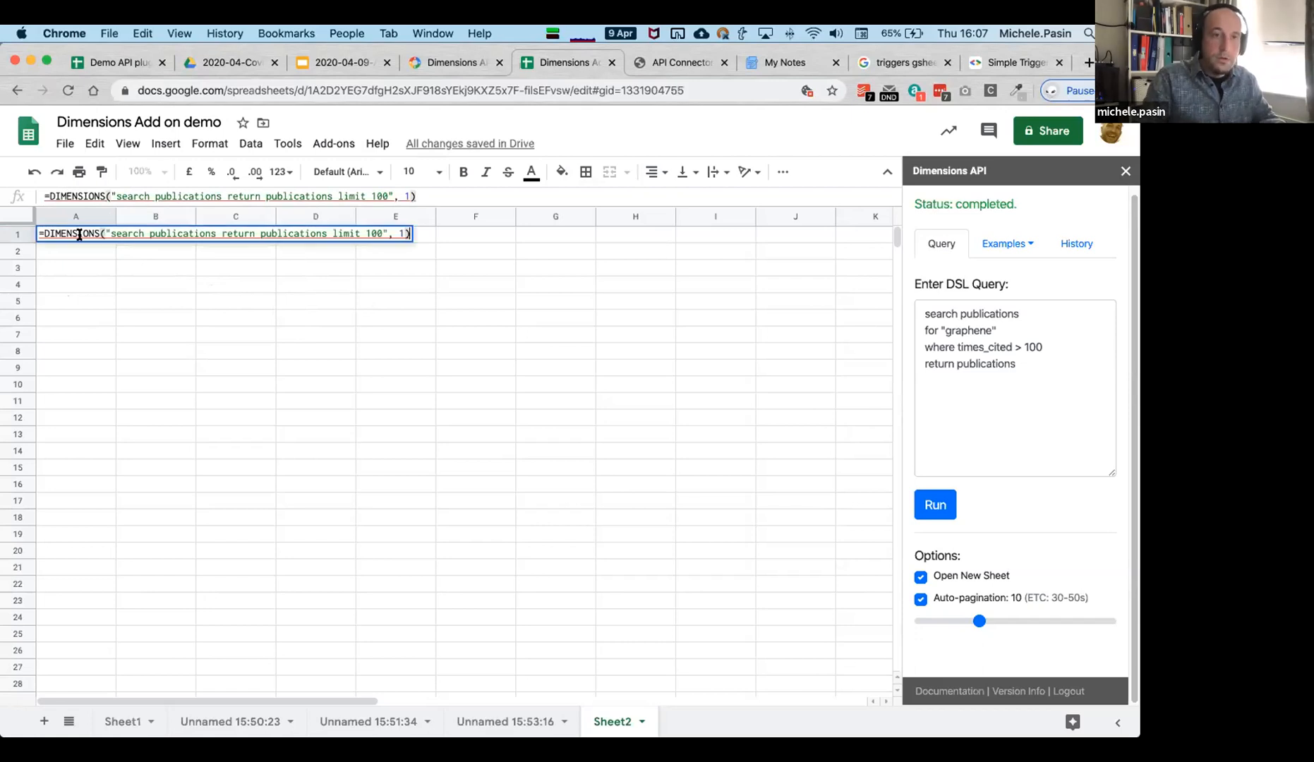
left_click(76, 284)
left_click(77, 235)
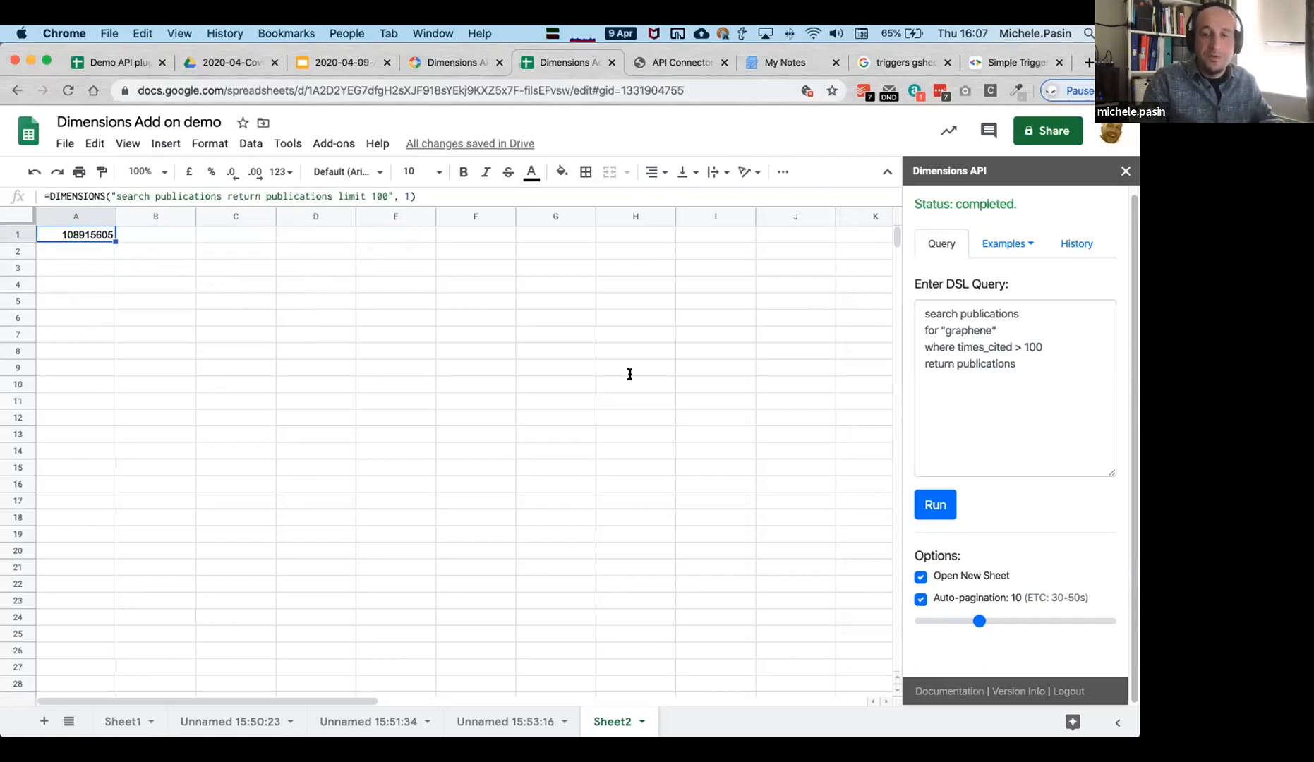
left_click(104, 266)
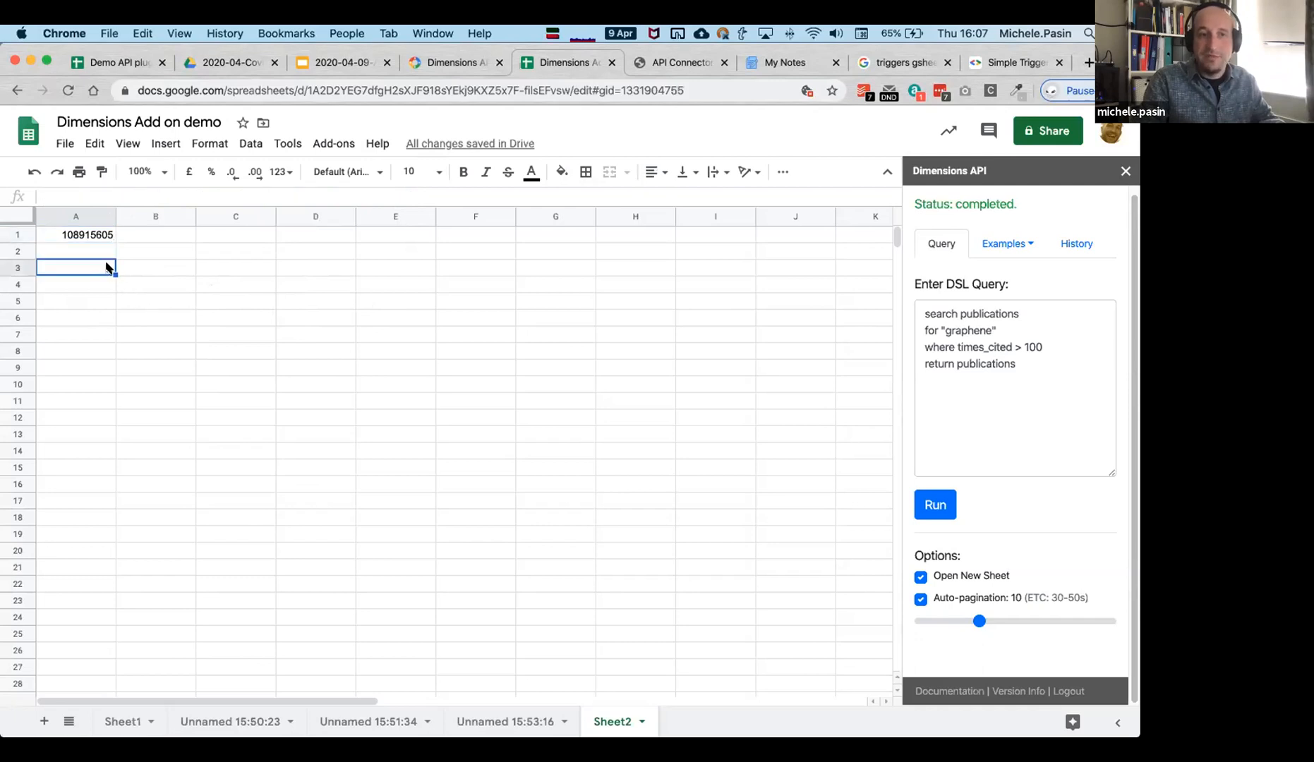
left_click(89, 236)
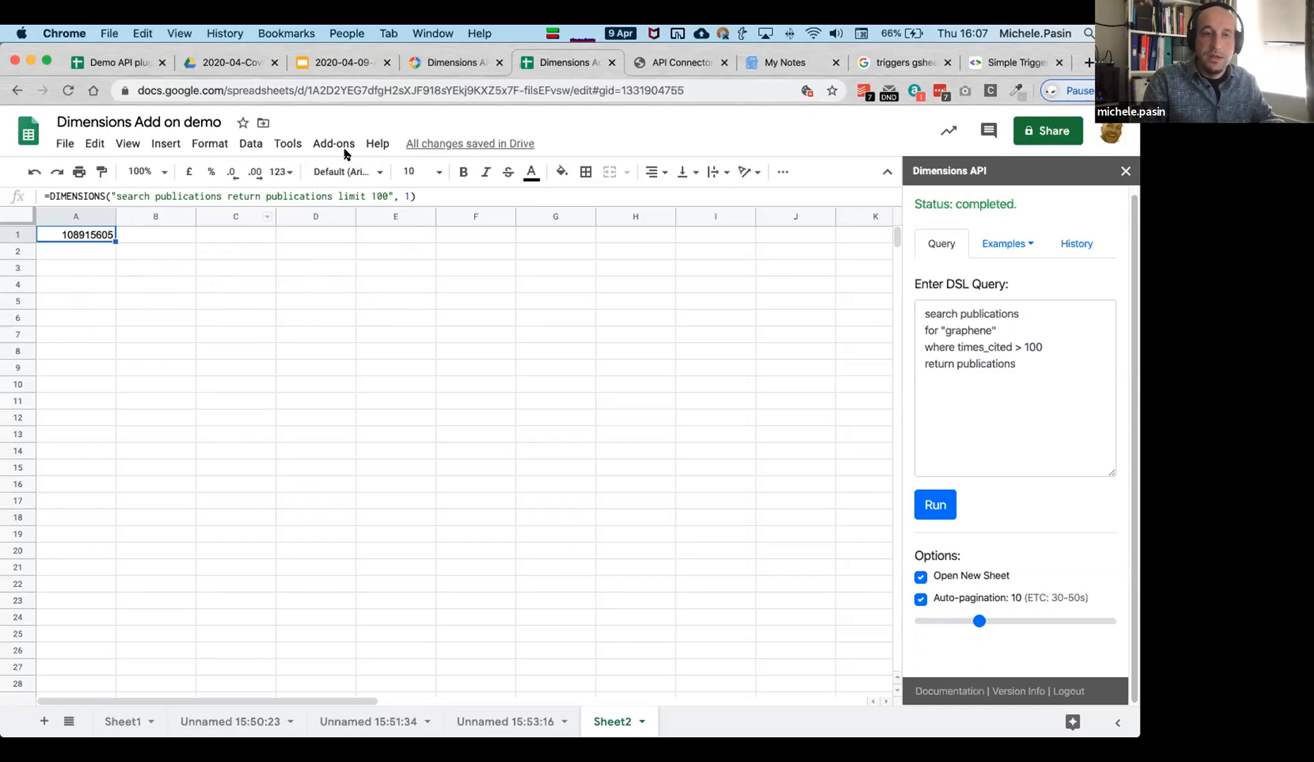
Launch the Script editor from the Tools menu, creating an Untitled Apps Script project.
left_click(280, 143)
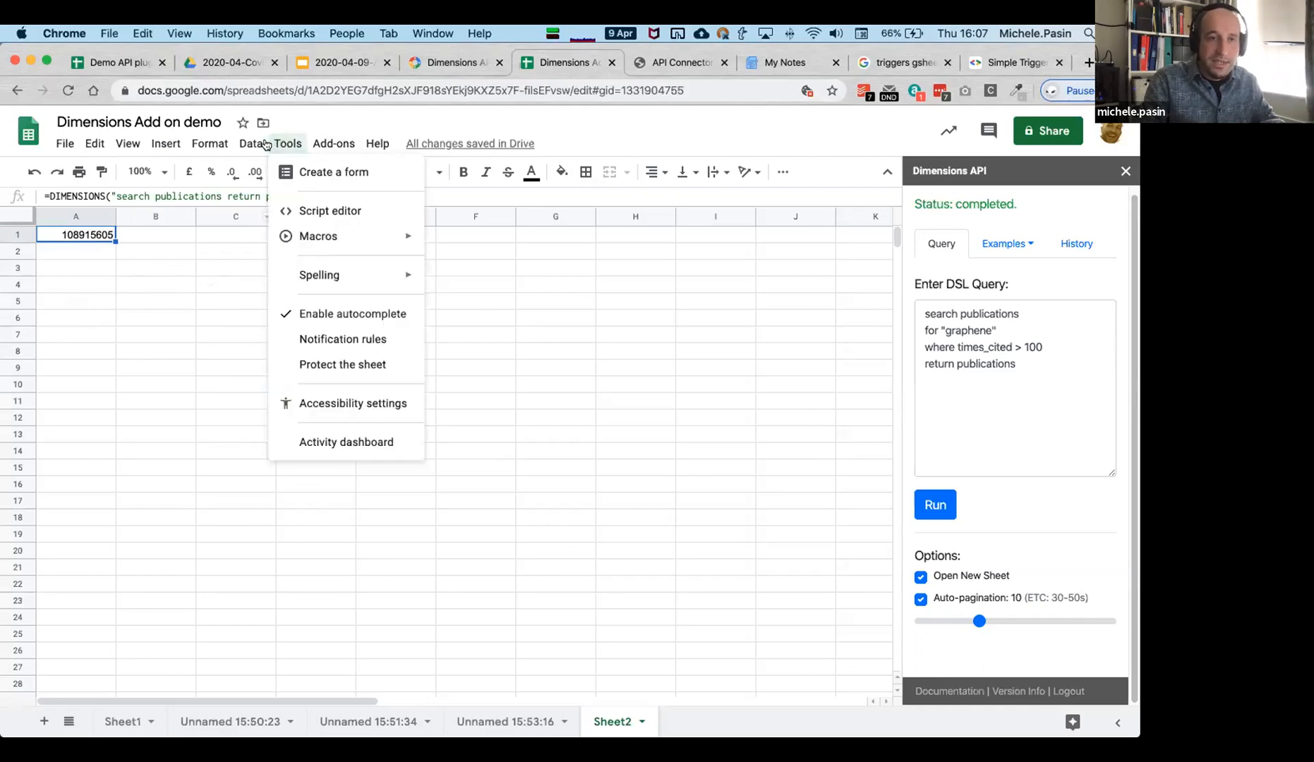
mouse_move(263, 144)
mouse_move(307, 148)
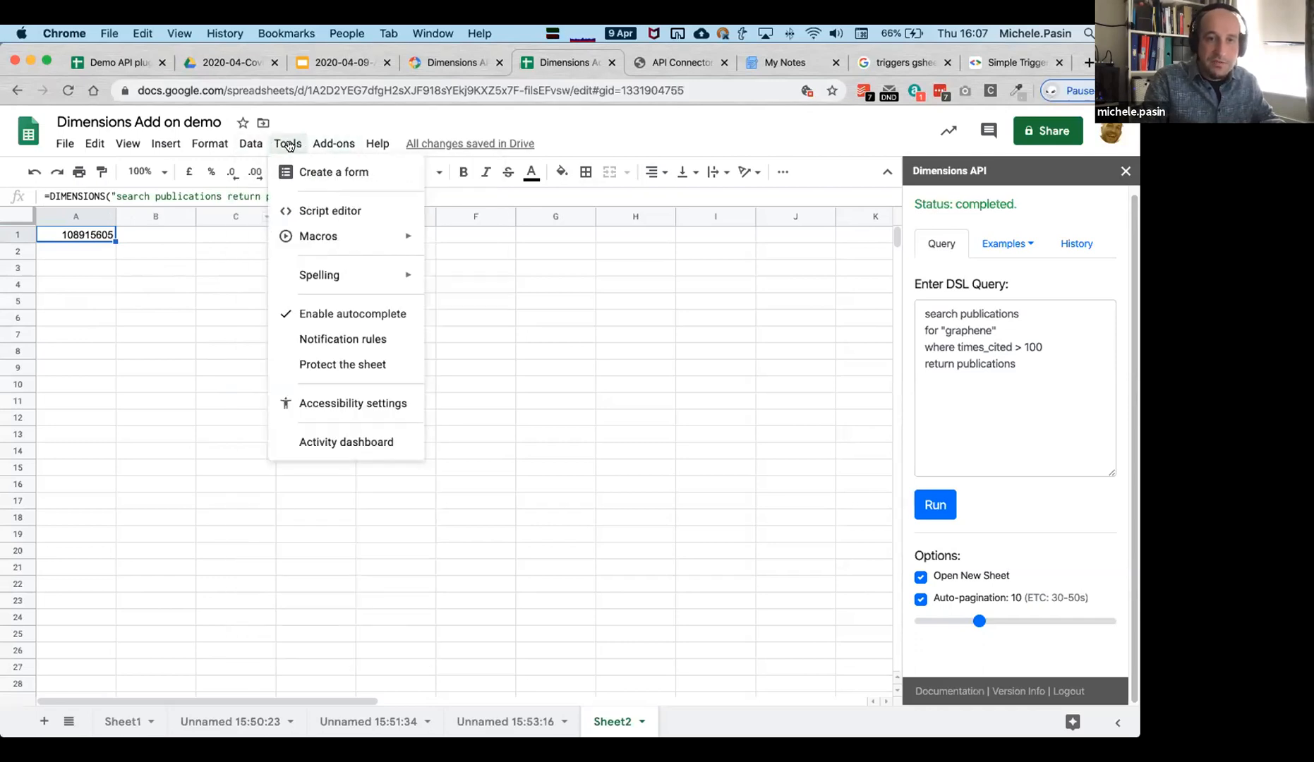
left_click(337, 211)
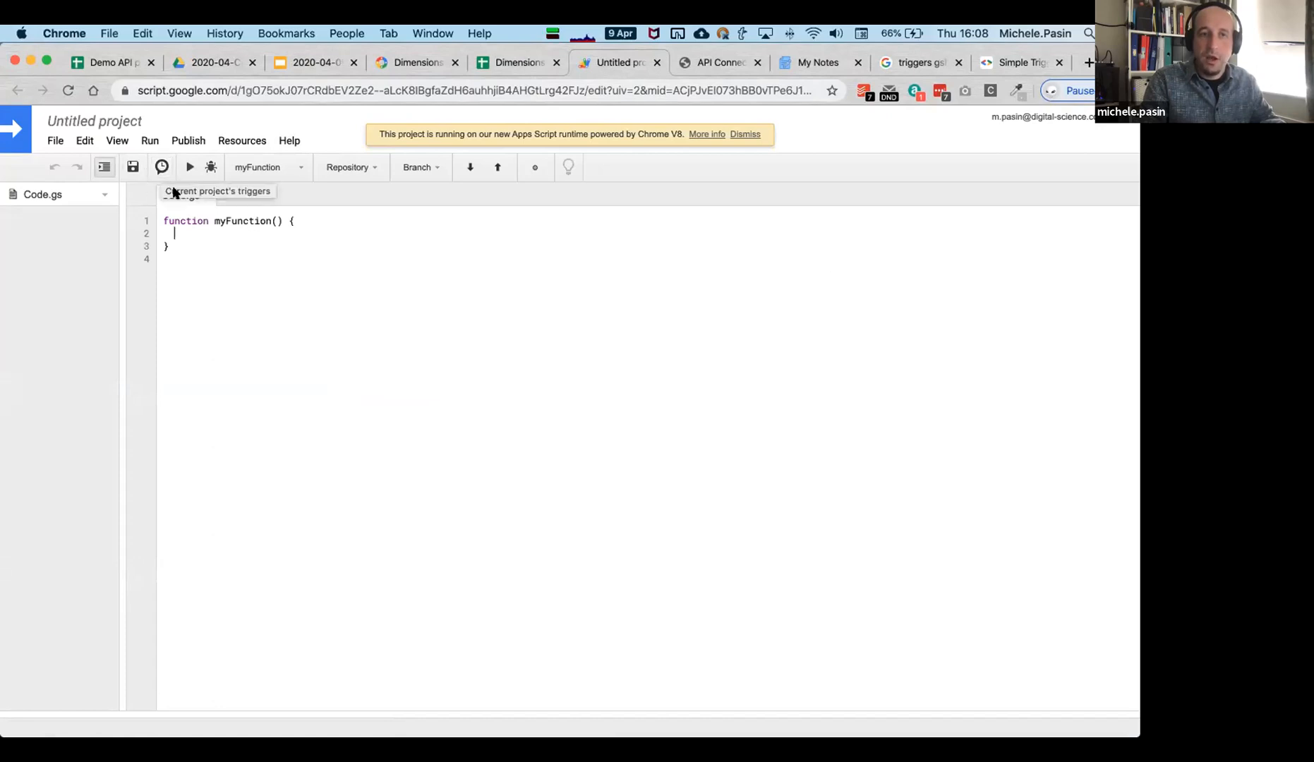
Rename the Untitled Apps Script project to 'temp'.
left_click(161, 168)
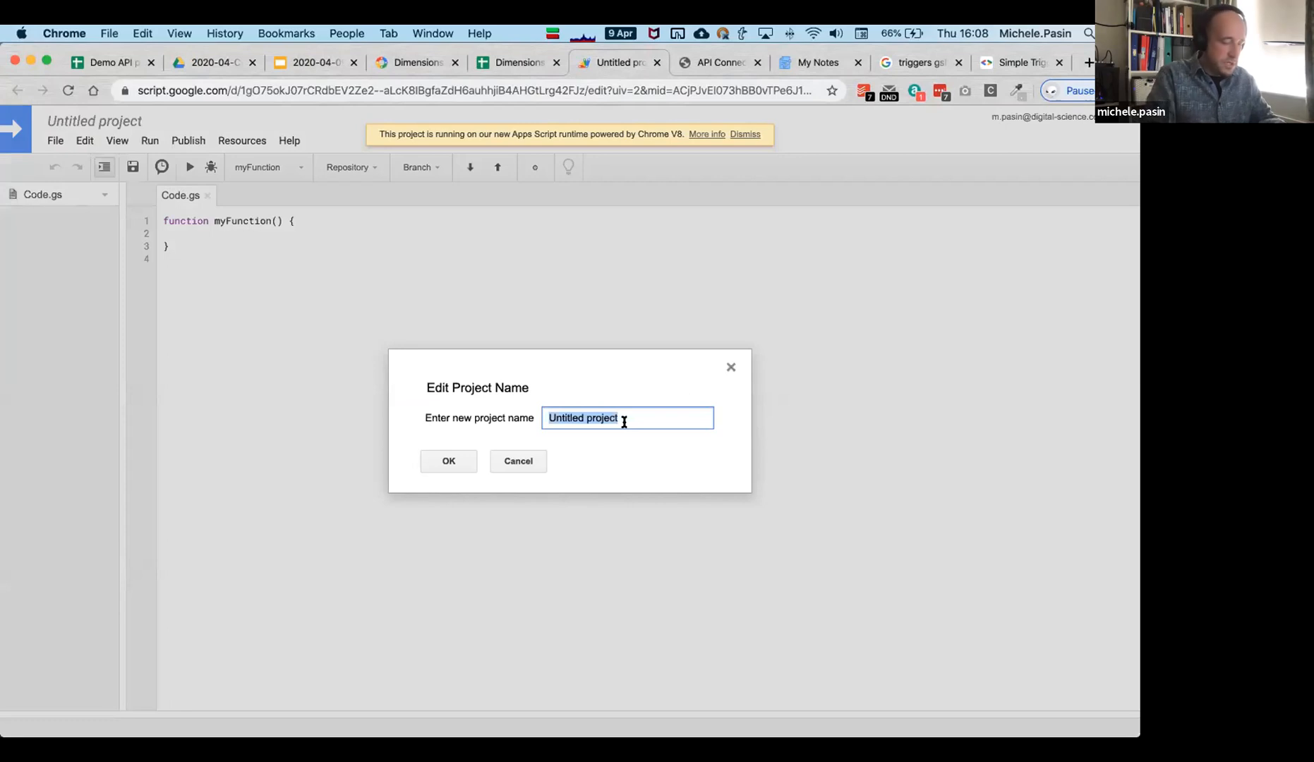
type("temp")
left_click(448, 460)
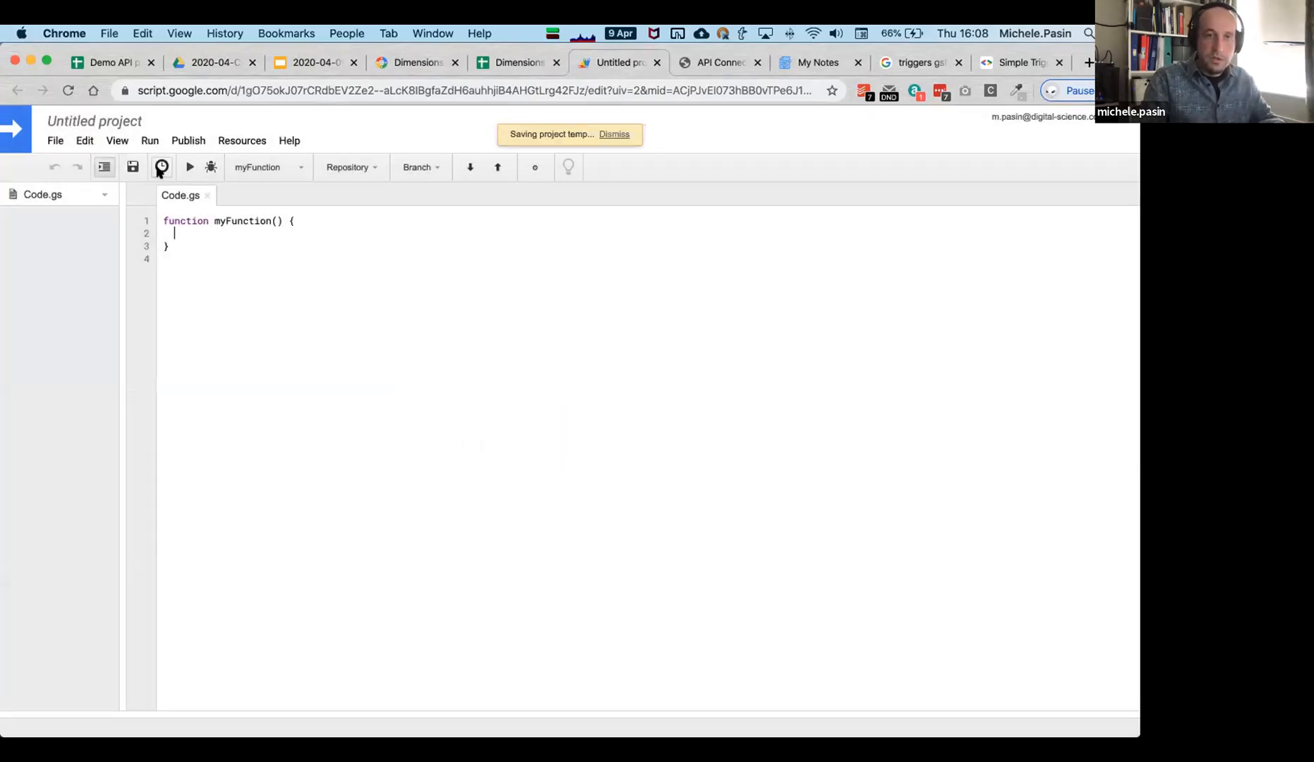
left_click(161, 168)
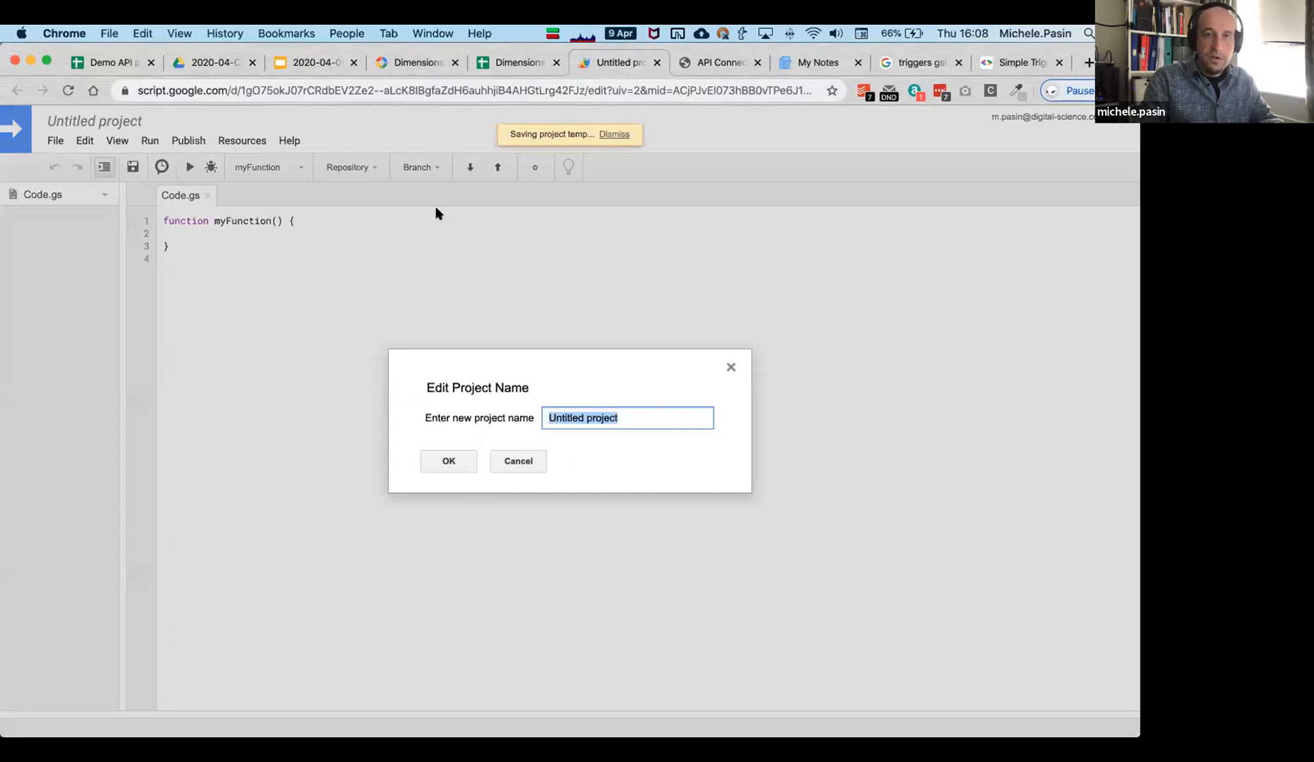
left_click(525, 467)
left_click(83, 113)
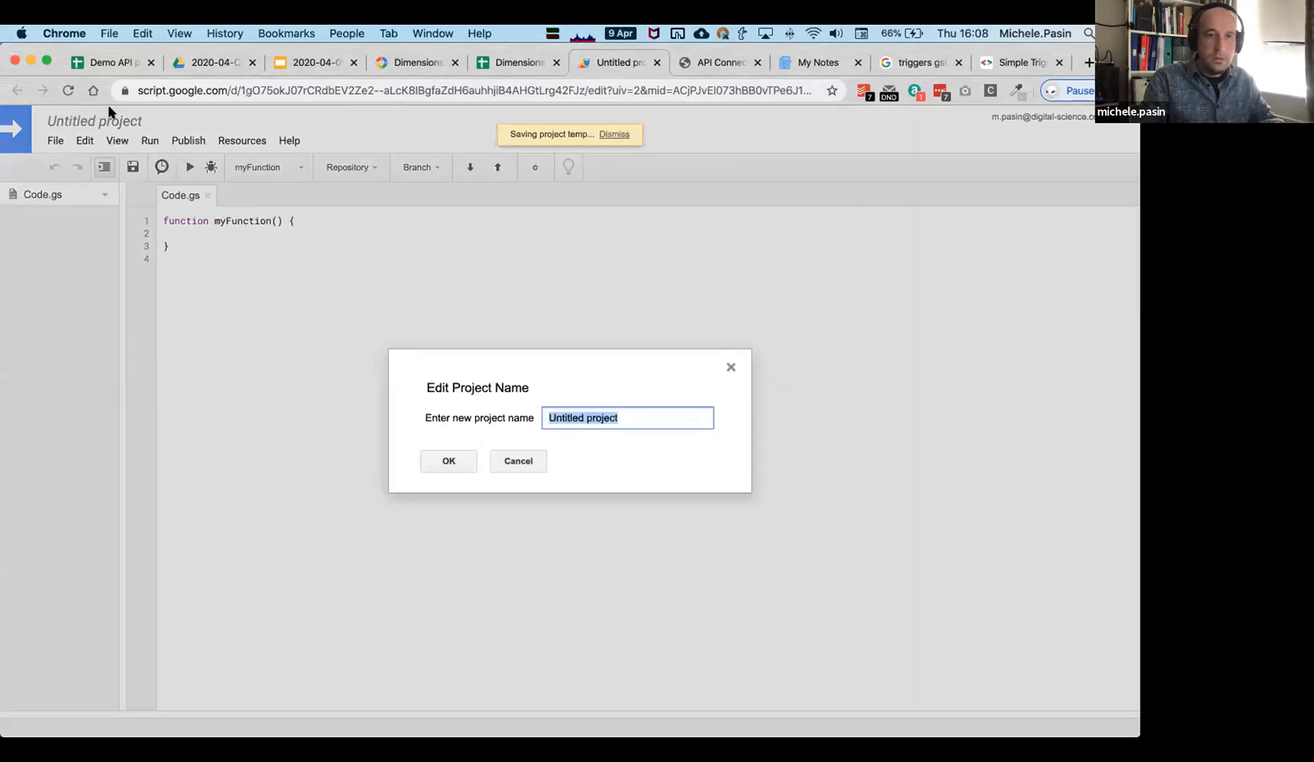
left_click(433, 459)
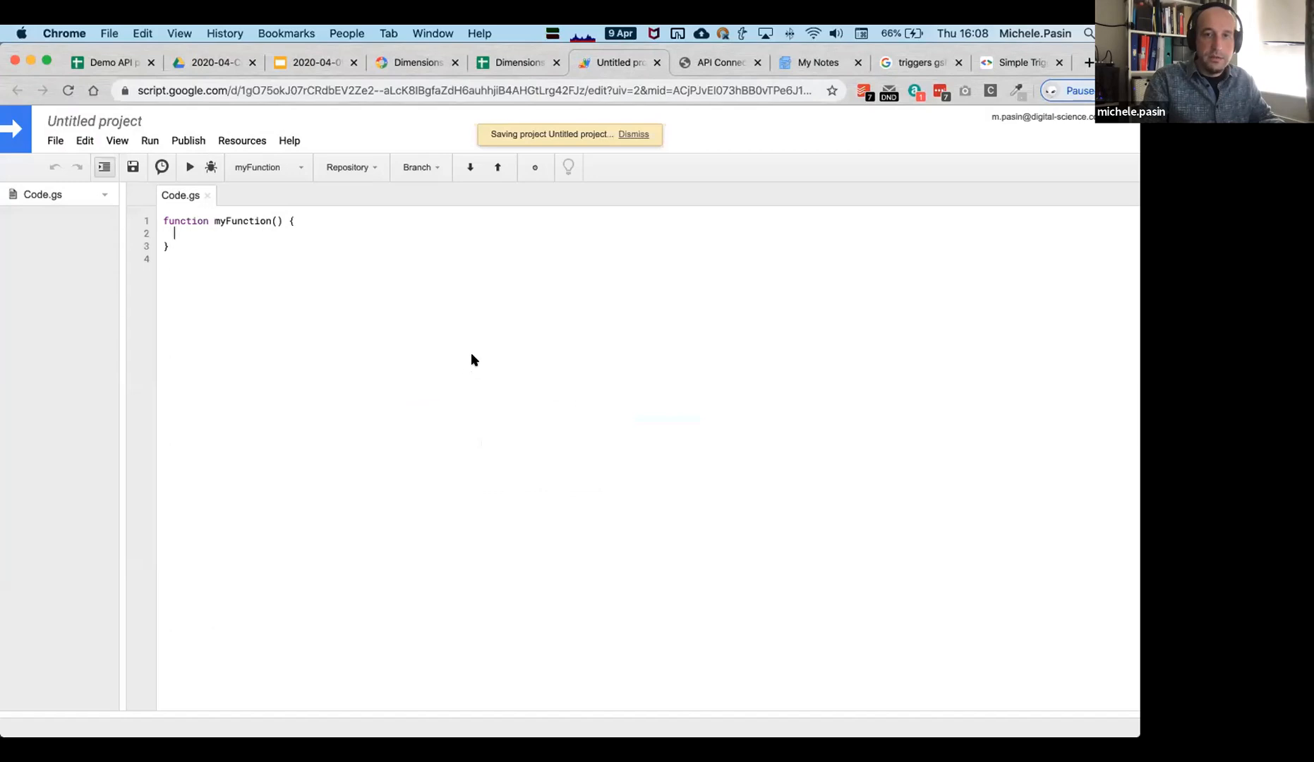
left_click(112, 122)
type("temp")
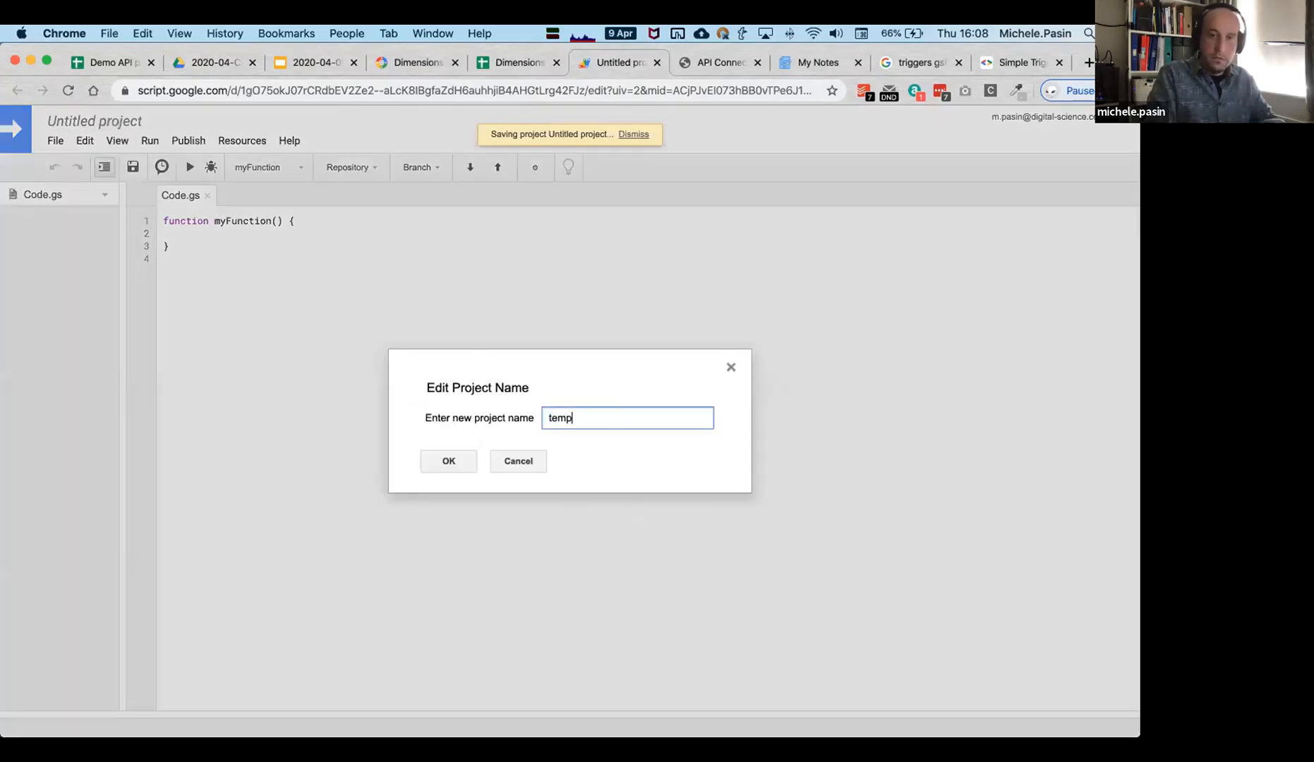
key("Return")
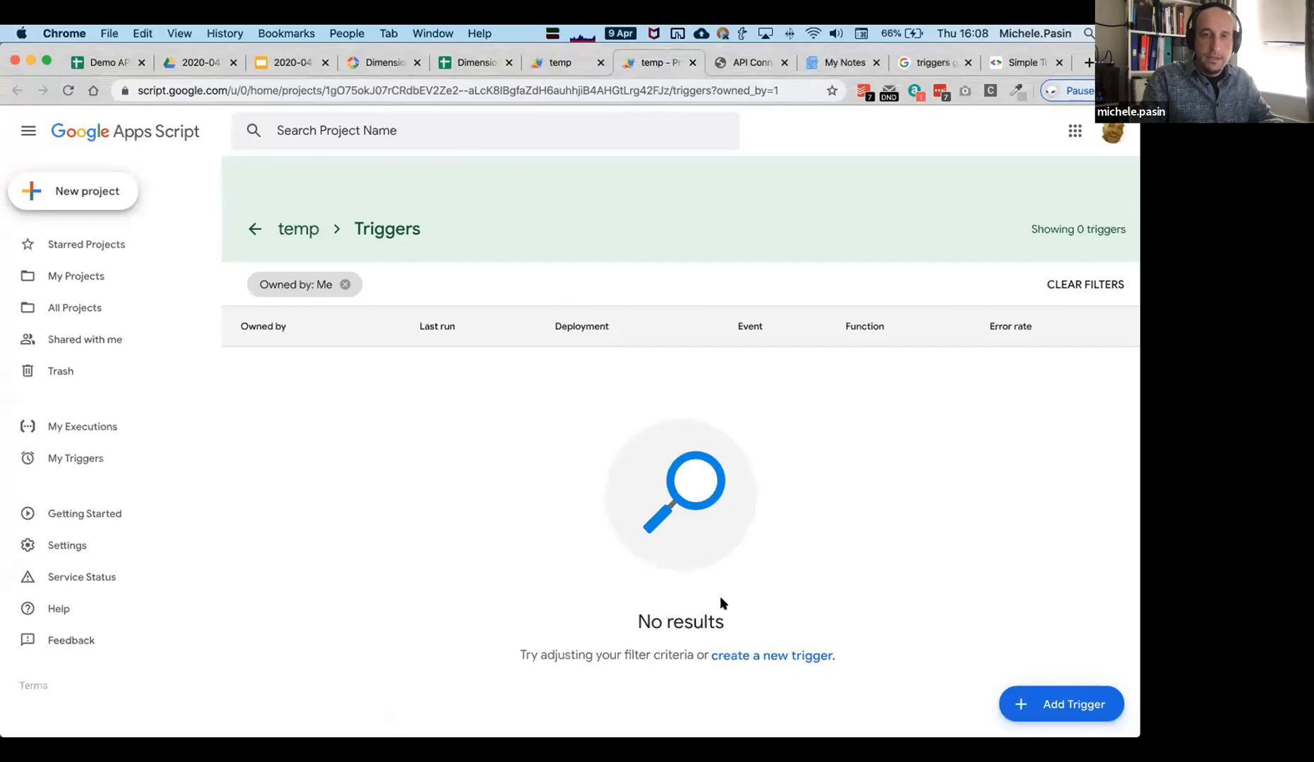
Browse a new trigger's event source and failure notification options, cancel it, and return to temp's code.
left_click(1053, 704)
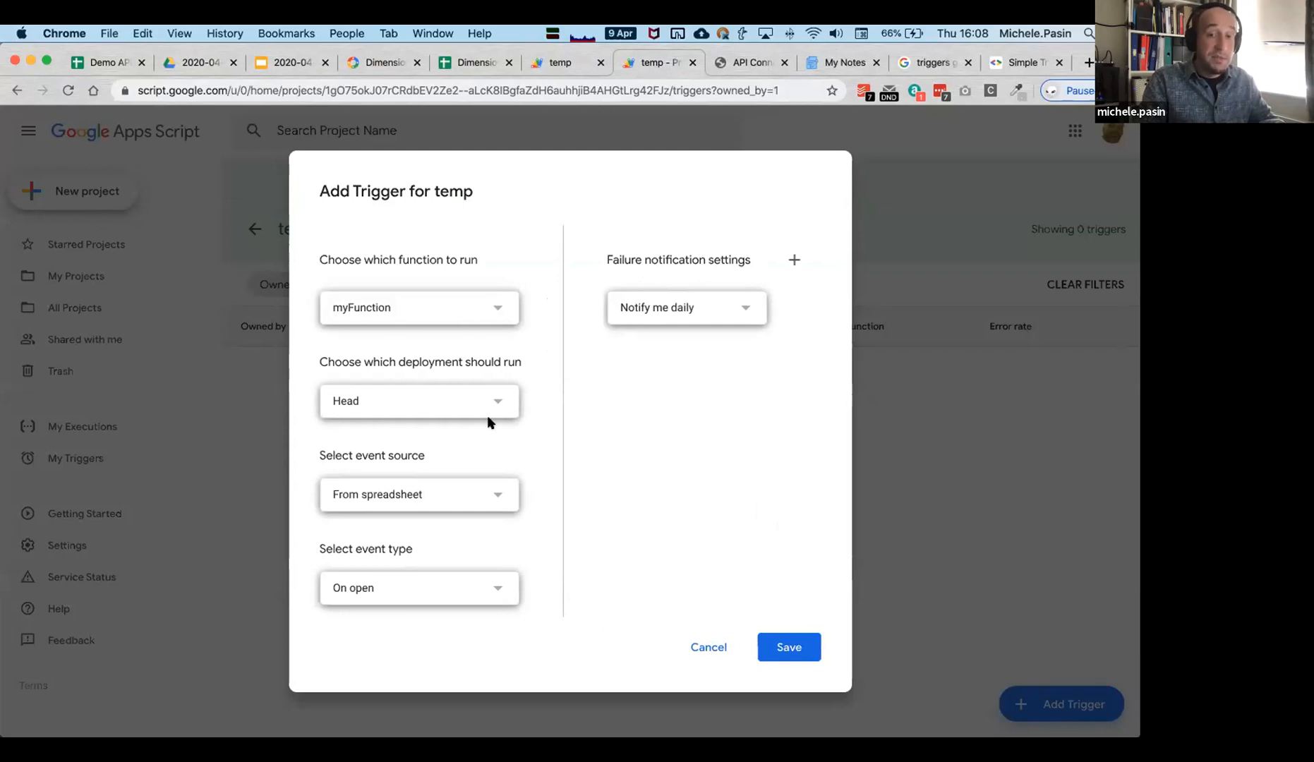
left_click(493, 494)
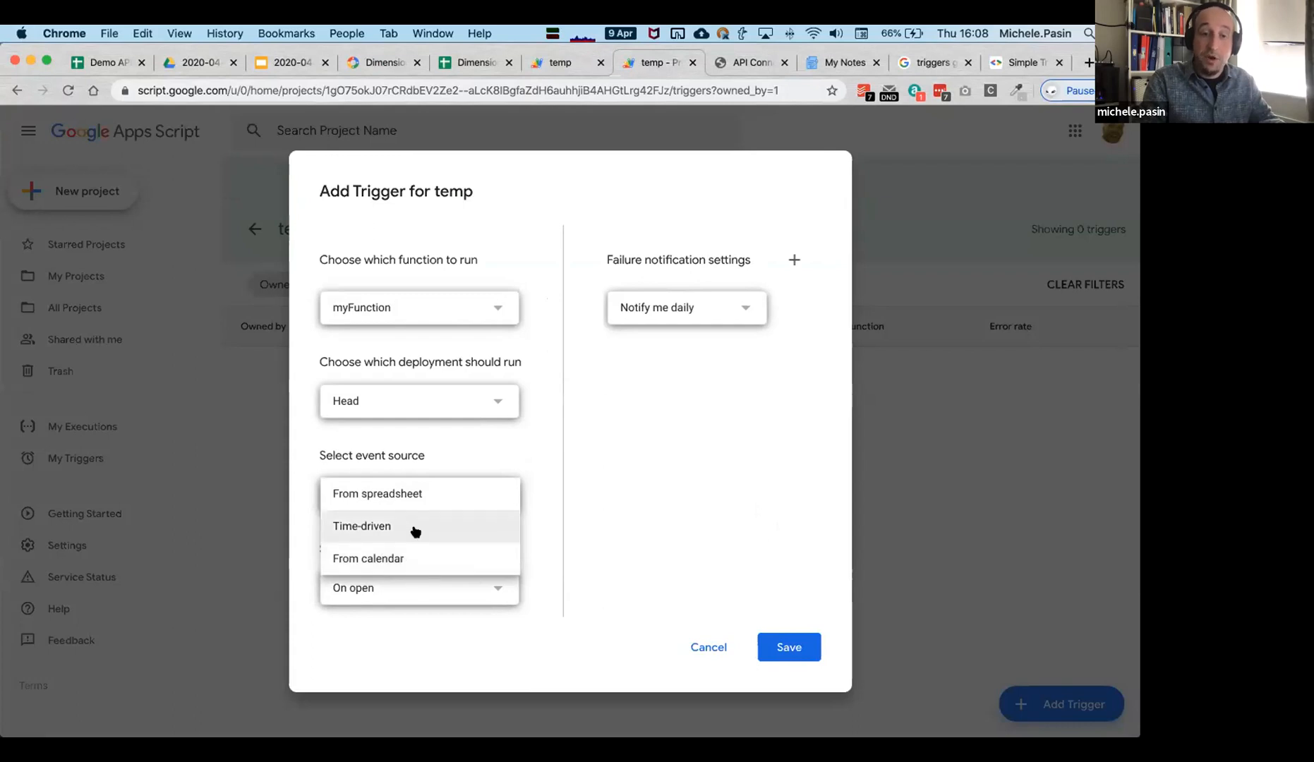
left_click(614, 541)
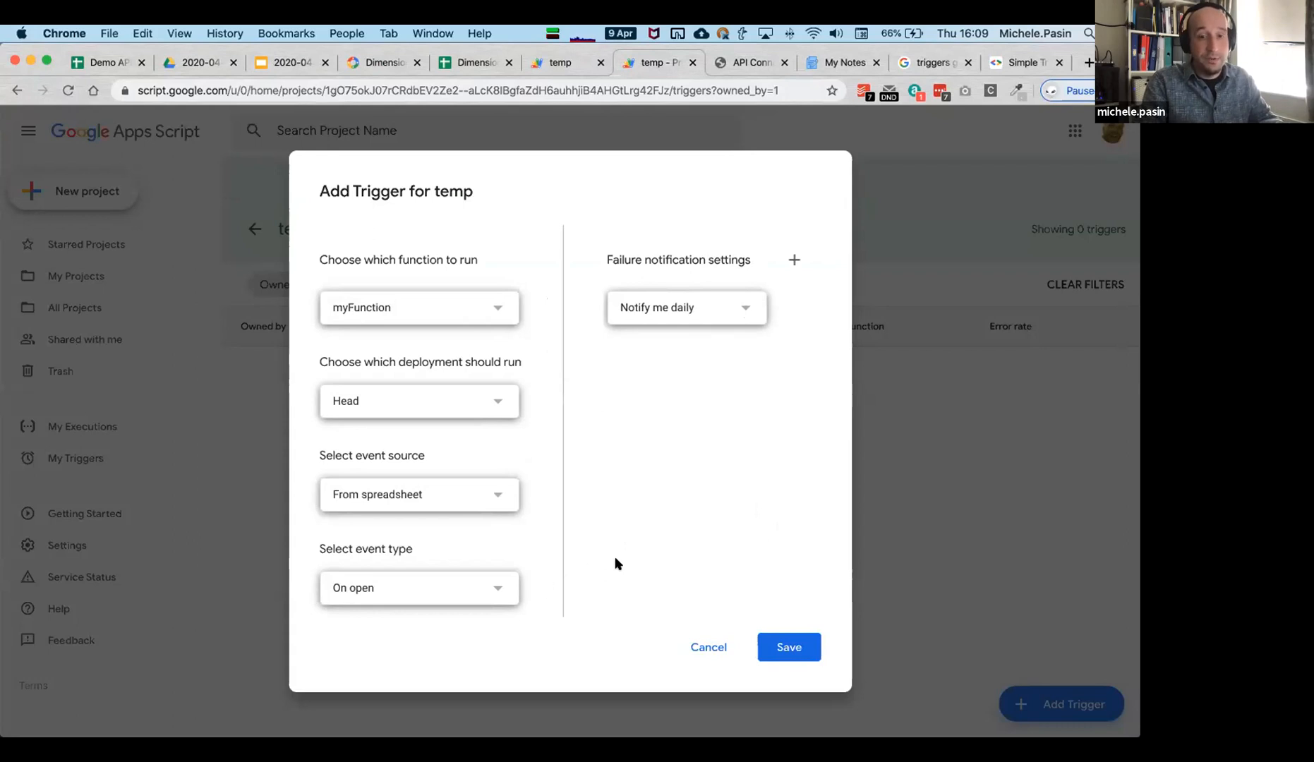
left_click(743, 307)
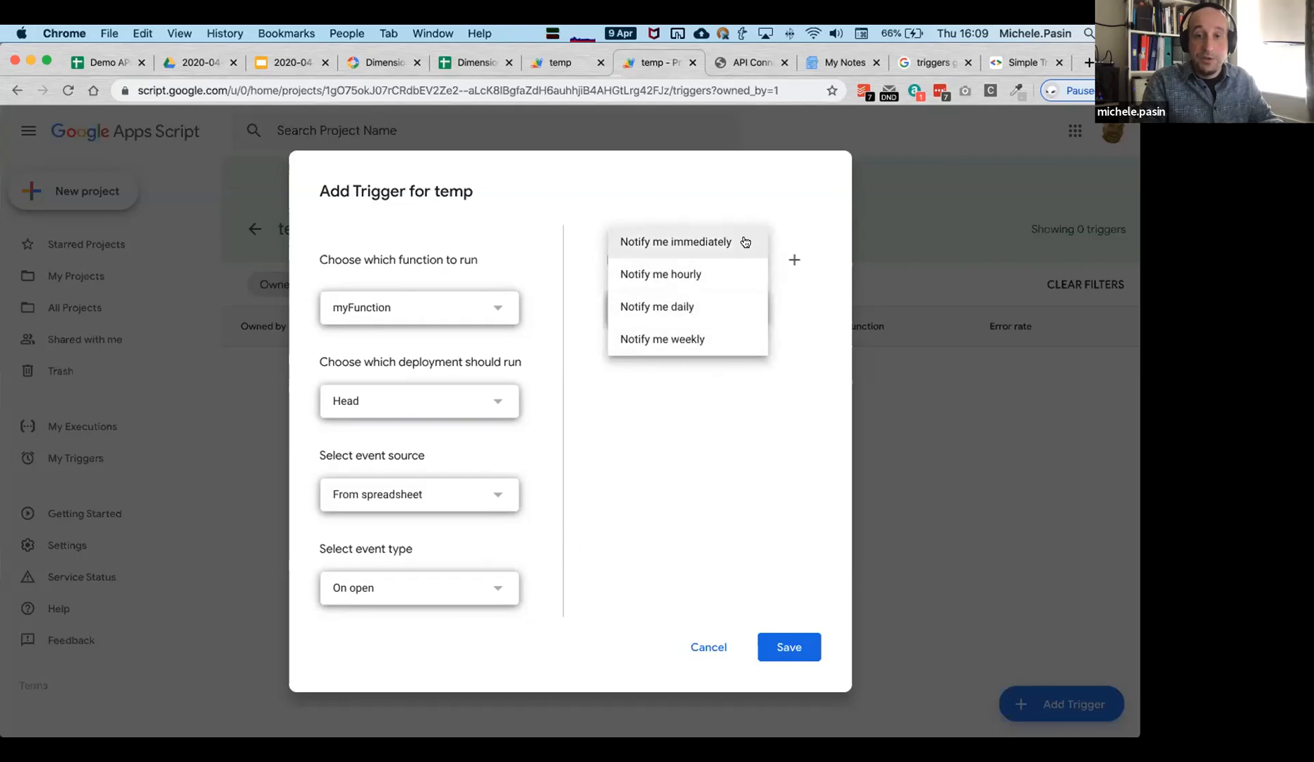
left_click(558, 441)
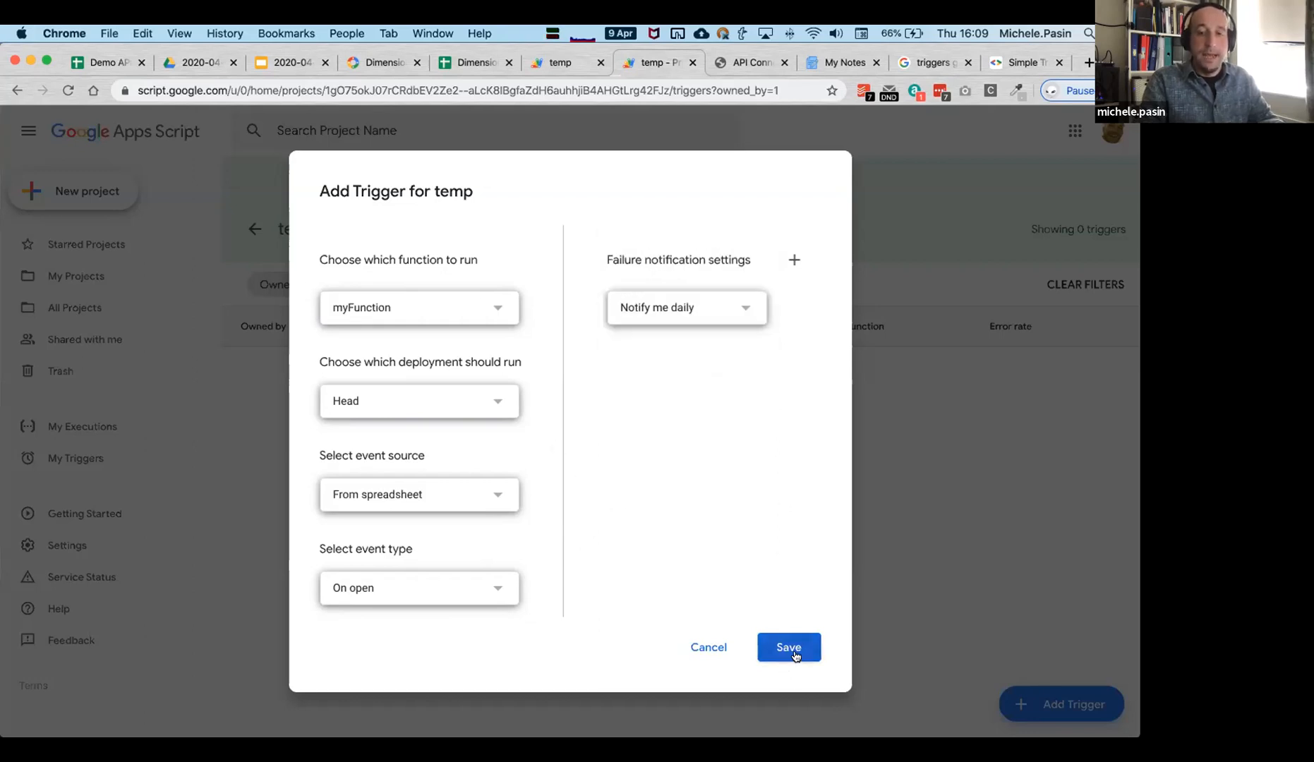
left_click(699, 651)
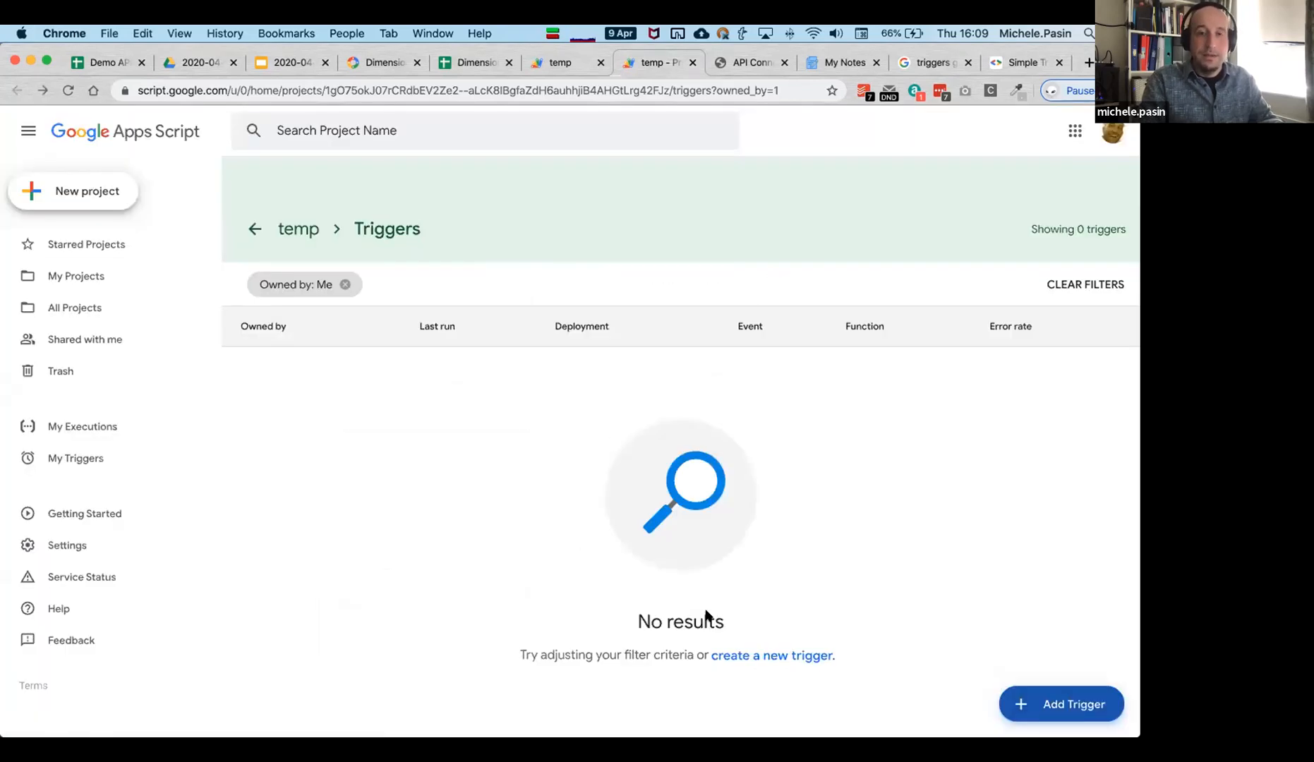
left_click(551, 64)
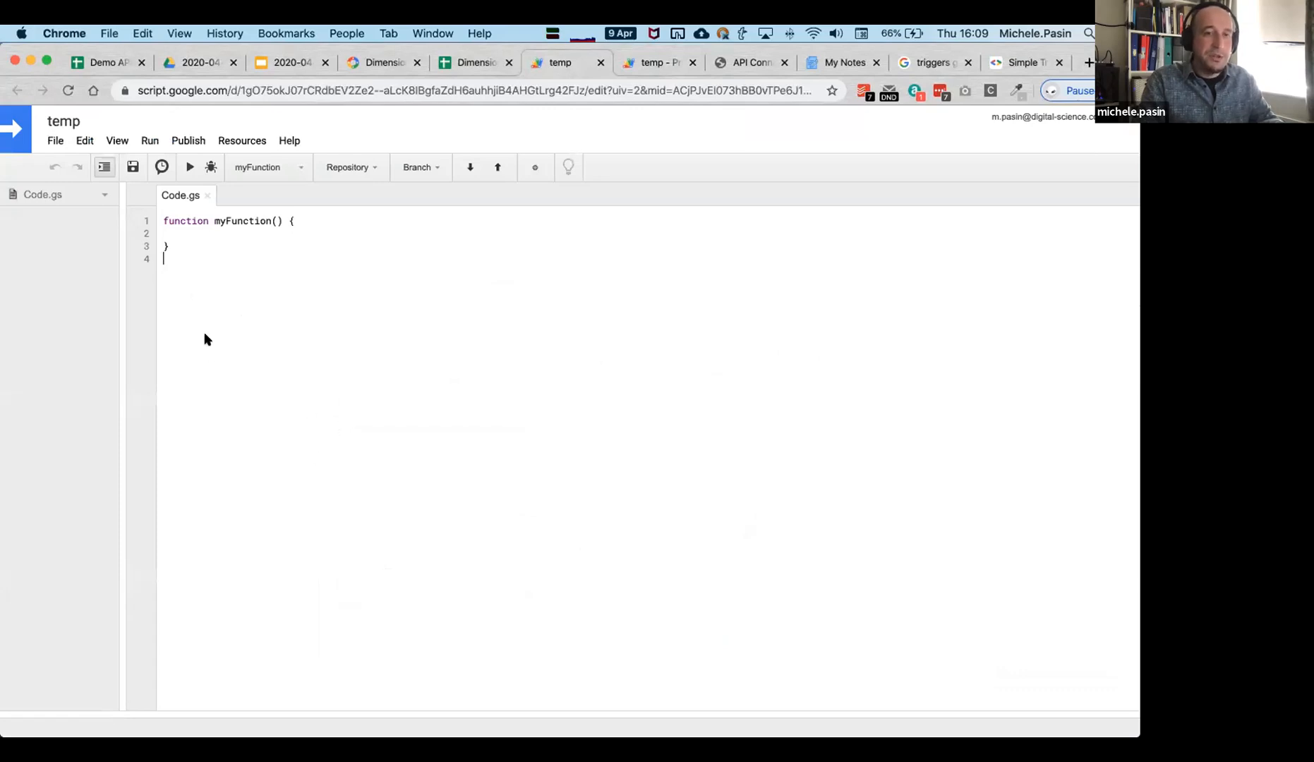
Open blank lines inside myFunction's body in Code.gs.
key("super+a")
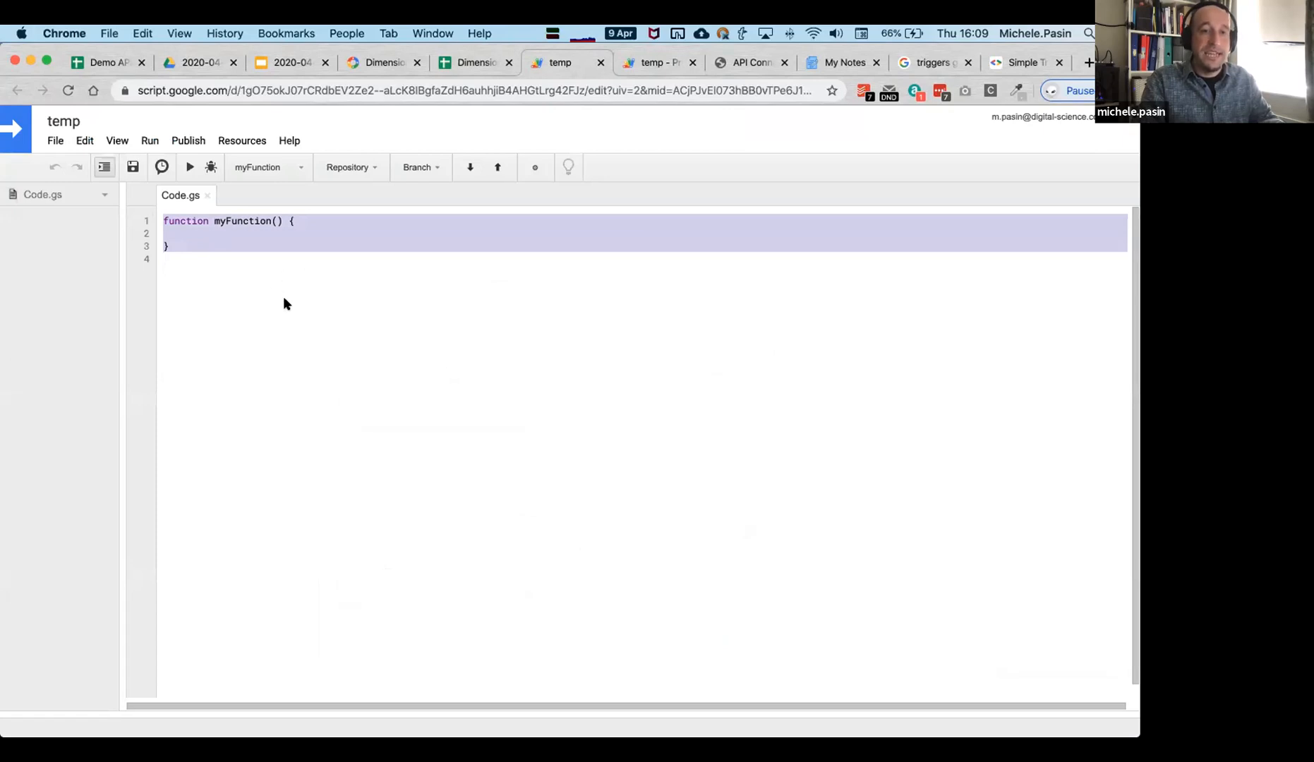
left_click(227, 247)
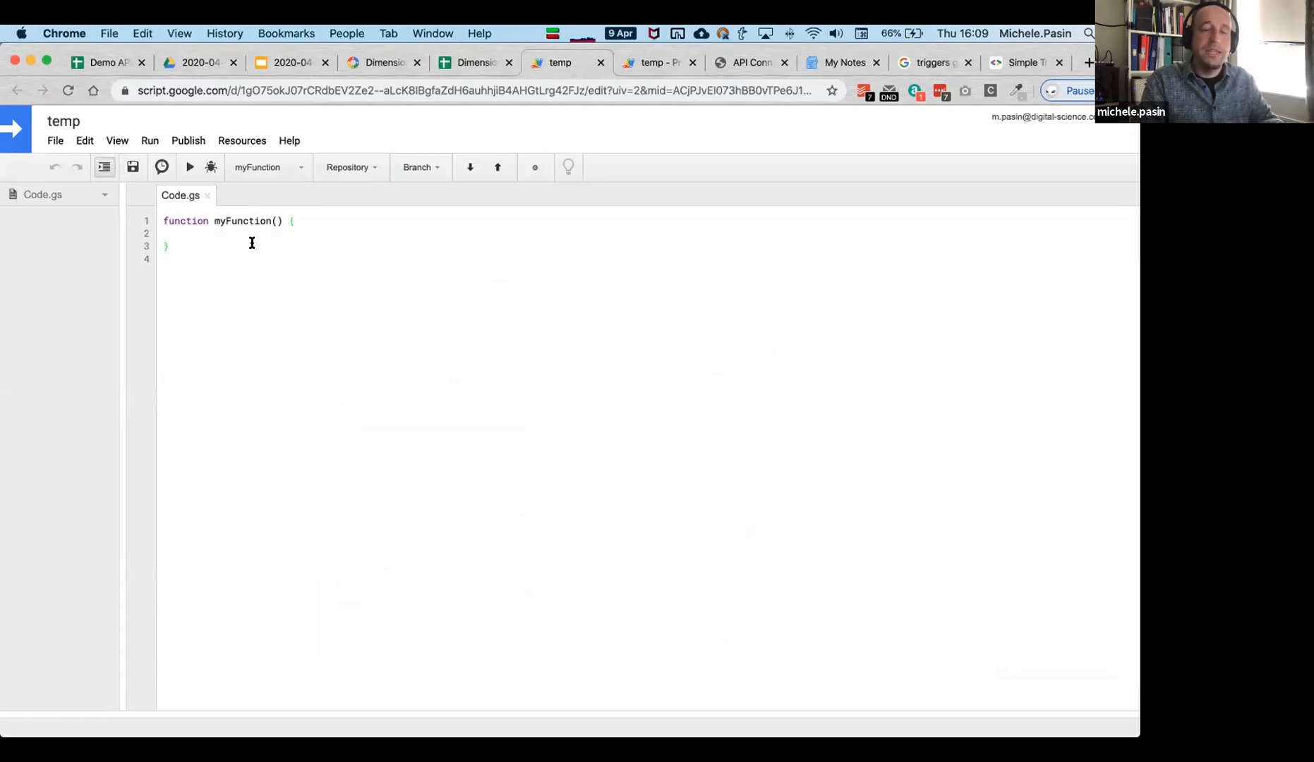
left_click(321, 232)
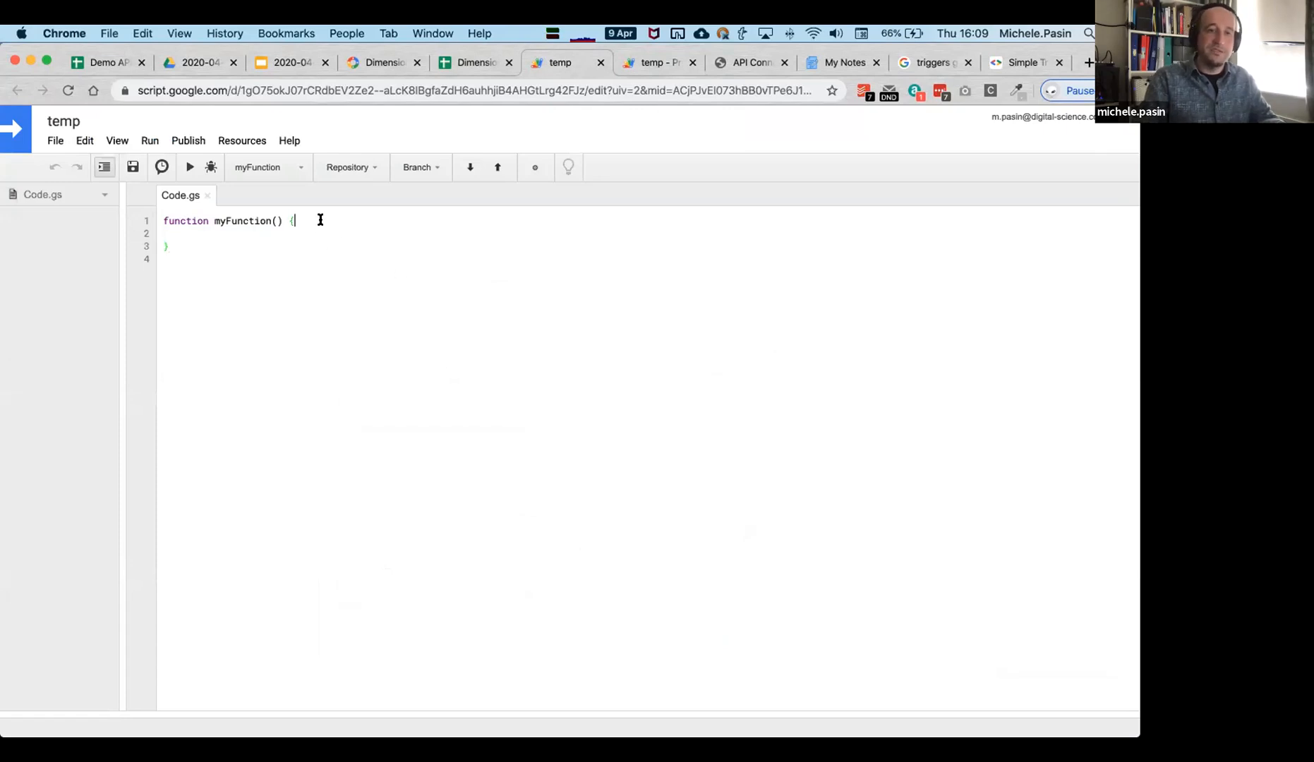
key("Return")
key("Return")
key("Up")
Write a DIMENSIONS("") call in myFunction, then return to the Dimensions Add on demo spreadsheet.
type("DIMNE")
type("NSIONS ()")
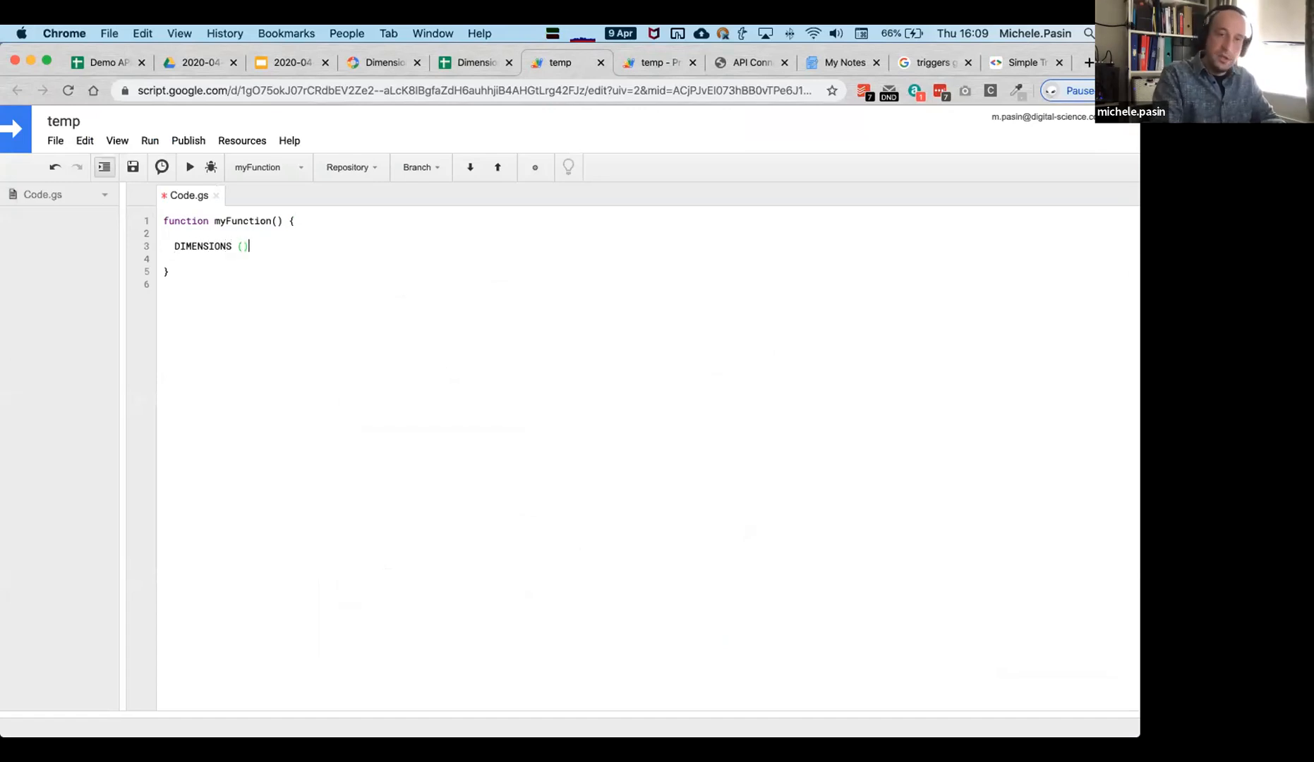
key("Left")
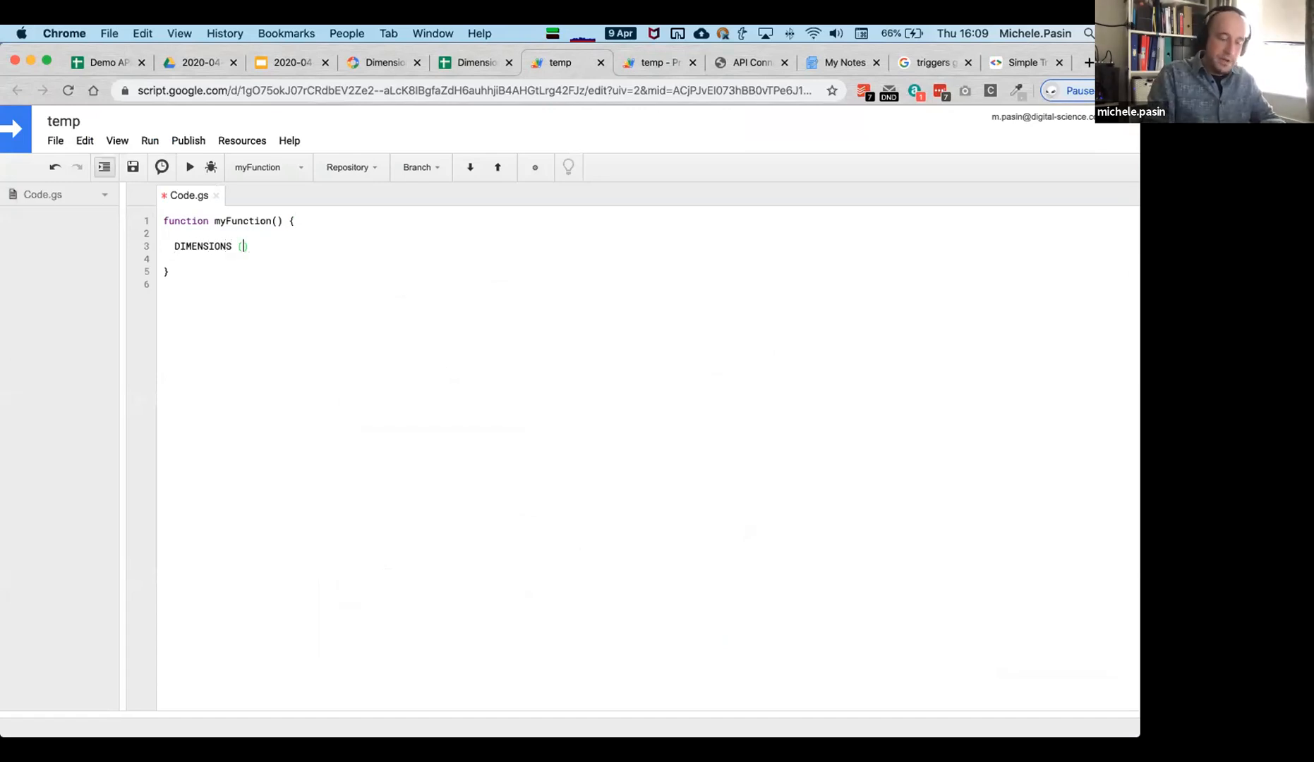
type("\"\"")
key("Down")
key("Return")
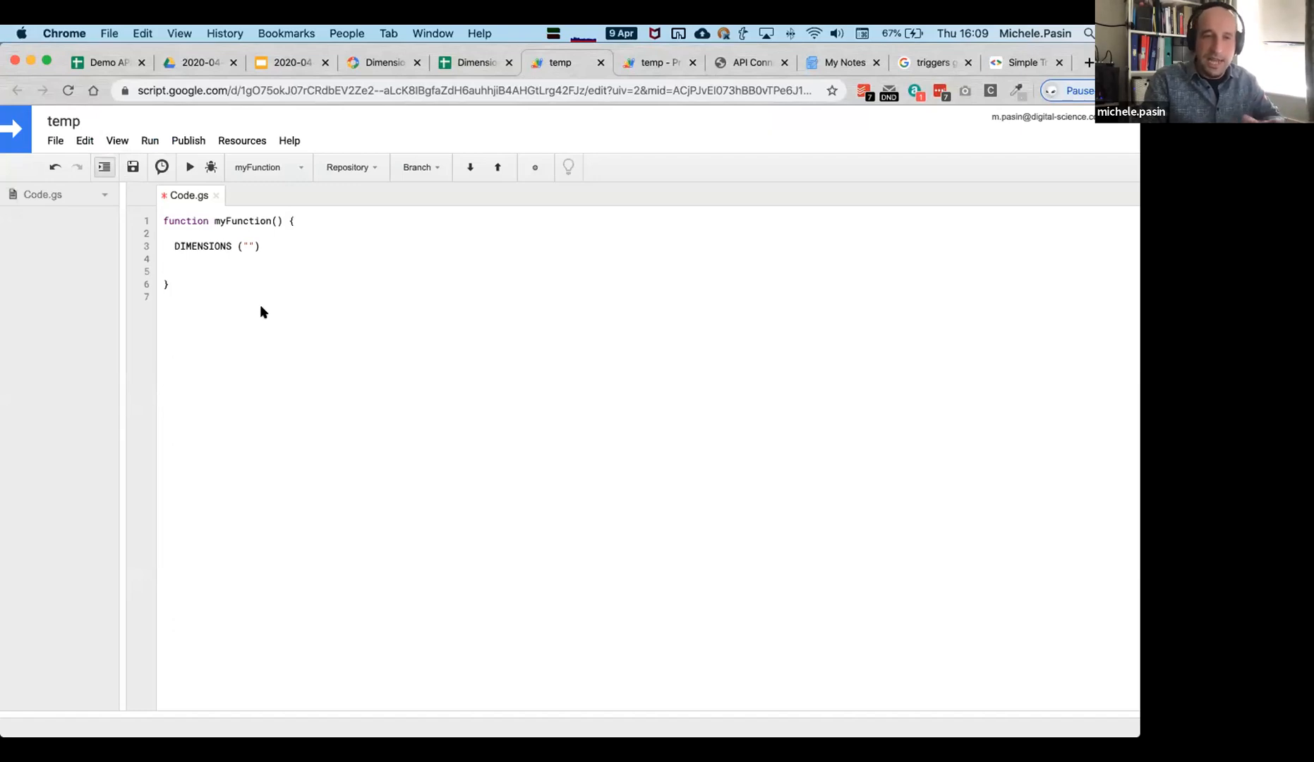
left_click(281, 314)
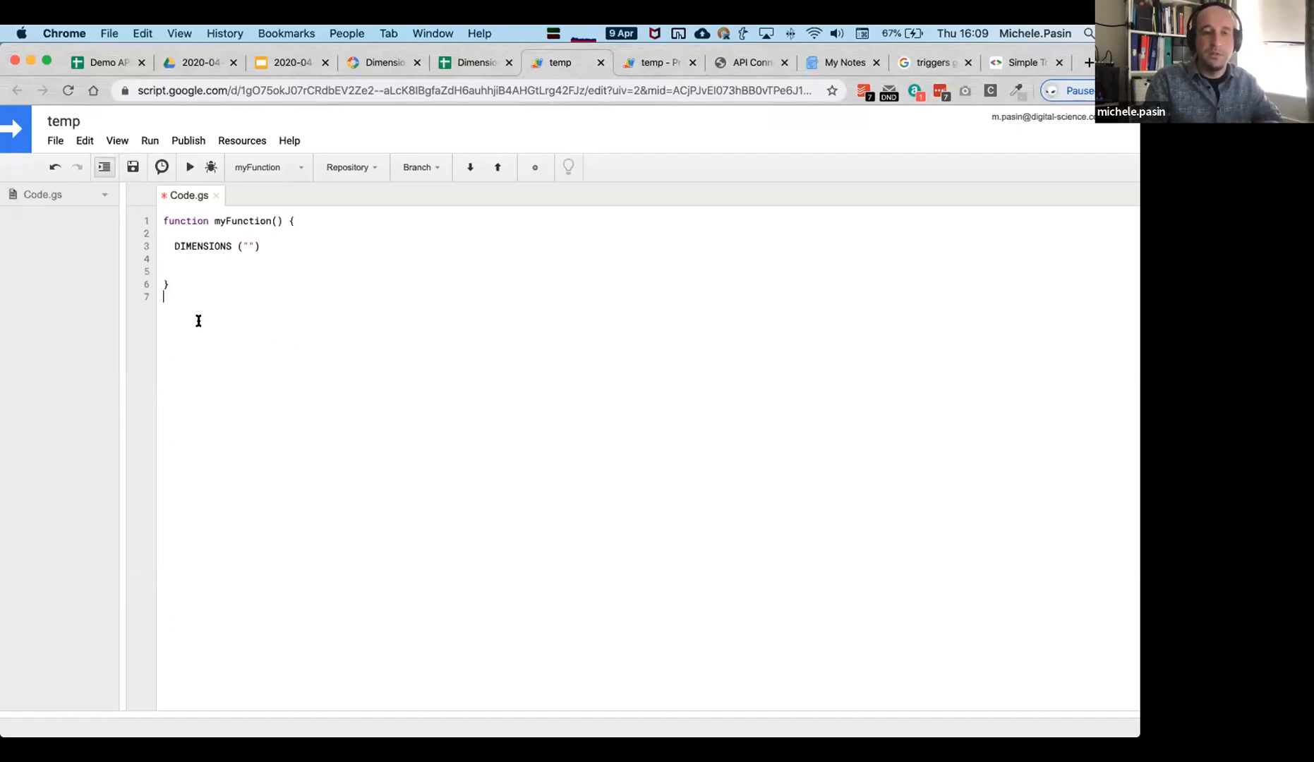
left_click(478, 64)
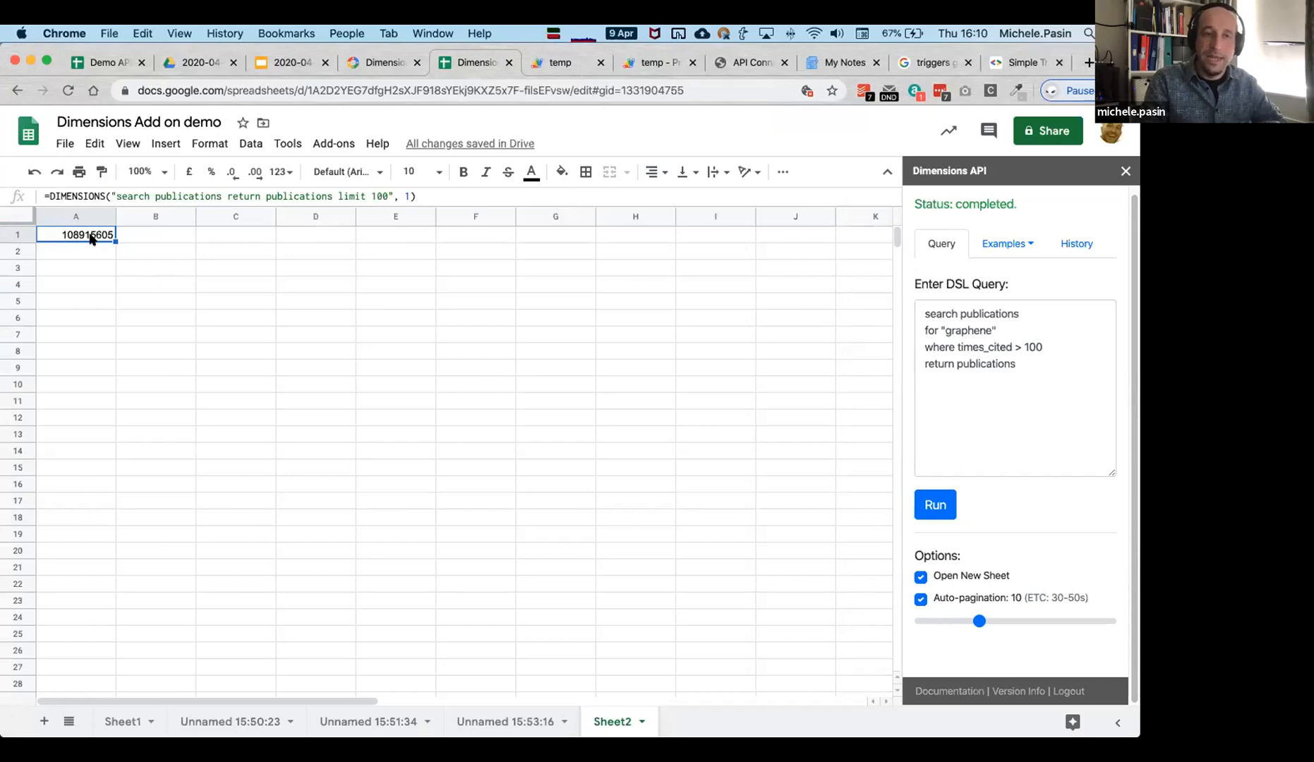
Check A1's DIMENSIONS formula, open the Unnamed 15:53:16 graphene results sheet, then switch to Zoom.
left_click(215, 360)
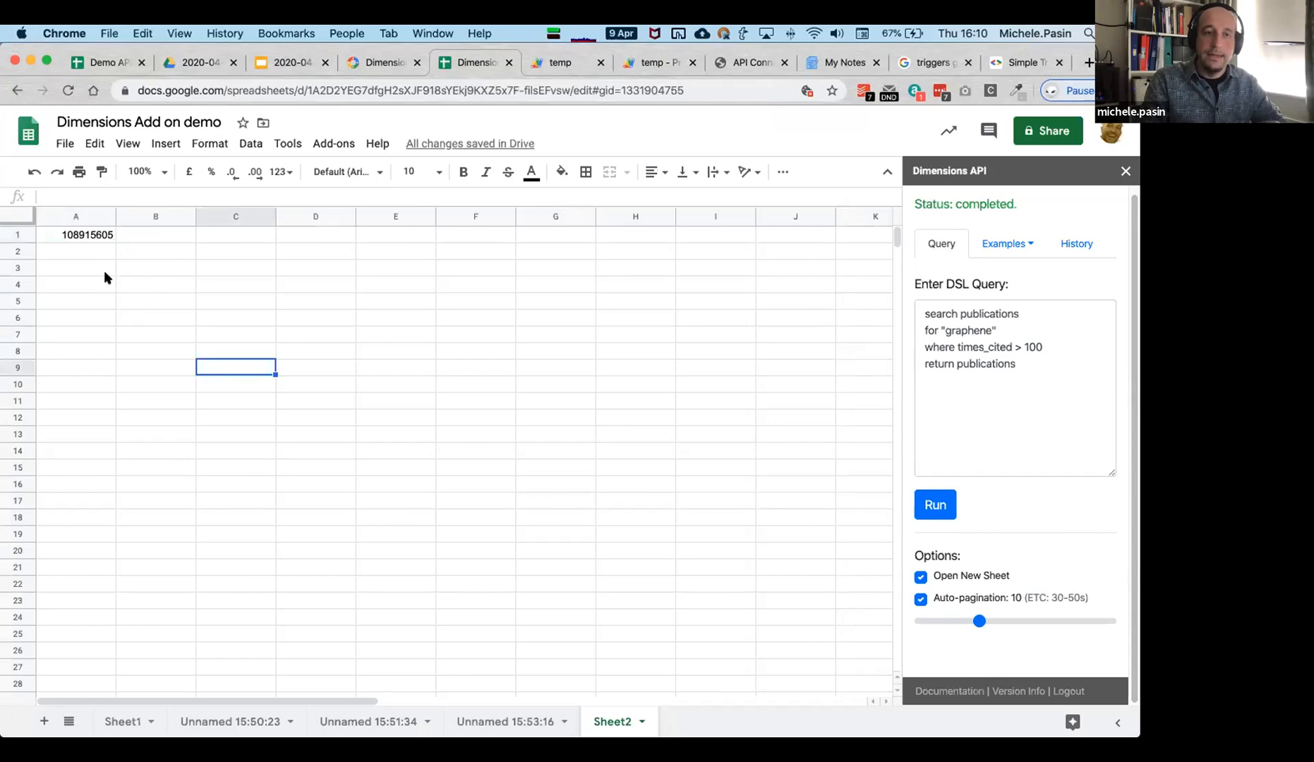
left_click(94, 236)
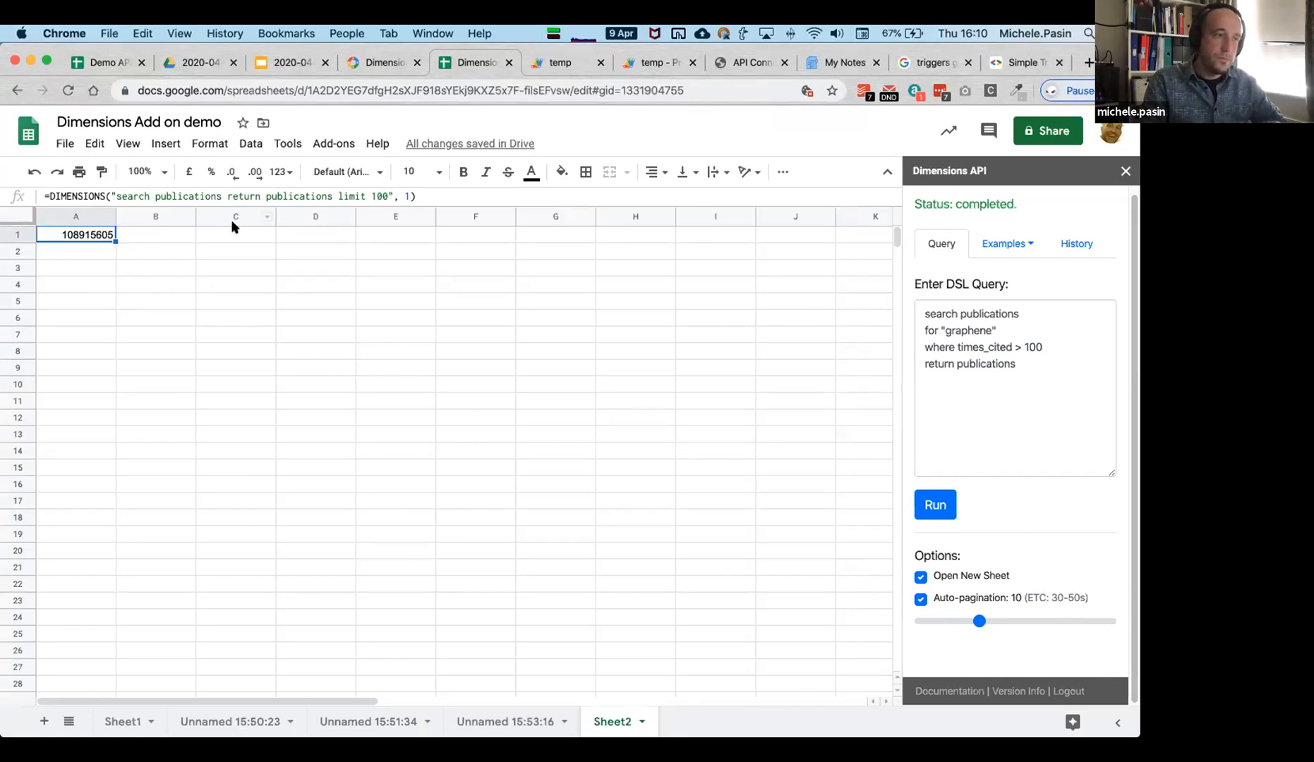
left_click(198, 295)
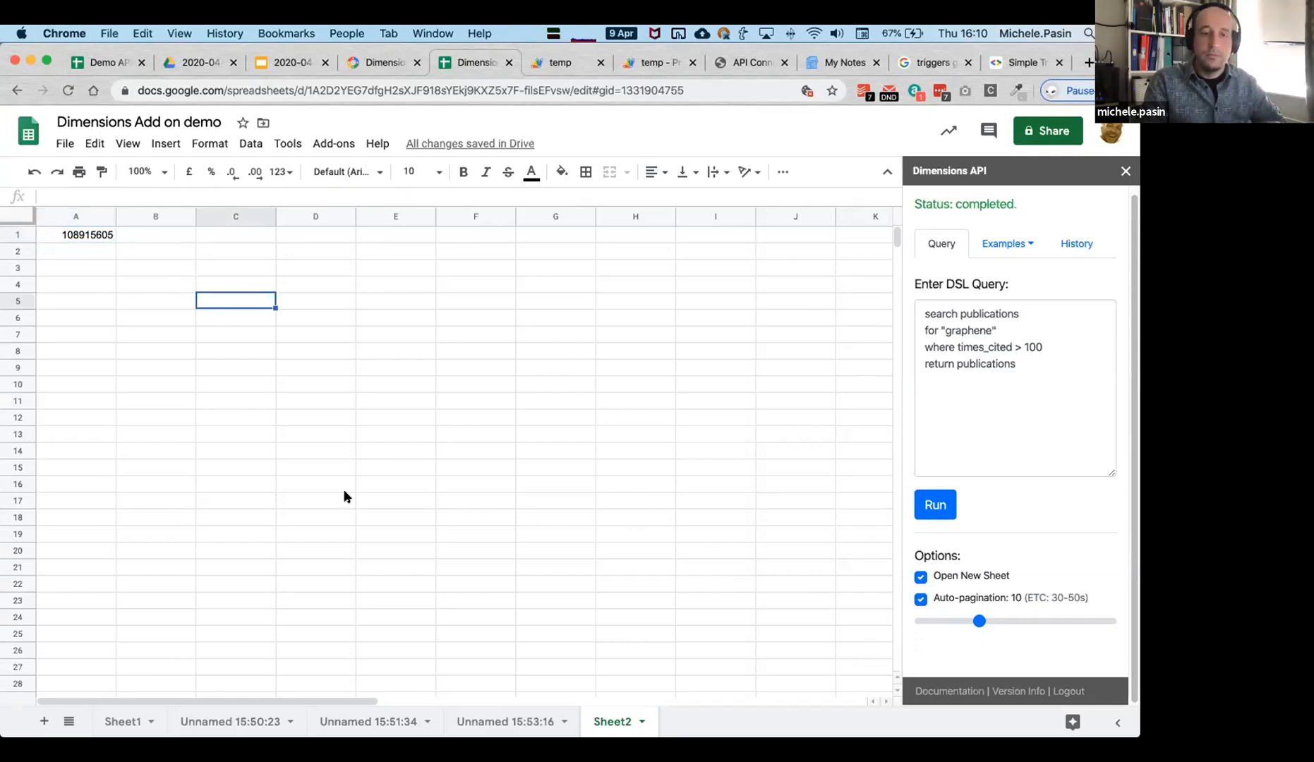
left_click(496, 721)
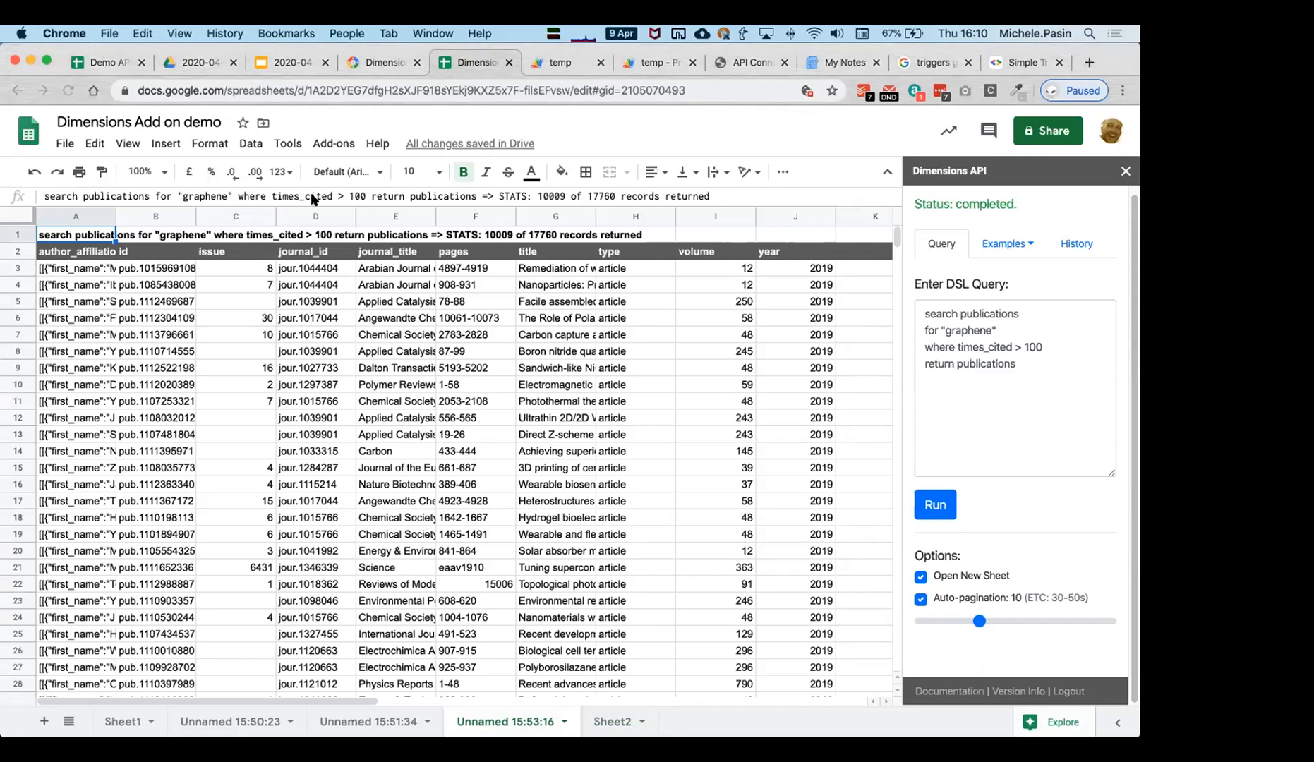
key("super+Tab")
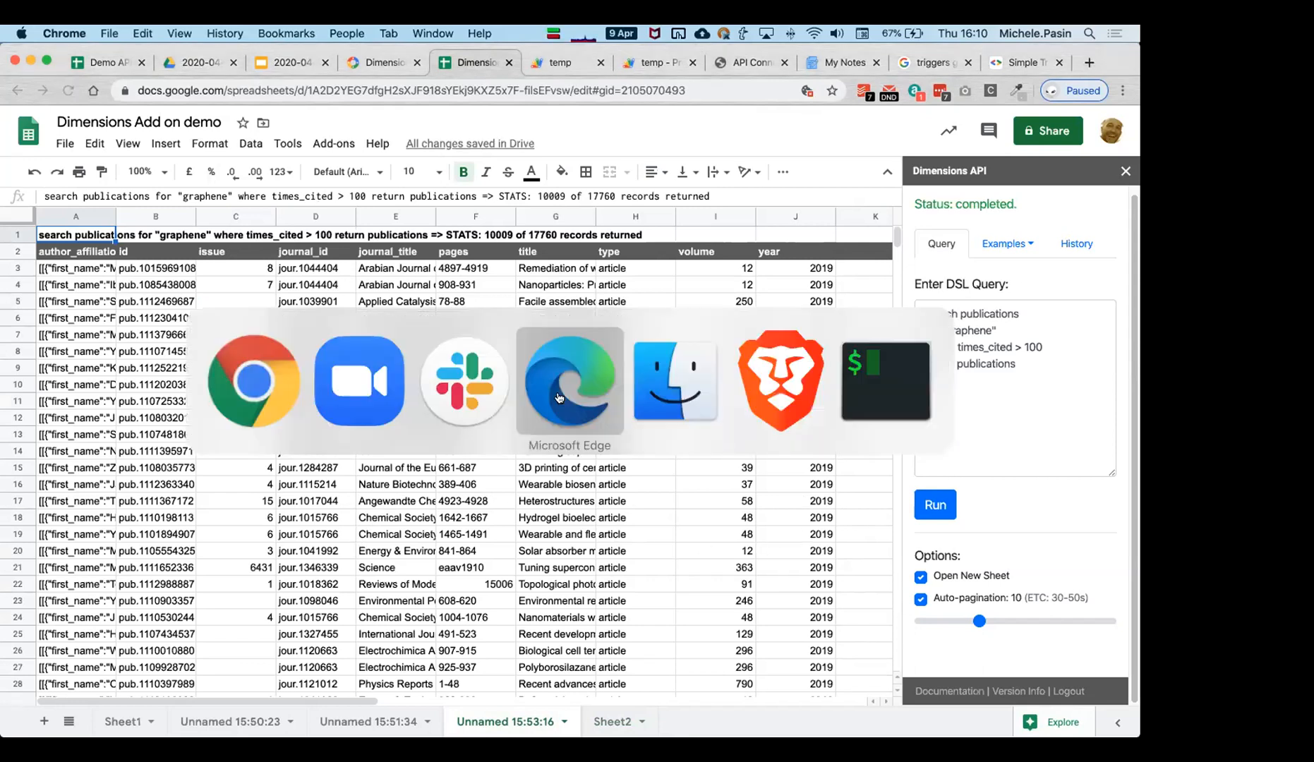
left_click(368, 410)
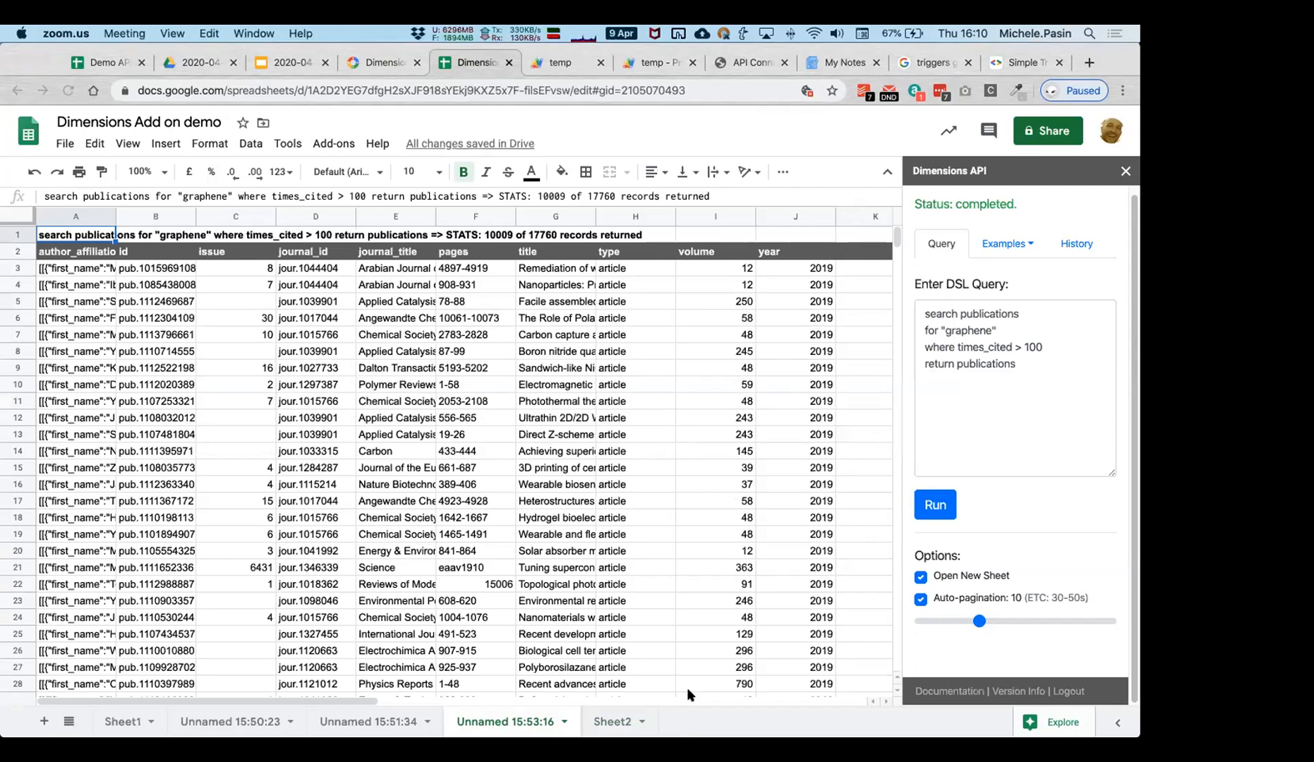